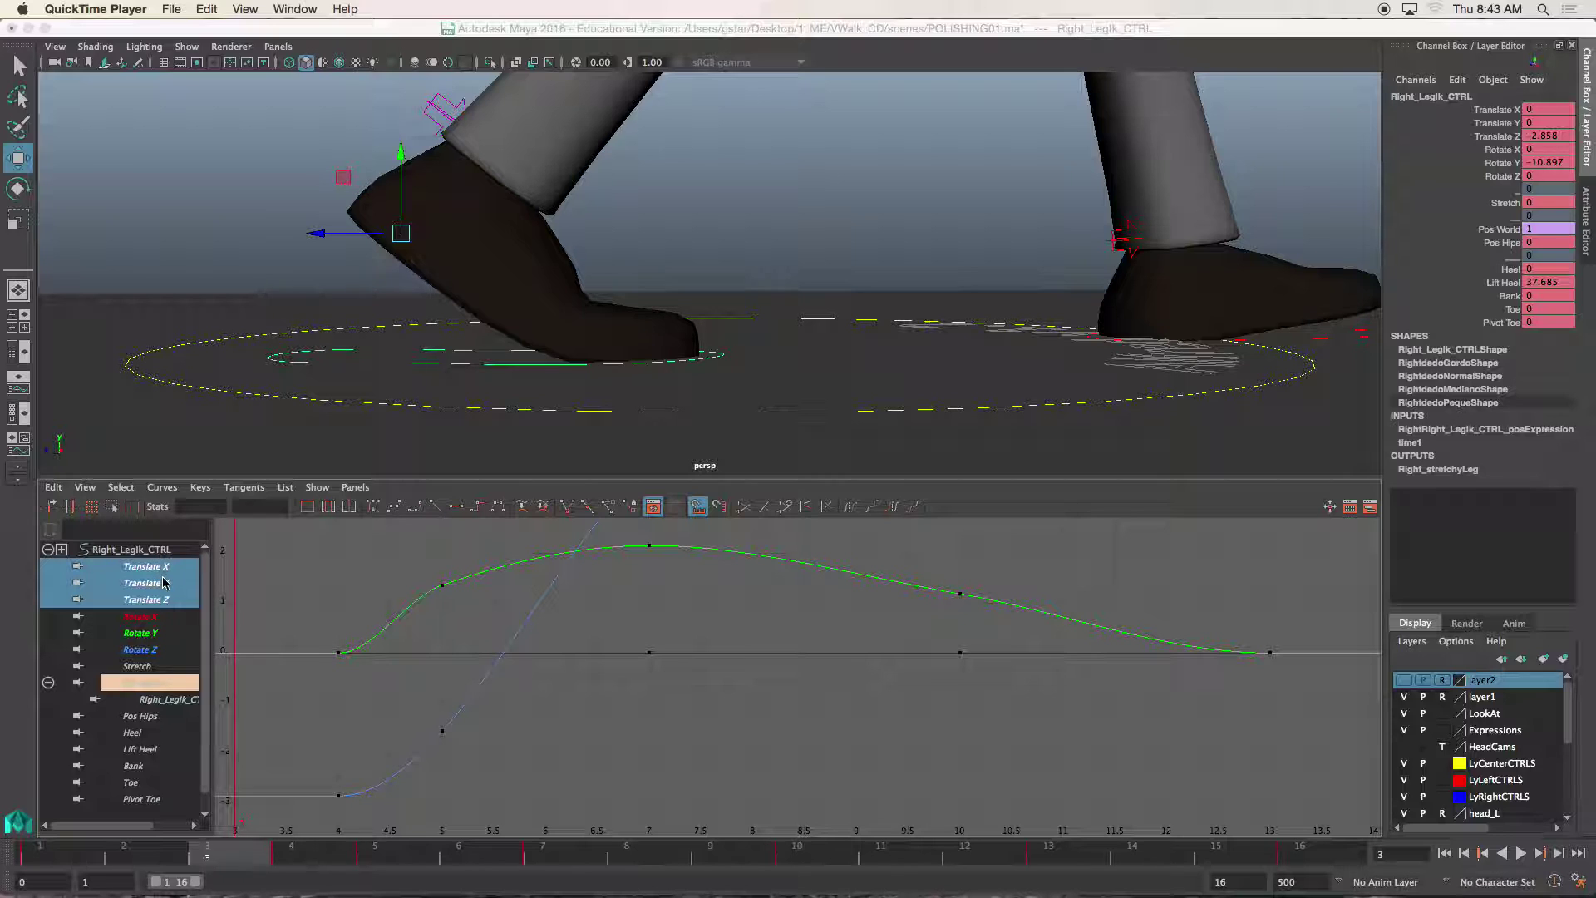
Step: Bring Maya forward and play back the walk cycle, scrubbing to check the foot poses
left_click(217, 28)
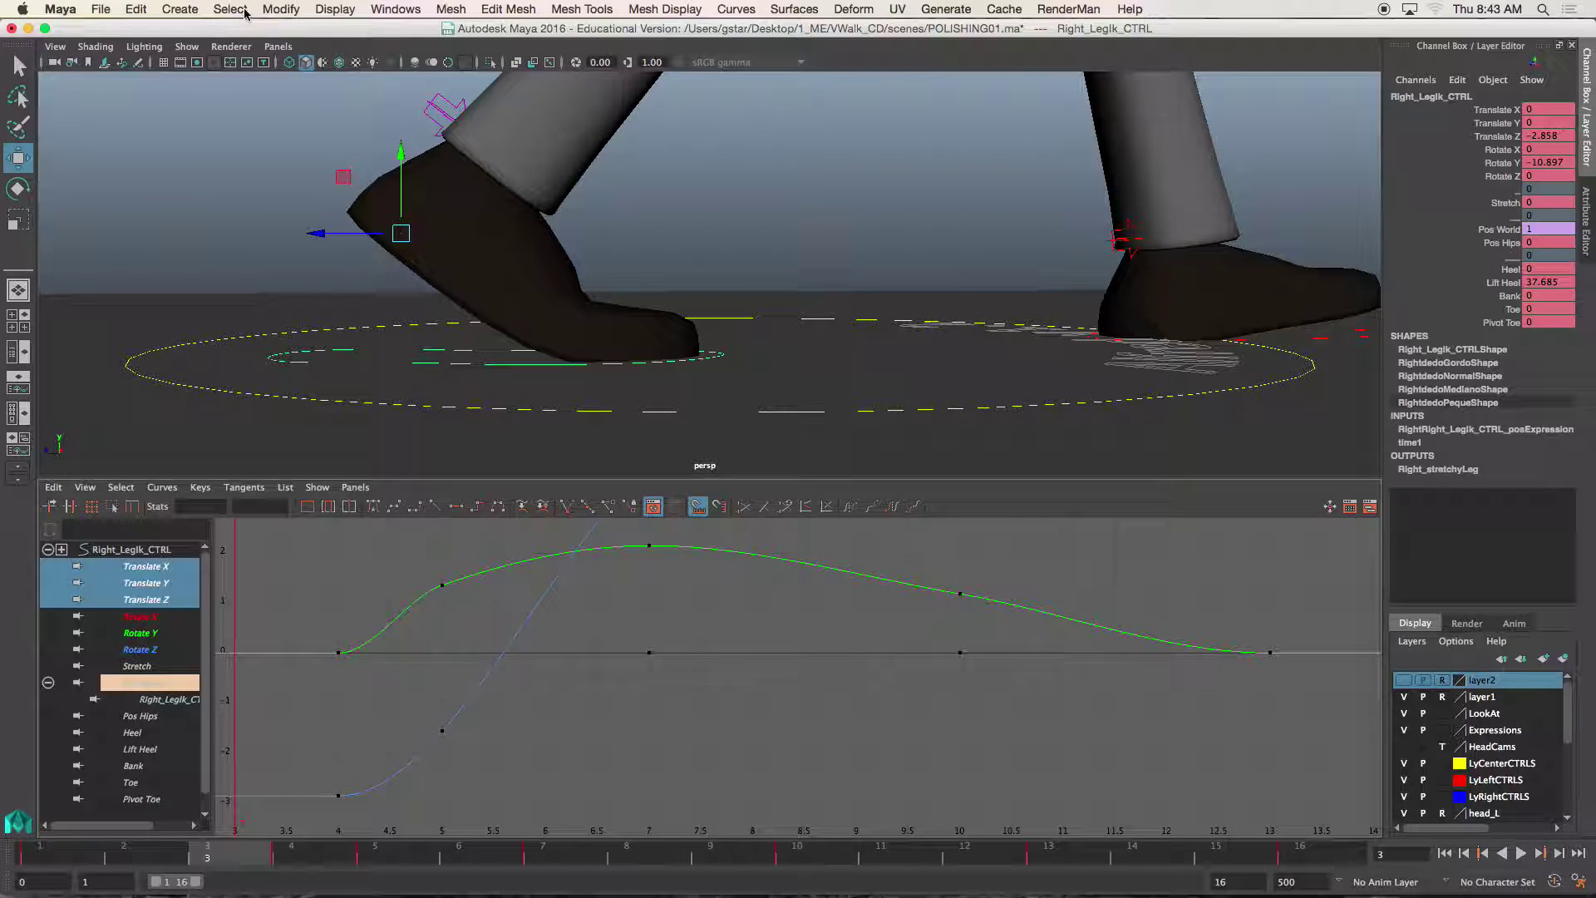
left_click(394, 10)
mouse_move(480, 58)
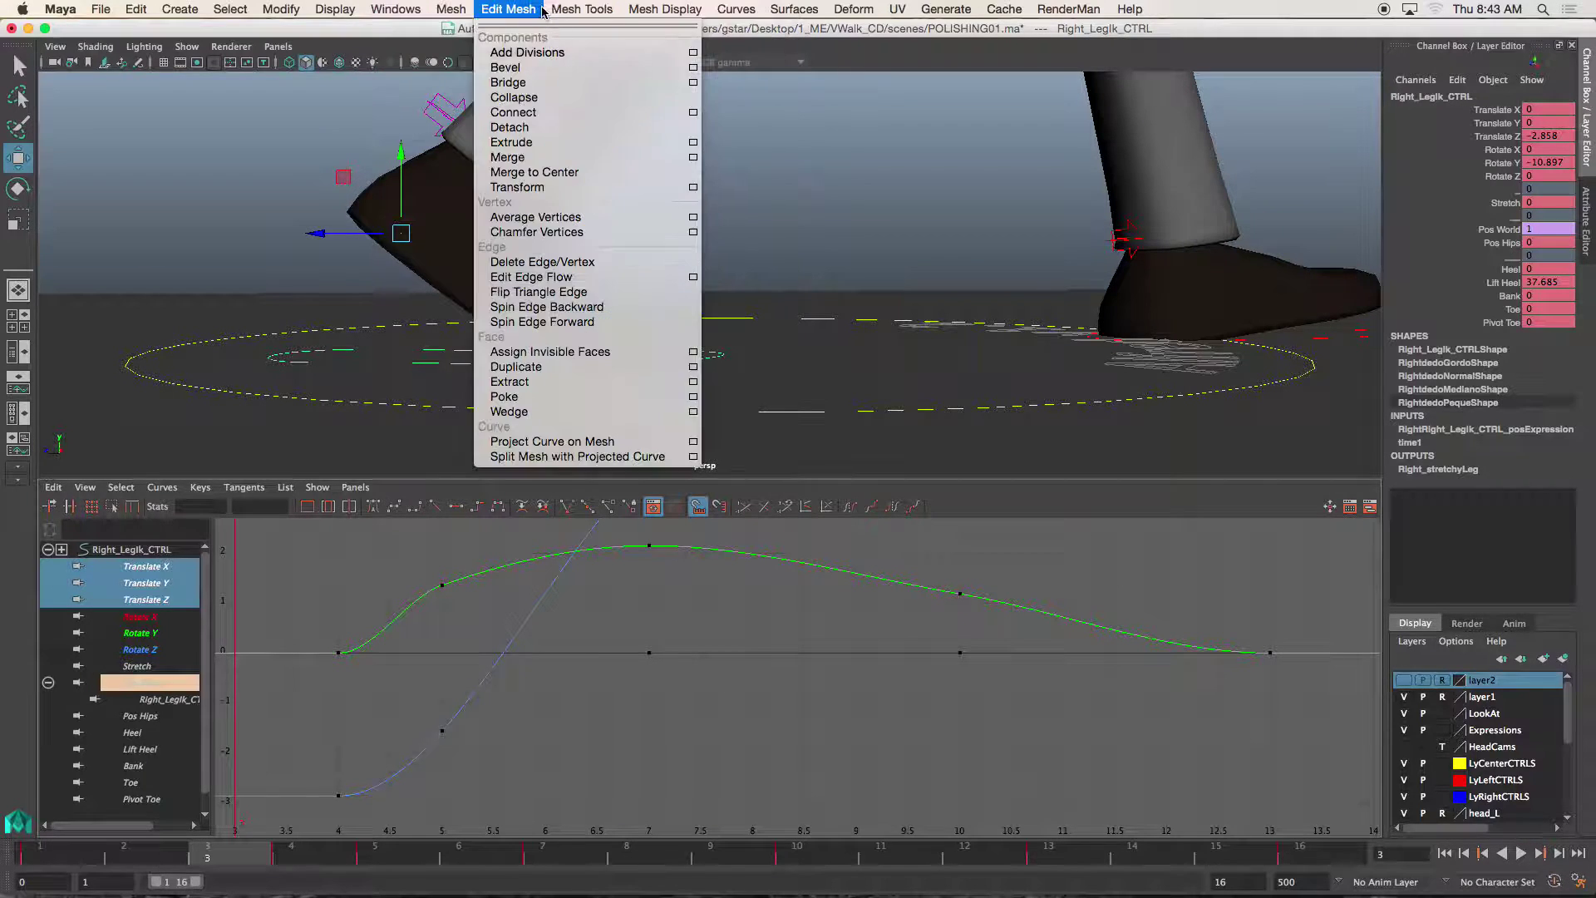
left_click(508, 9)
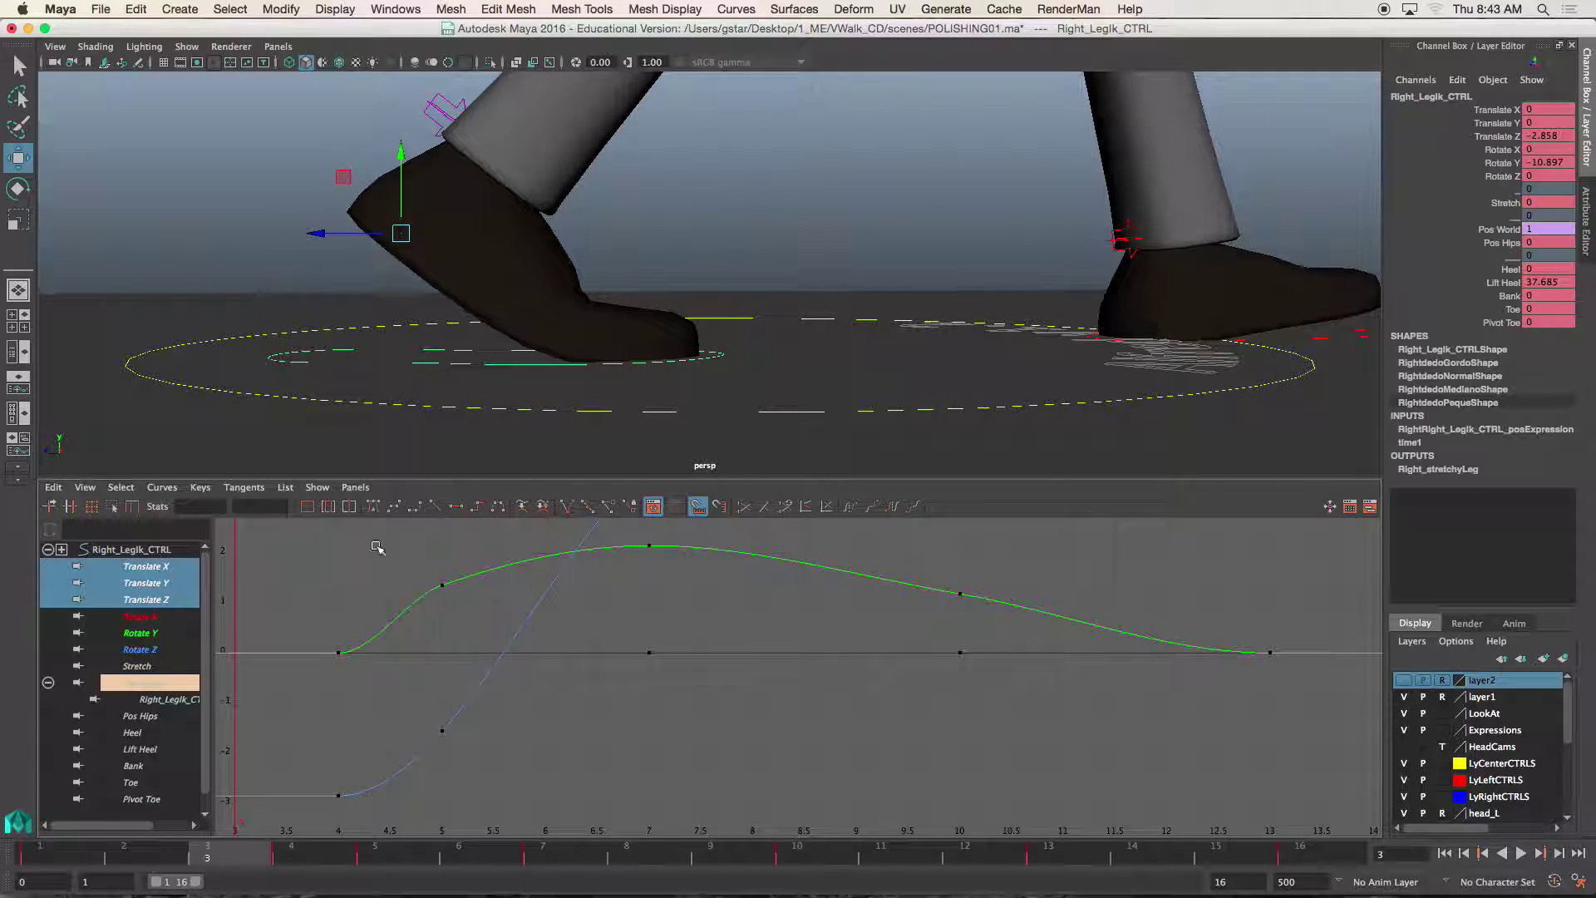
key("alt+v")
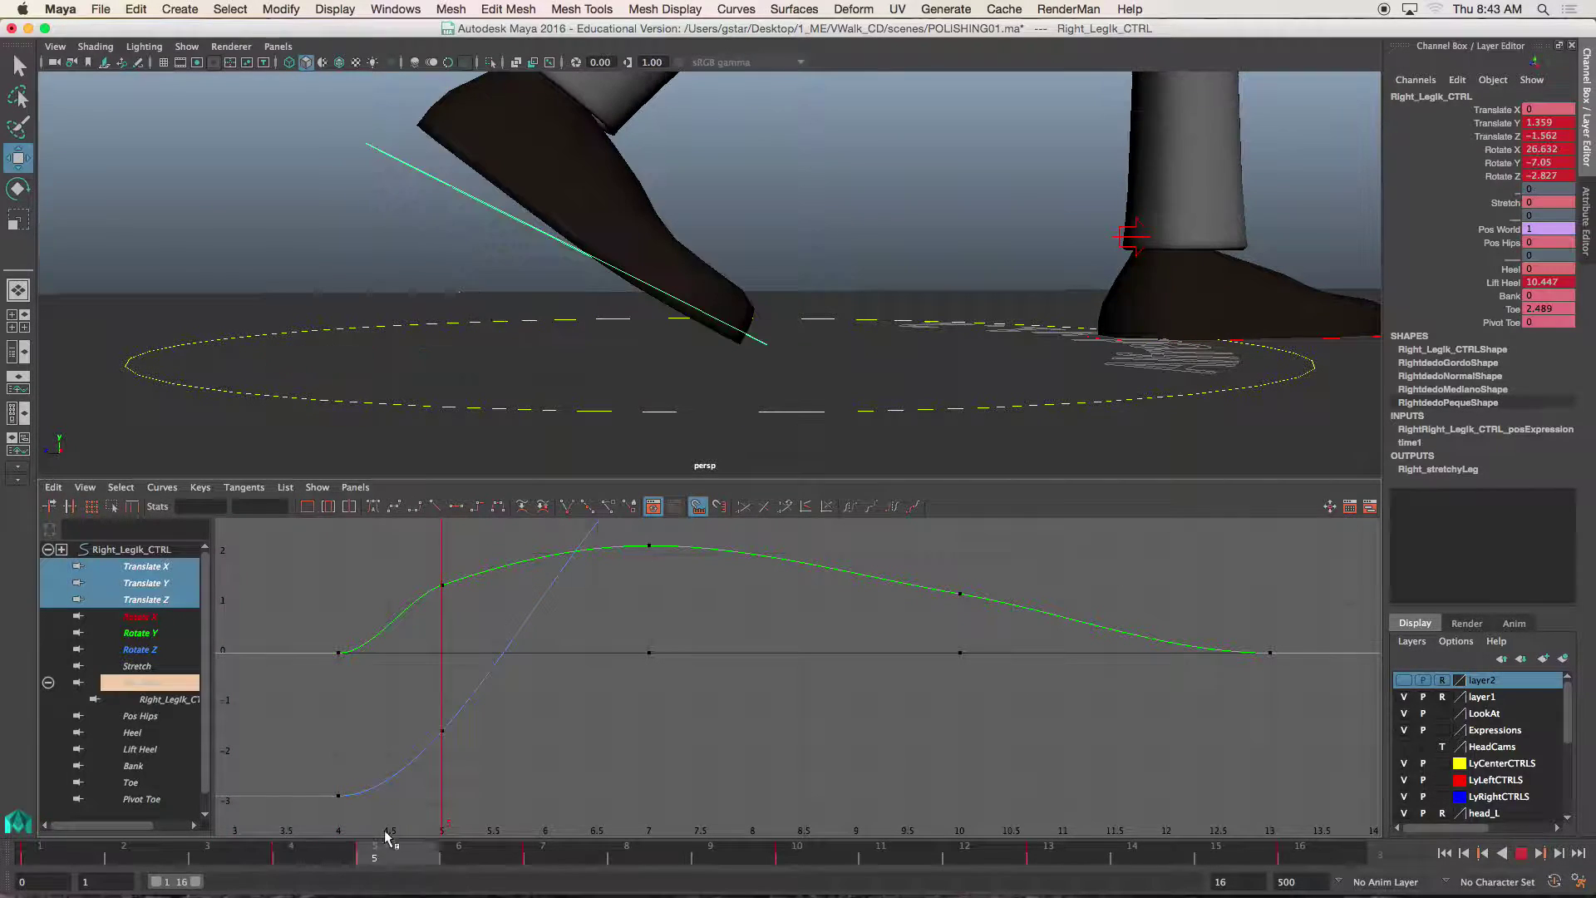
left_click_drag(448, 827, 371, 871)
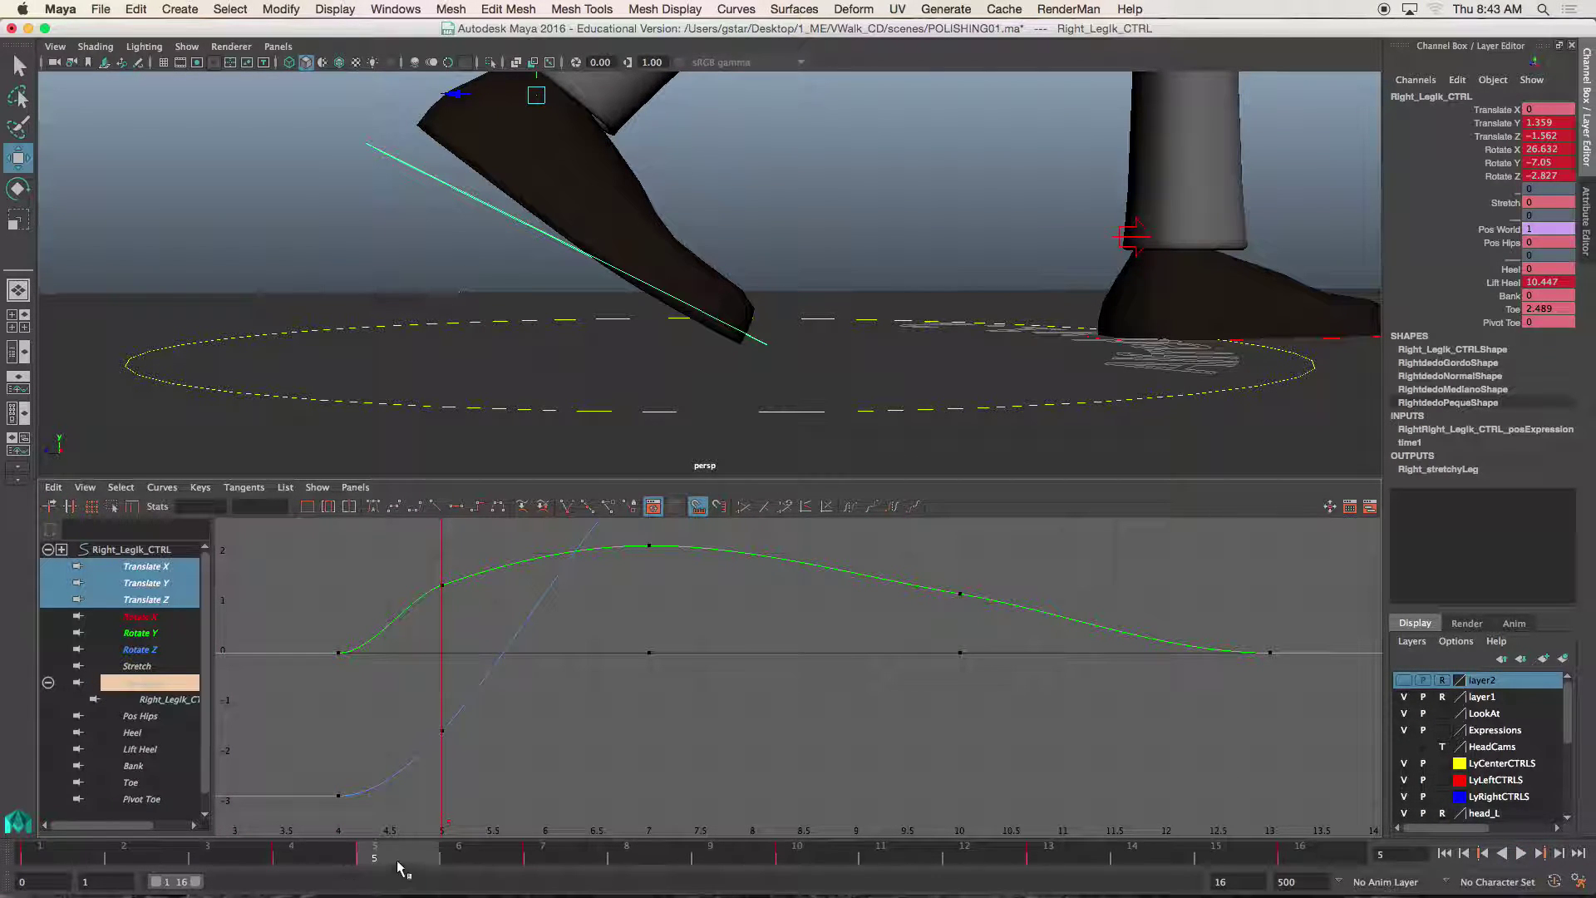
Step: Delete the right foot control's frame 5 key so its curves run from frame 4 to 7
left_click(317, 868)
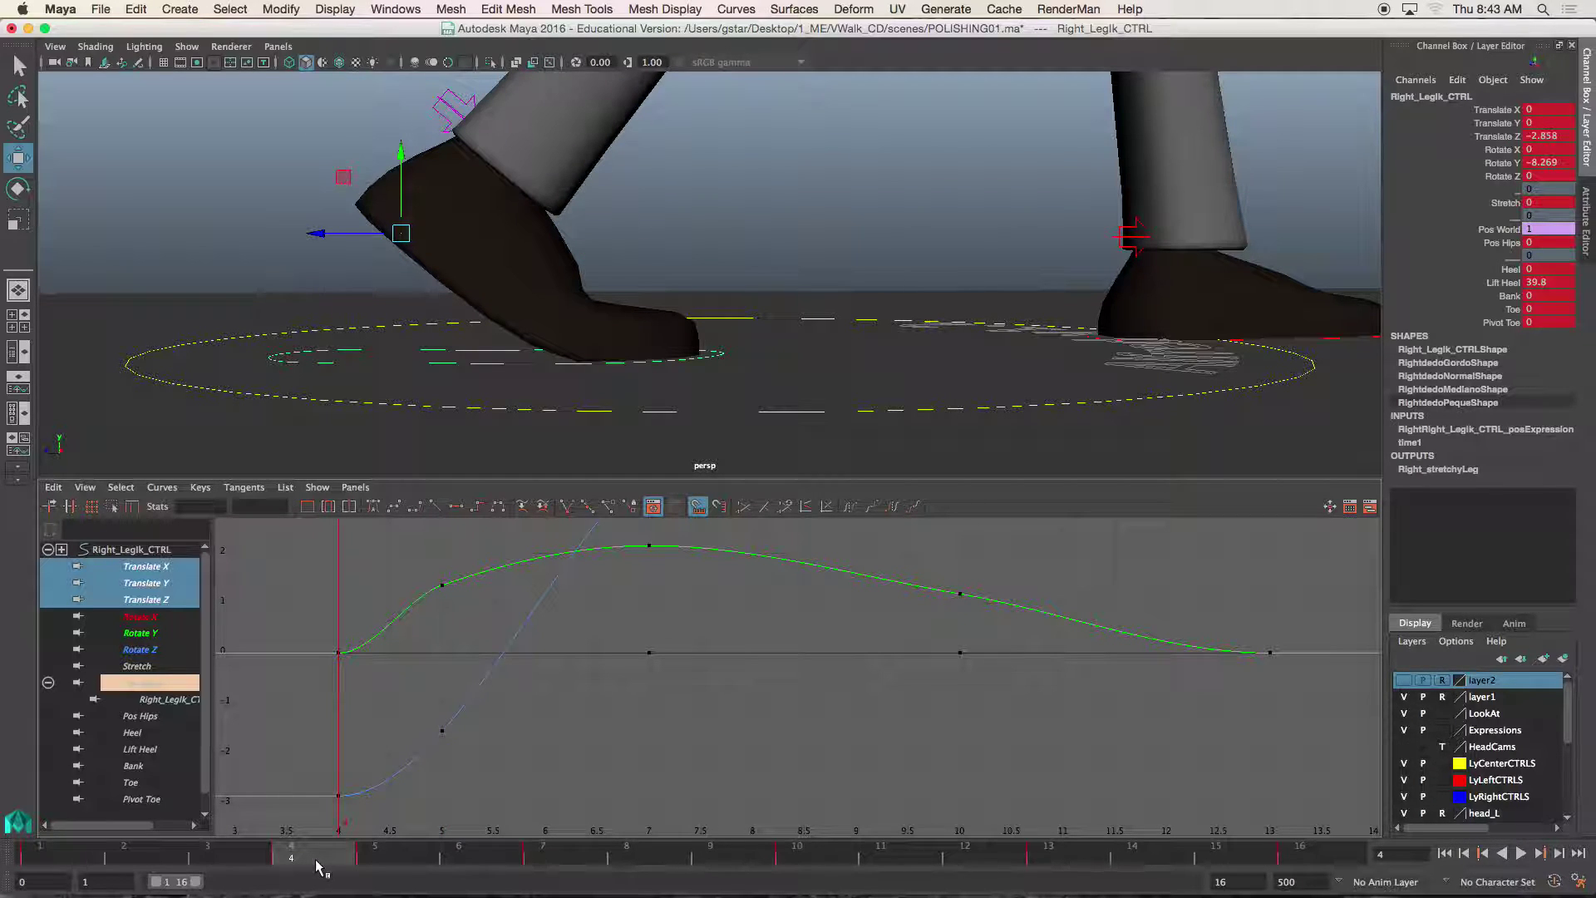
key("period")
key("period")
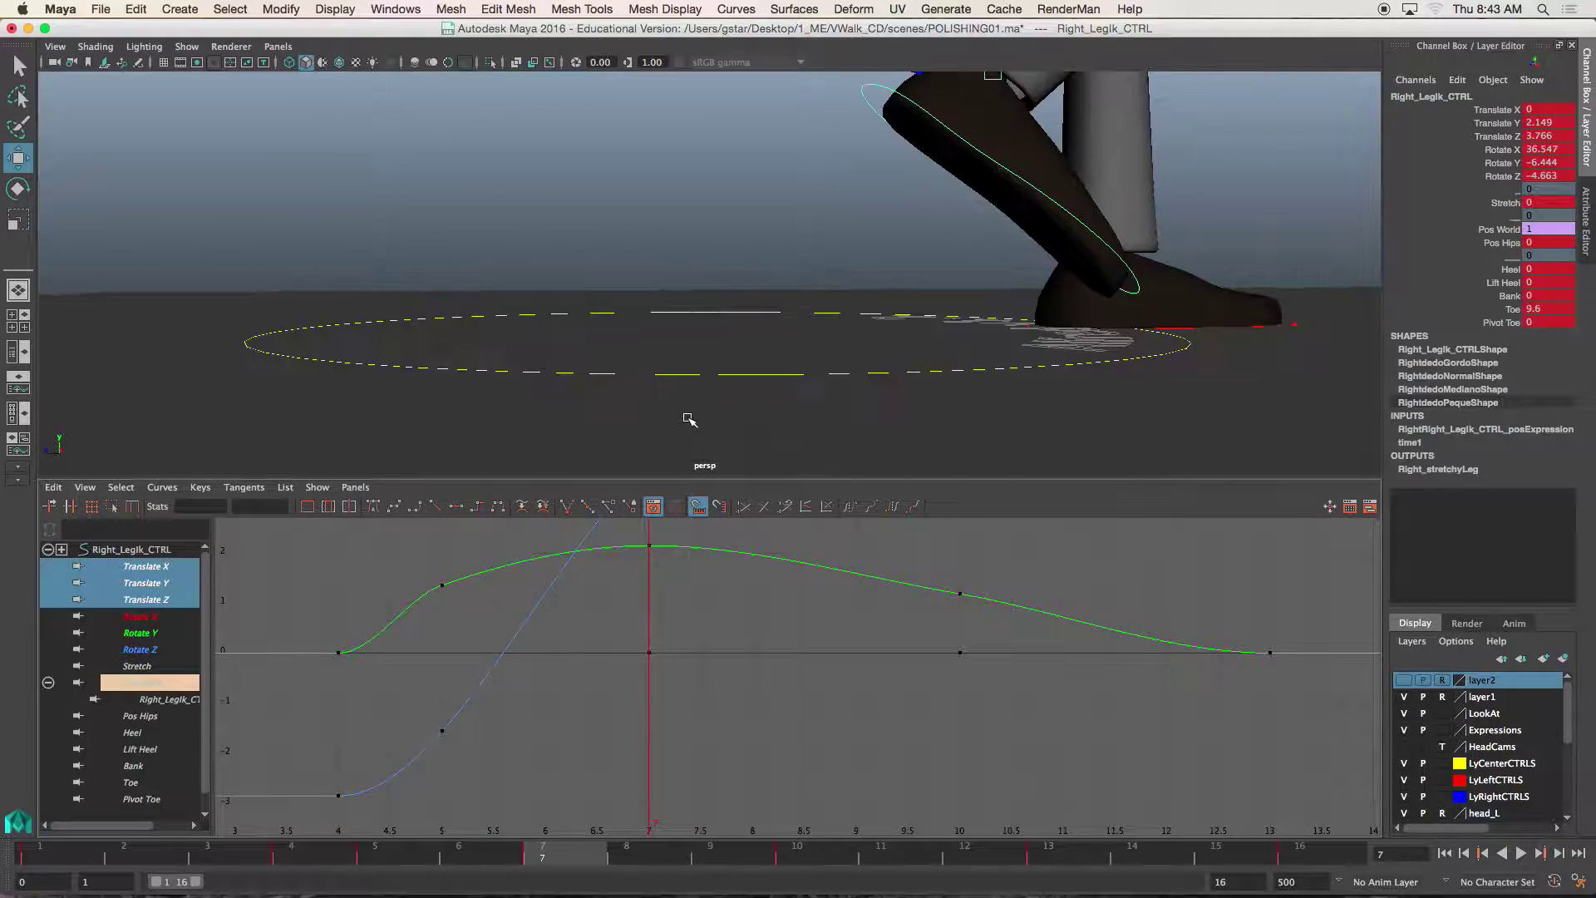
key("comma")
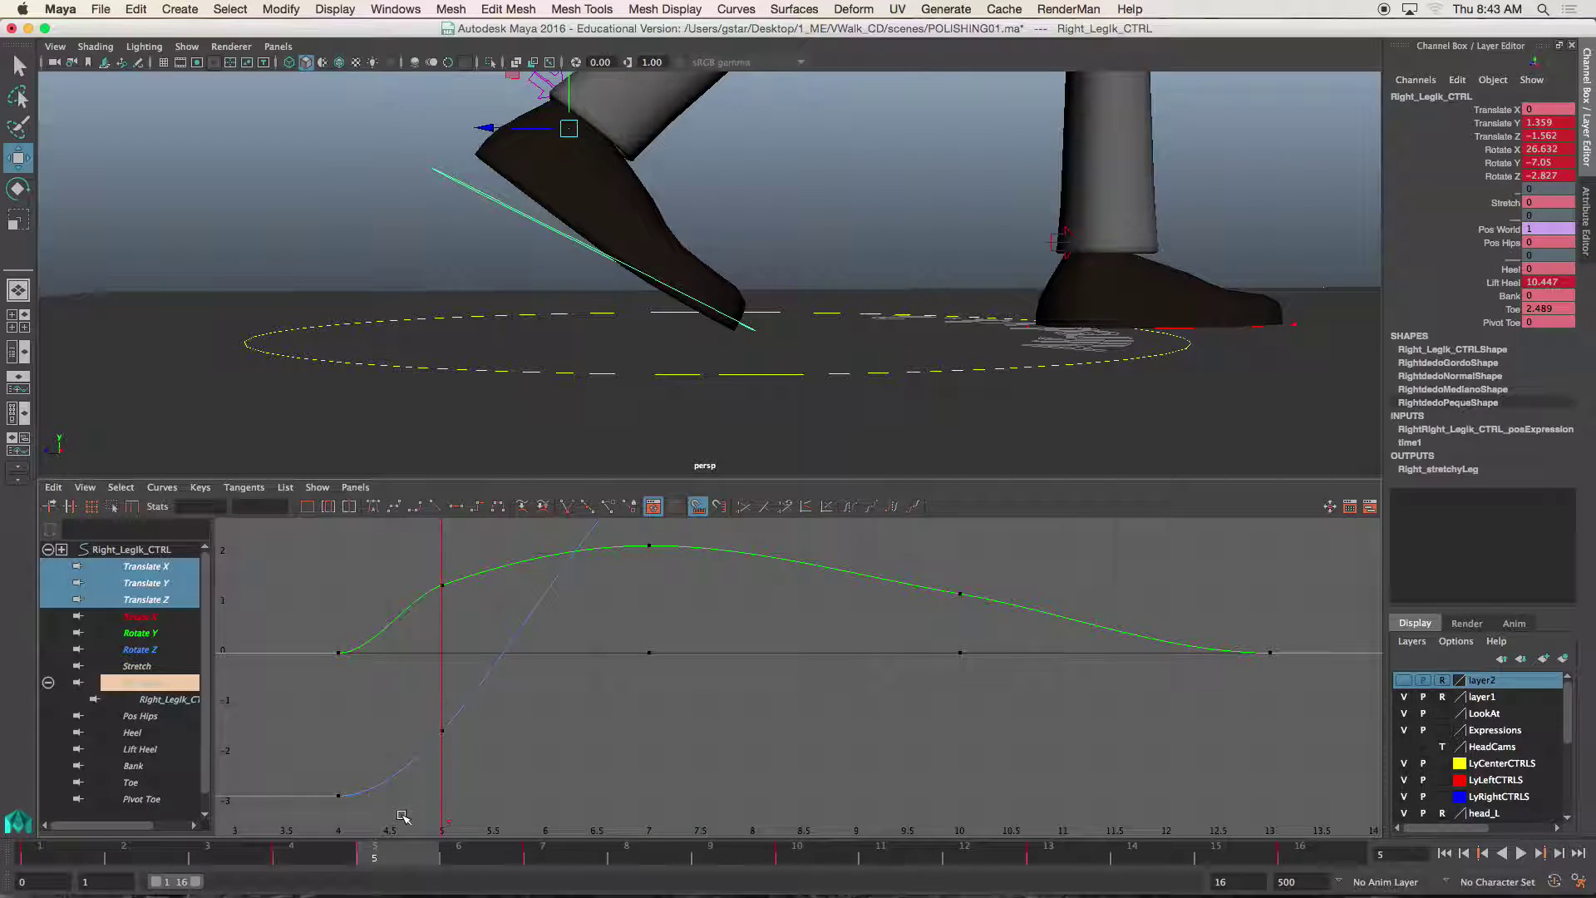
right_click(373, 862)
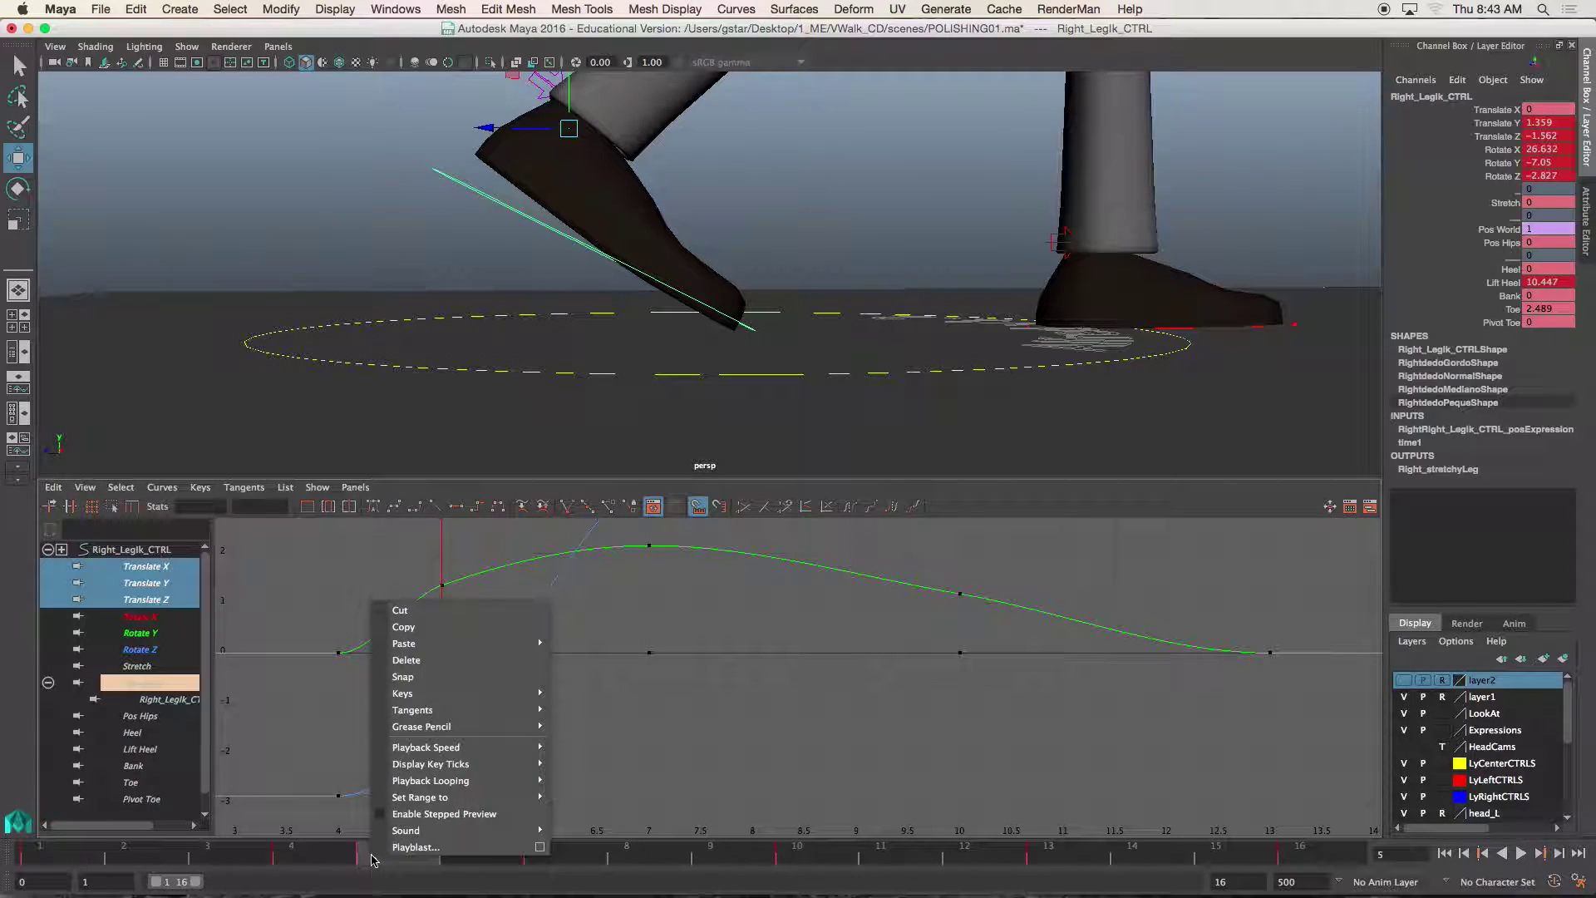
left_click(421, 661)
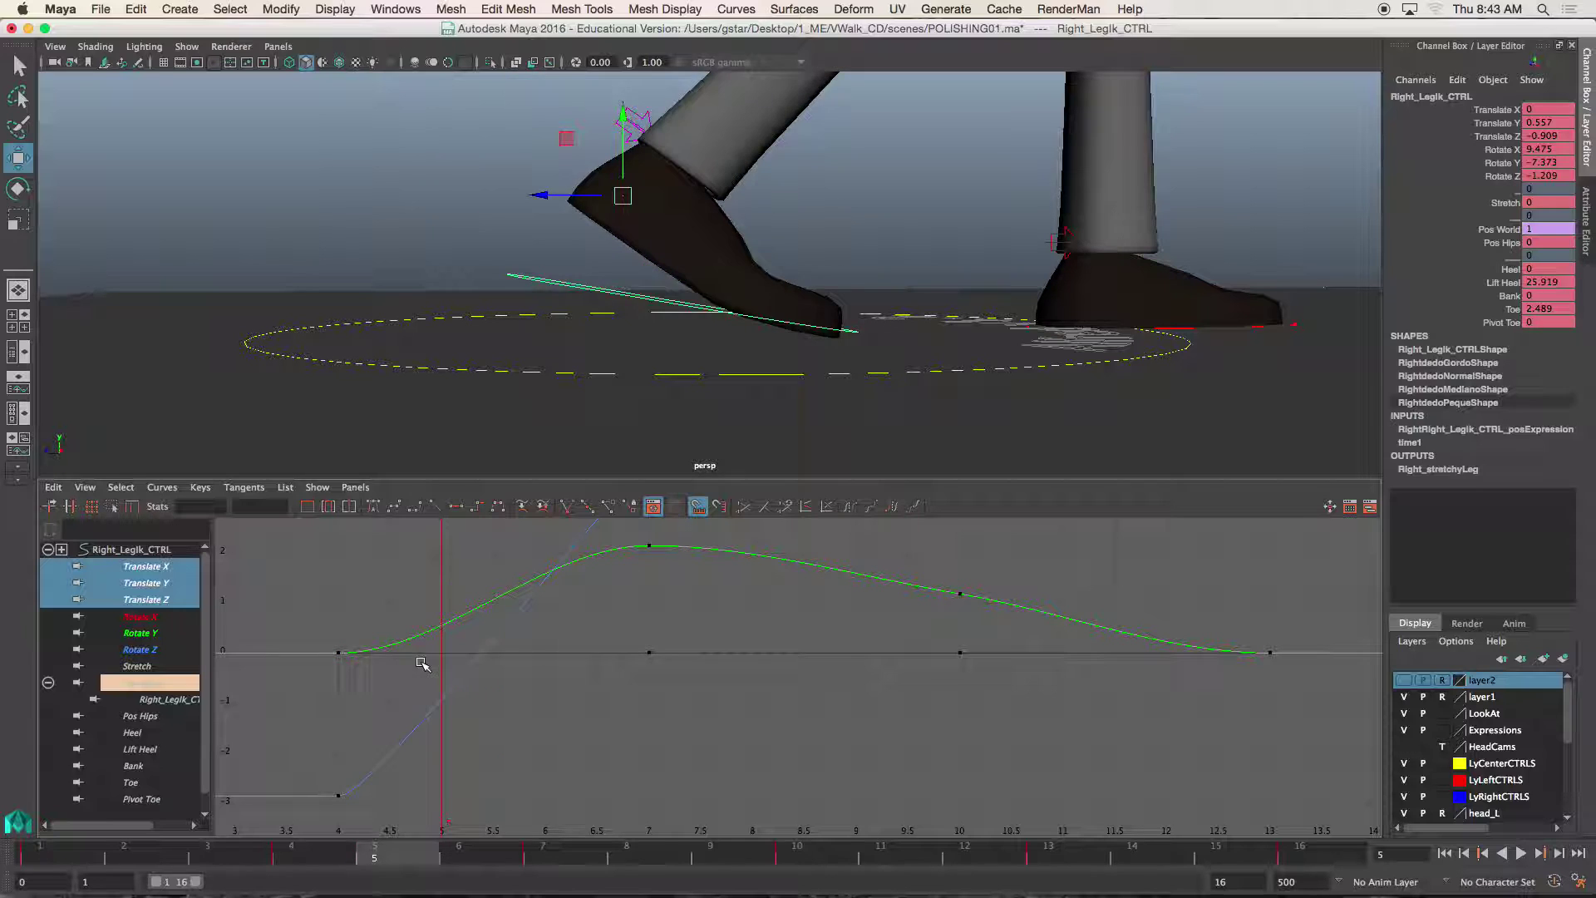
Step: Play back and scrub frames 4–6, then tumble the camera low to compare foot contact at frames 4 and 5
key("alt+v")
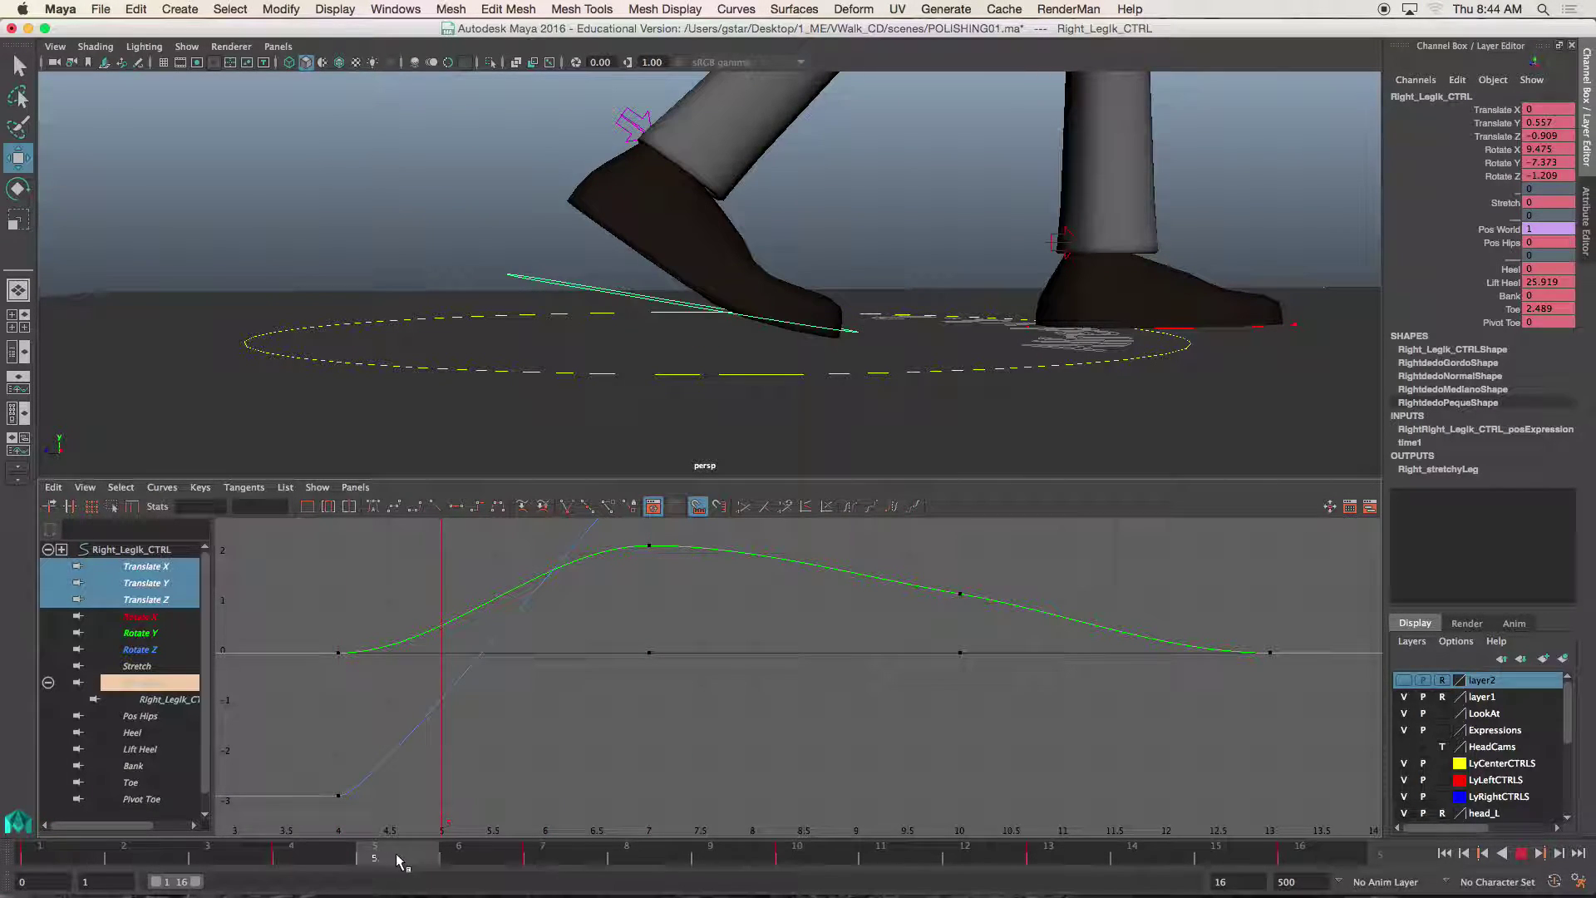
mouse_move(378, 861)
left_mouse_down()
mouse_move(452, 860)
mouse_move(317, 862)
left_mouse_up()
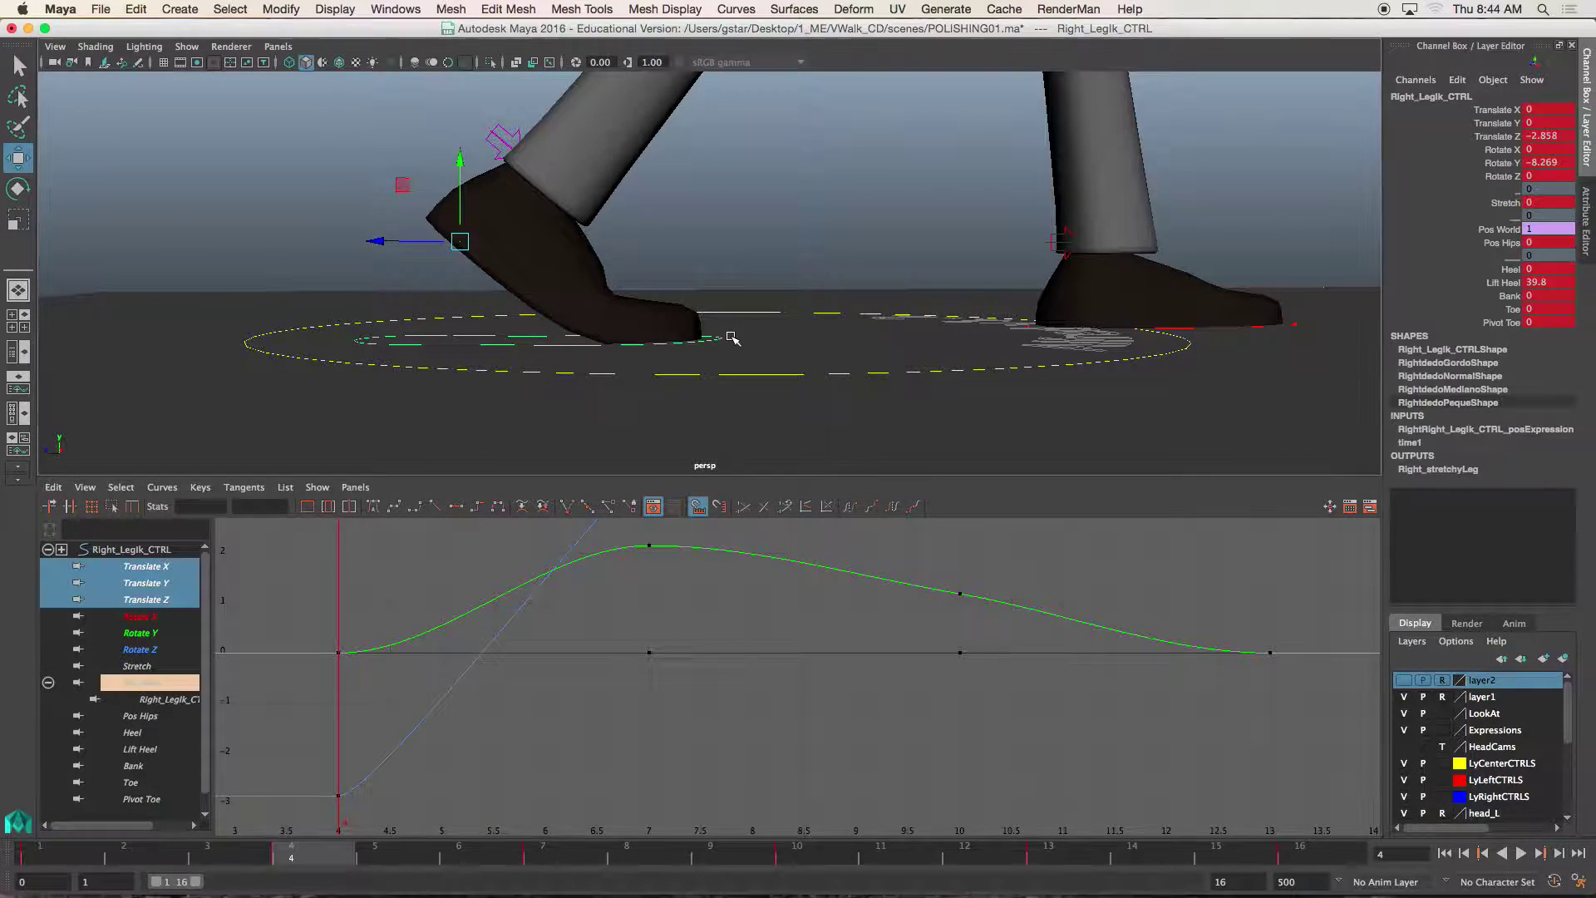
left_click_drag(731, 335, 707, 358, "alt")
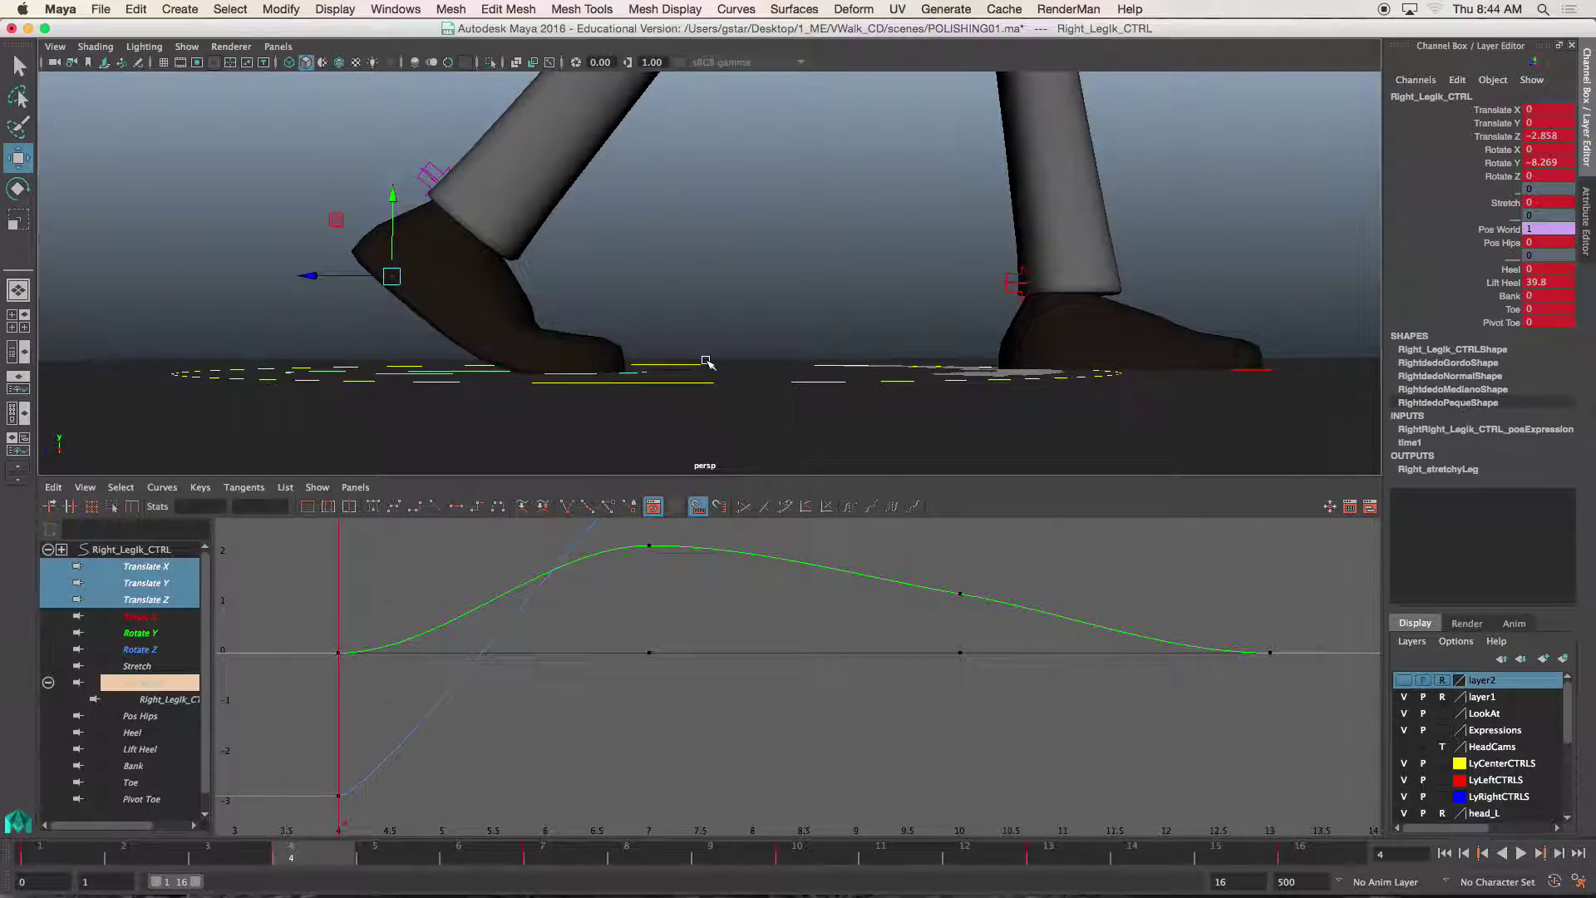
left_click(390, 859)
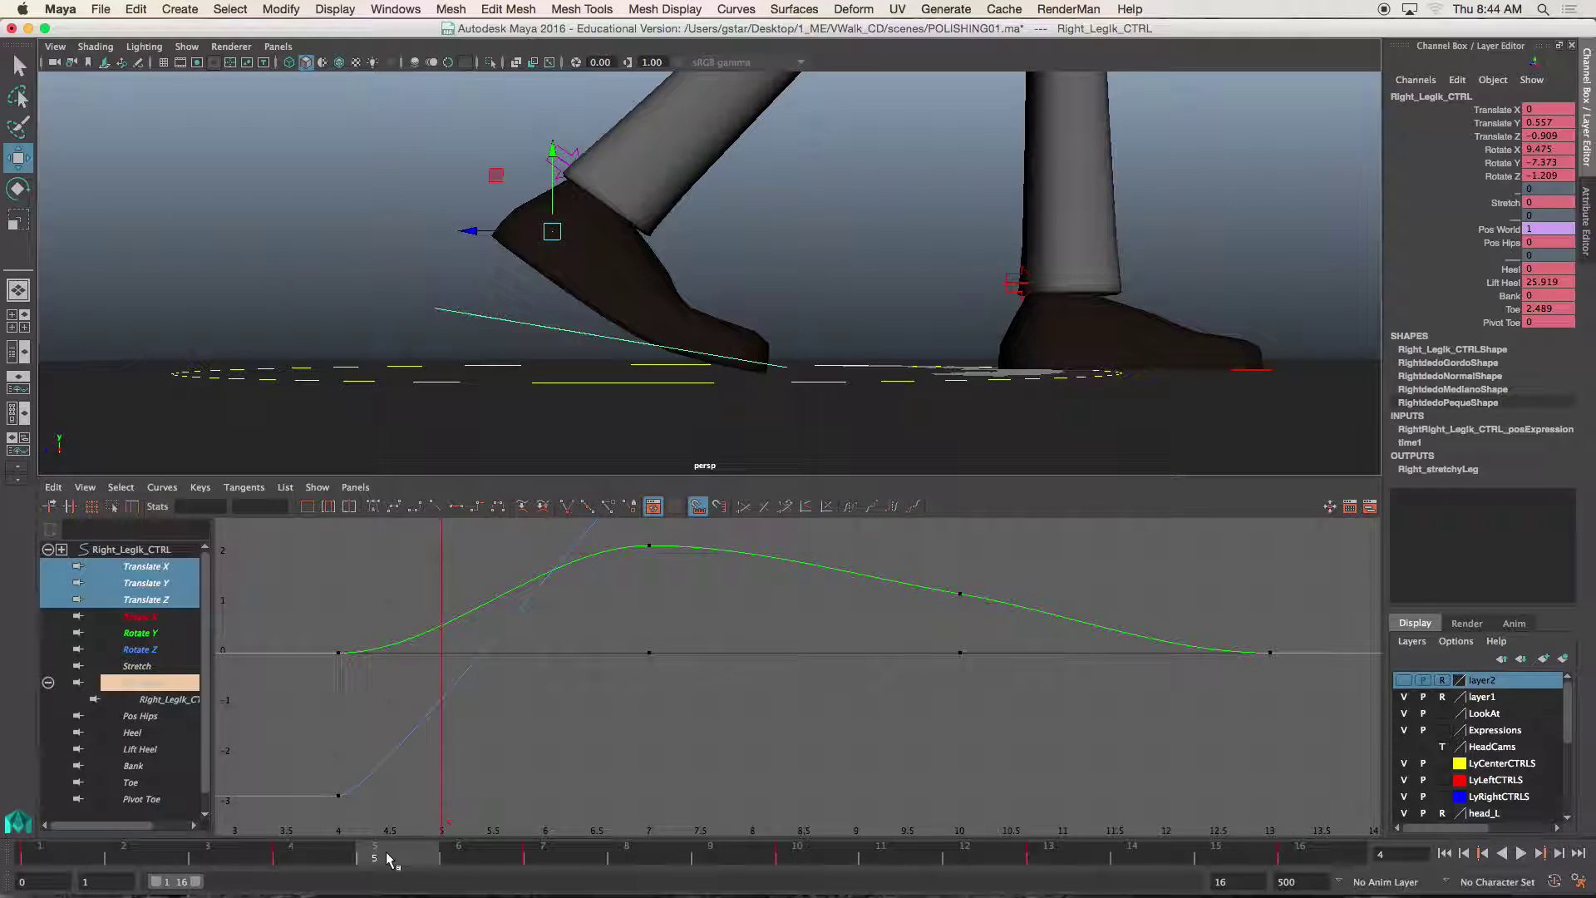
left_click(326, 861)
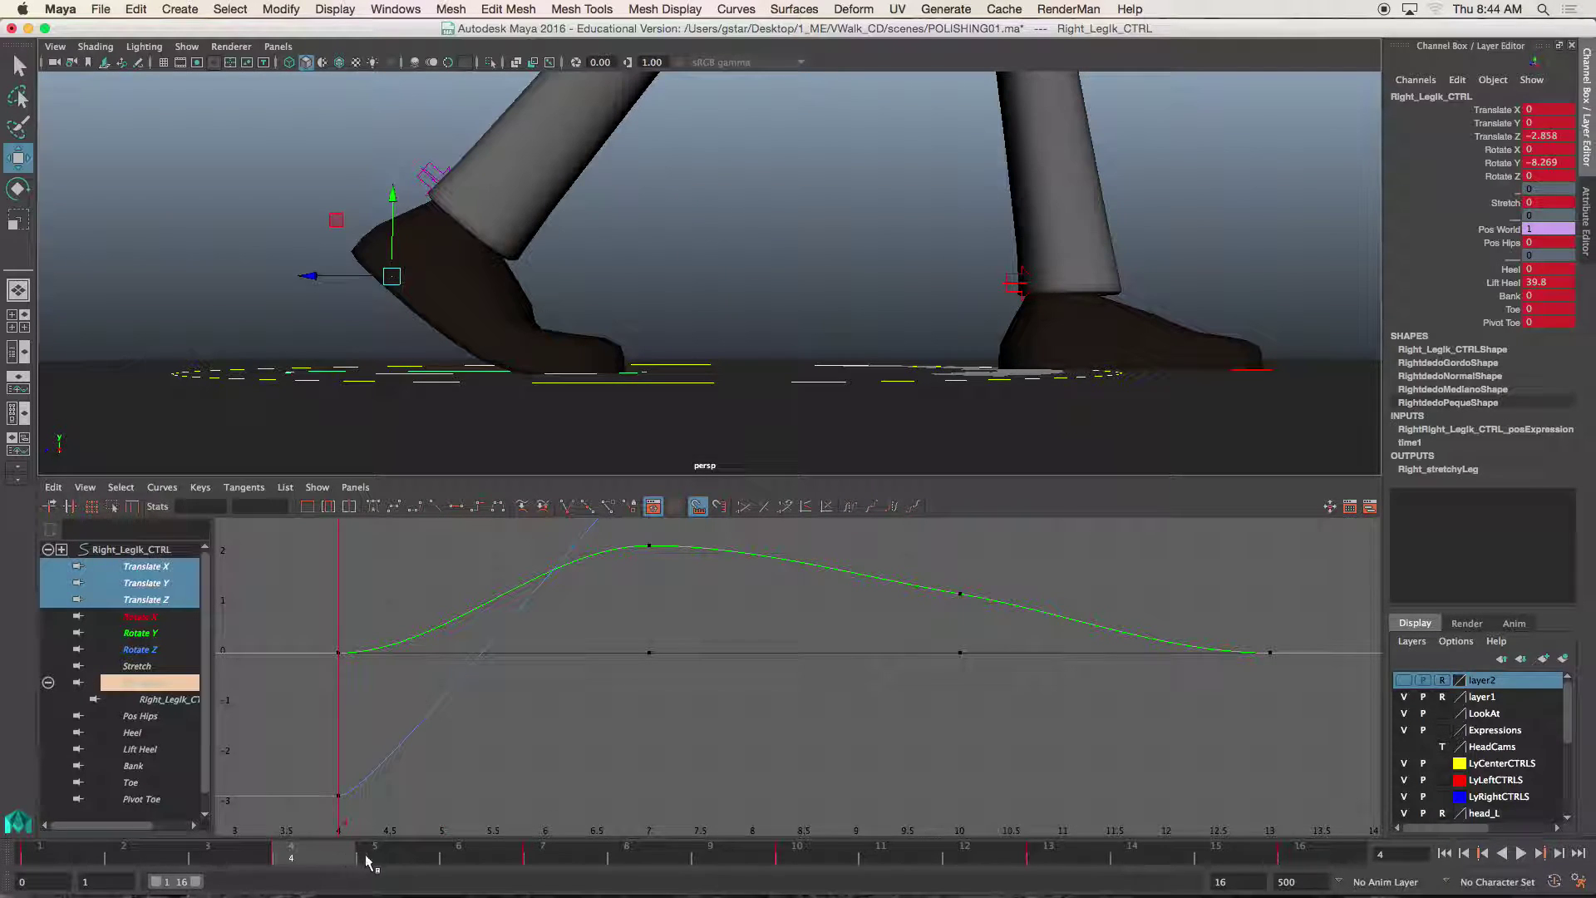
Step: Switch the viewport to the Right view, zoomed and panned onto the feet
key("space")
left_click_drag(645, 291, 694, 289)
scroll(612, 338, "up", 6)
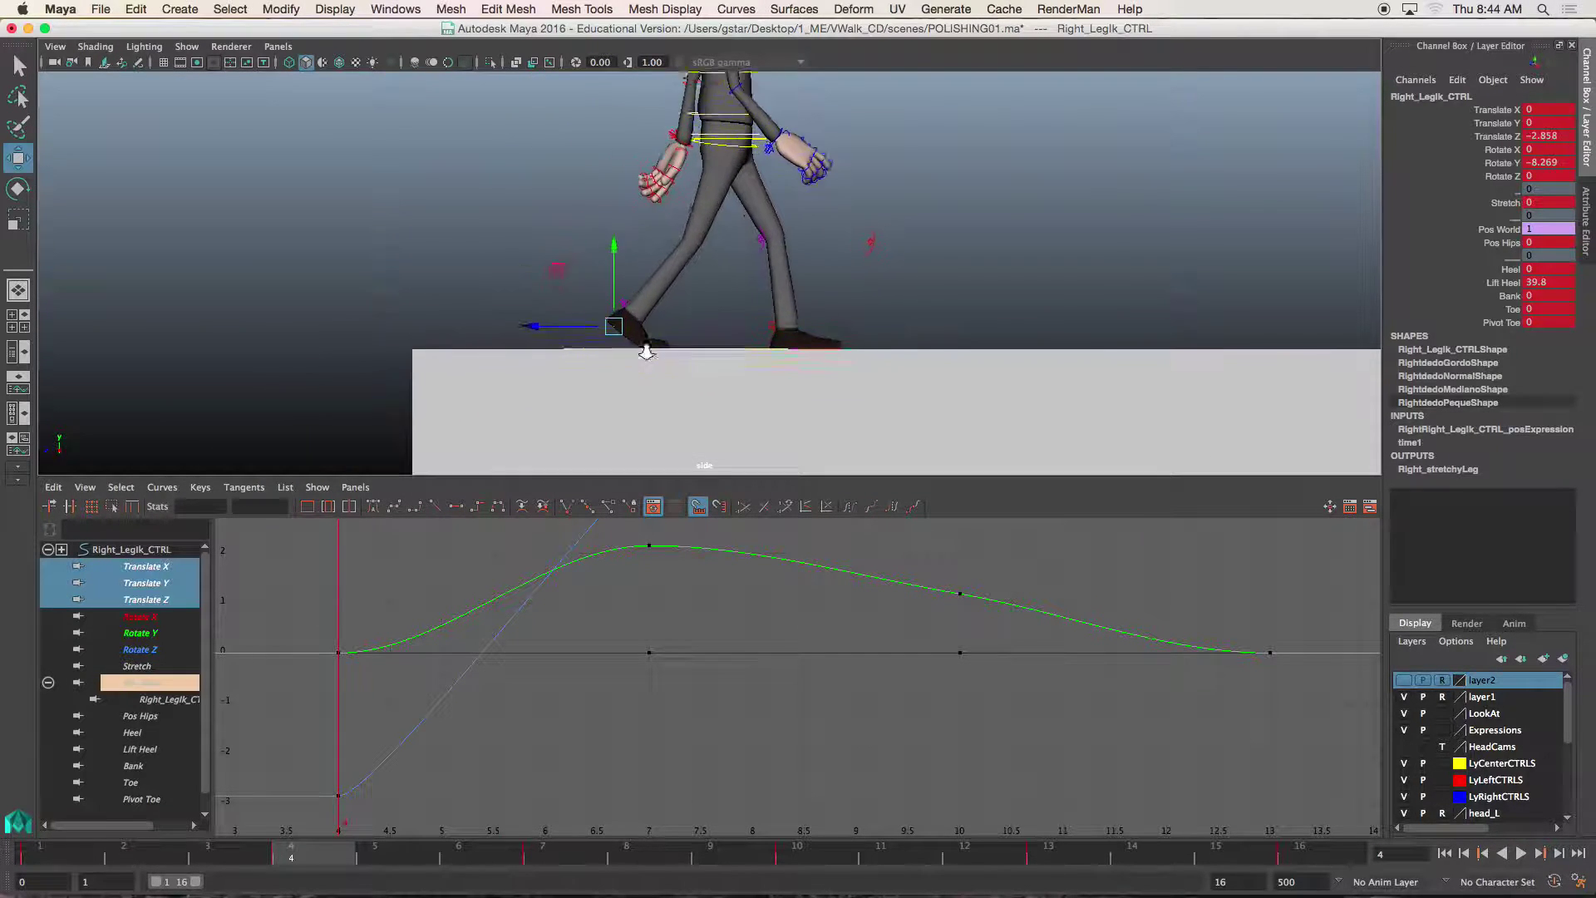
scroll(652, 333, "up", 6)
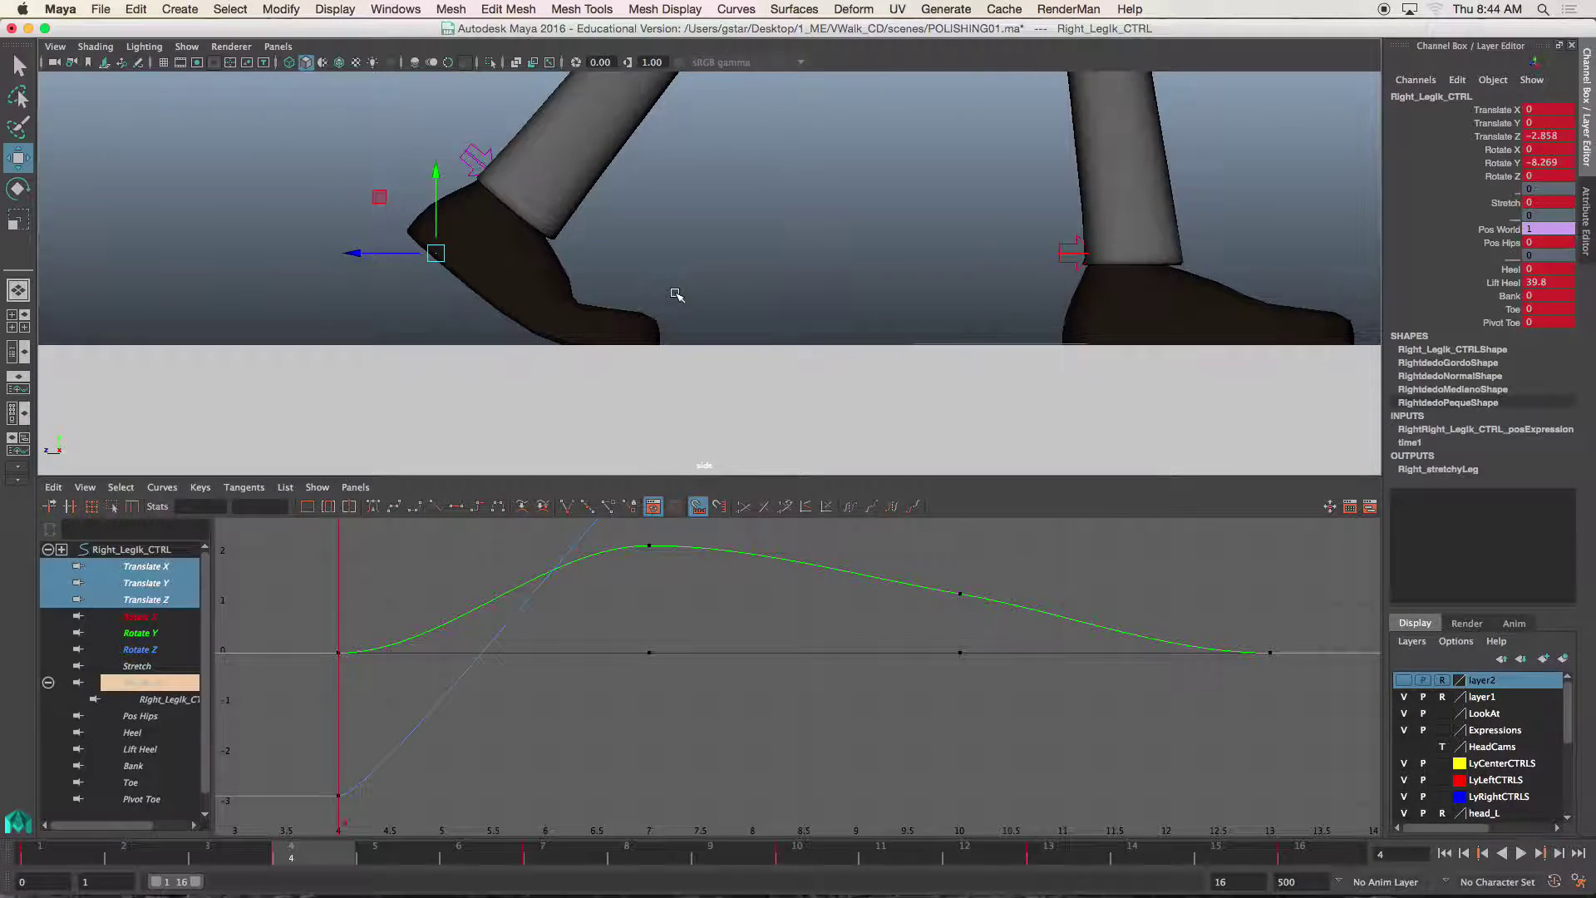
middle_click_drag(675, 290, 670, 301, "alt")
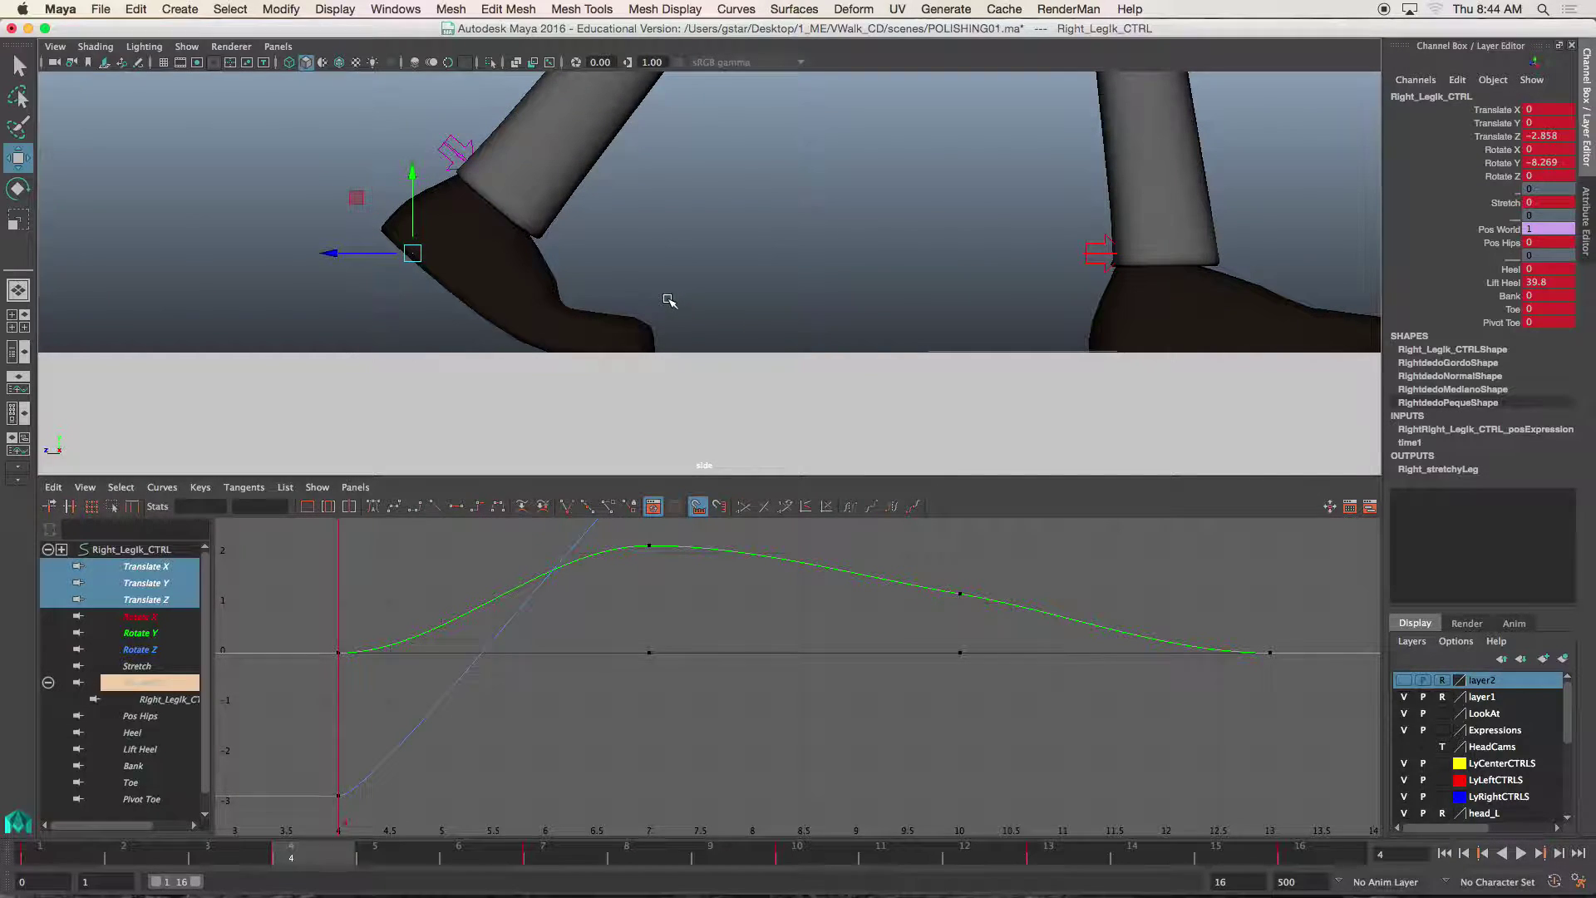
key("space")
left_click_drag(720, 320, 711, 339, "alt")
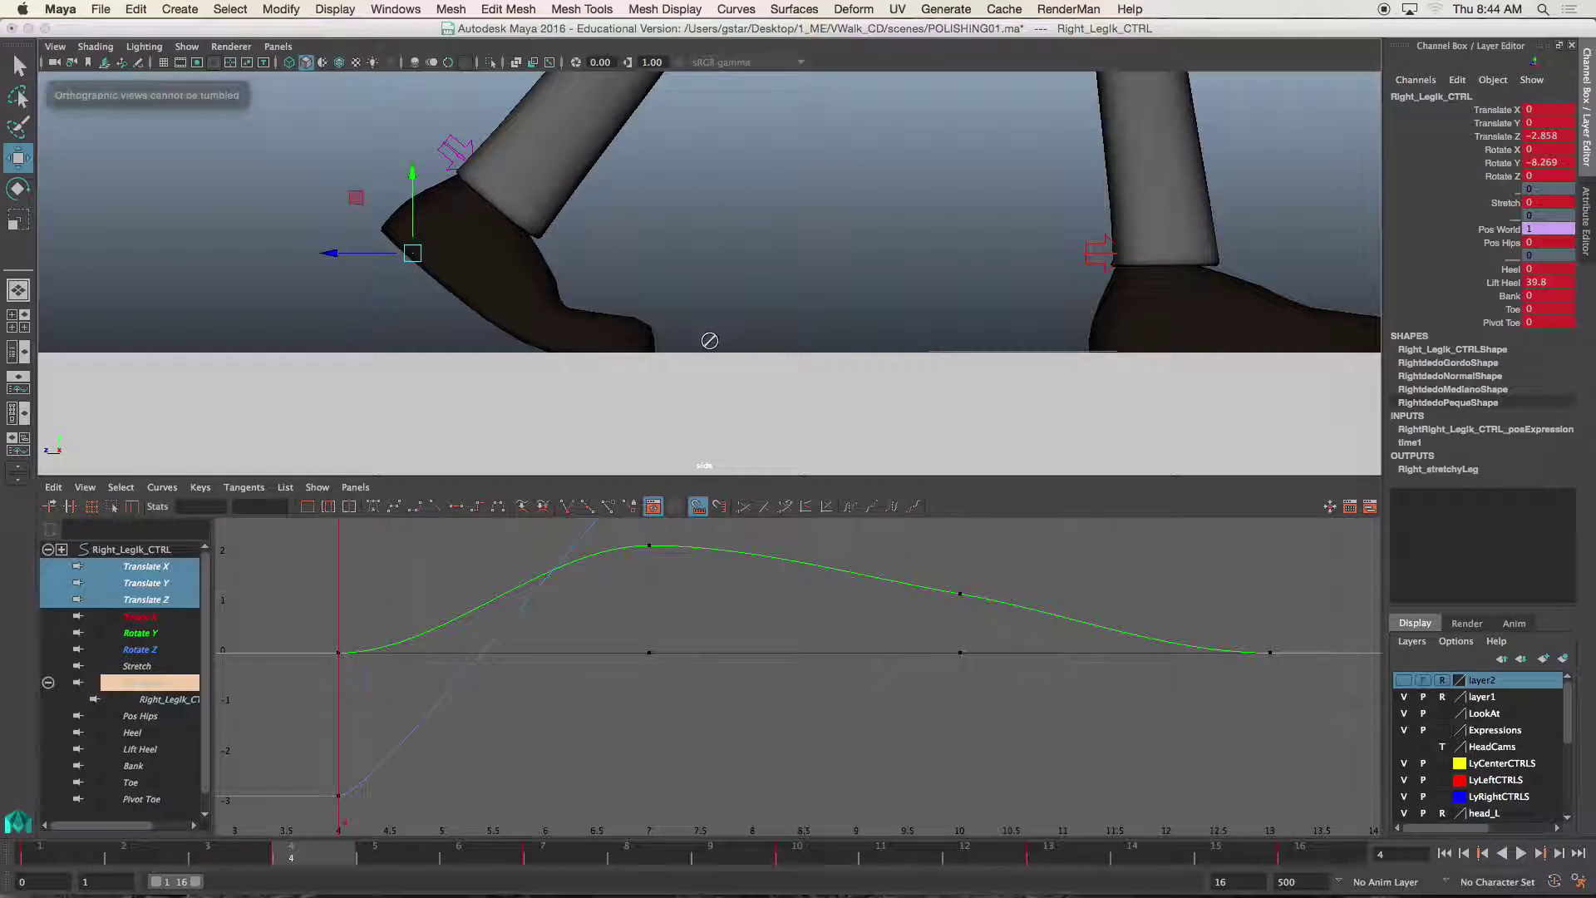
Step: Select only Right_LegIk_CTRL with a marquee in the side view
left_click(660, 302)
middle_click_drag(662, 274, 658, 291, "alt")
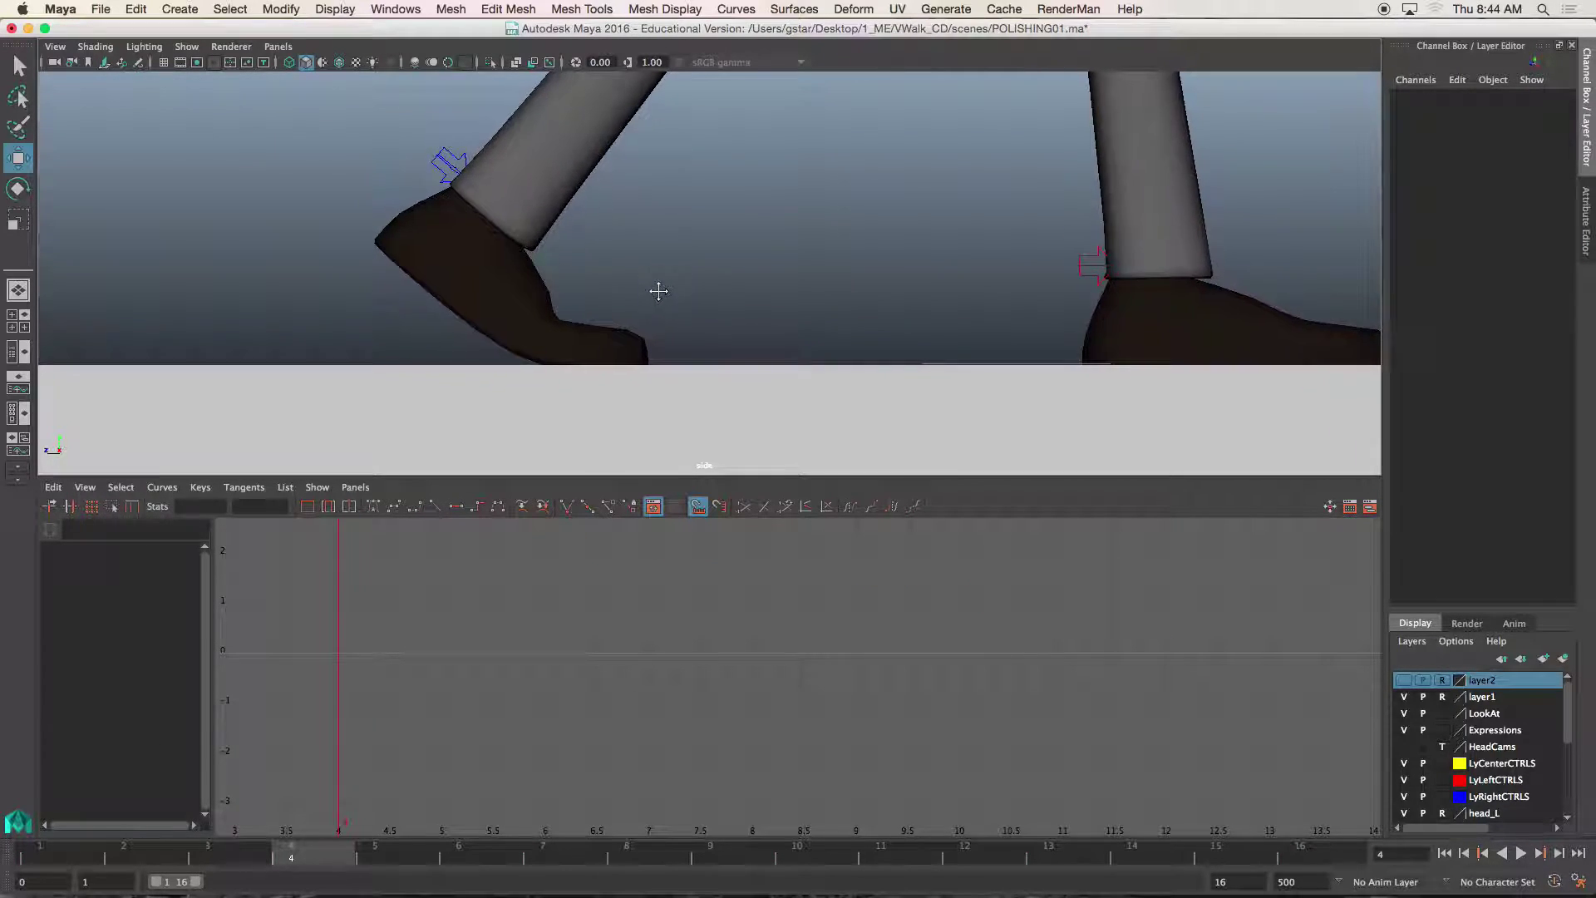
left_click(476, 367)
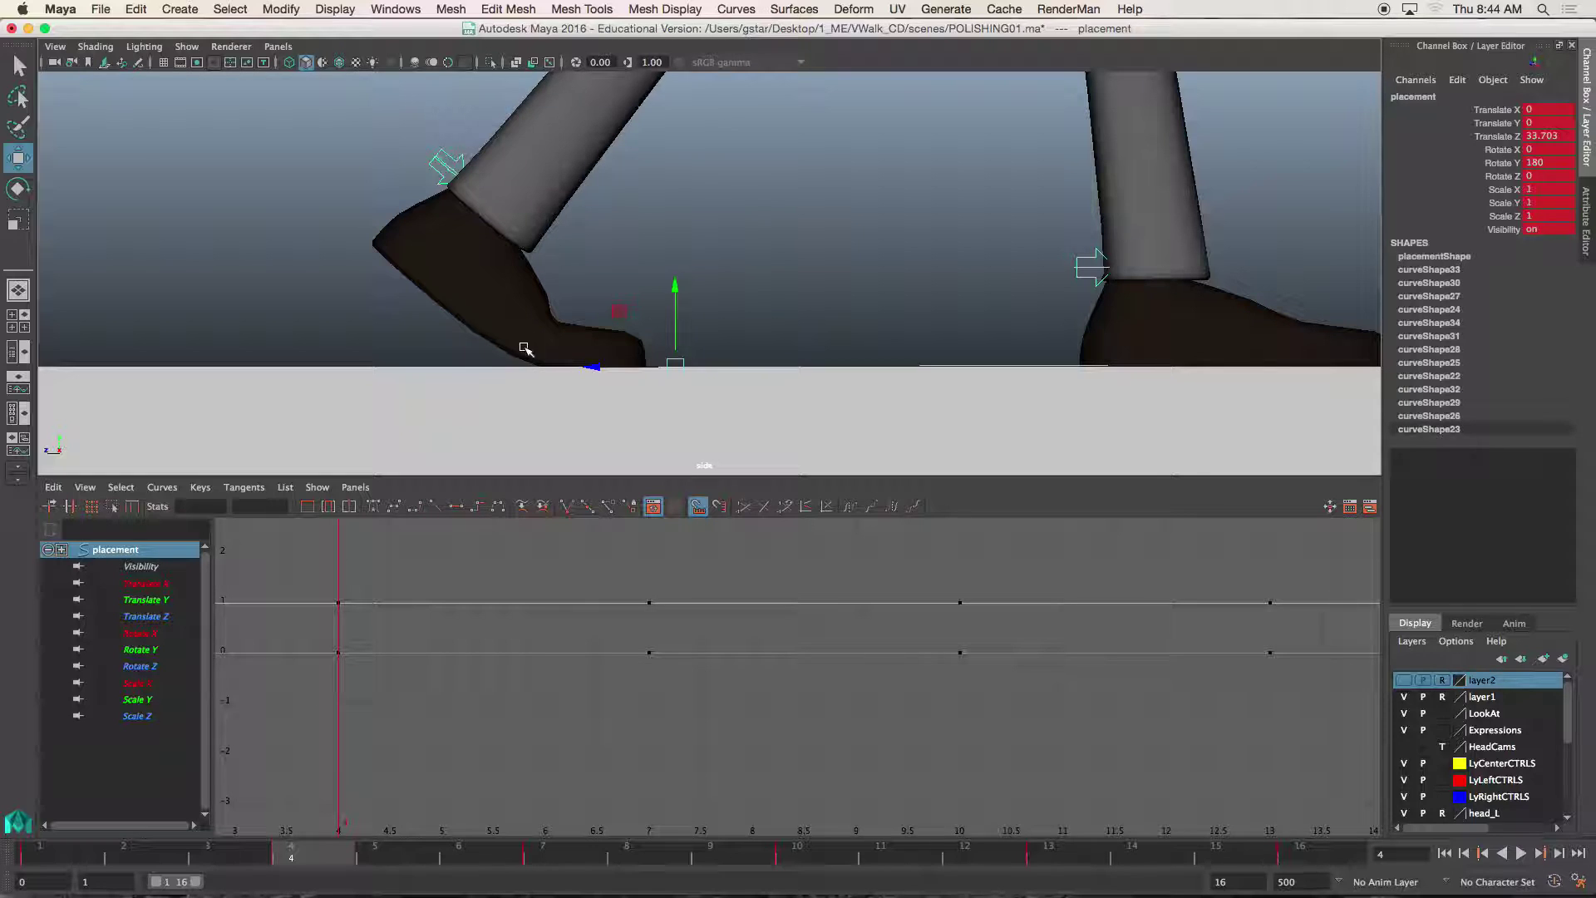
left_click(459, 369, "shift")
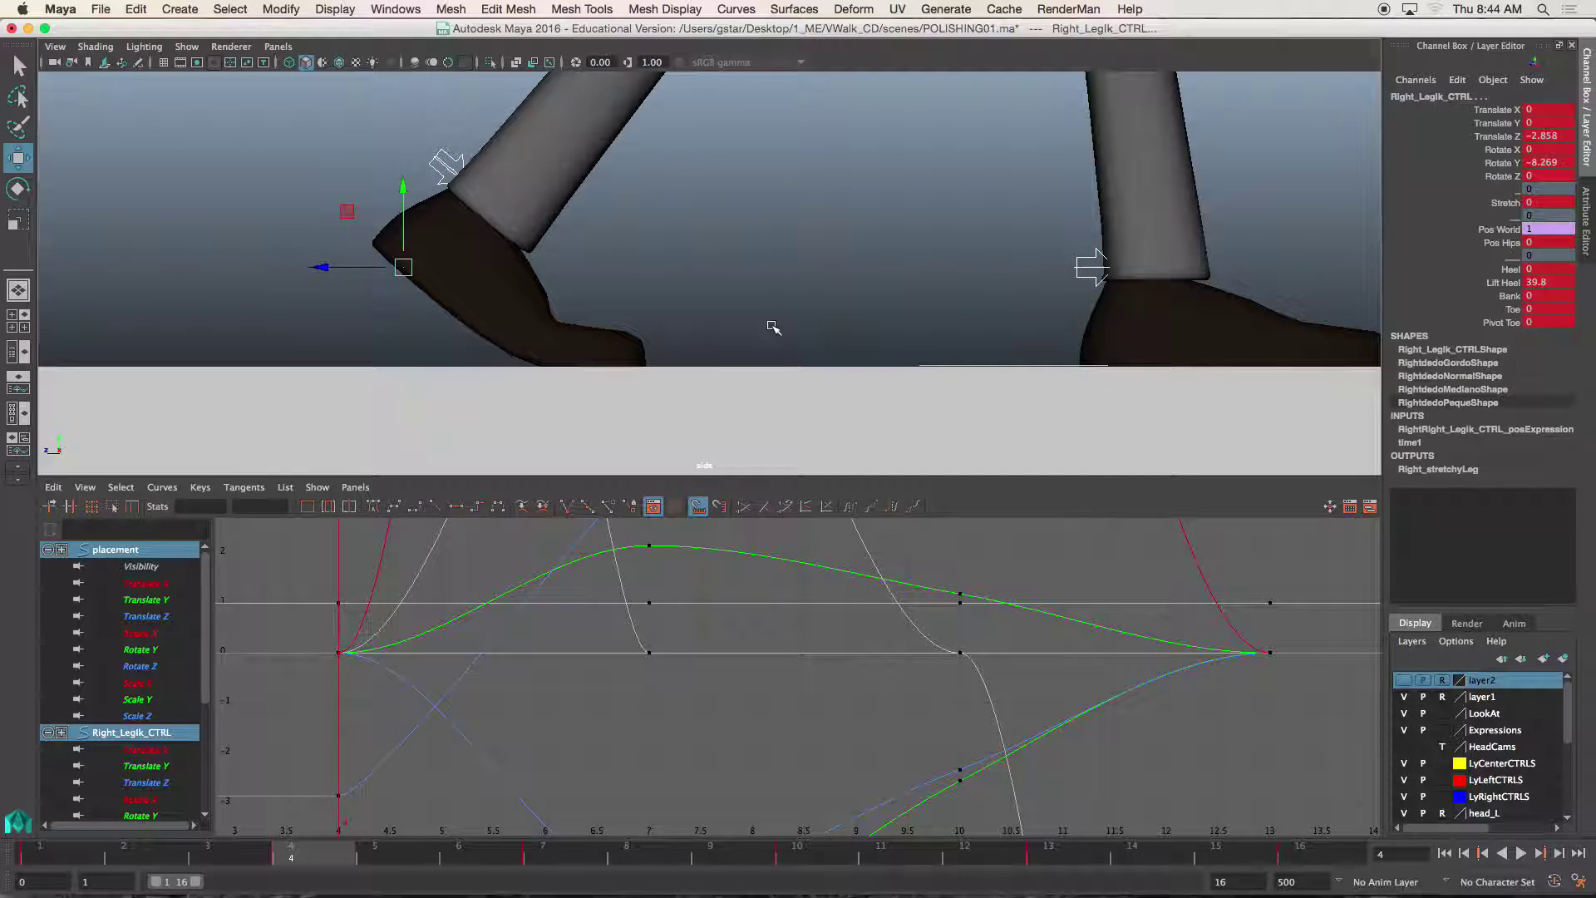
left_click_drag(847, 284, 1065, 443)
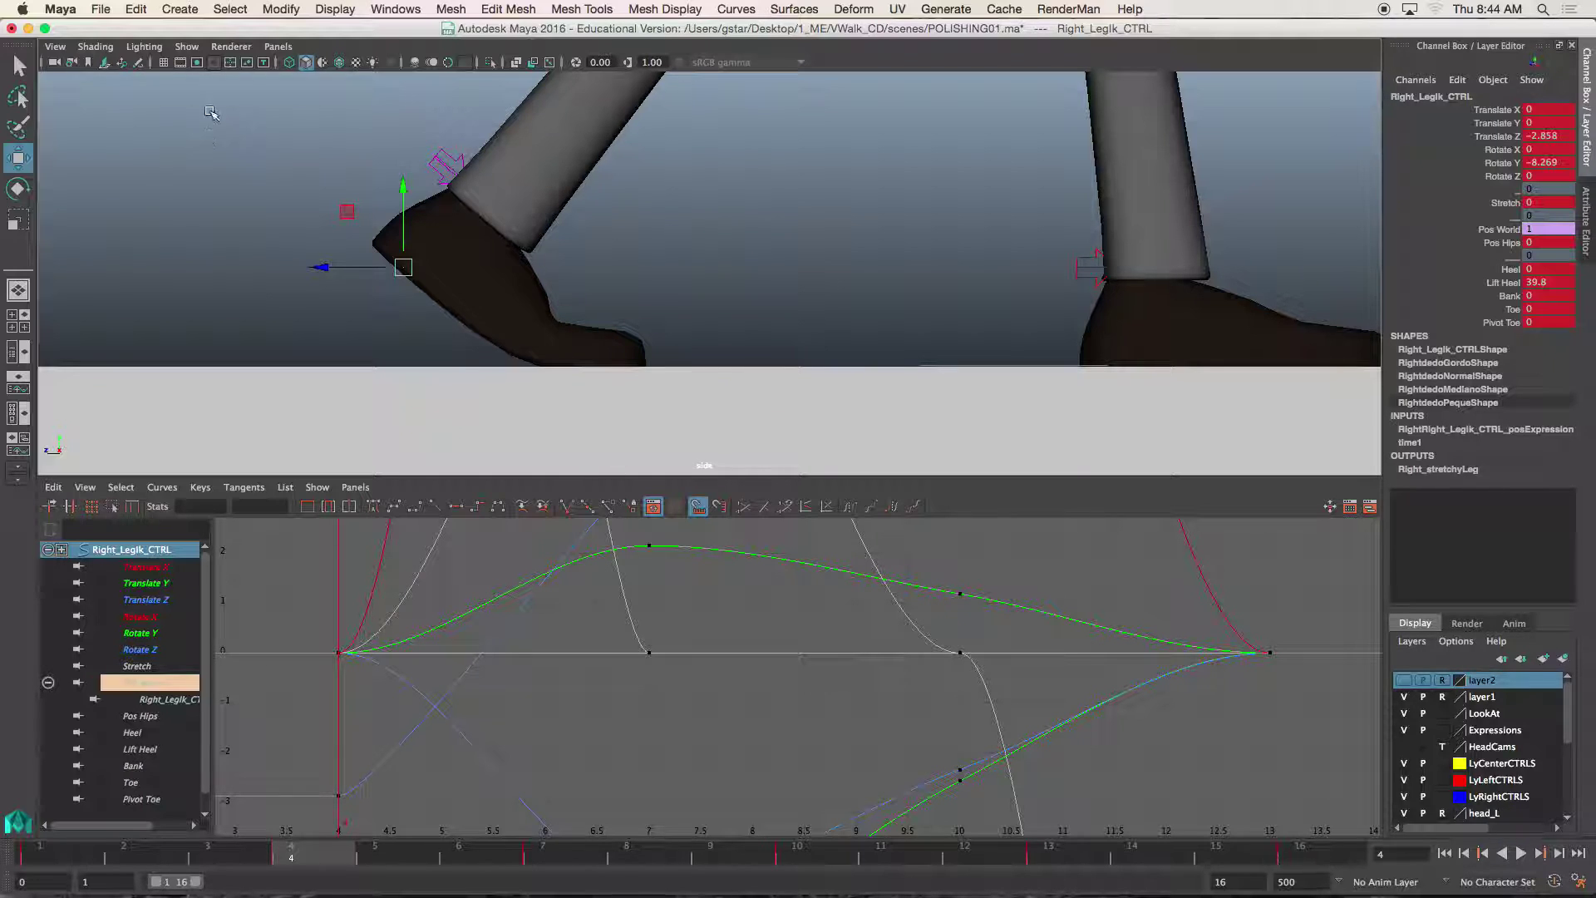
Step: Add a grease-pencil frame at frame 4 and trace the right foot's sole and toe in red
left_click(139, 62)
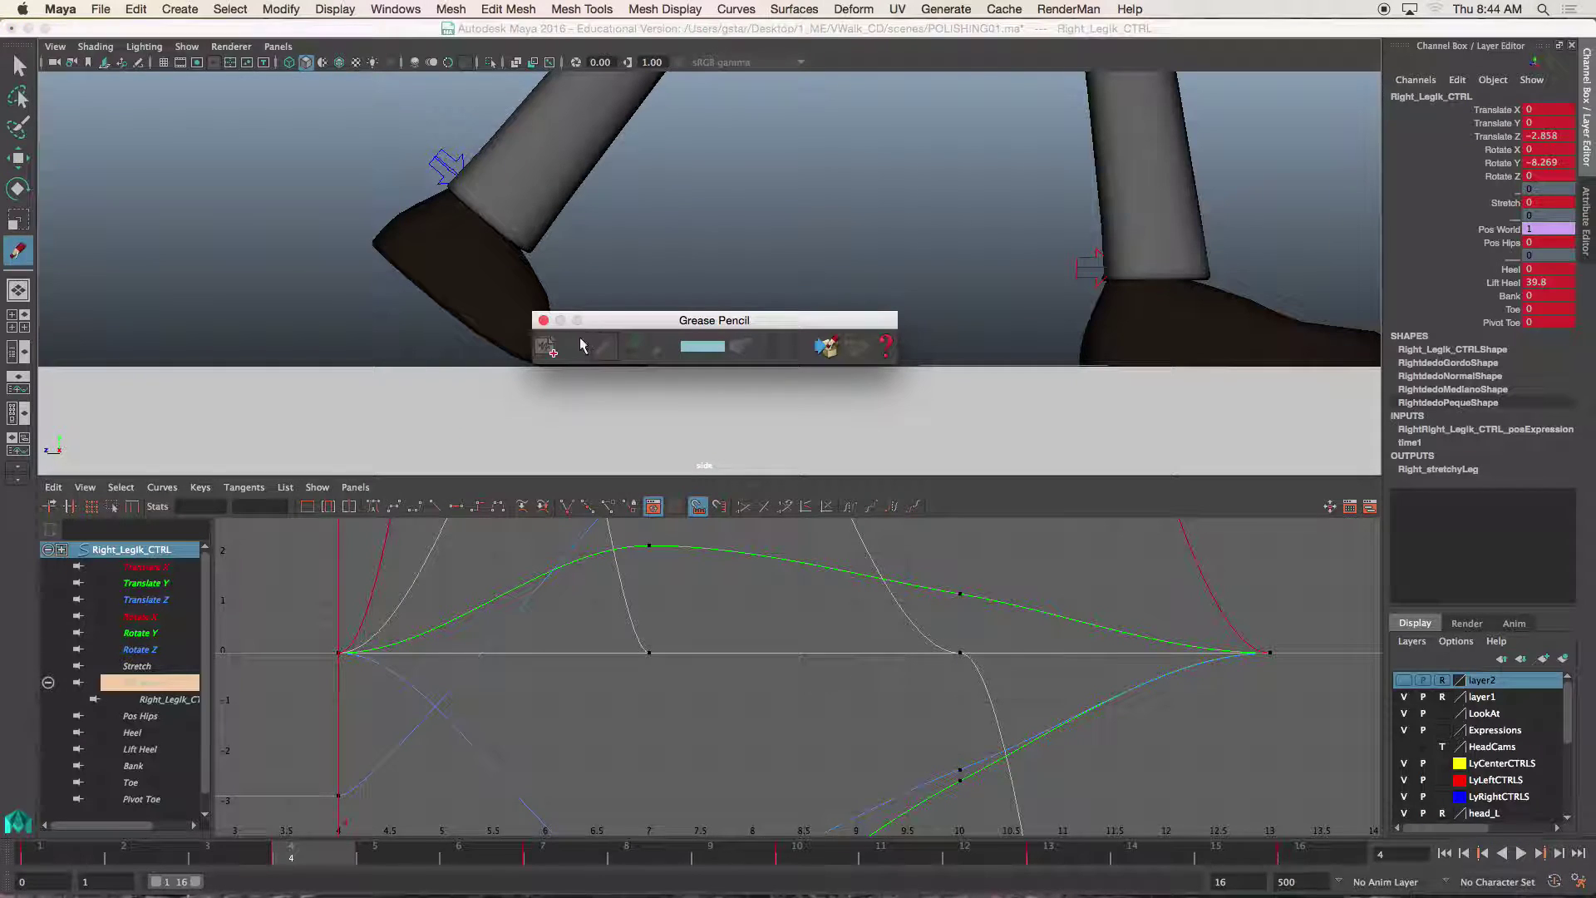
left_click(546, 347)
mouse_move(609, 325)
left_mouse_down()
mouse_move(652, 366)
mouse_move(890, 480)
left_mouse_up()
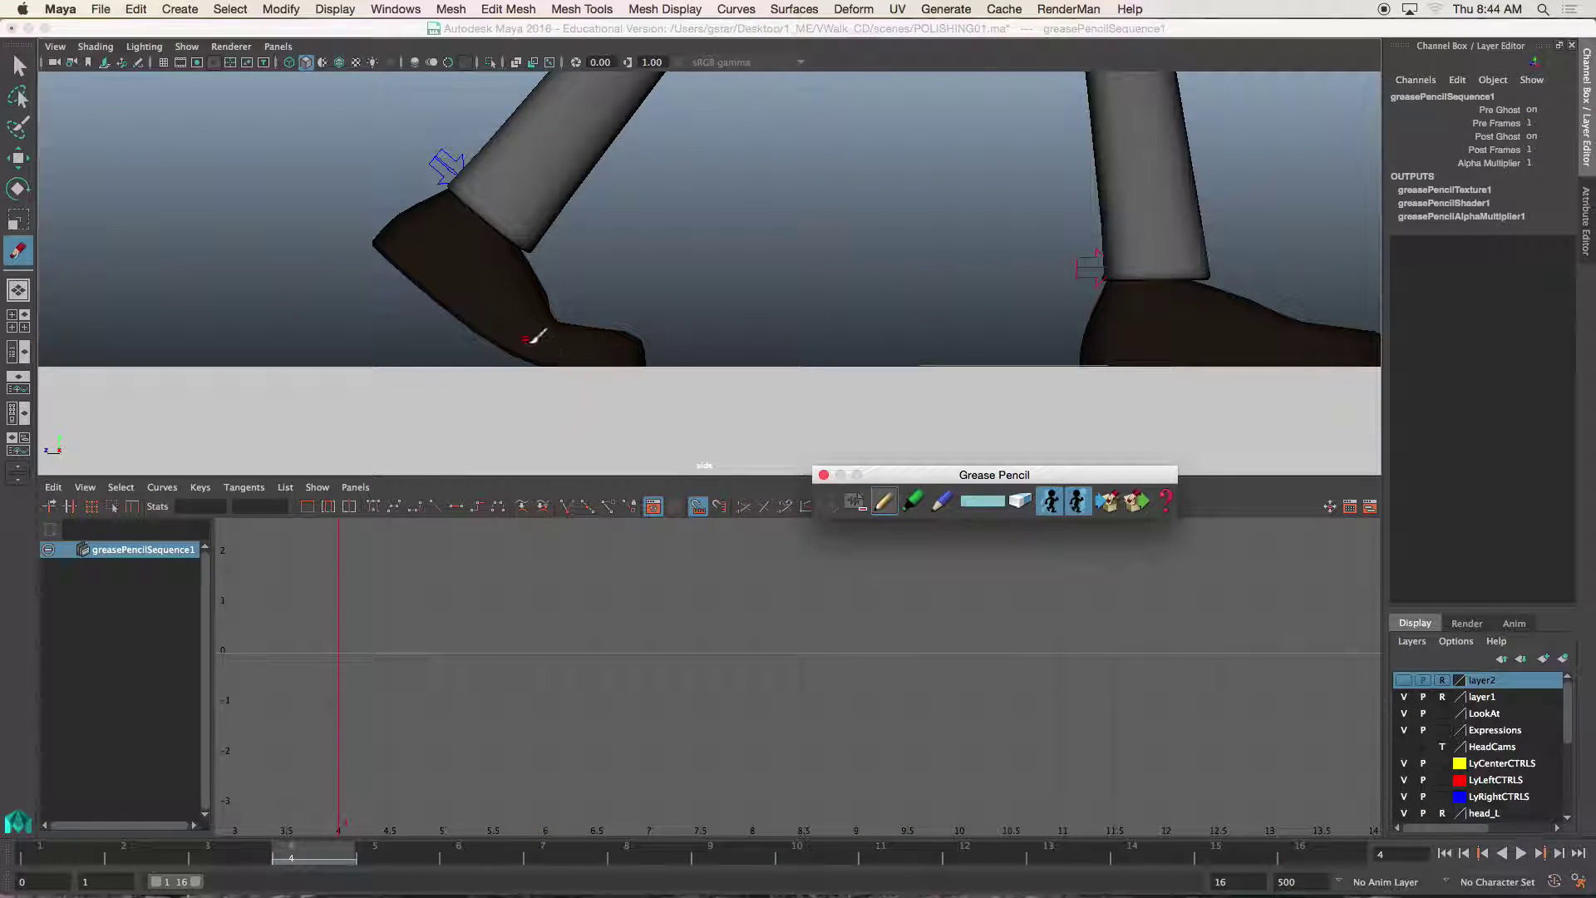
left_click(532, 355)
mouse_move(521, 363)
left_mouse_down()
mouse_move(605, 359)
mouse_move(641, 336)
mouse_move(596, 324)
left_mouse_up()
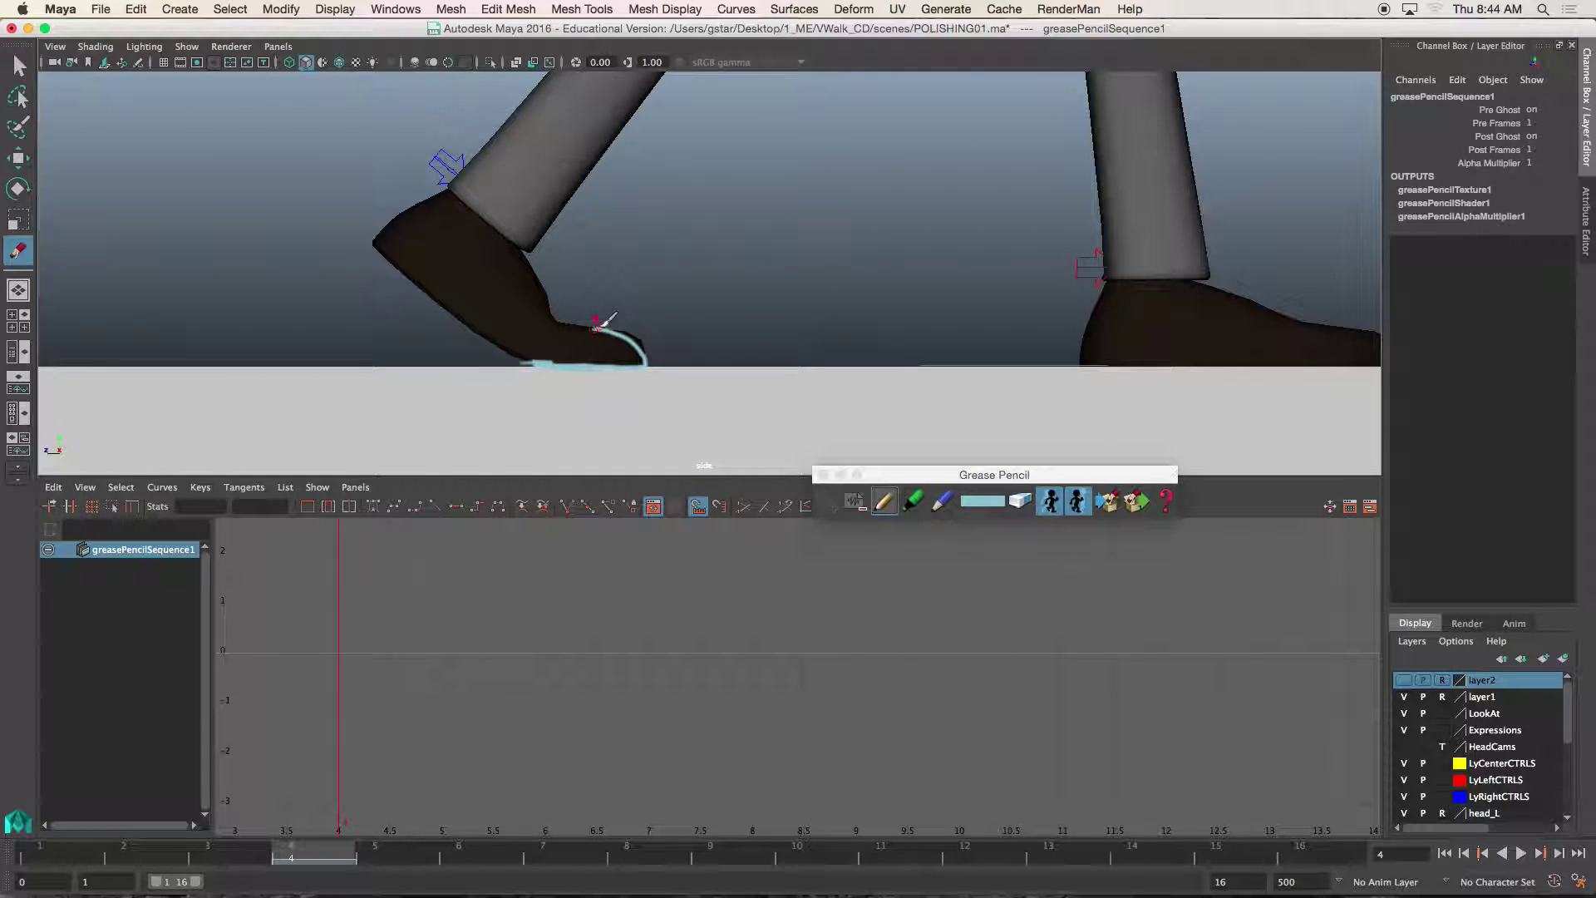
left_click(969, 501)
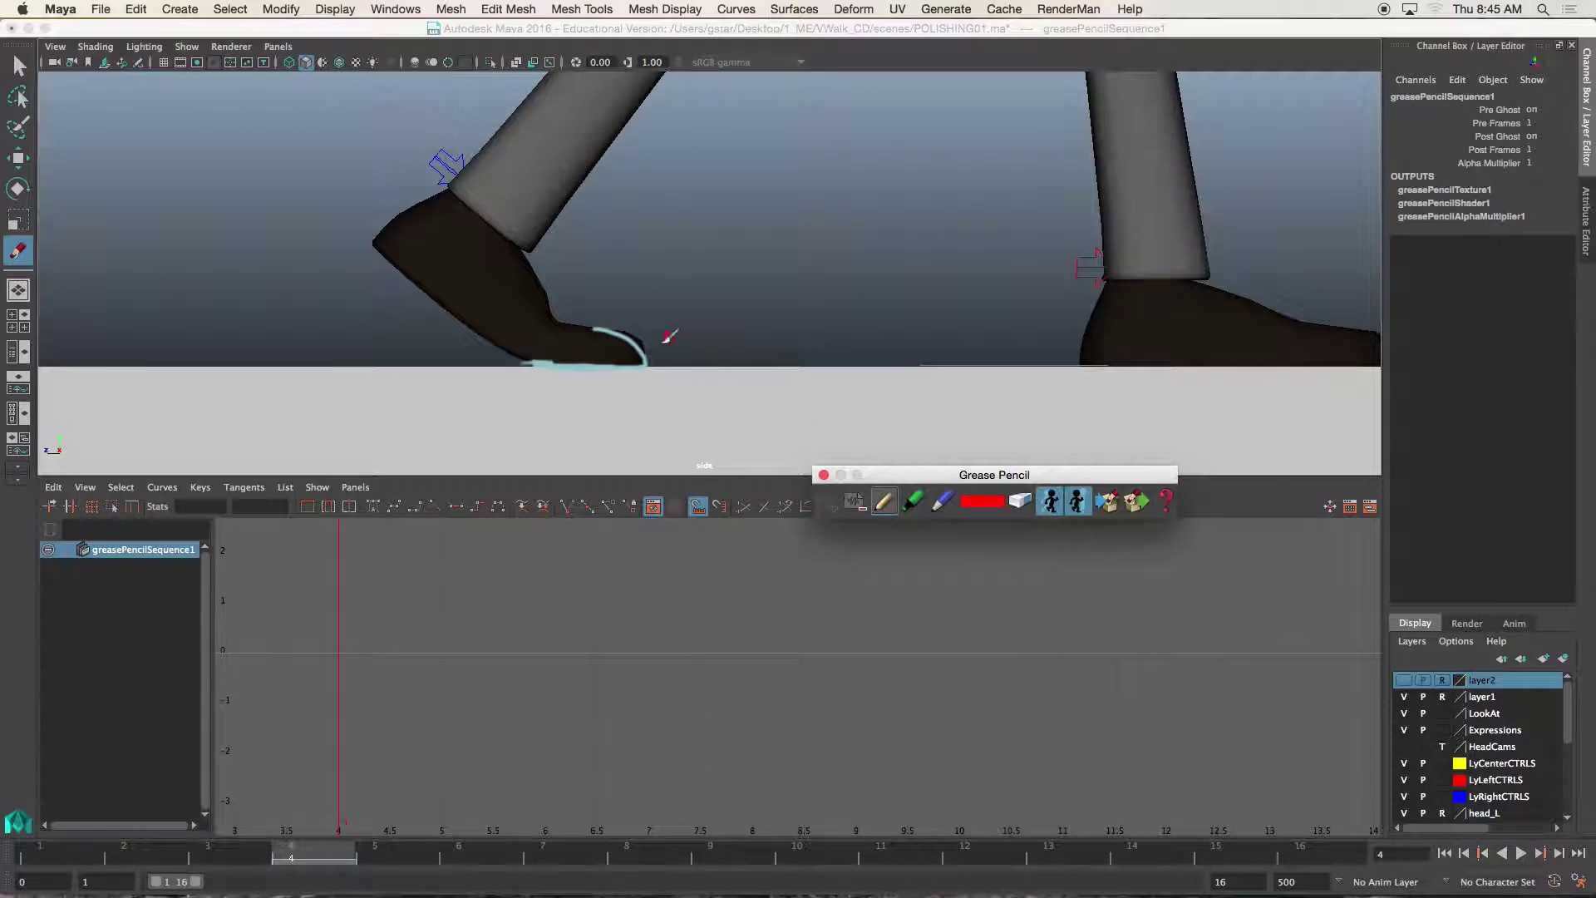
mouse_move(647, 359)
left_mouse_down()
mouse_move(572, 321)
mouse_move(641, 336)
mouse_move(649, 361)
mouse_move(536, 364)
mouse_move(376, 243)
mouse_move(419, 202)
mouse_move(458, 196)
mouse_move(451, 185)
mouse_move(529, 247)
mouse_move(555, 319)
left_mouse_up()
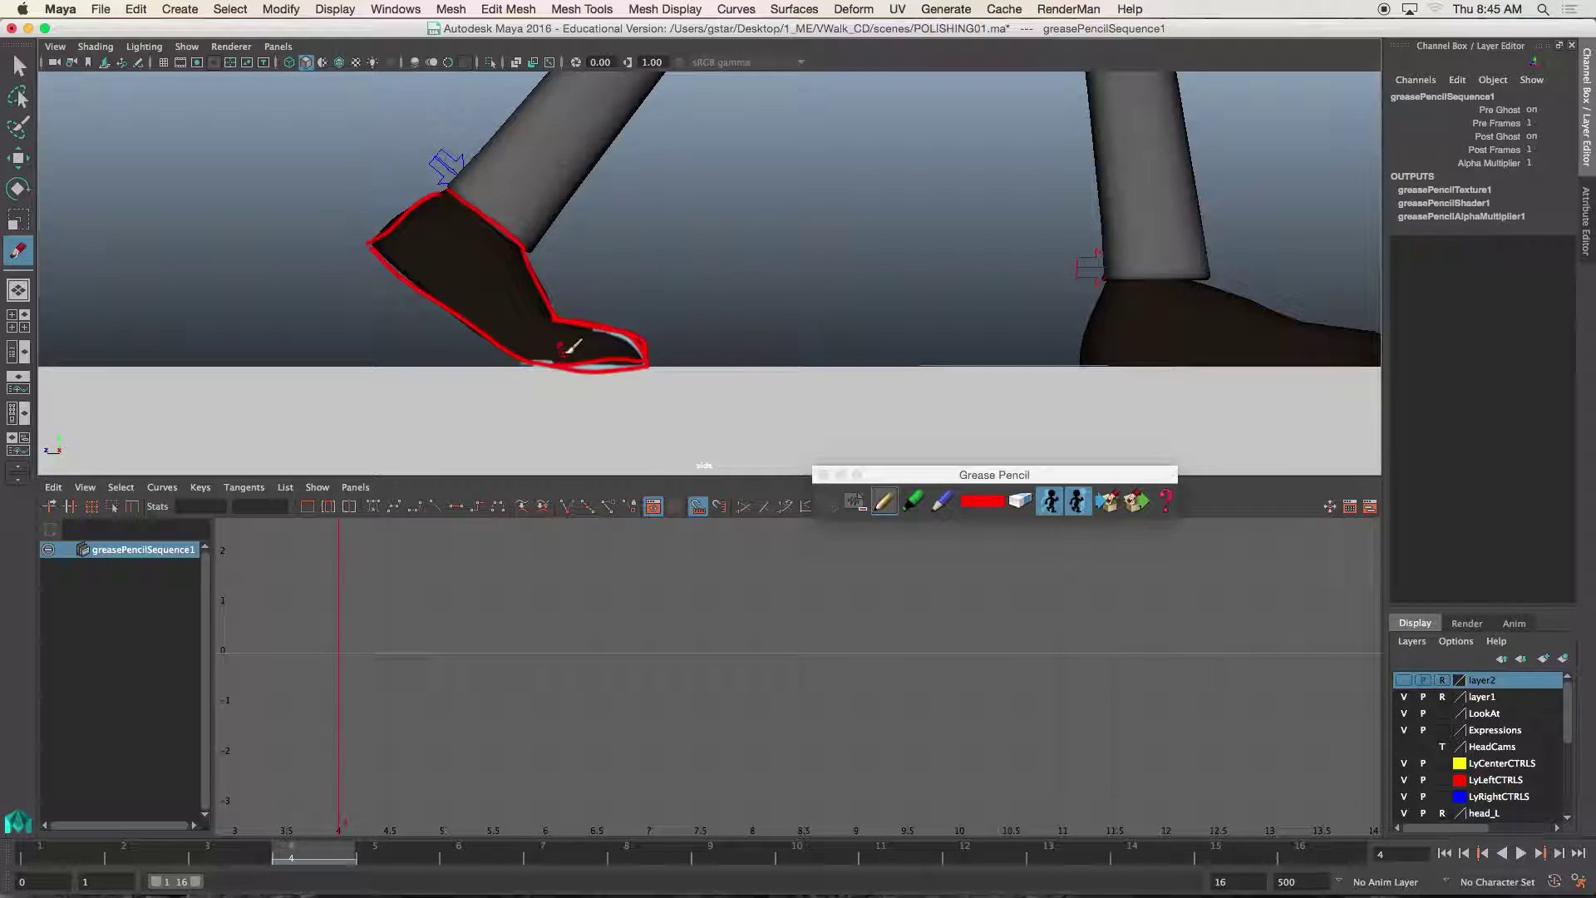
Step: At frame 7, shade the red foot sketch solid with the thick marker
left_click(582, 835)
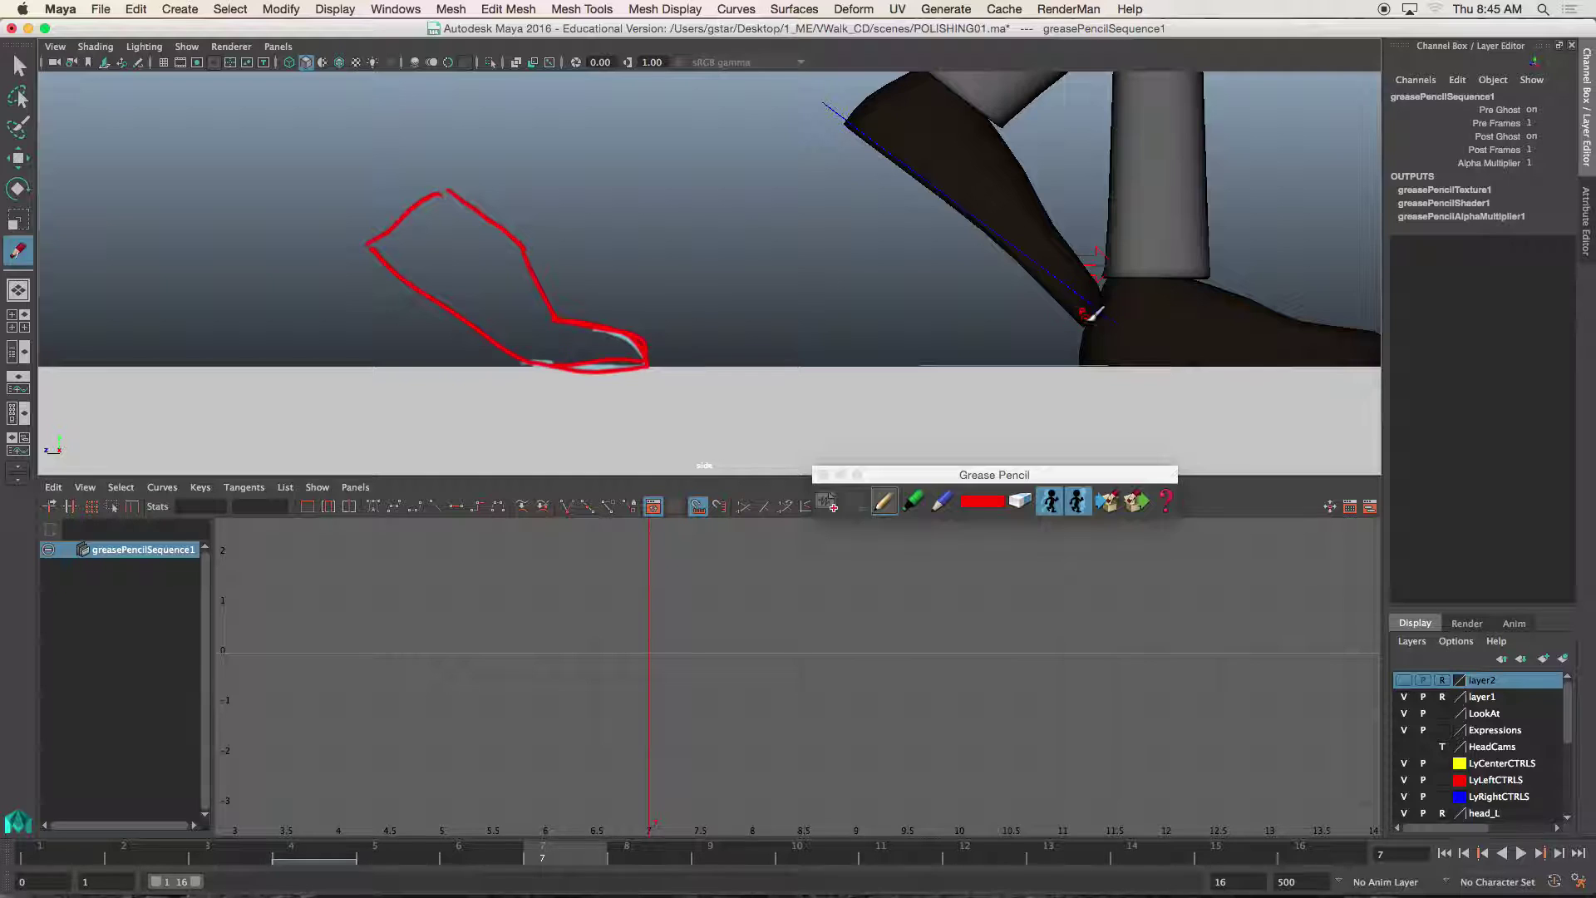
mouse_move(1085, 316)
left_mouse_down()
mouse_move(849, 119)
mouse_move(860, 109)
mouse_move(849, 117)
mouse_move(892, 81)
mouse_move(942, 78)
mouse_move(1016, 148)
mouse_move(1091, 312)
left_mouse_up()
left_click(913, 500)
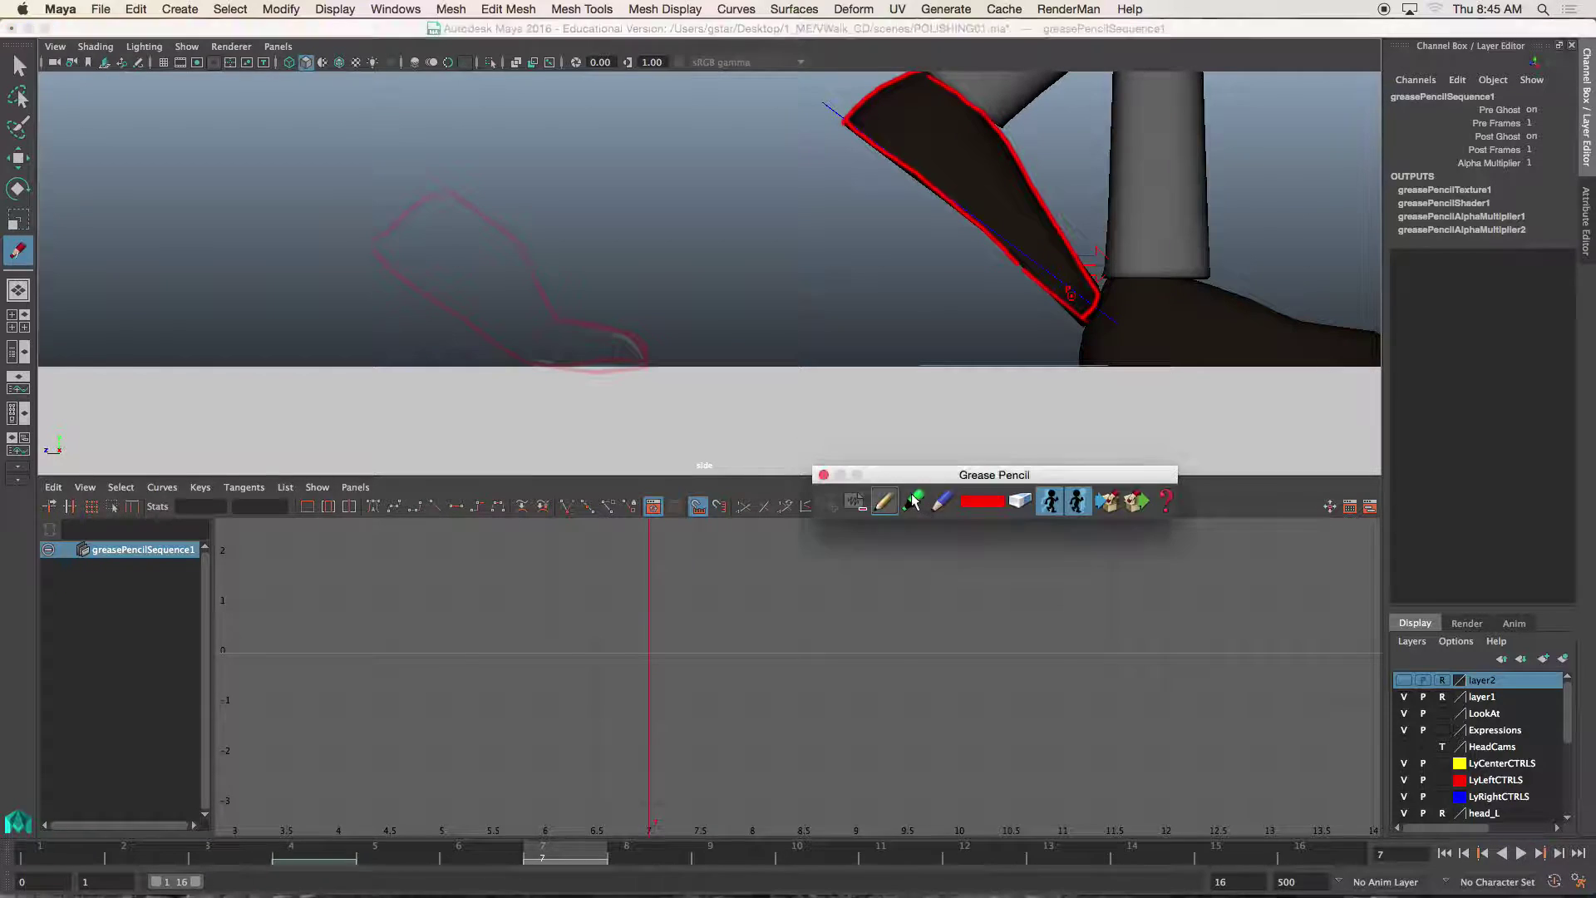
mouse_move(1091, 293)
left_mouse_down()
mouse_move(872, 112)
mouse_move(886, 103)
mouse_move(898, 125)
mouse_move(914, 95)
mouse_move(1090, 295)
mouse_move(955, 185)
left_mouse_up()
Step: Fill the frame-4 foot sketch solid red, then go to frame 5 with the thin pencil
left_click(325, 848)
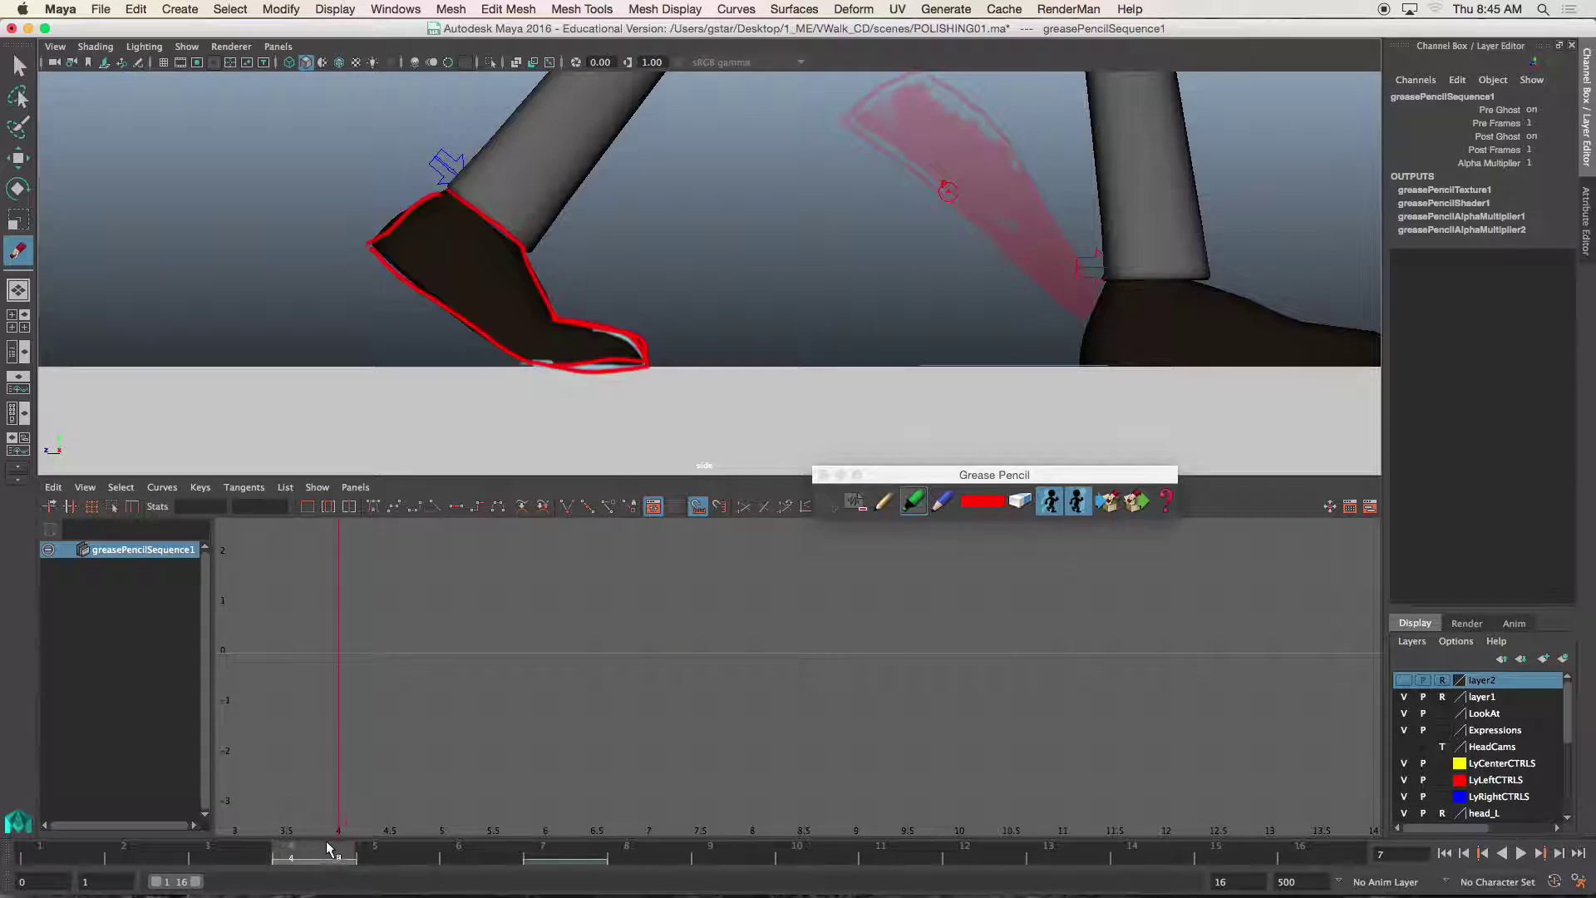
mouse_move(636, 341)
left_mouse_down()
mouse_move(539, 359)
mouse_move(482, 266)
mouse_move(412, 245)
mouse_move(428, 207)
left_mouse_up()
left_click(366, 856)
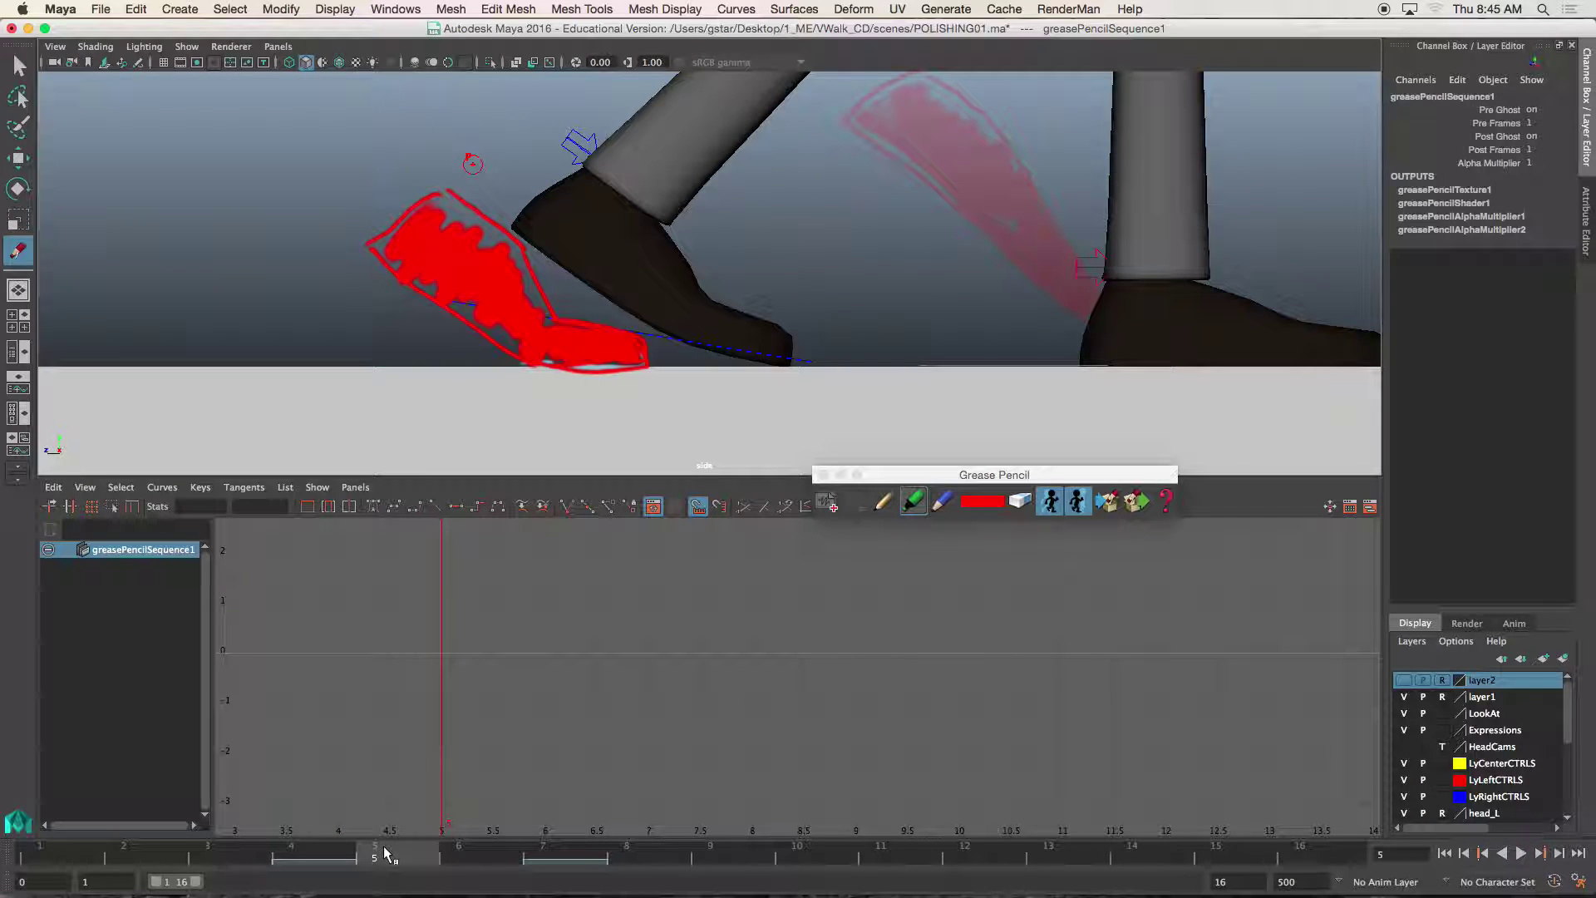
left_click(885, 503)
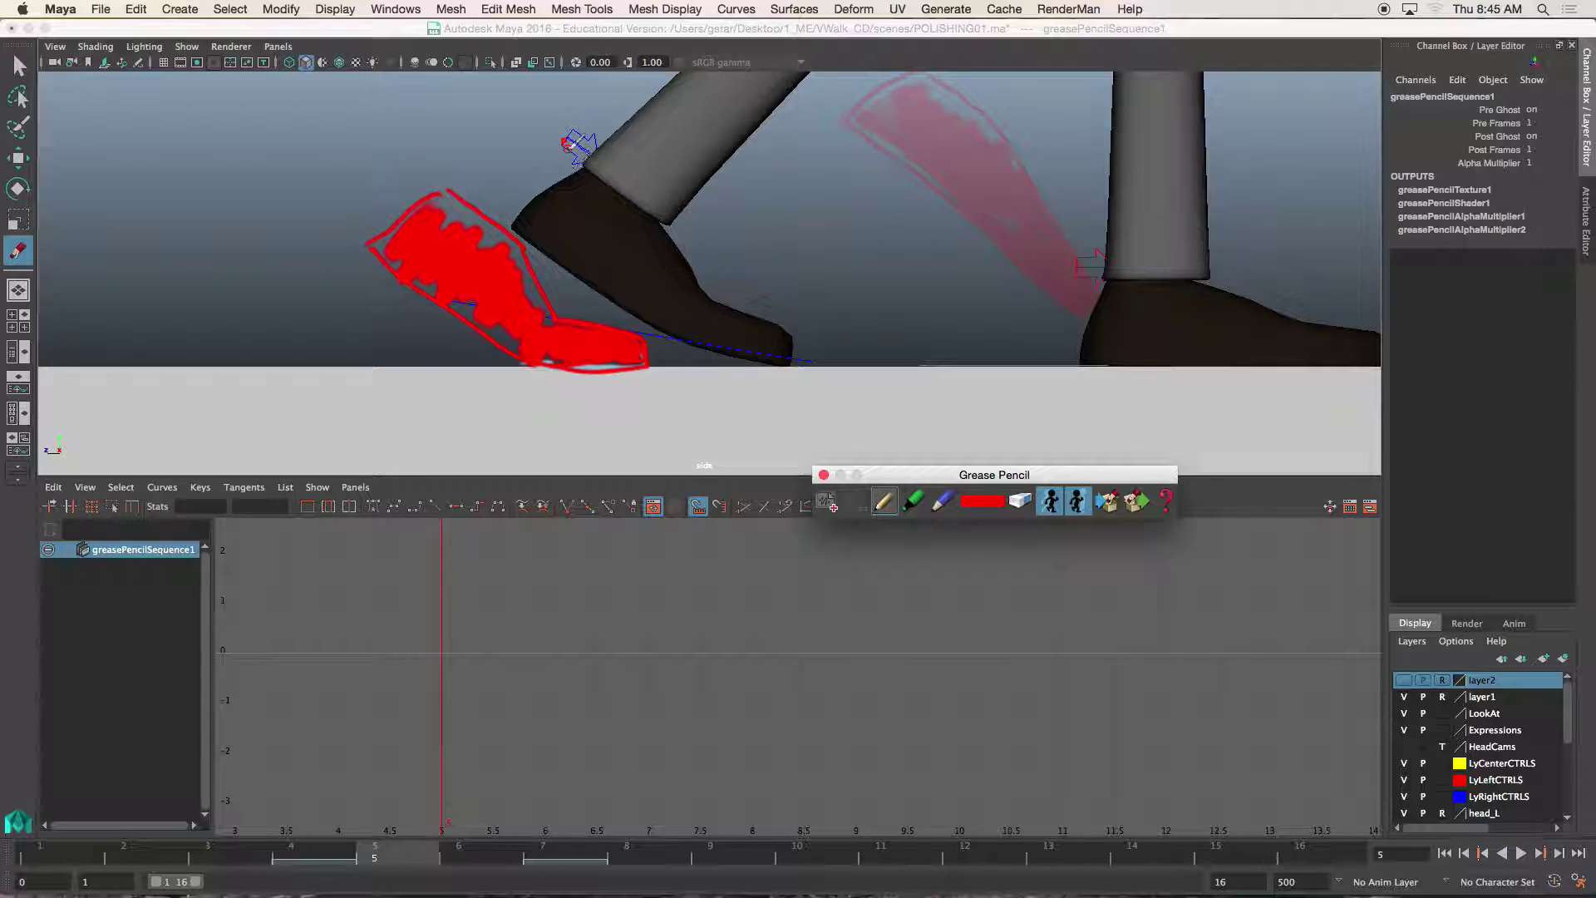
Step: Draw the raised in-between foot outline at frame 5, checking it against frame 6
left_click_drag(567, 141, 596, 218)
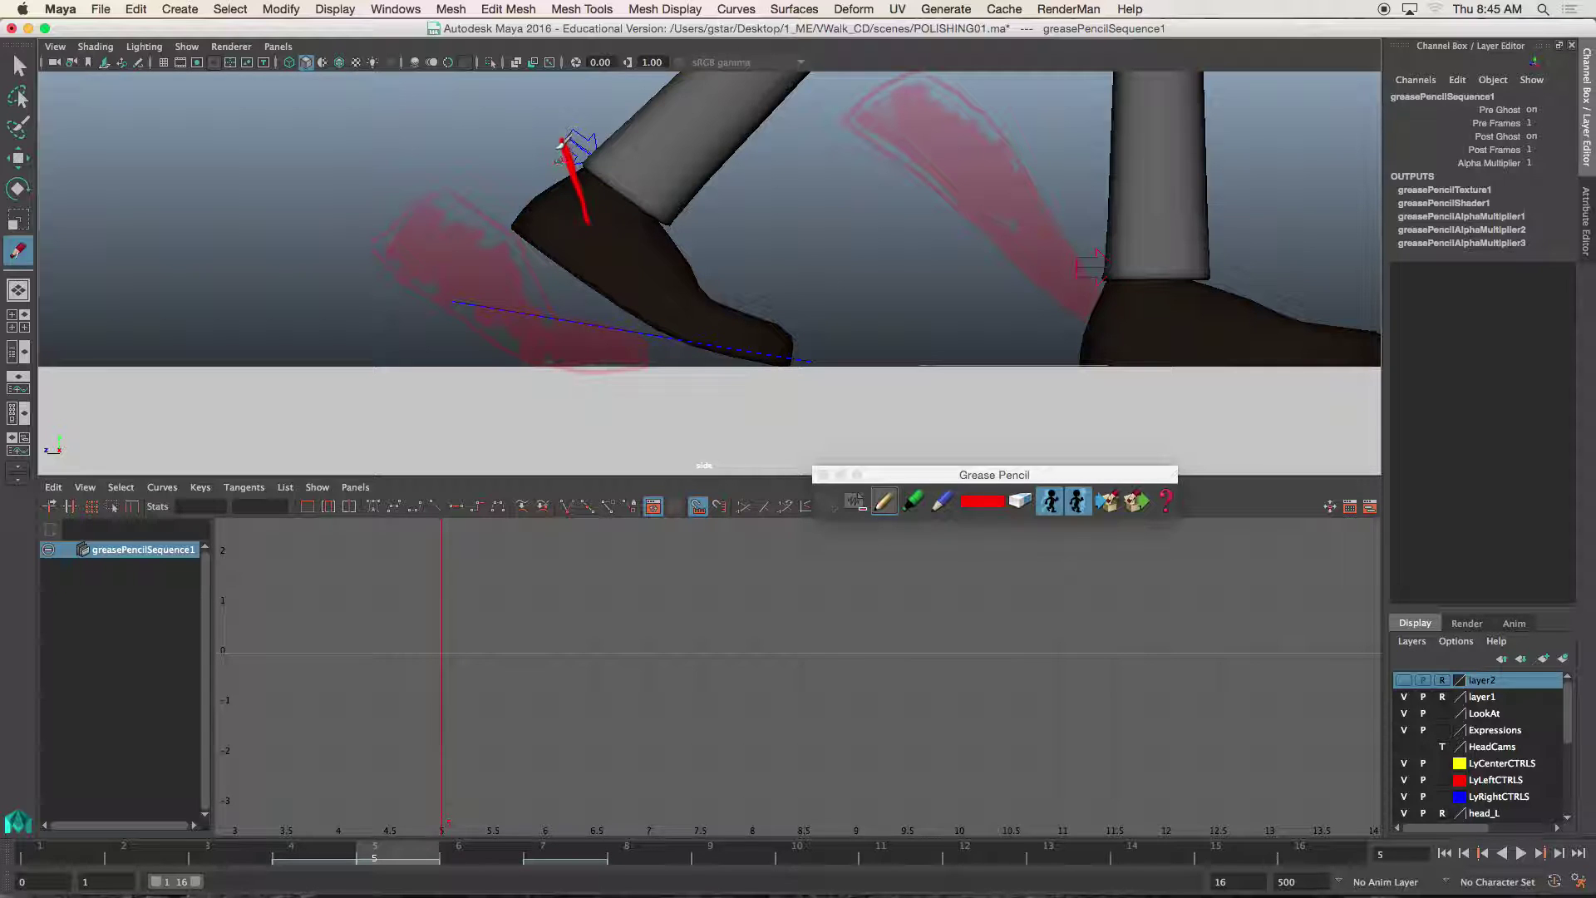
mouse_move(561, 143)
left_mouse_down()
mouse_move(662, 337)
mouse_move(670, 285)
mouse_move(667, 314)
mouse_move(634, 101)
mouse_move(569, 129)
mouse_move(625, 93)
mouse_move(569, 112)
mouse_move(564, 167)
mouse_move(558, 133)
mouse_move(625, 96)
mouse_move(638, 129)
left_mouse_up()
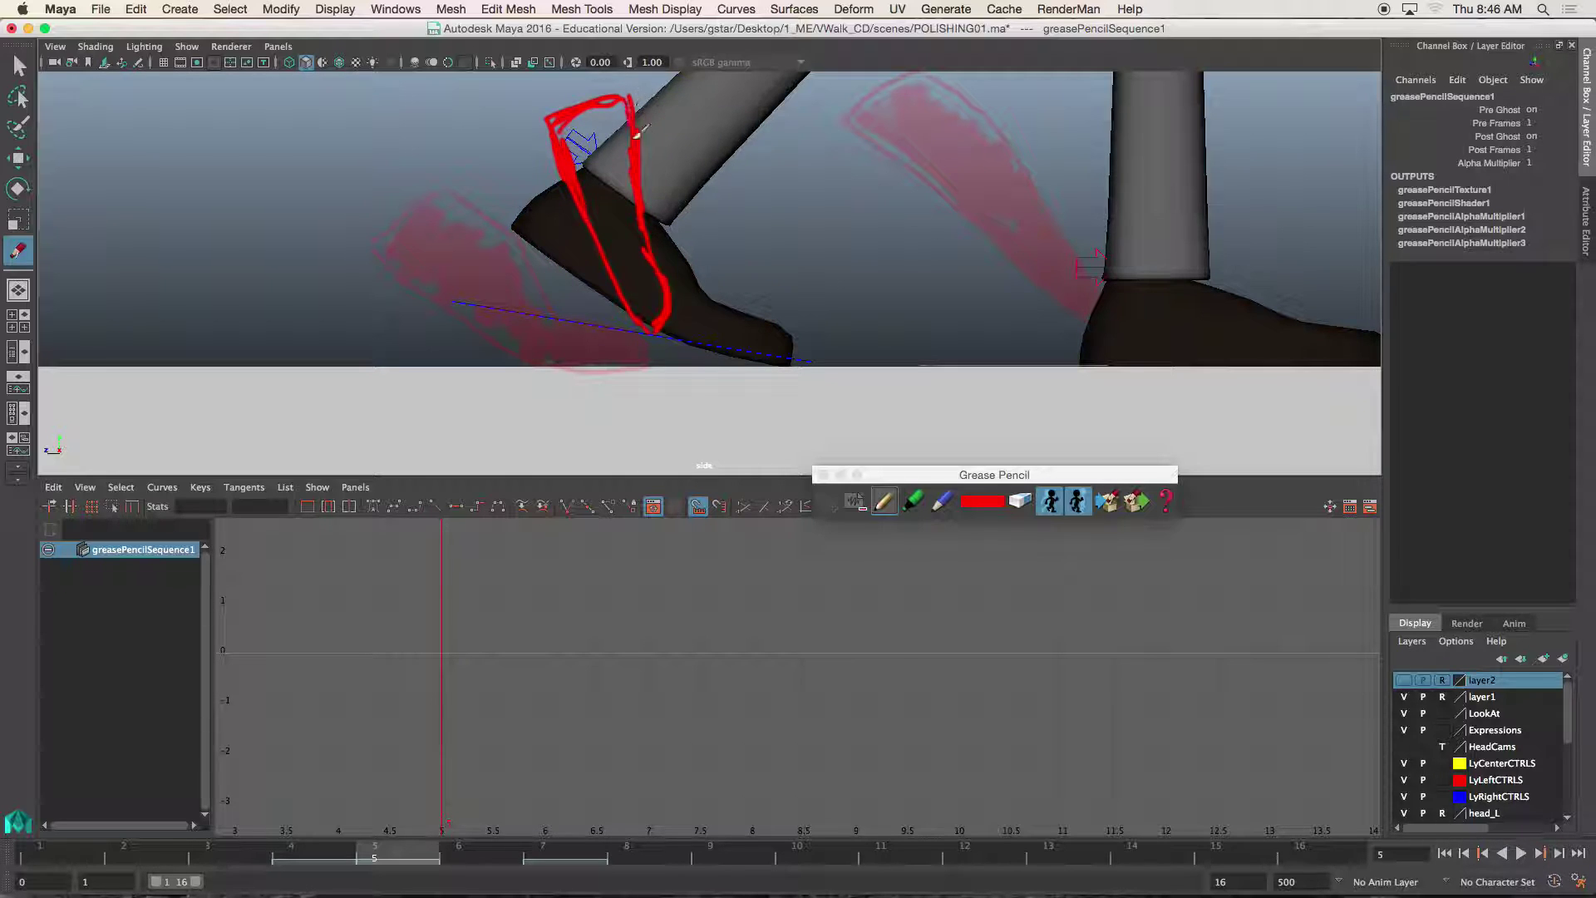
mouse_move(674, 295)
left_mouse_down()
mouse_move(649, 326)
mouse_move(628, 299)
mouse_move(555, 113)
mouse_move(611, 101)
mouse_move(645, 135)
left_mouse_up()
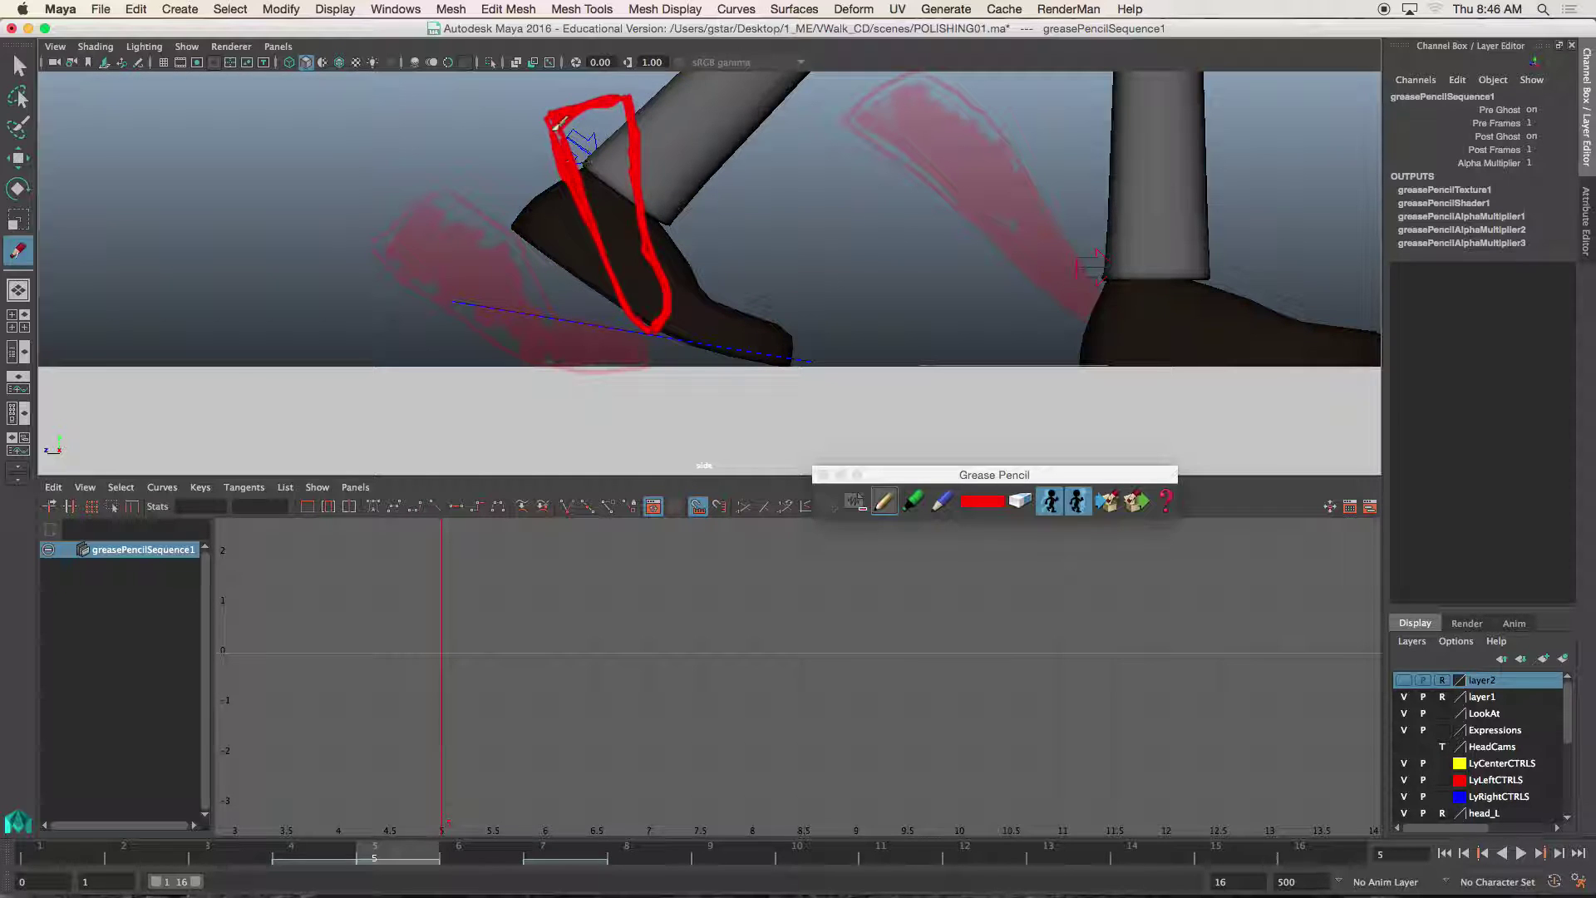
mouse_move(555, 123)
left_mouse_down()
mouse_move(631, 101)
mouse_move(665, 323)
left_mouse_up()
left_click(489, 856)
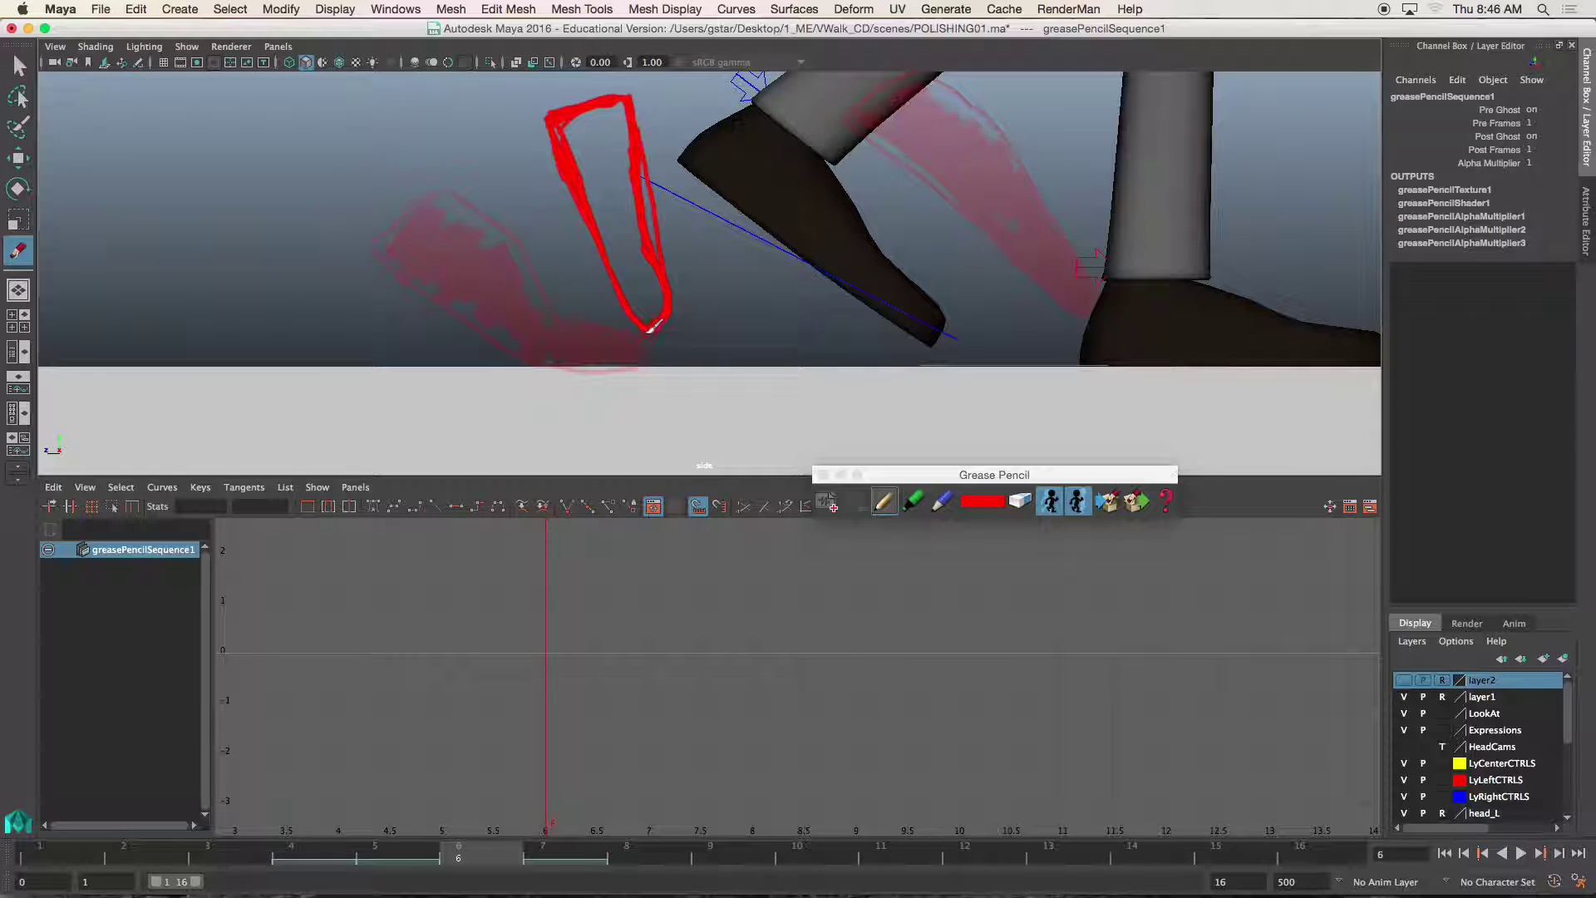
left_click(422, 856)
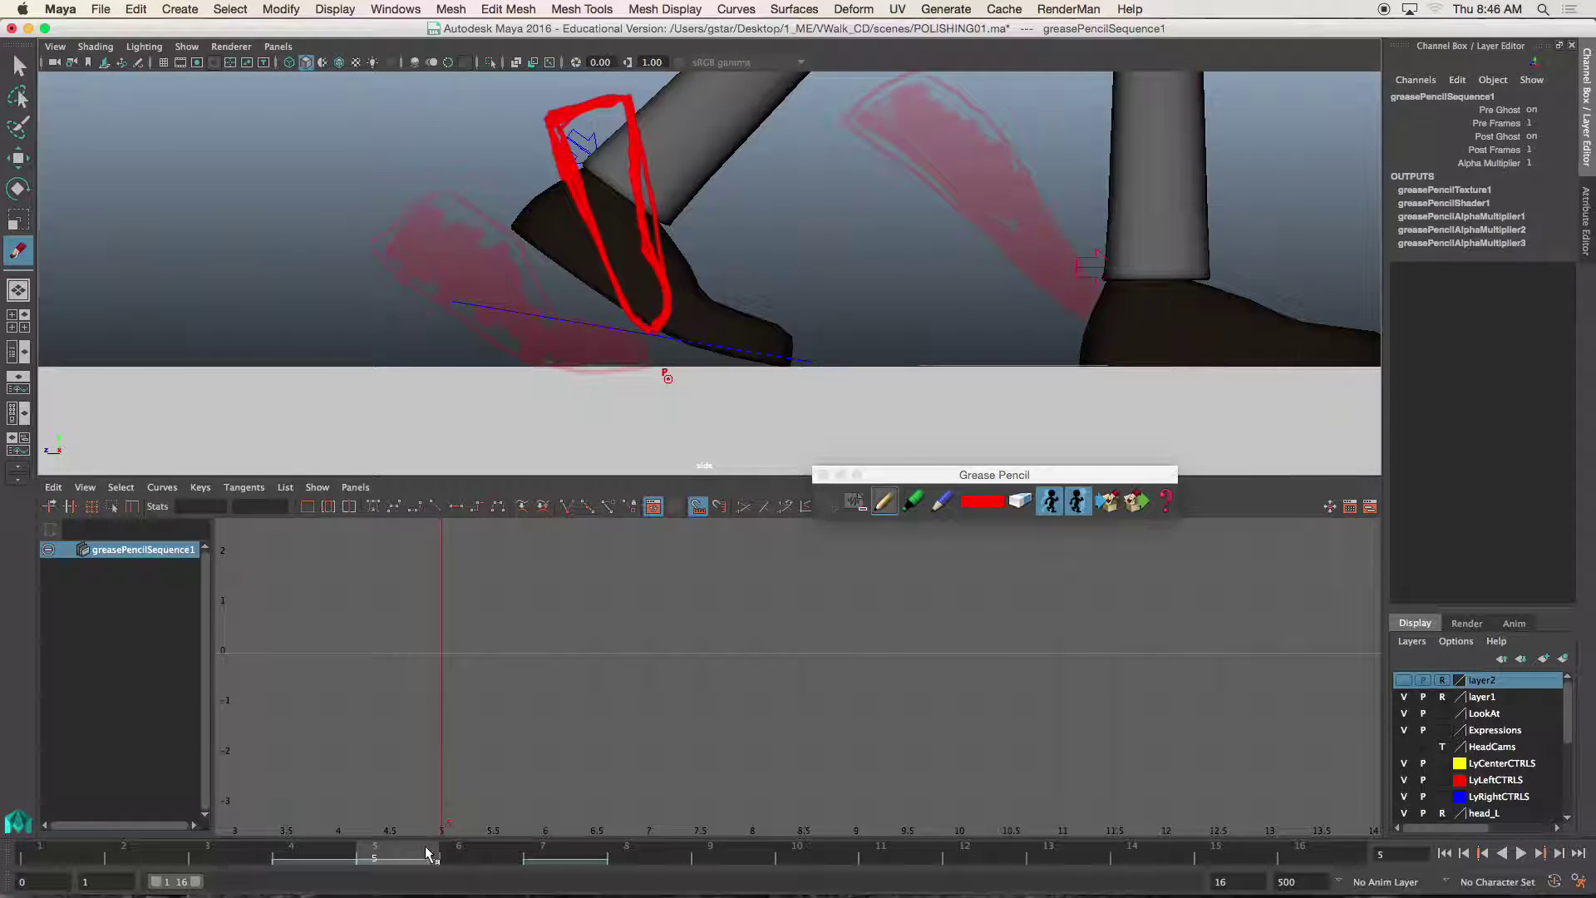
key("w")
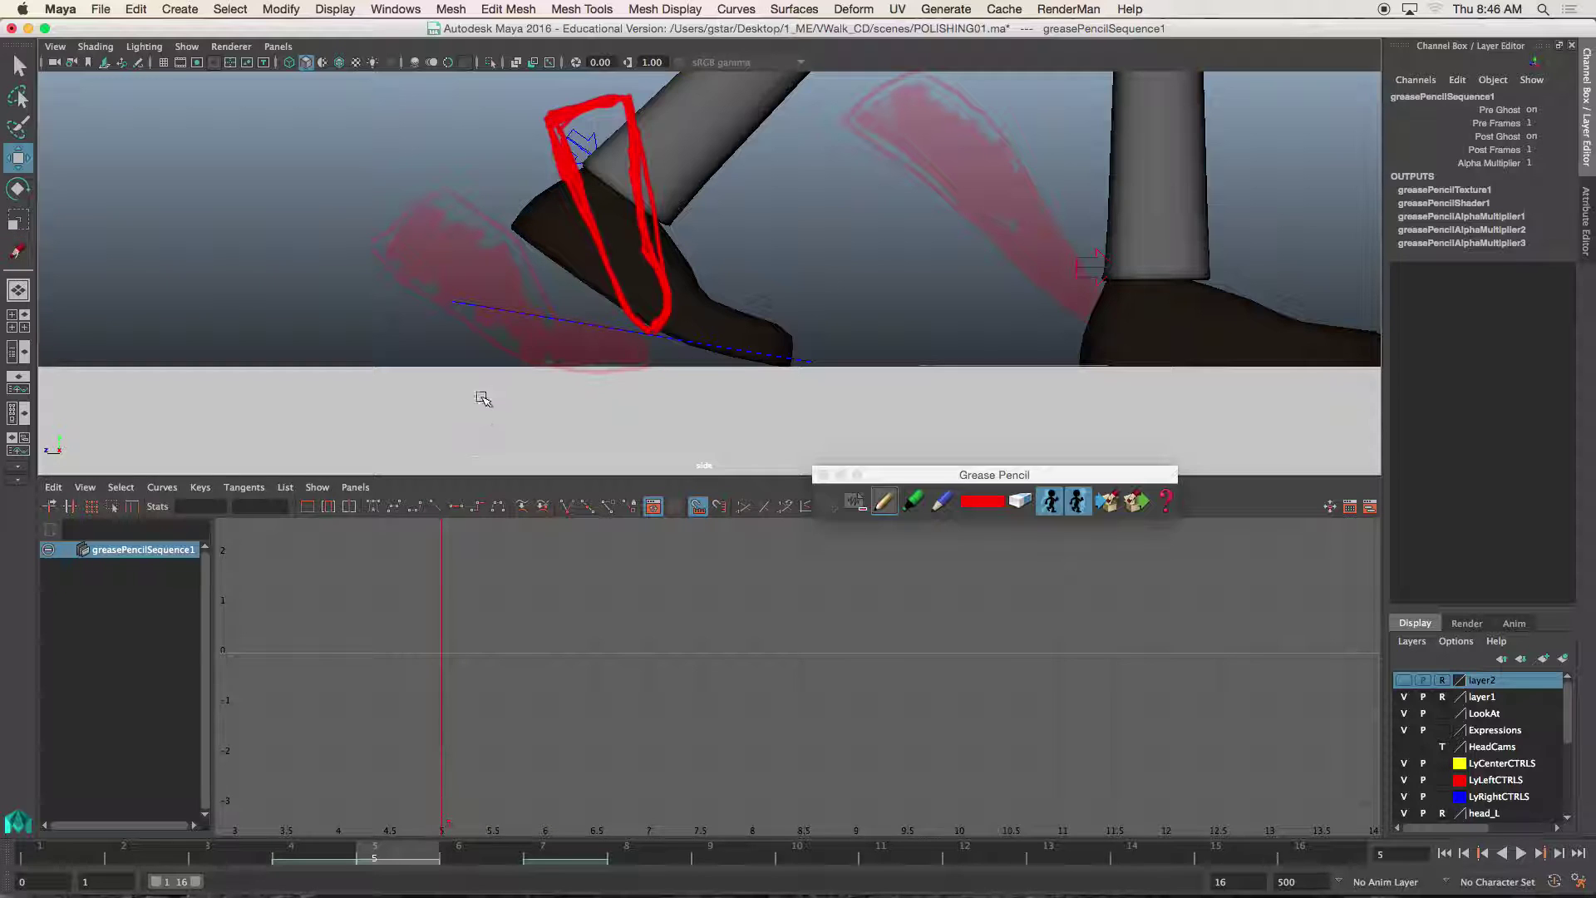
Step: Set Right_LegIk_CTRL's Lift Heel, Bank and Toe to 0 and raise the foot toward the sketch
left_click(491, 307)
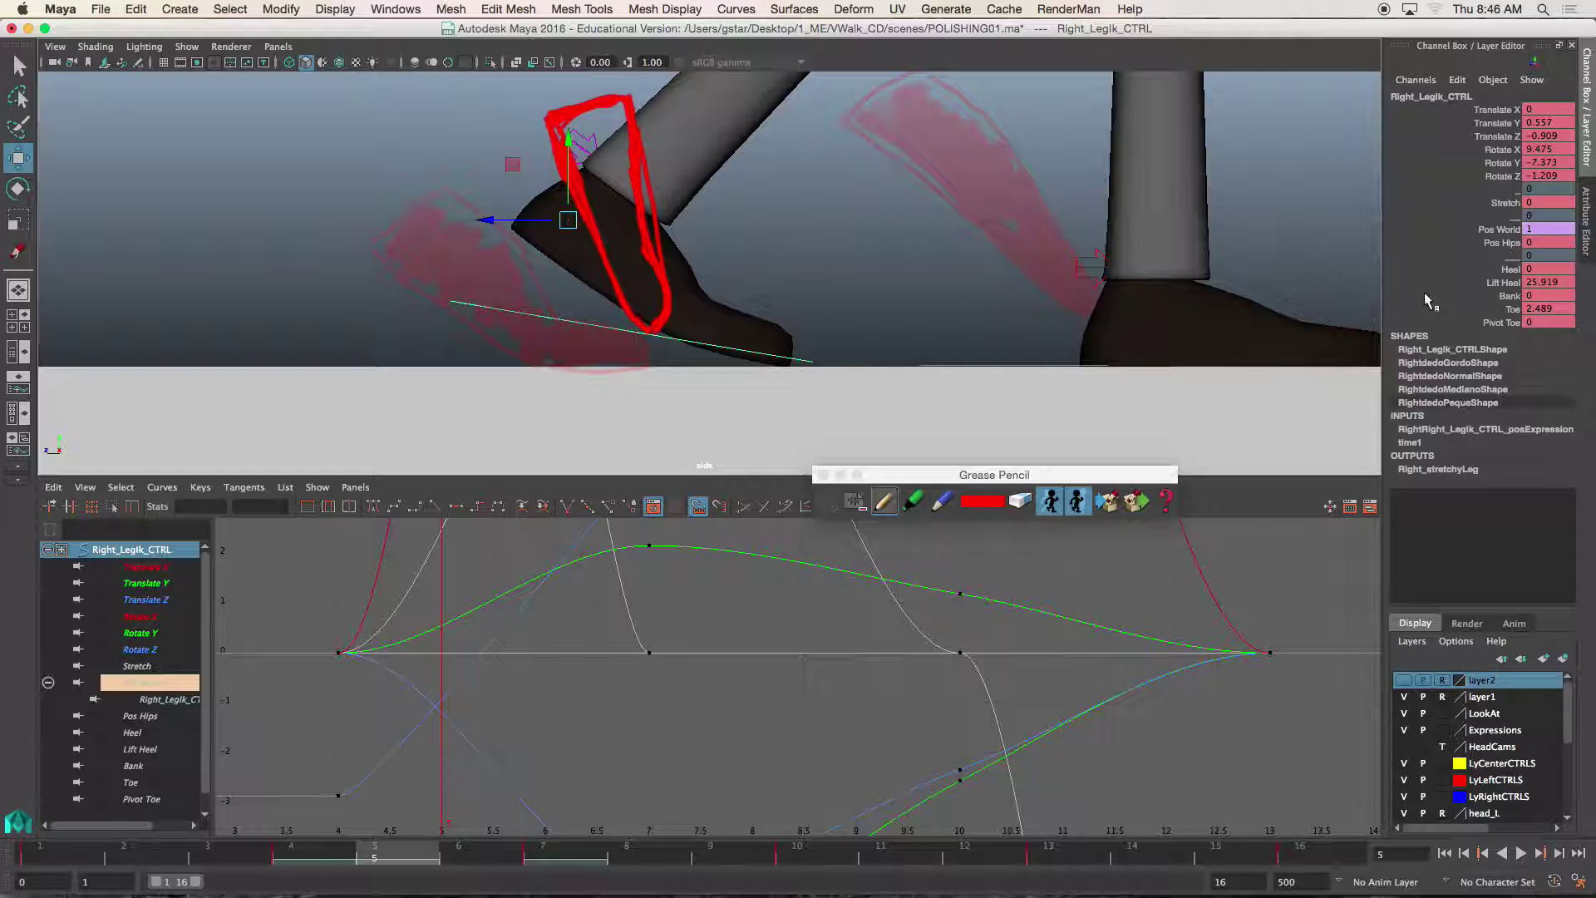
left_click_drag(1543, 282, 1539, 311)
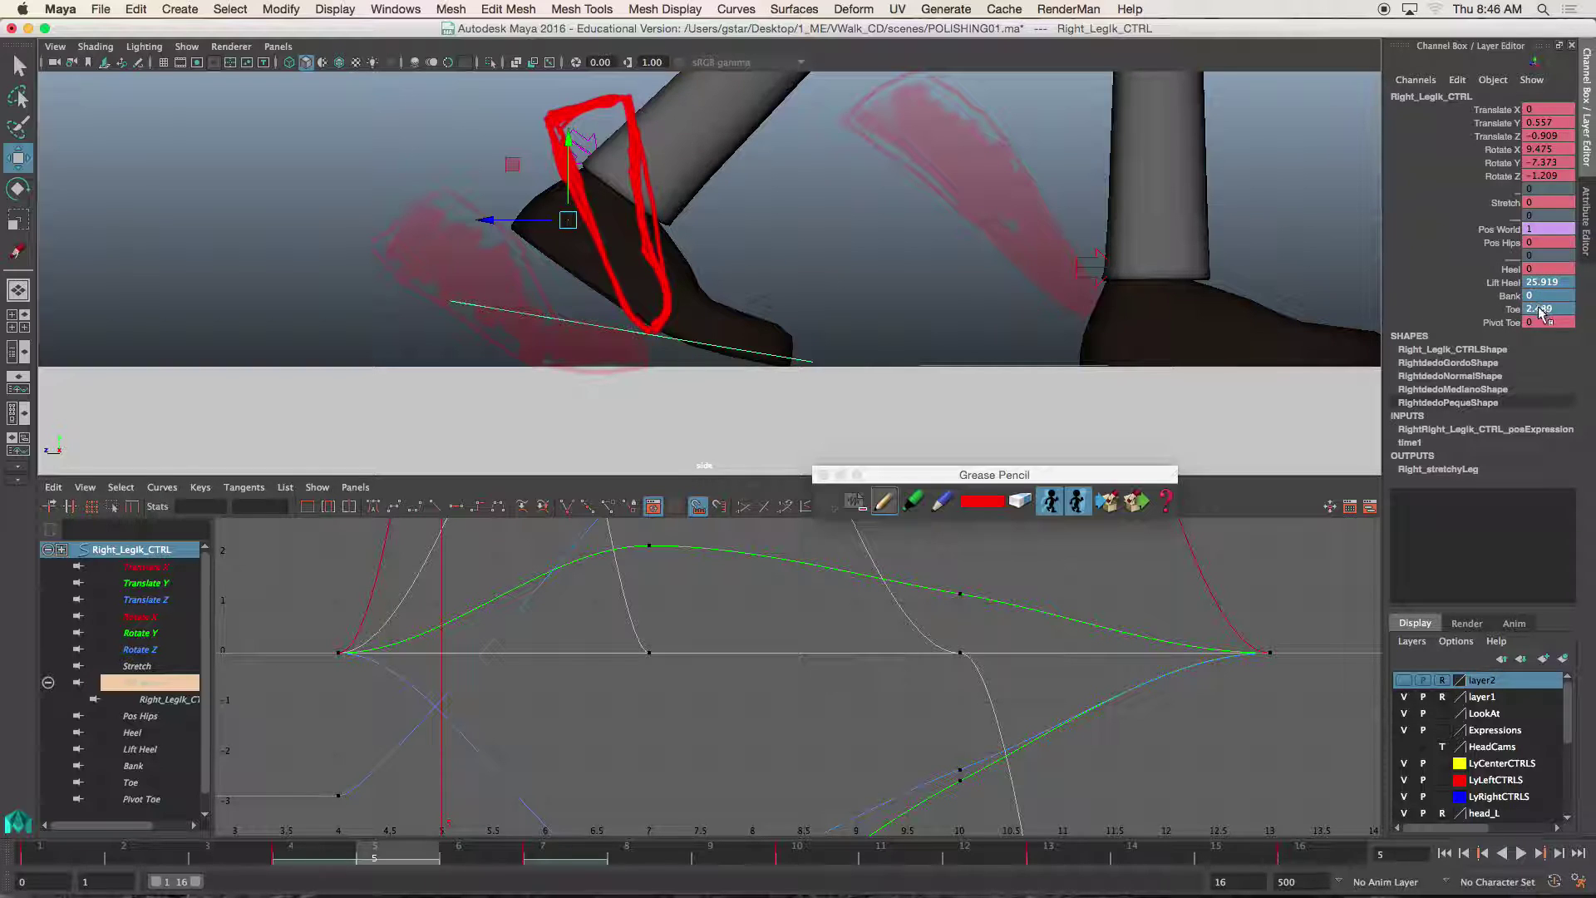
double_click(1567, 308)
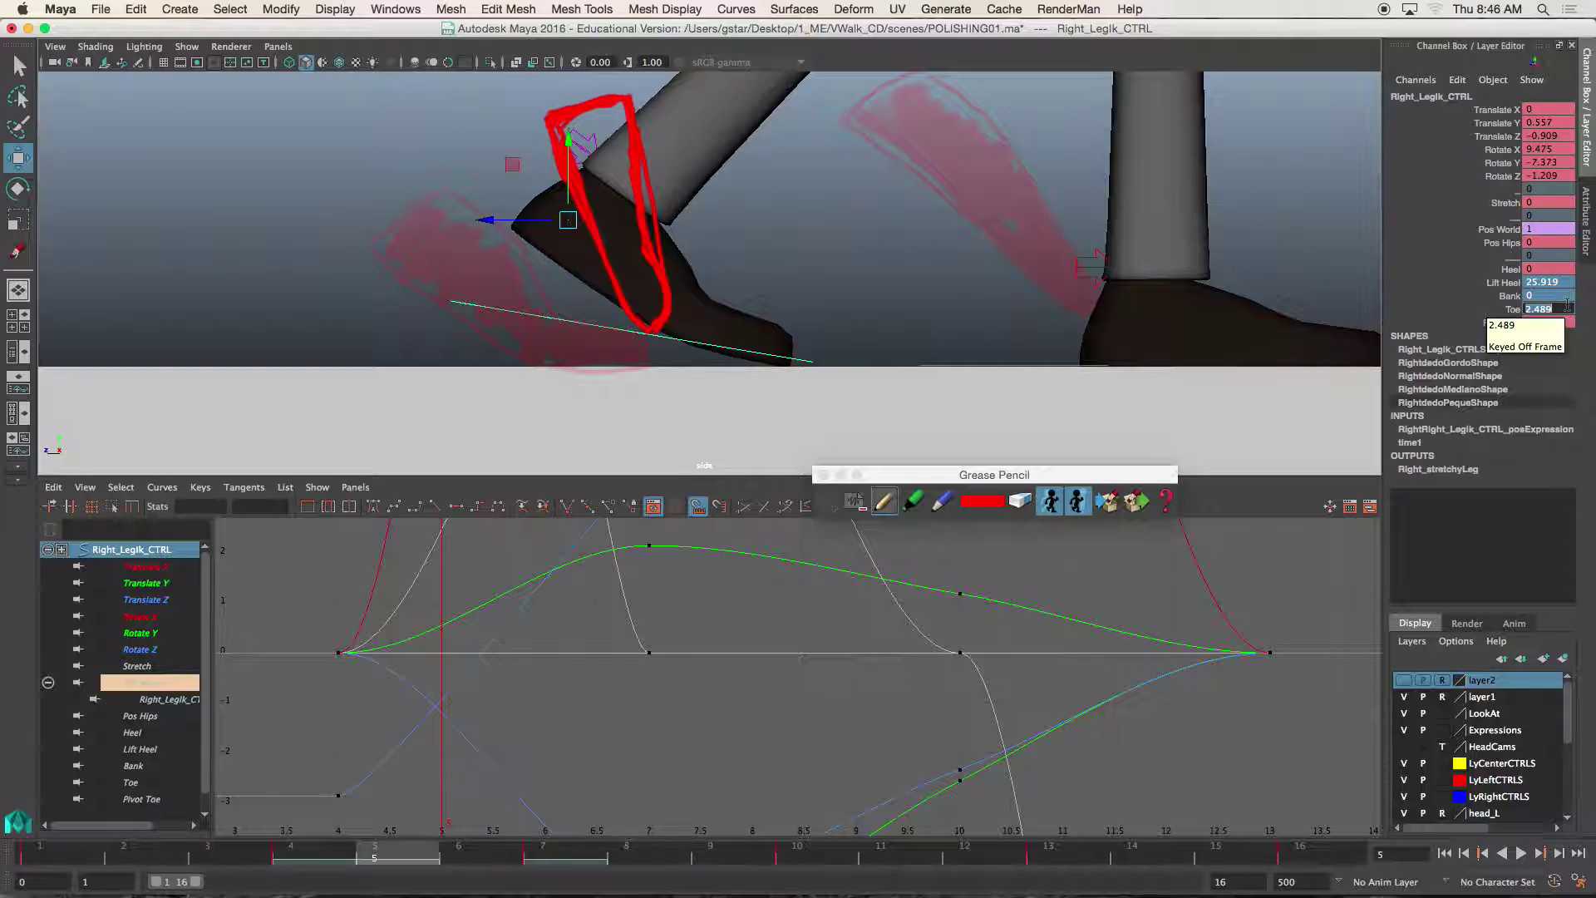
type("0")
key("Return")
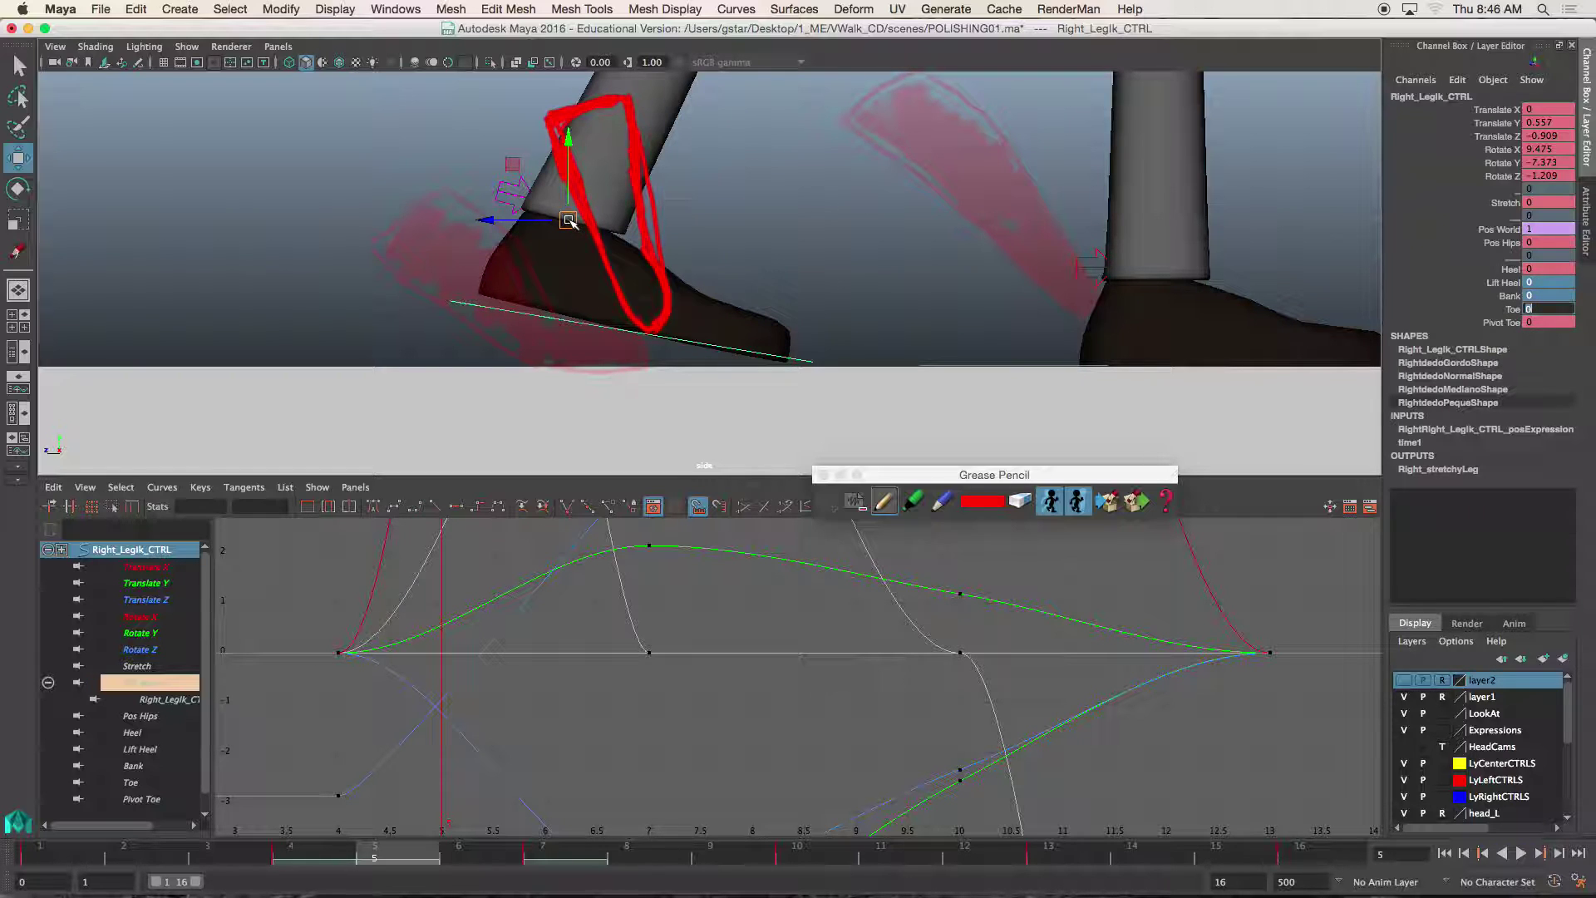
left_click_drag(568, 221, 562, 158)
Step: Rotate and move the right foot into the frame-5 outline and key it (Translate Y 2.174, Z -0.292)
key("e")
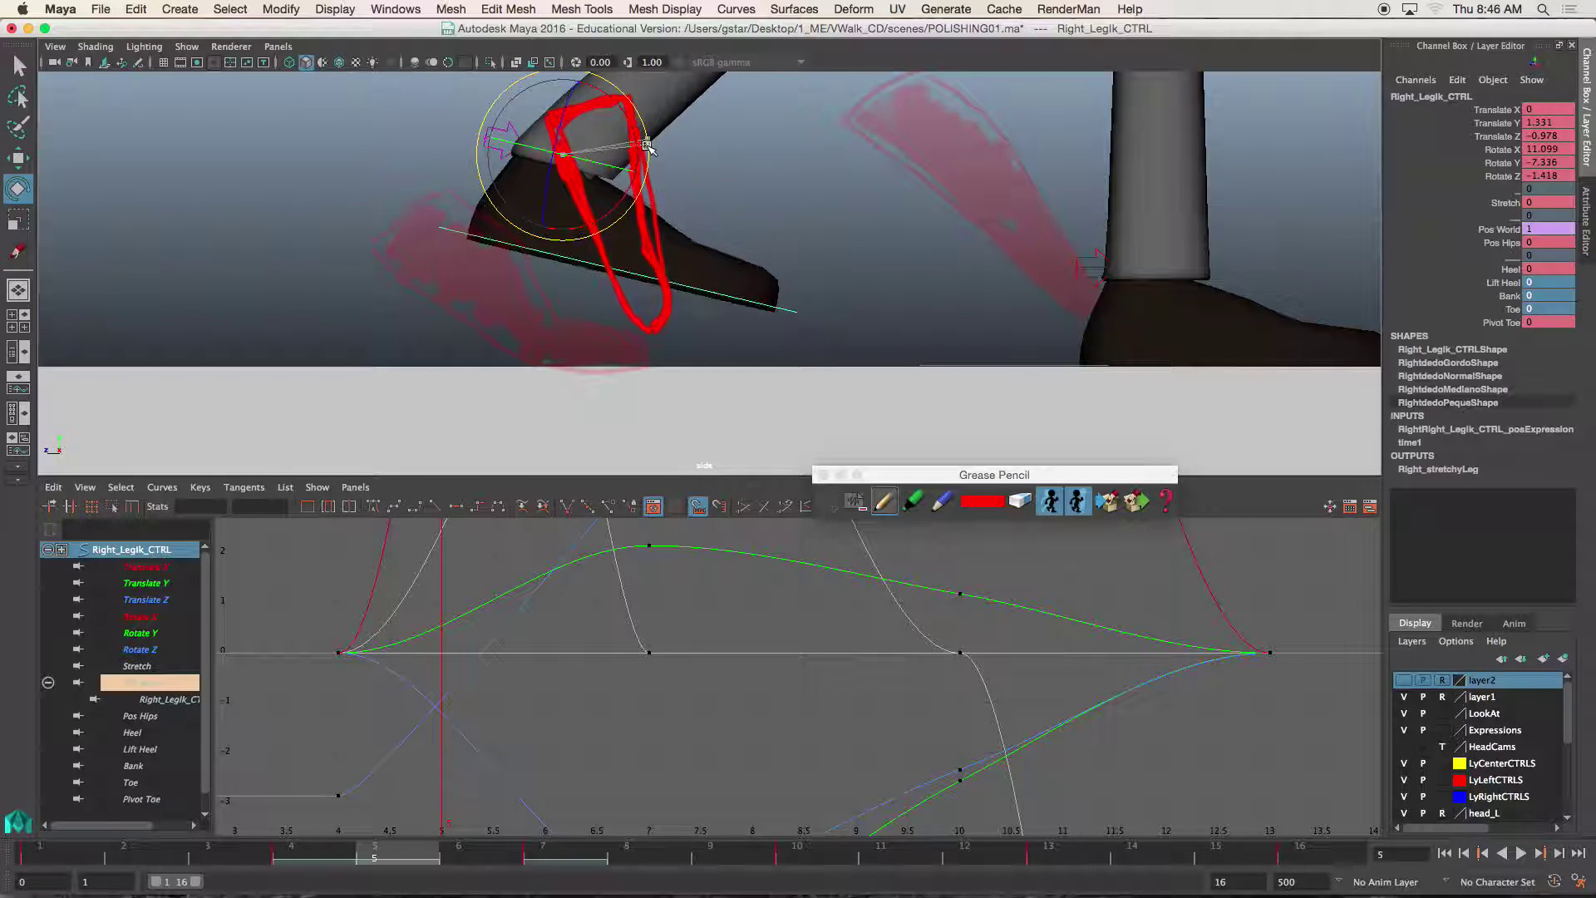
left_click_drag(648, 147, 618, 231)
key("w")
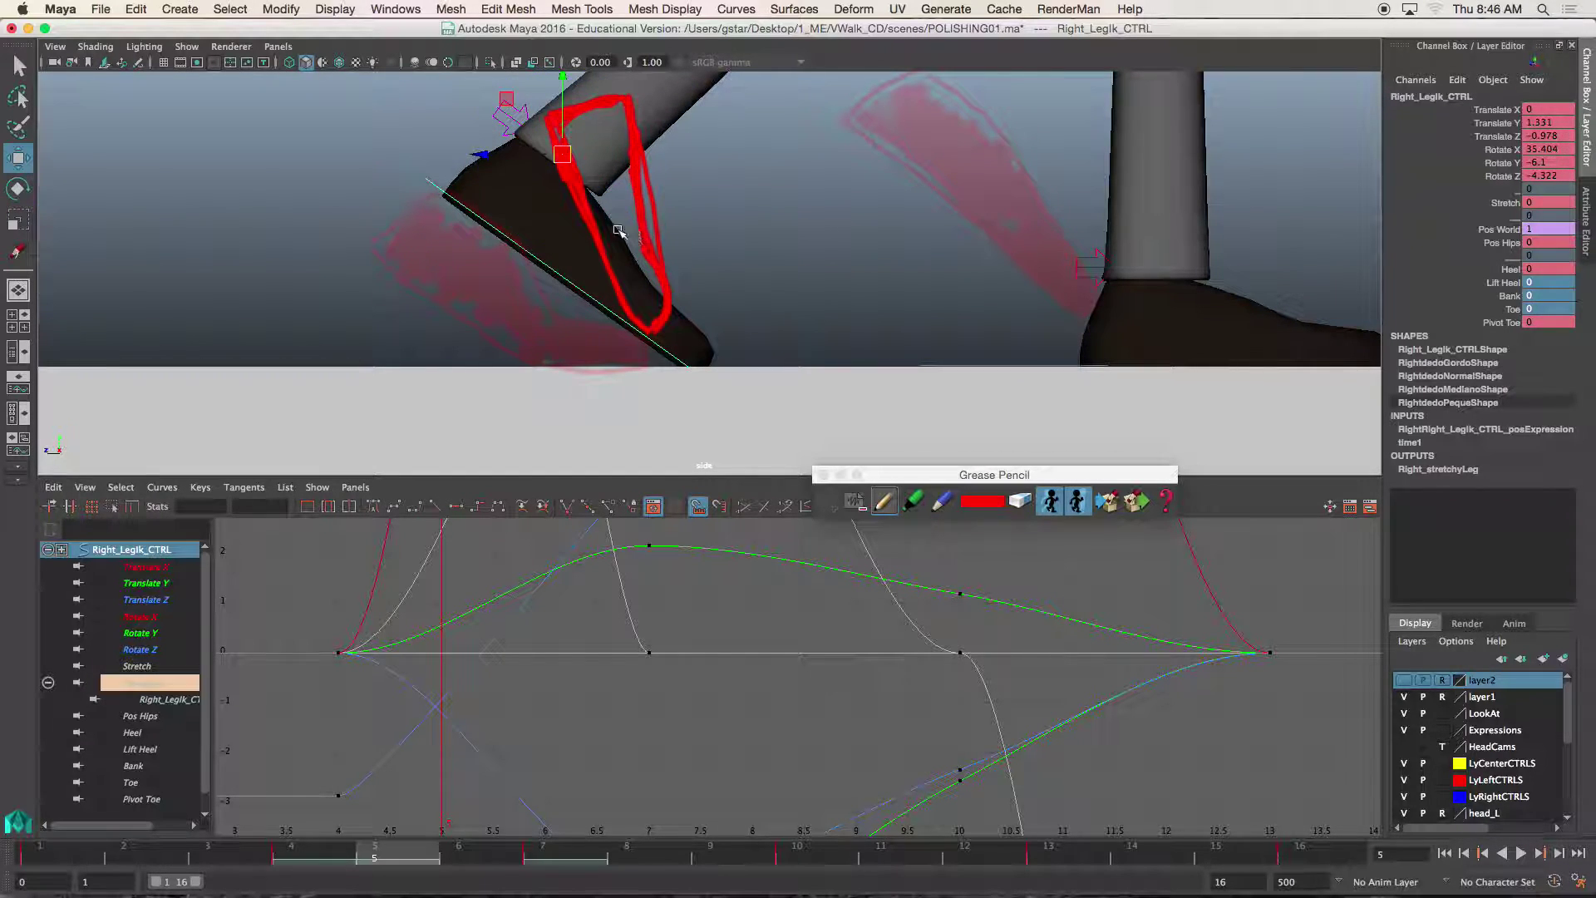
left_click_drag(573, 160, 625, 87)
key("e")
key("w")
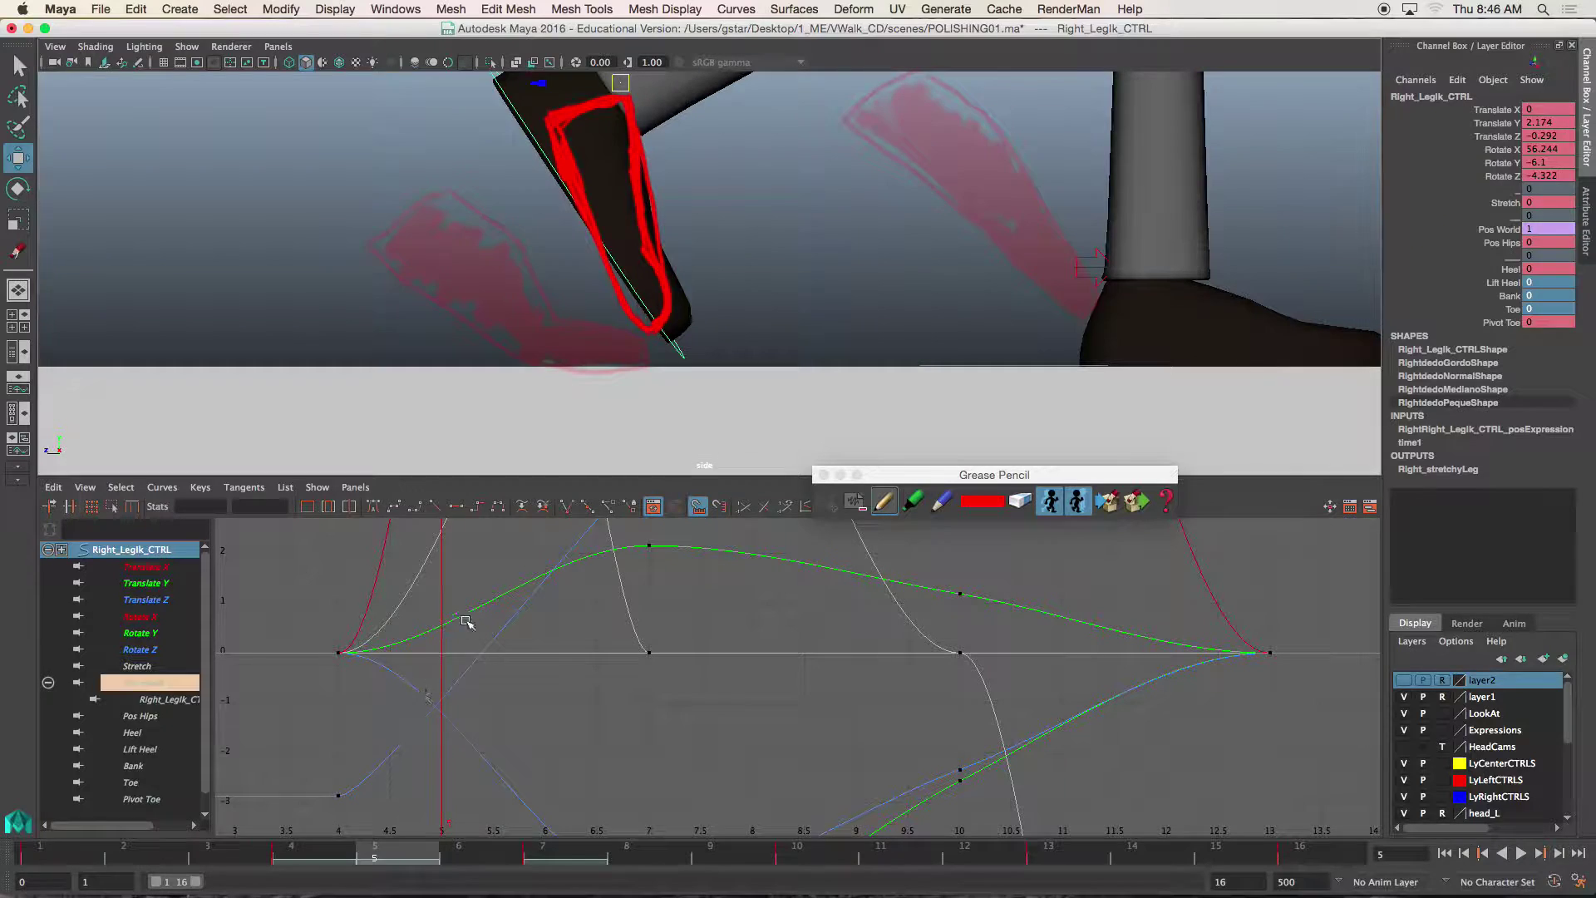
key("s")
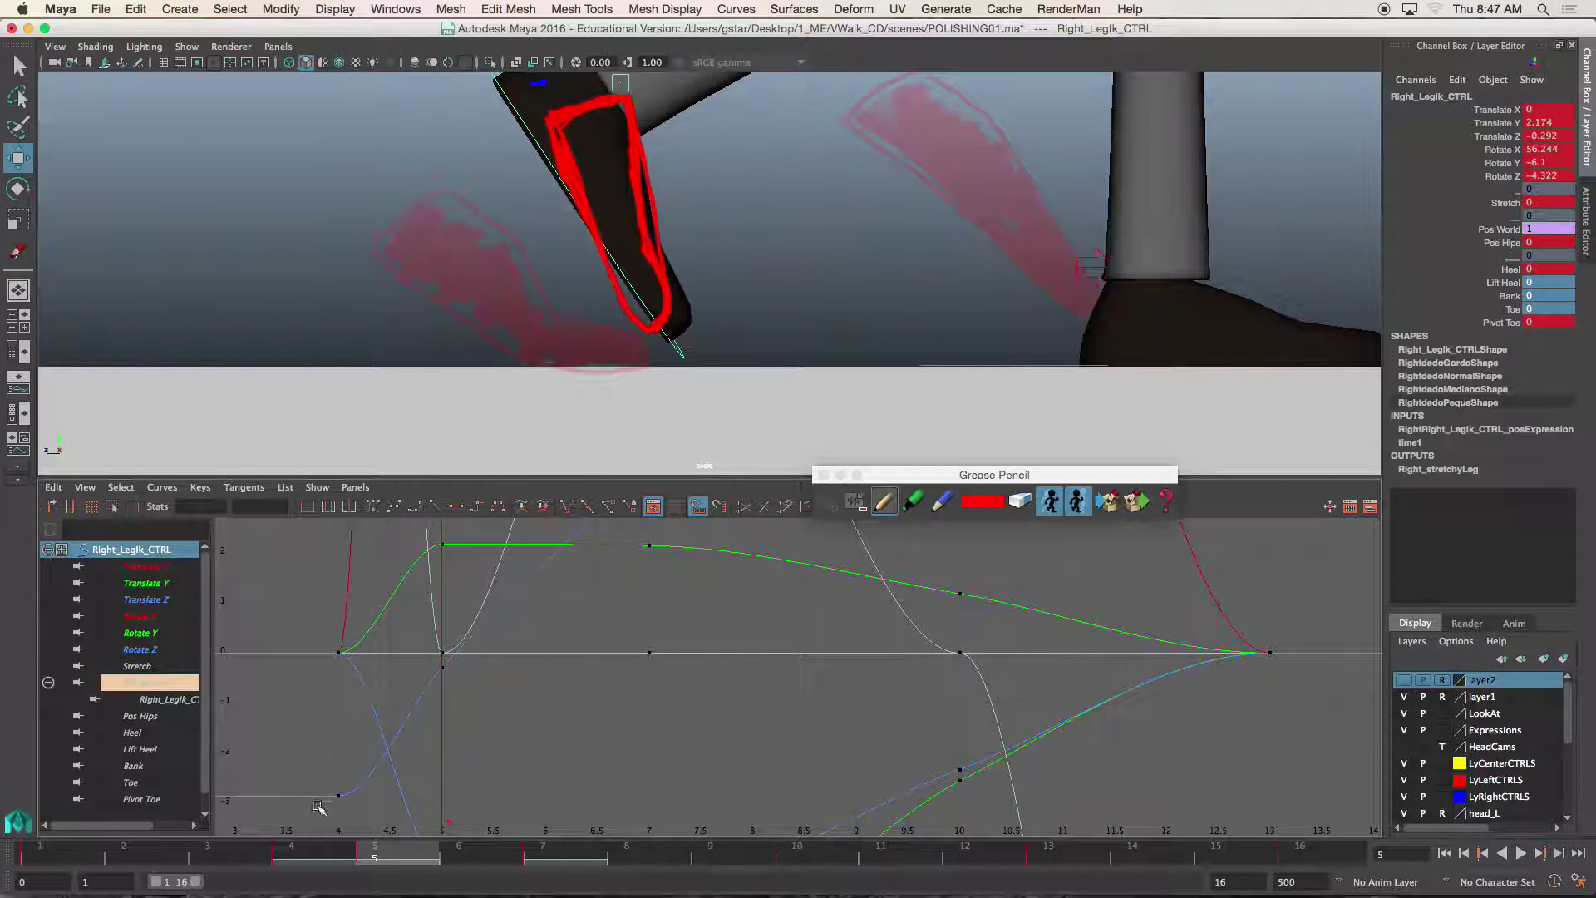
Step: Scrub frames 4–9 to review the foot motion, then return to grease-pencil tools at frame 5
mouse_move(359, 853)
left_mouse_down()
mouse_move(322, 856)
mouse_move(607, 852)
mouse_move(267, 841)
mouse_move(587, 850)
mouse_move(286, 844)
mouse_move(552, 855)
left_mouse_up()
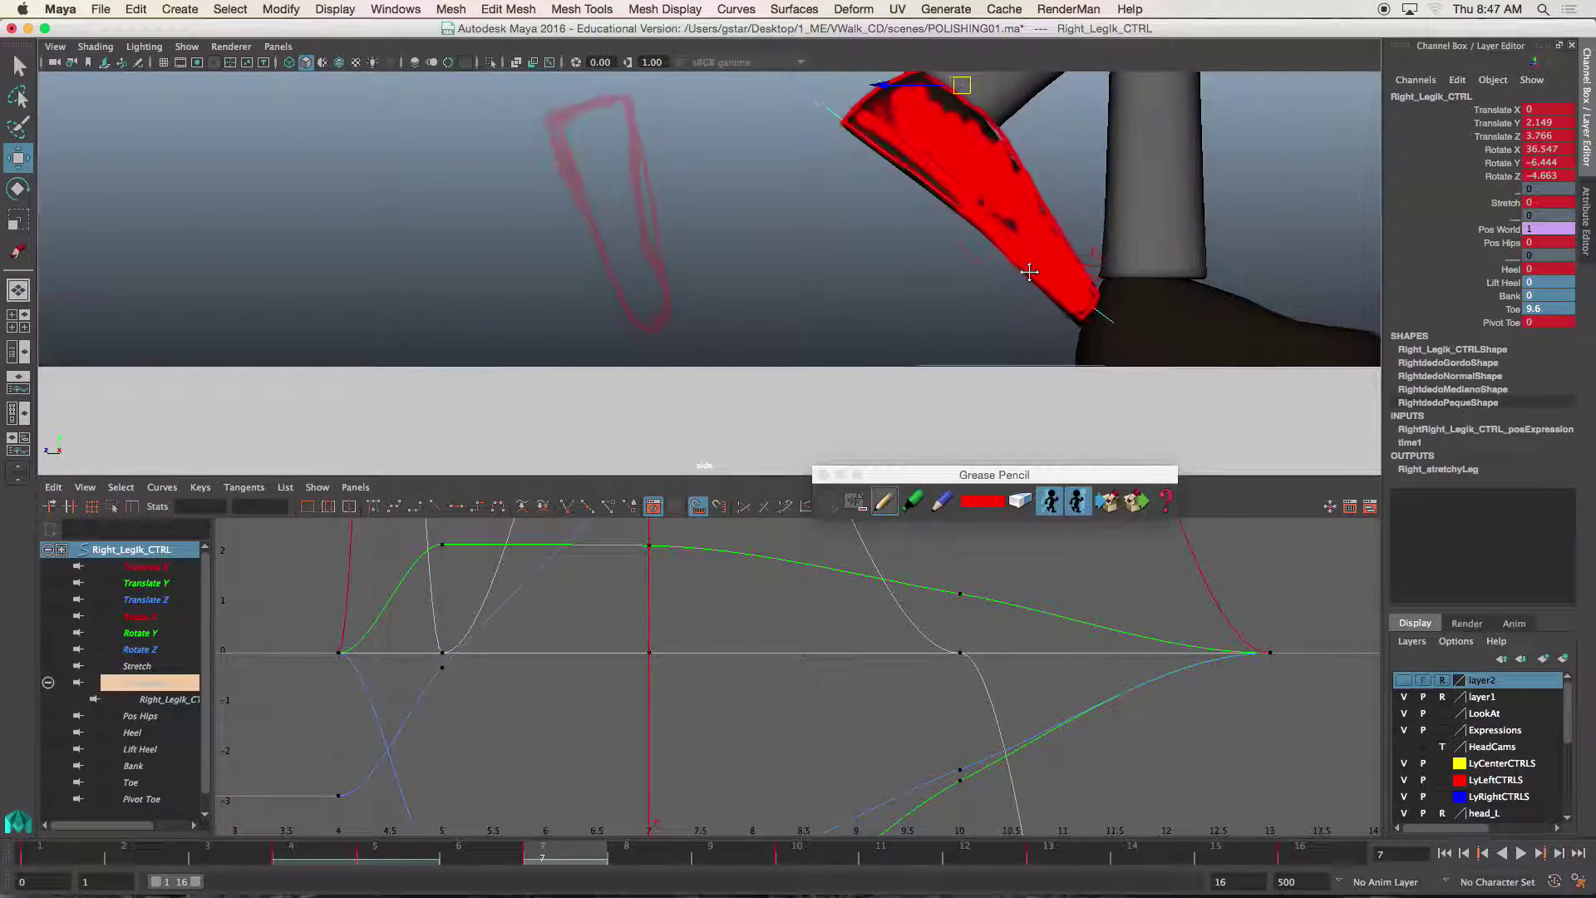
left_click_drag(582, 858, 710, 856)
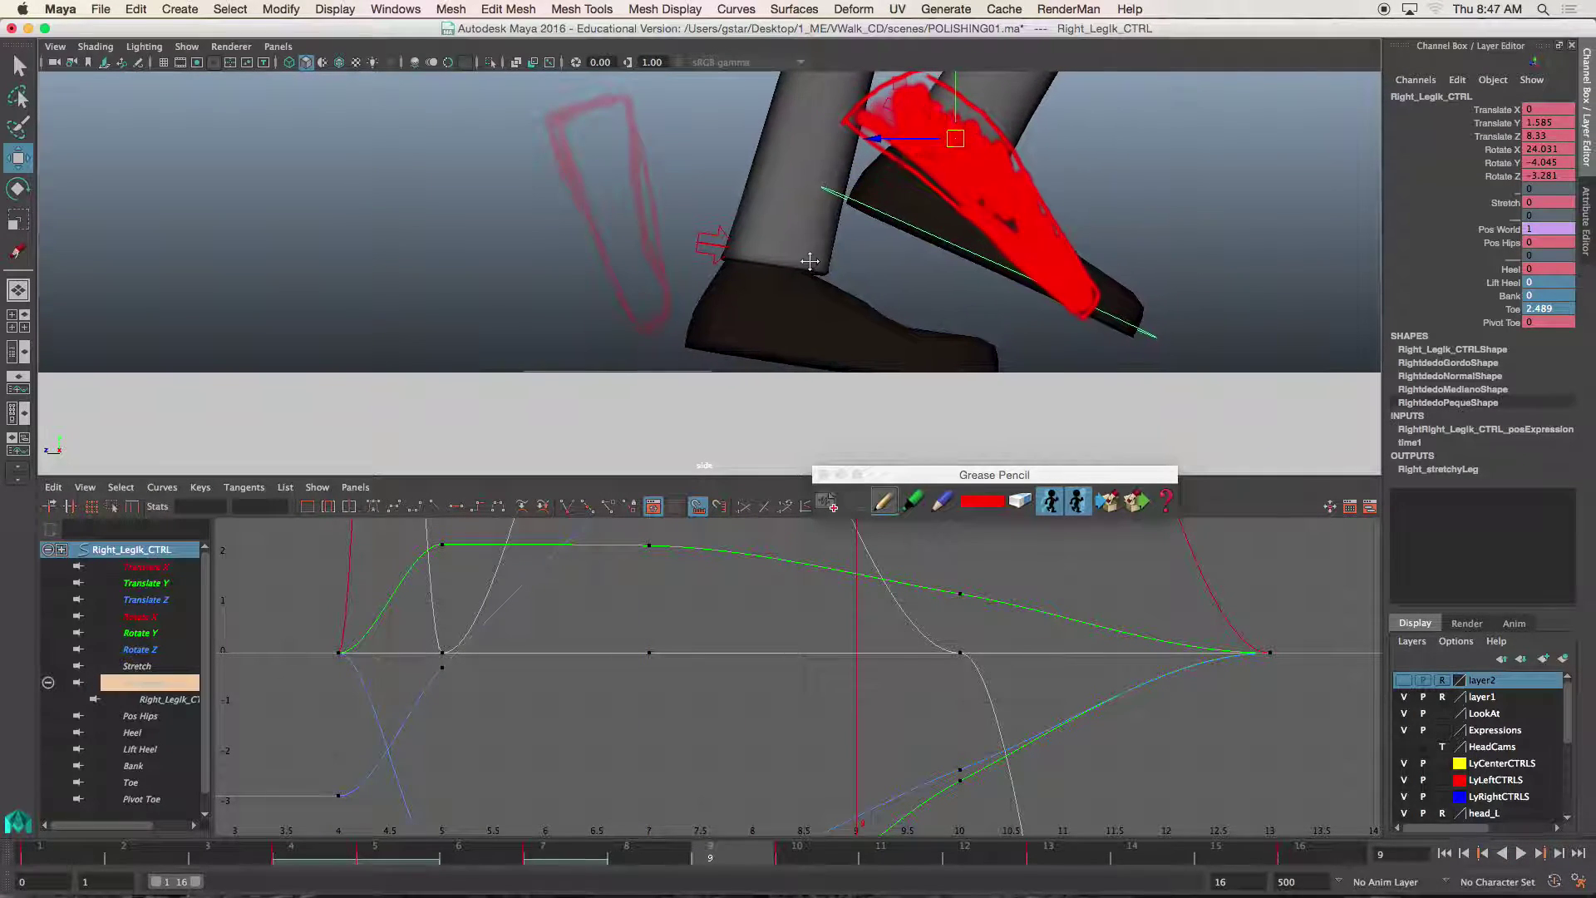
left_click(559, 852)
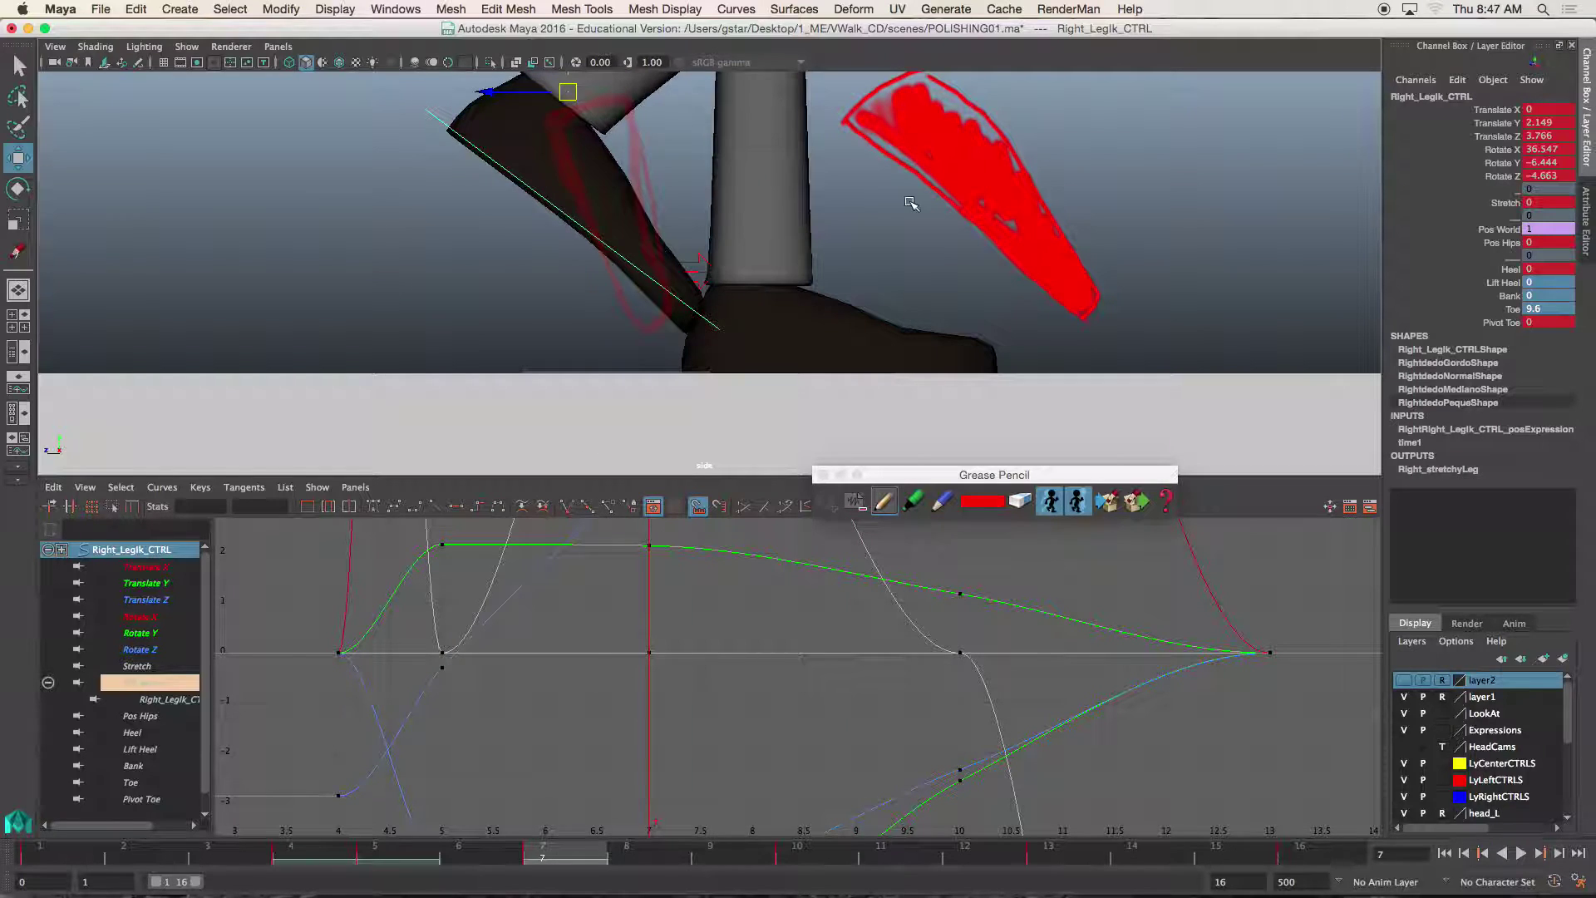
left_click(855, 502)
left_click(394, 848)
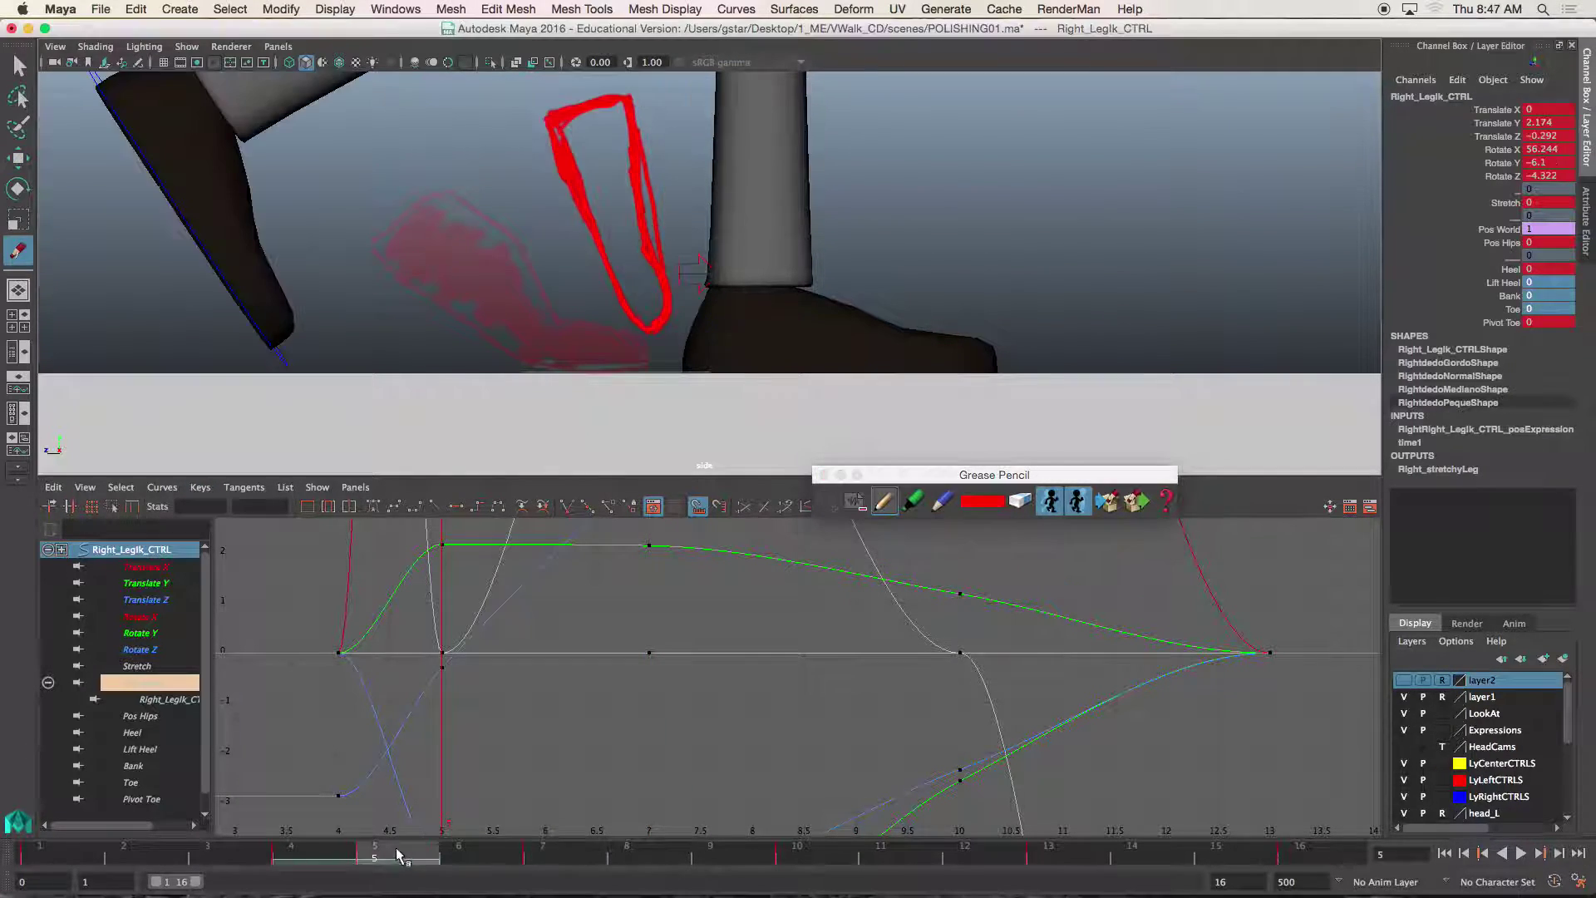
left_click(859, 511)
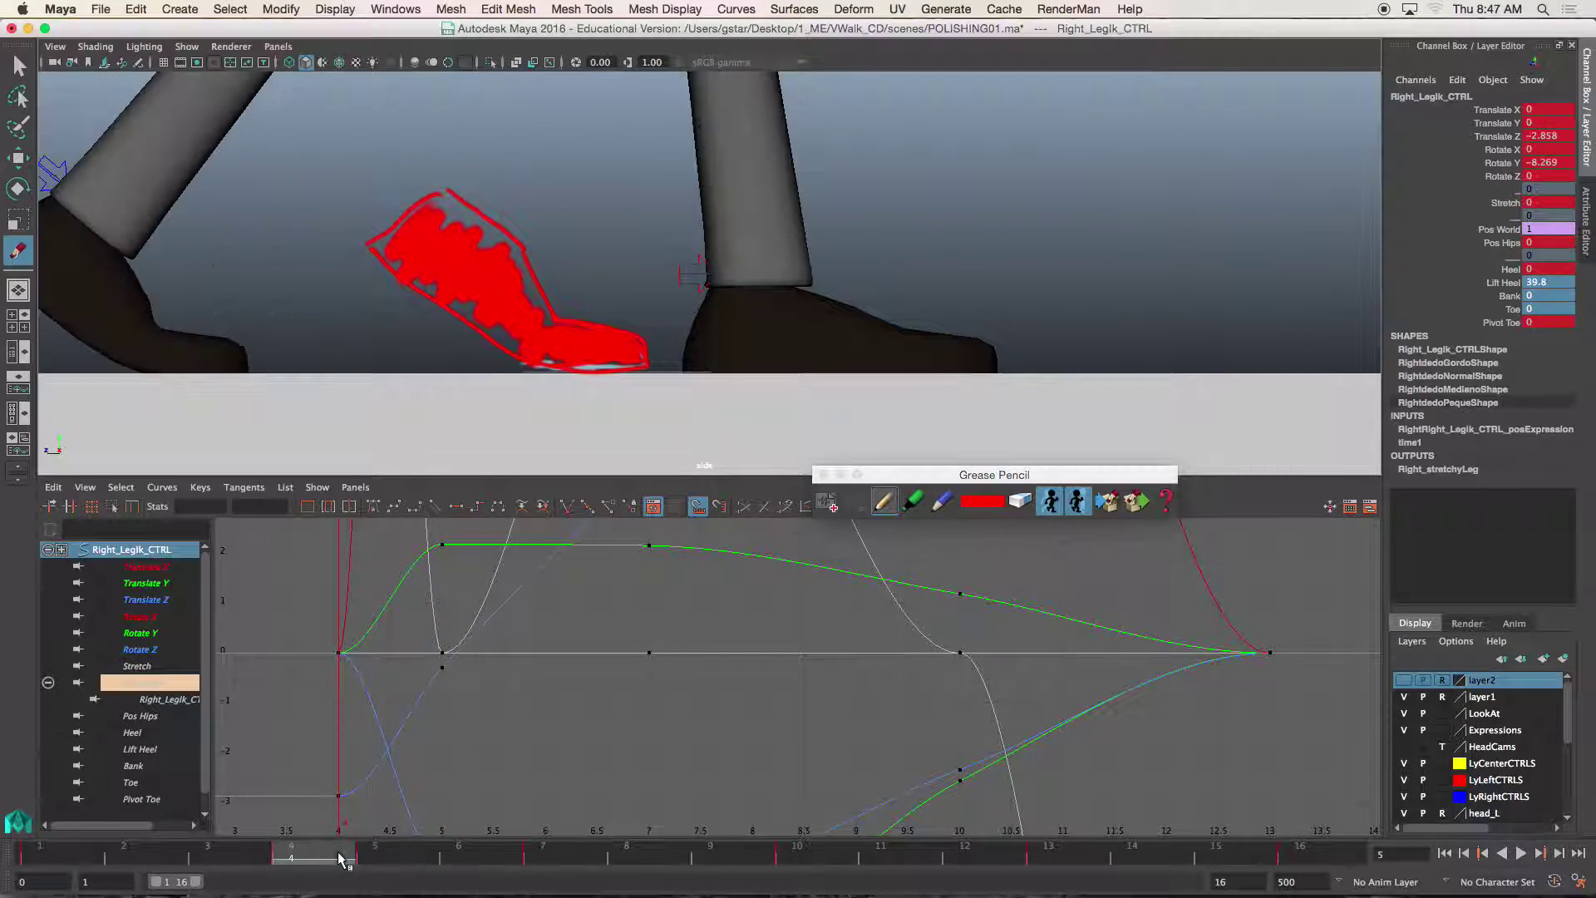
Step: Erase the frame-4 grease-pencil sketch, review frames 4–10, and close the Grease Pencil tools
left_click(858, 509)
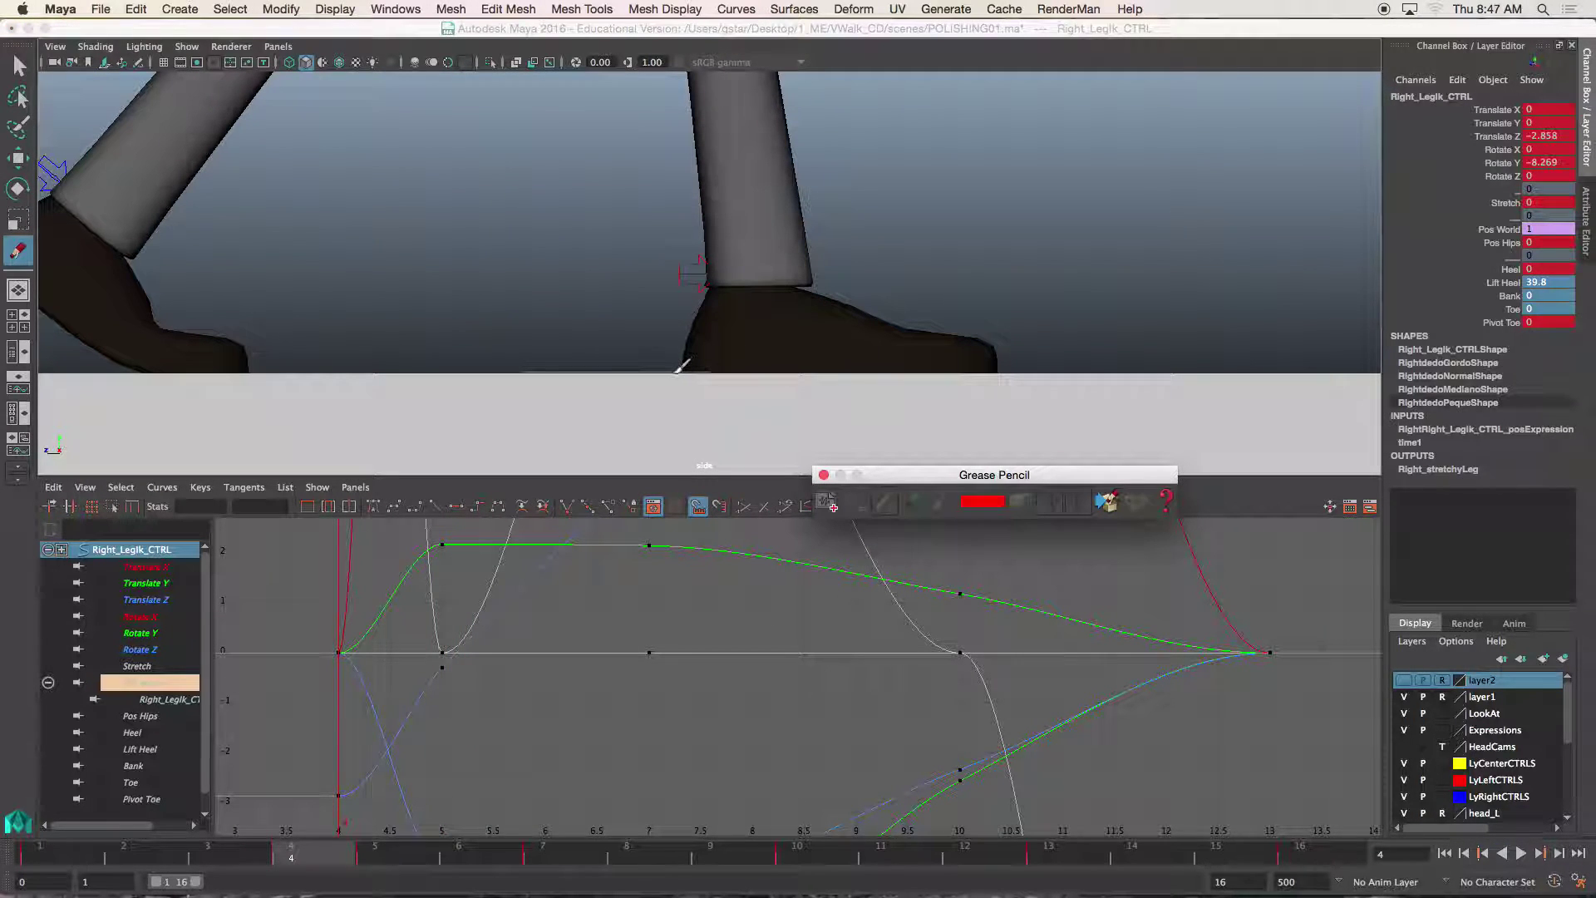
key("w")
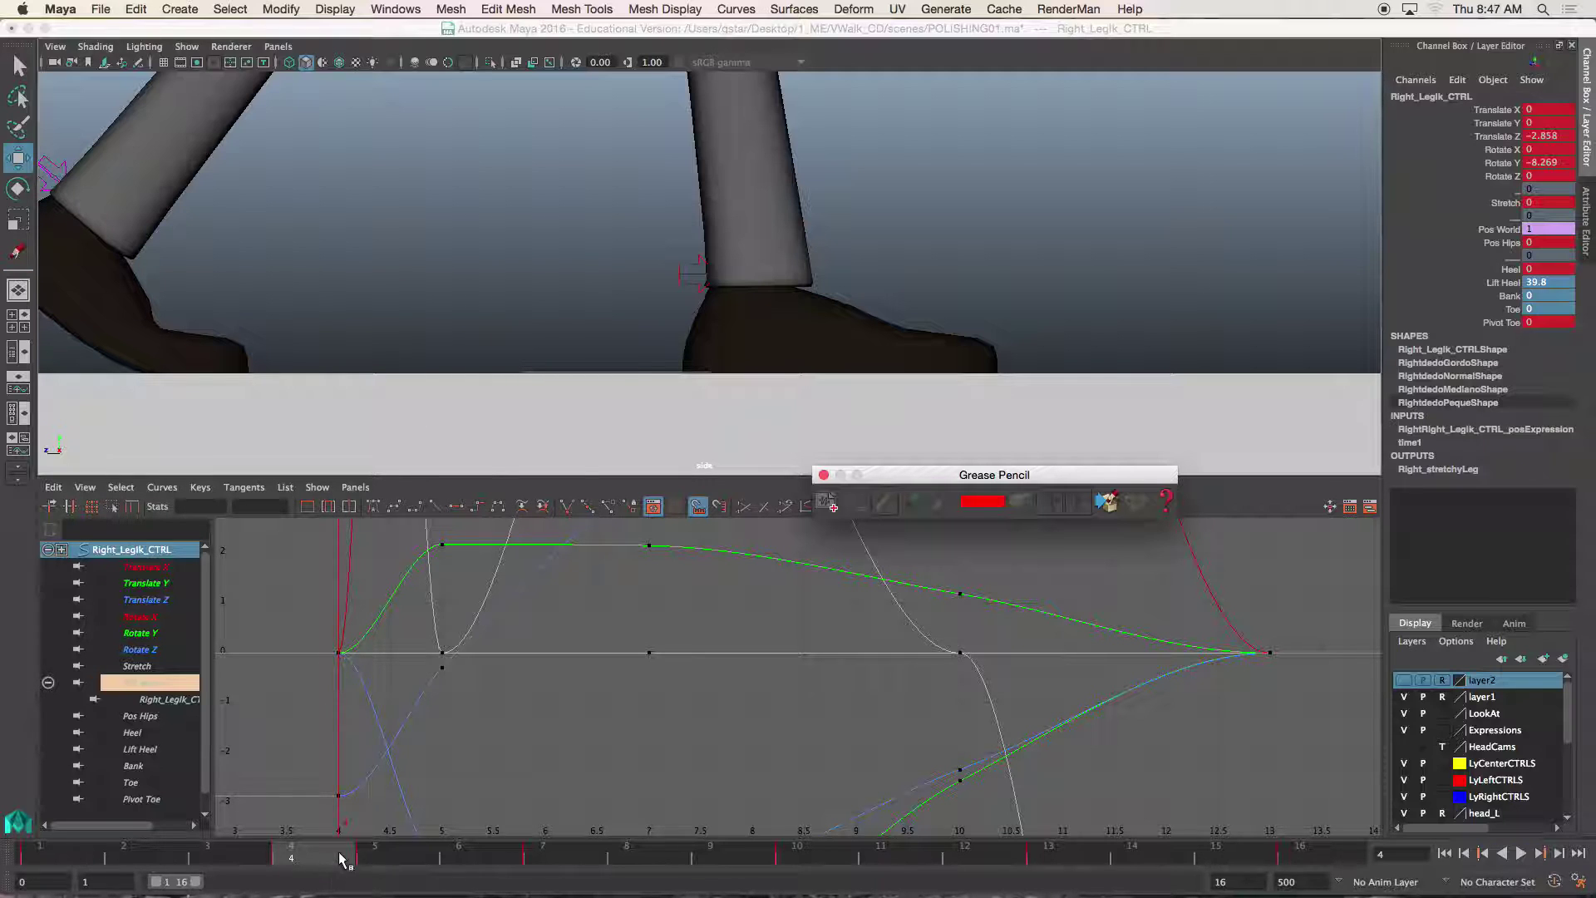
left_click_drag(343, 860, 497, 856)
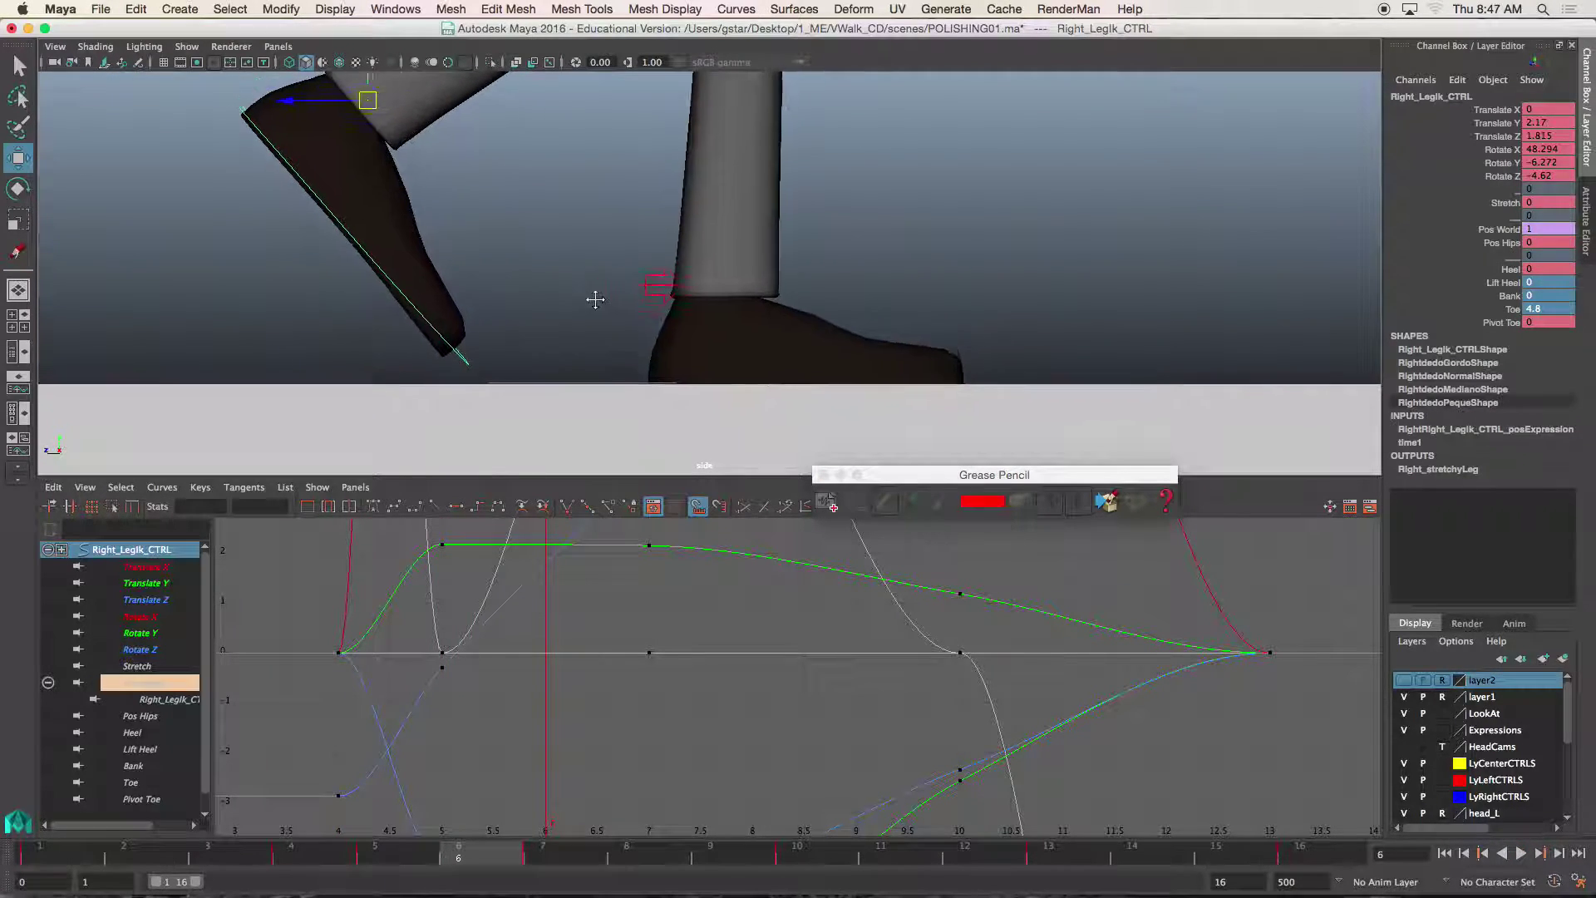
middle_click_drag(595, 300, 529, 314, "alt")
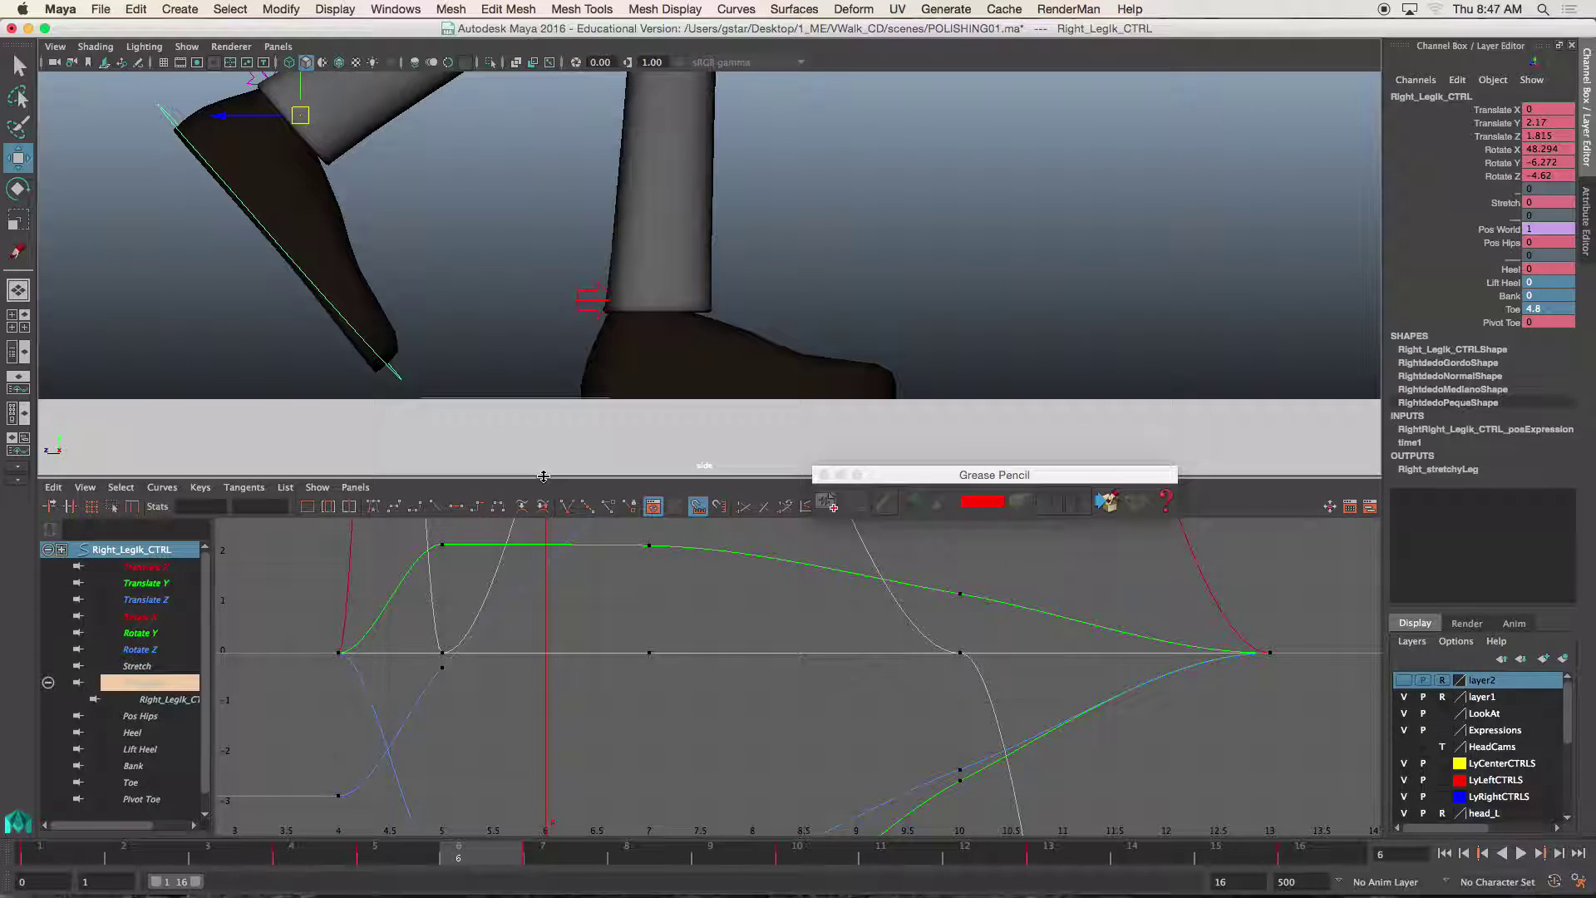
left_click_drag(543, 478, 533, 596)
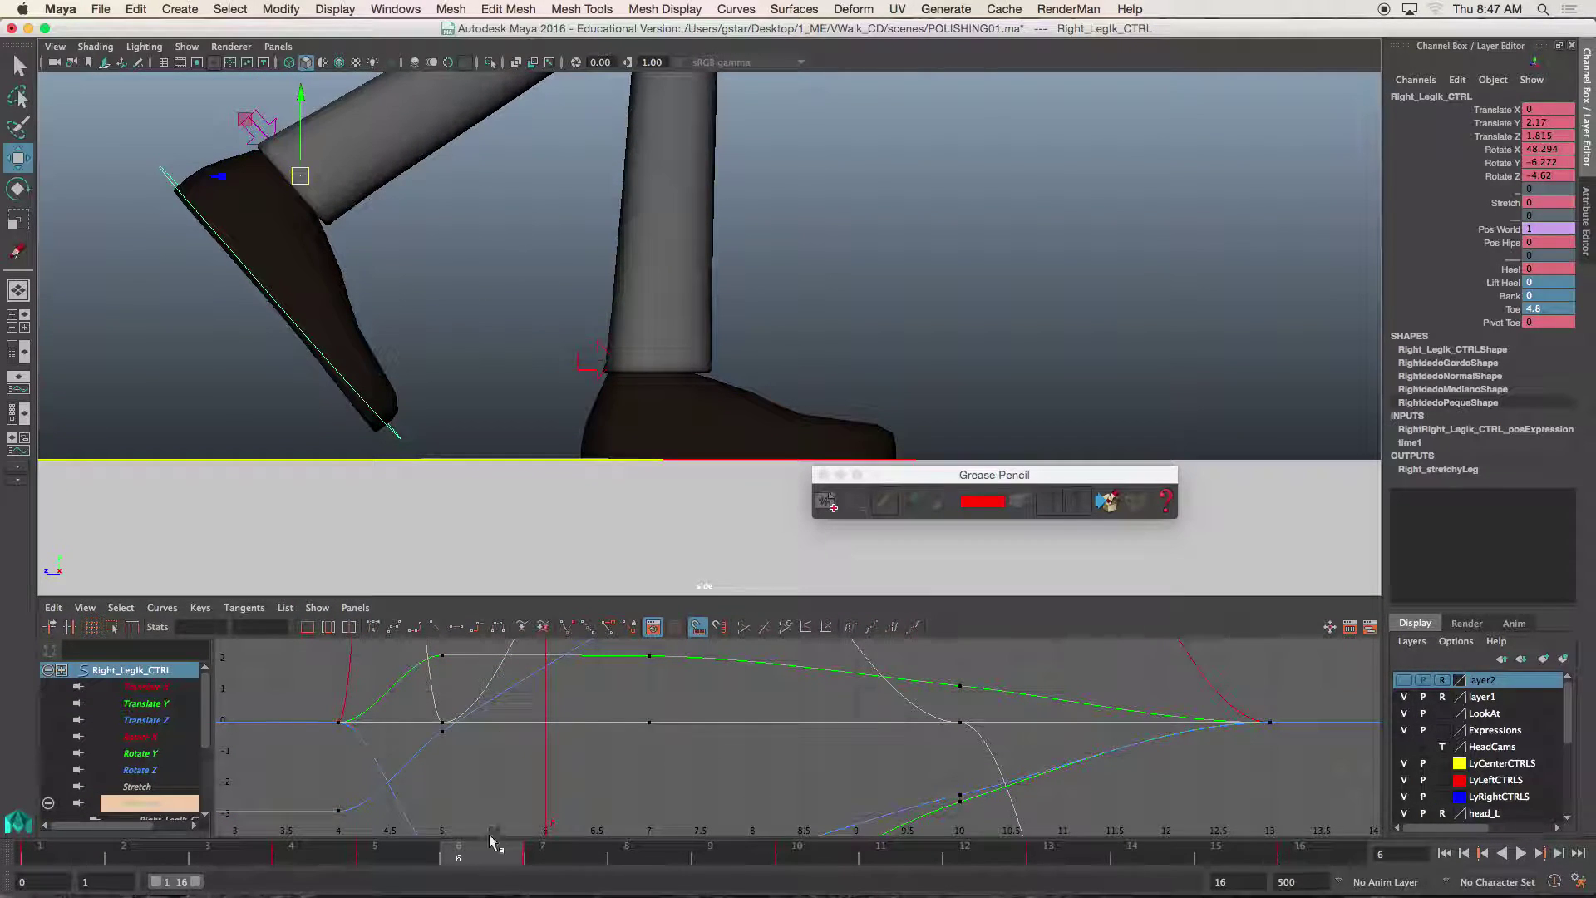
left_click_drag(501, 854, 810, 848)
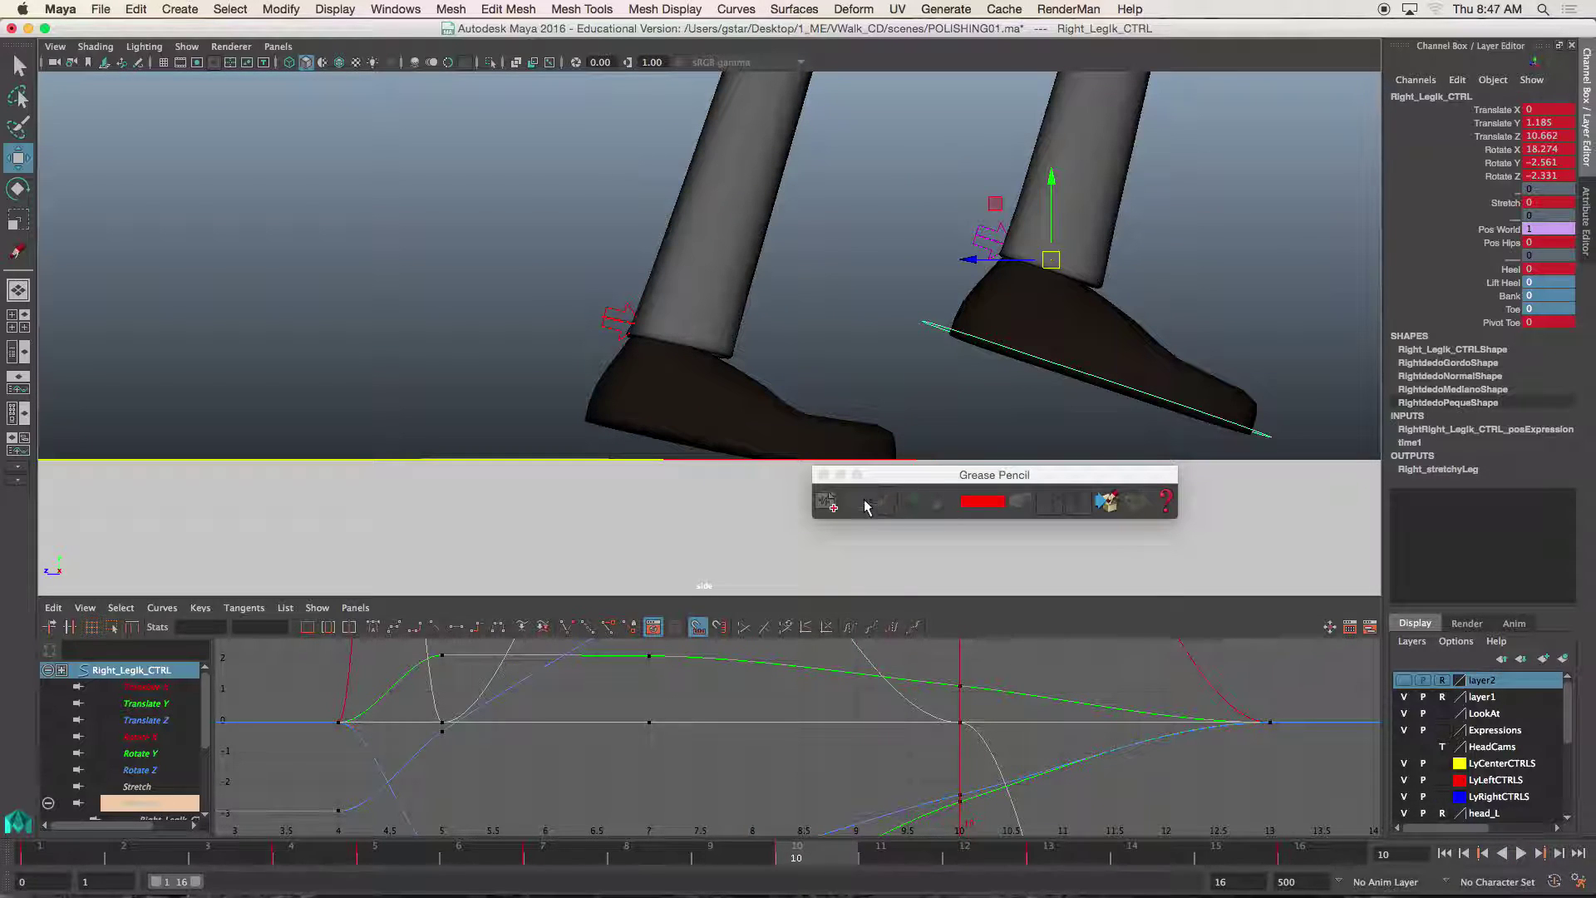
left_click_drag(894, 482, 867, 515)
left_click(796, 508)
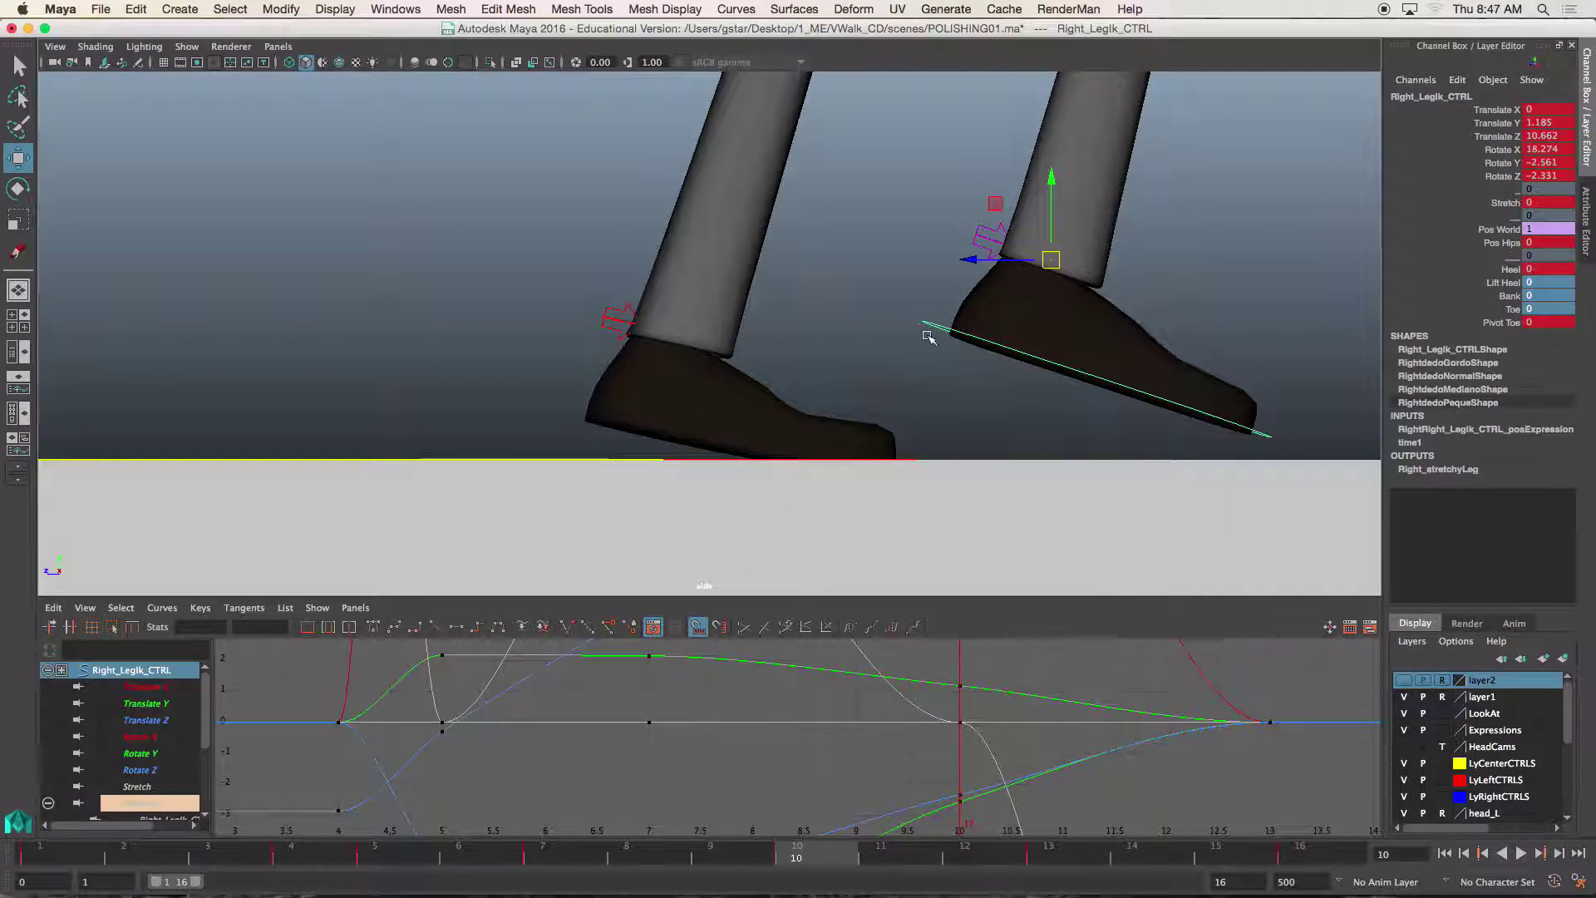
middle_click_drag(796, 520, 499, 522, "alt")
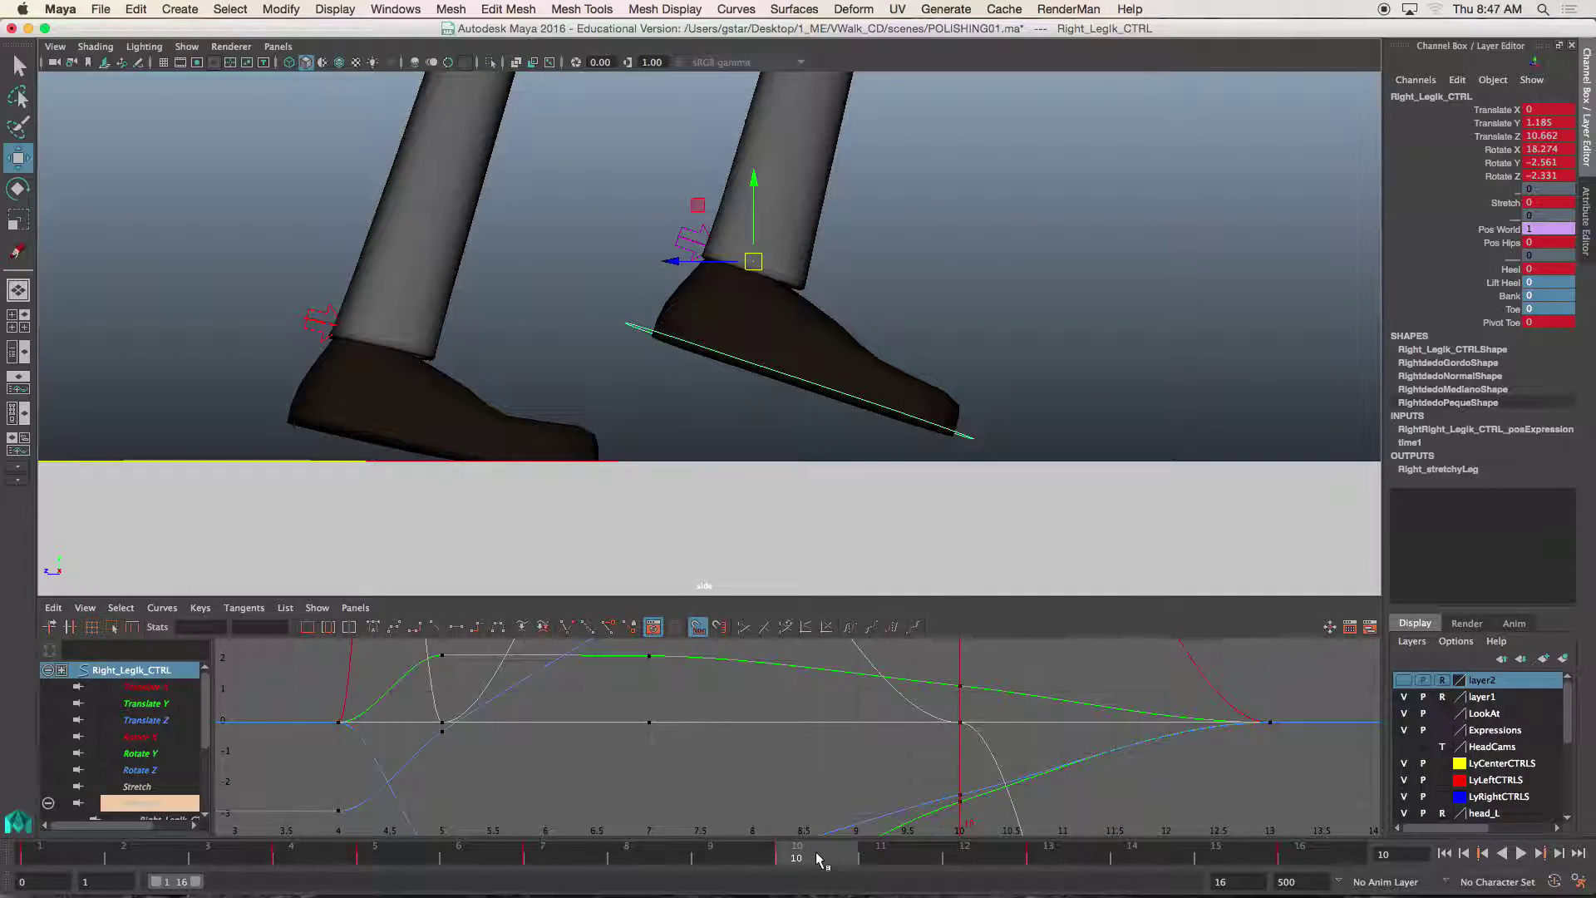
Step: At frame 13, raise the right foot to Translate Y 0.186, key it, and select the hip root control
left_click_drag(818, 860, 1050, 859)
left_click_drag(1054, 288, 1067, 268)
scroll(1067, 268, "down", 6)
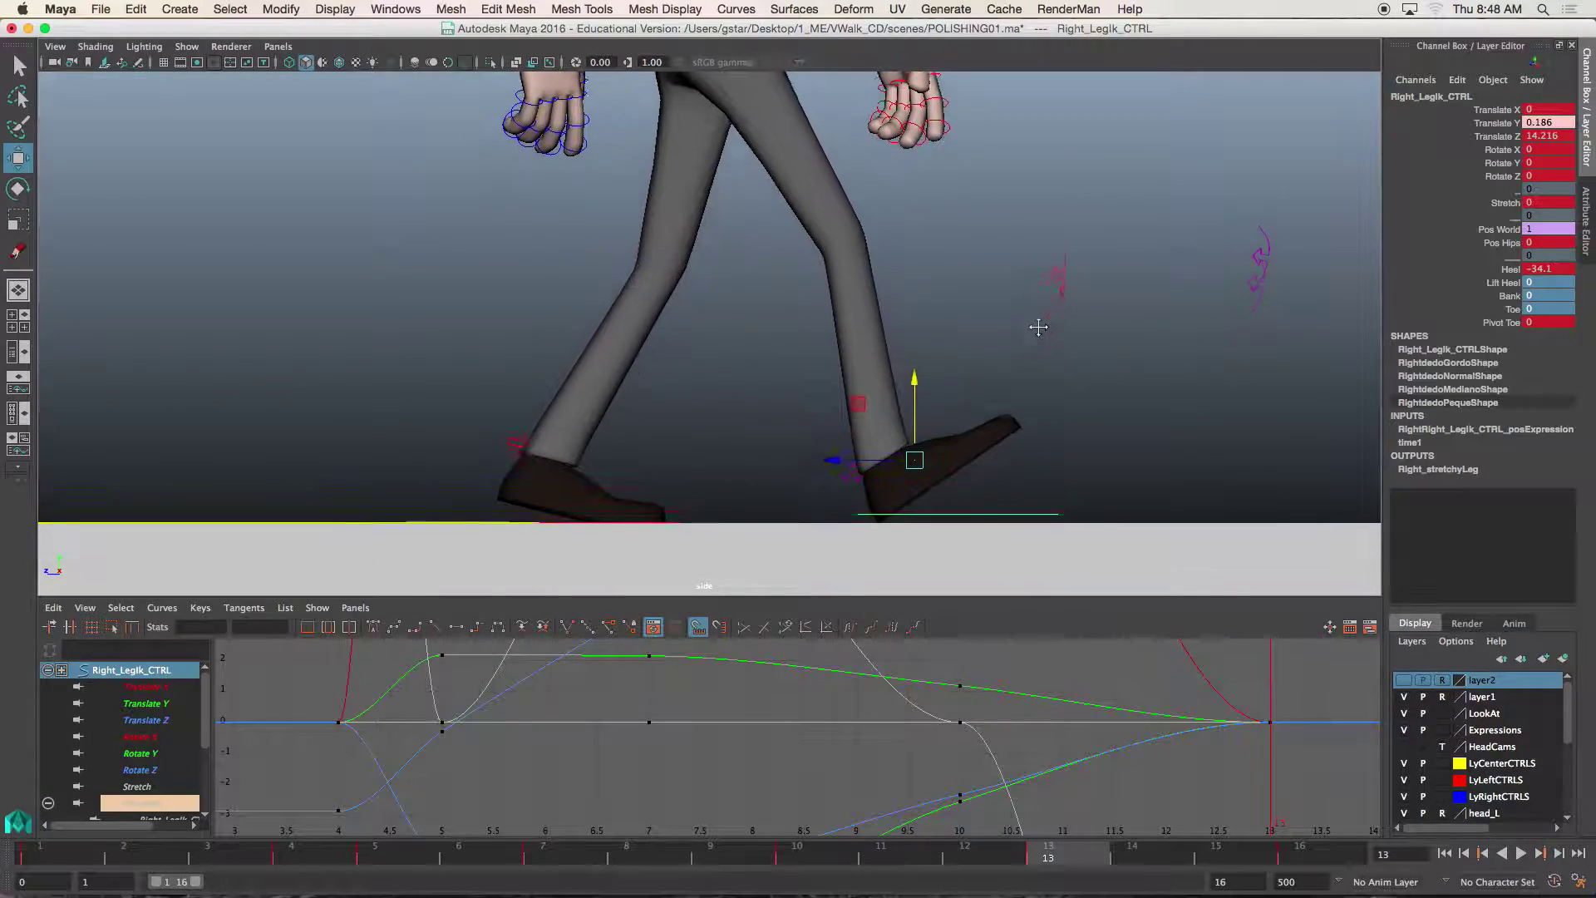
middle_click_drag(1038, 327, 1040, 296, "alt")
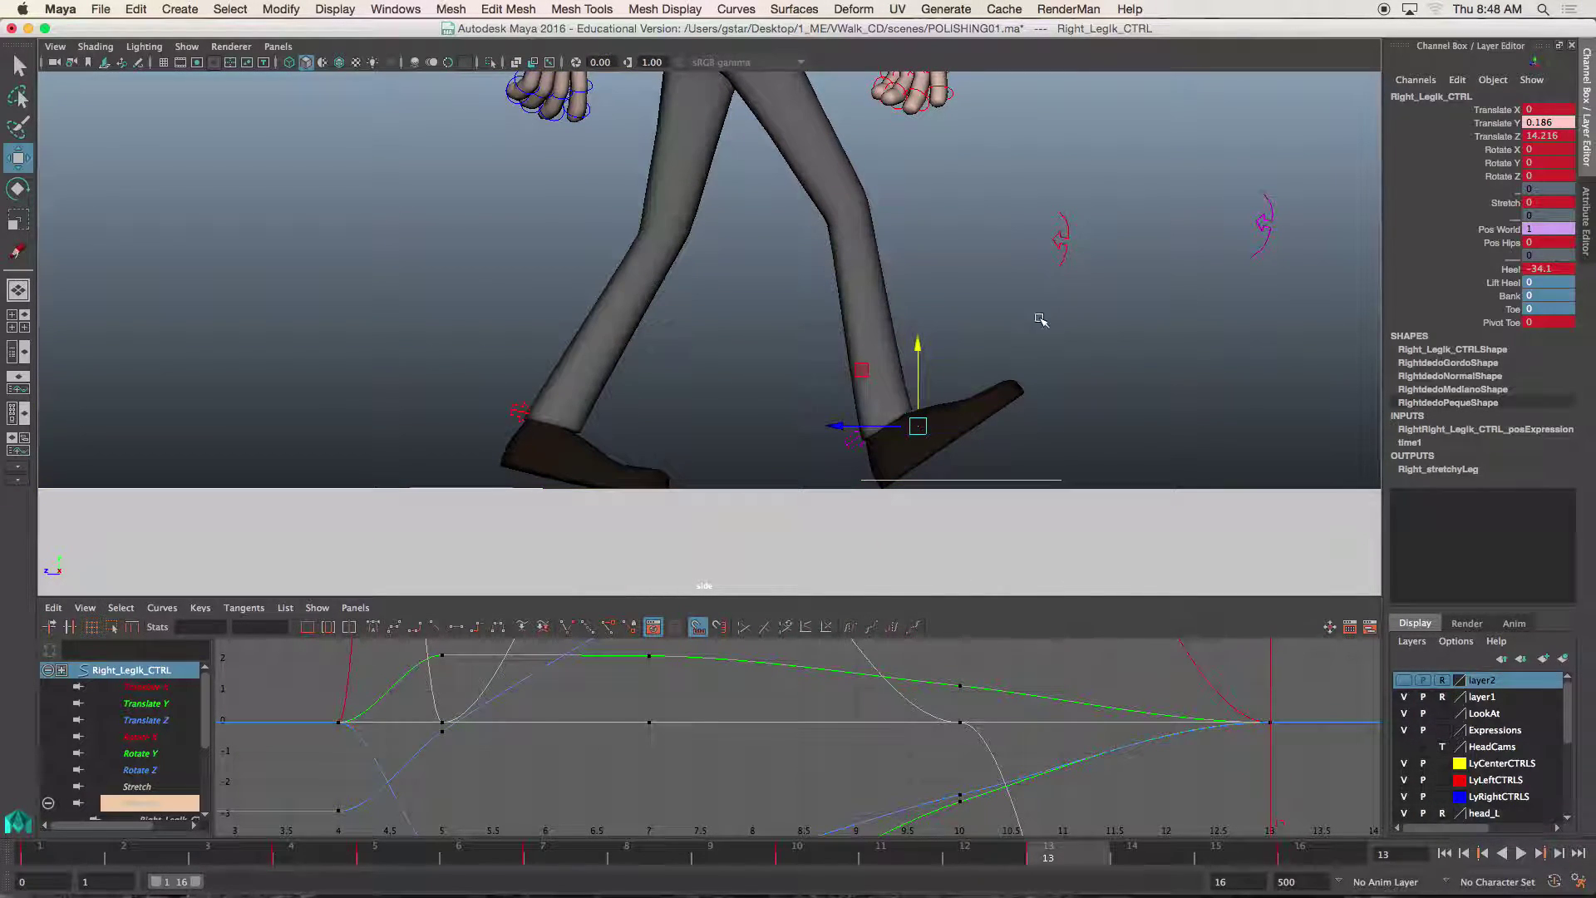
key("s")
middle_click_drag(908, 183, 951, 353, "alt")
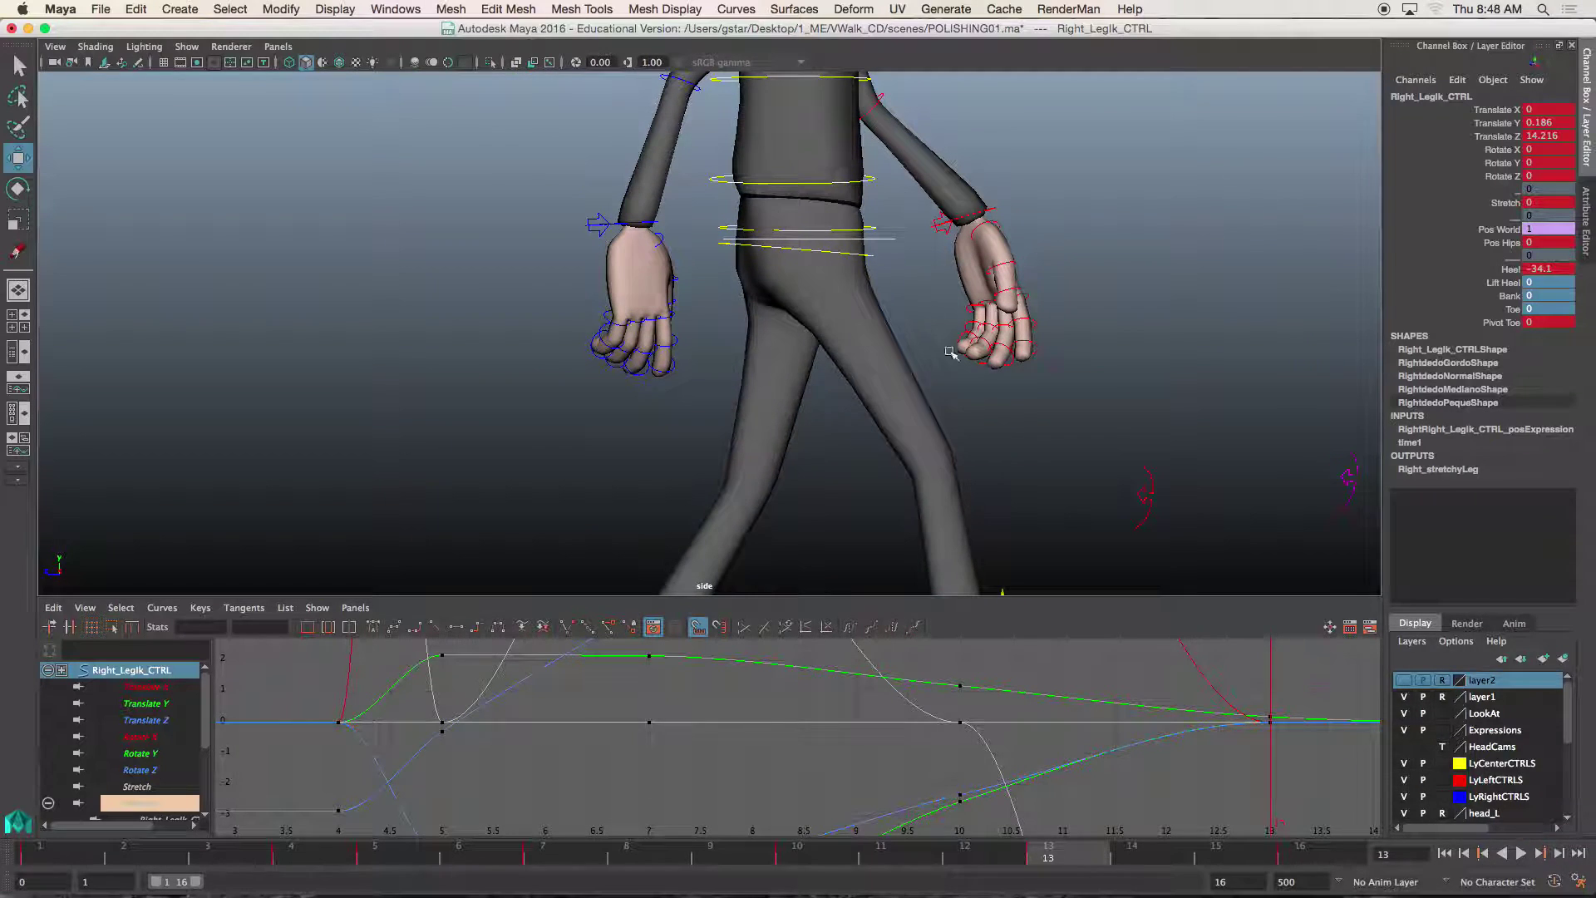
left_click(890, 239)
Step: Adjust root_CTRL's hip height at frame 13, settling at Translate Y -0.312
middle_click_drag(889, 240, 876, 122, "alt")
scroll(875, 122, "down", 3)
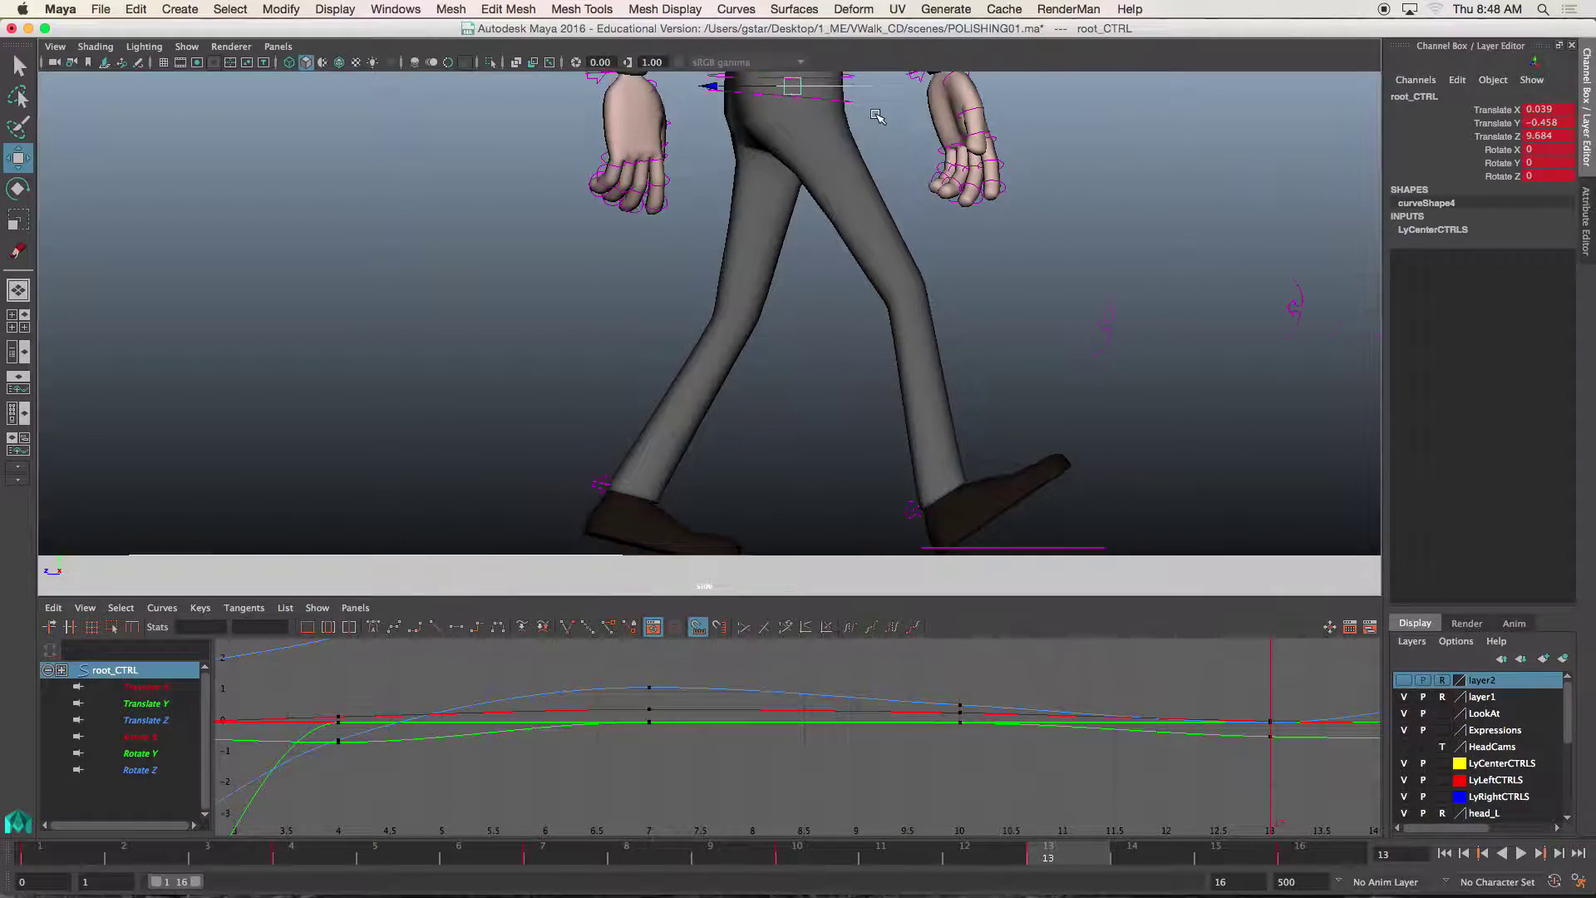
left_click_drag(782, 105, 731, 136)
middle_click_drag(822, 253, 807, 238, "alt")
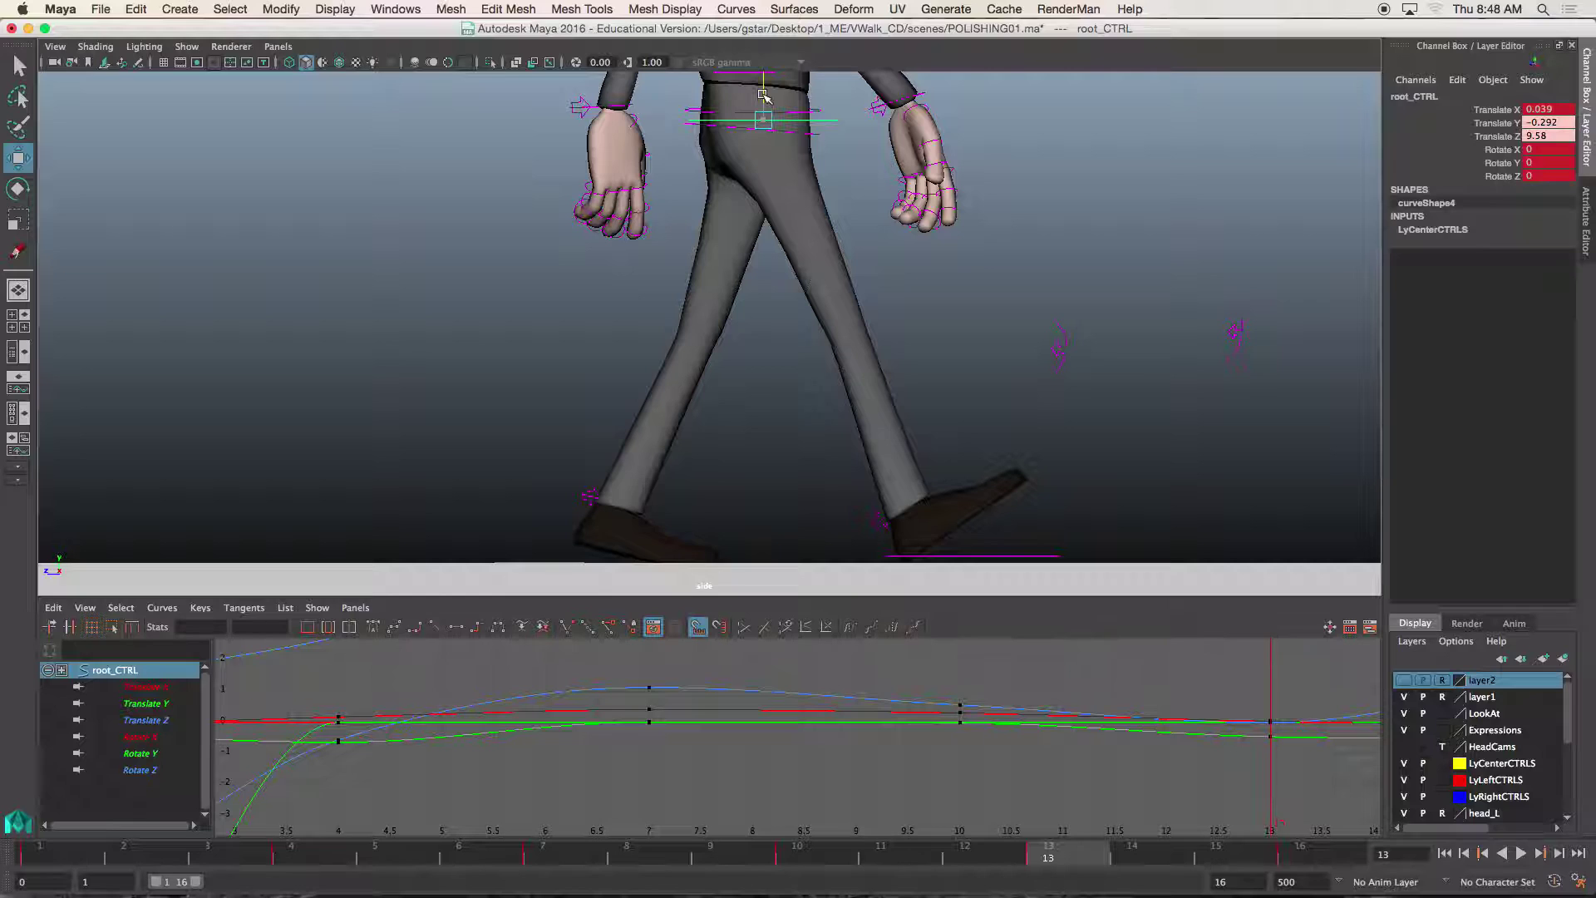
left_click_drag(763, 96, 735, 121)
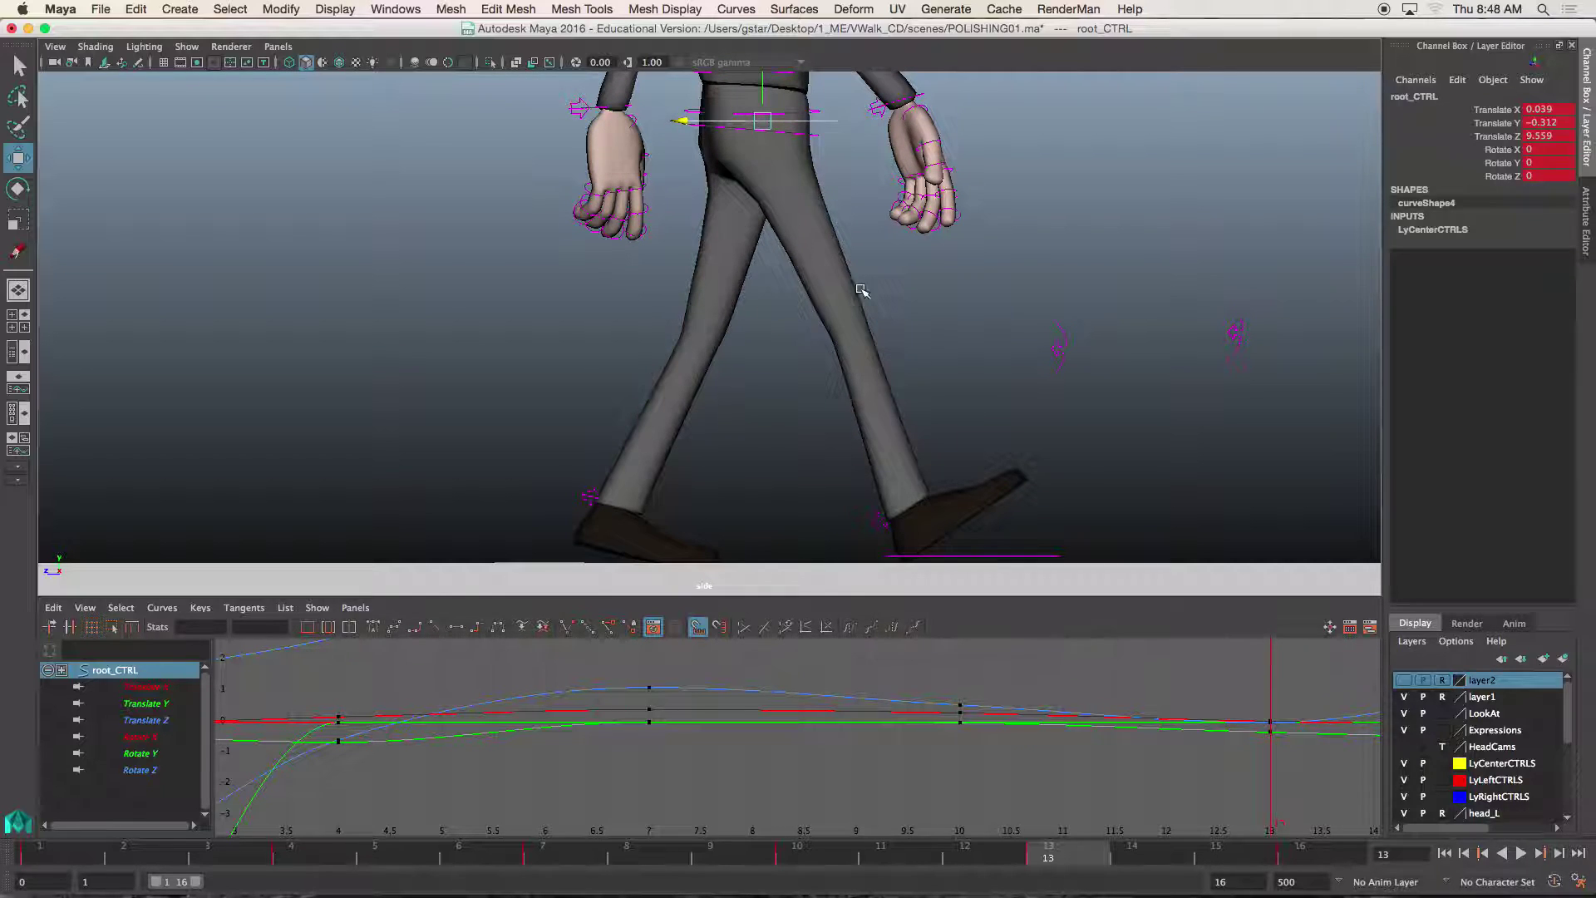
scroll(865, 299, "up", 6)
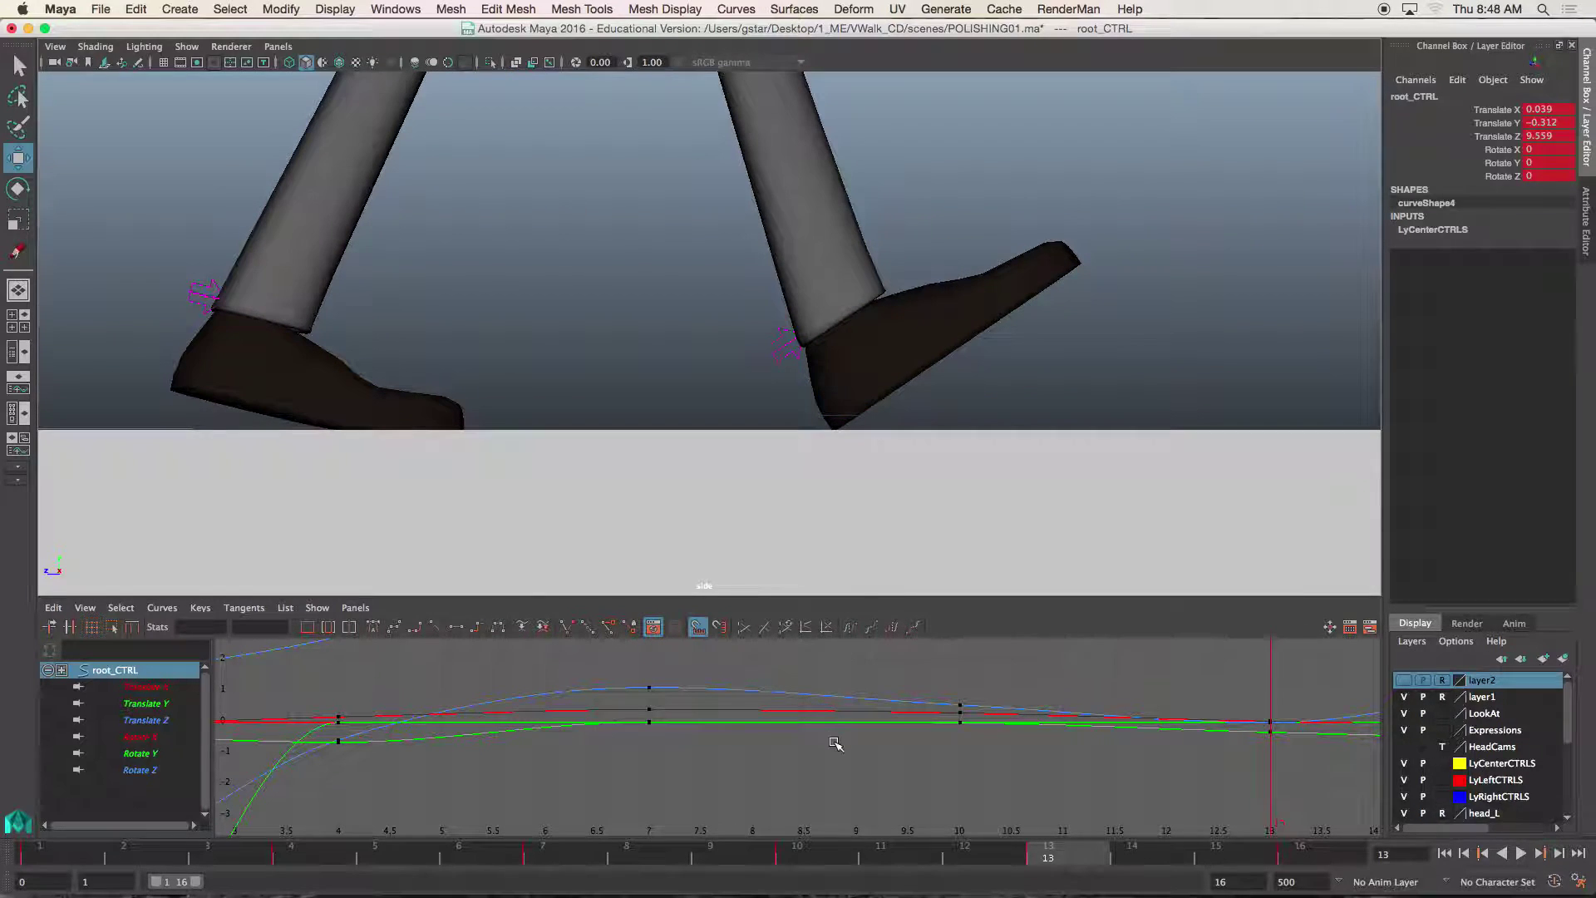
Step: Step through frames 14 and 15 to check the hip motion
left_click(1122, 856)
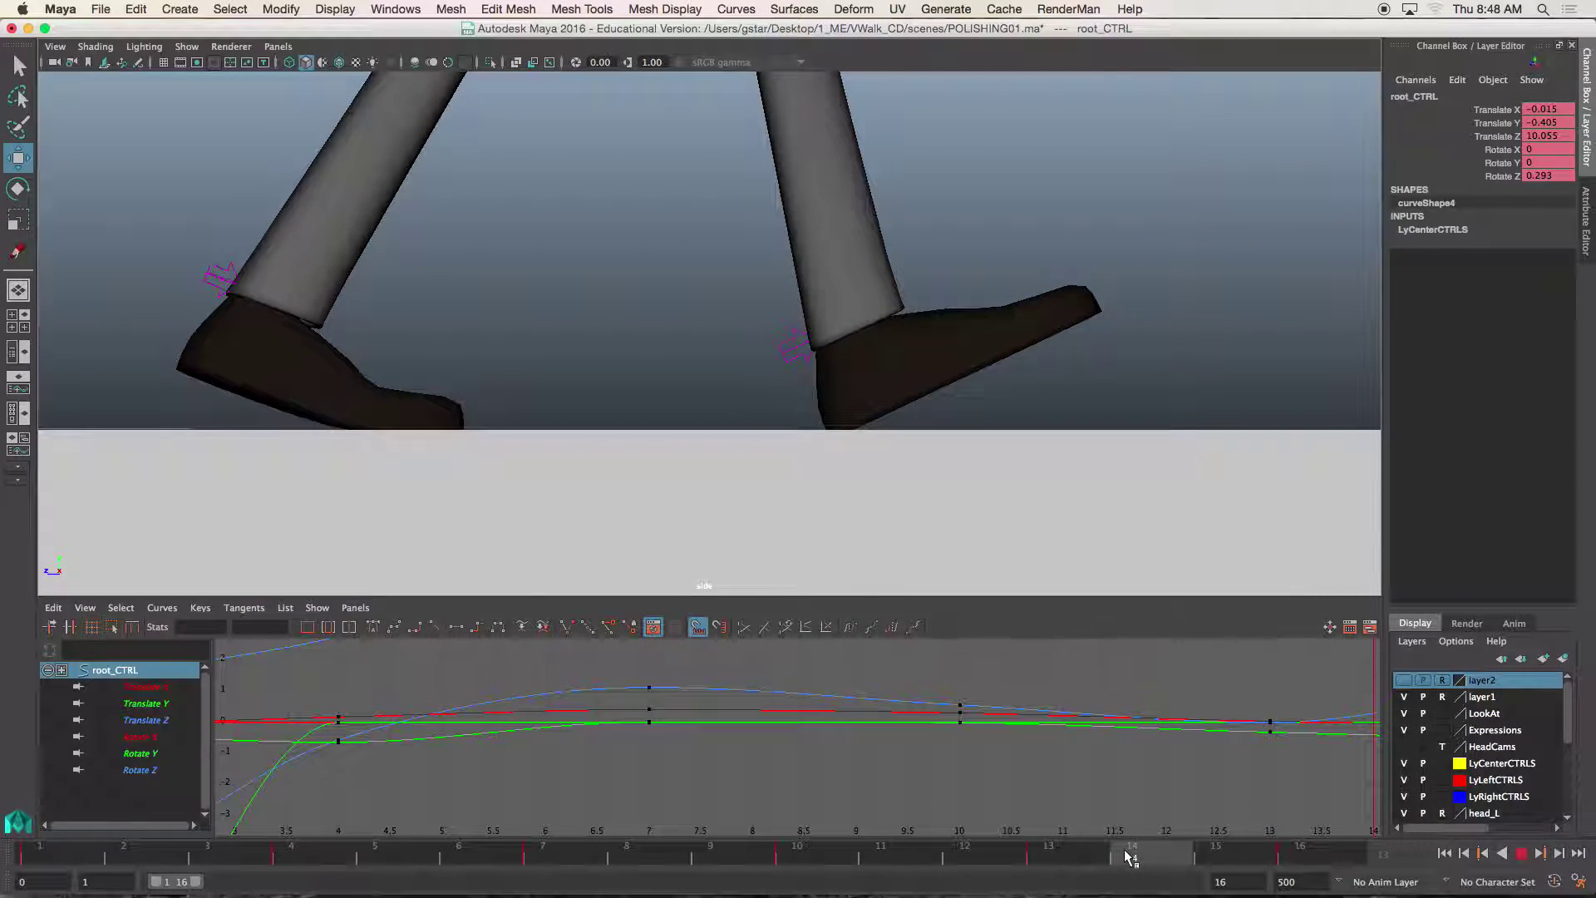
left_click(1217, 861)
left_click_drag(1255, 860, 1140, 858)
Step: Raise and key Right_LegIk_CTRL at frame 14, enable Auto Keyframe, and play it back
left_click(874, 424)
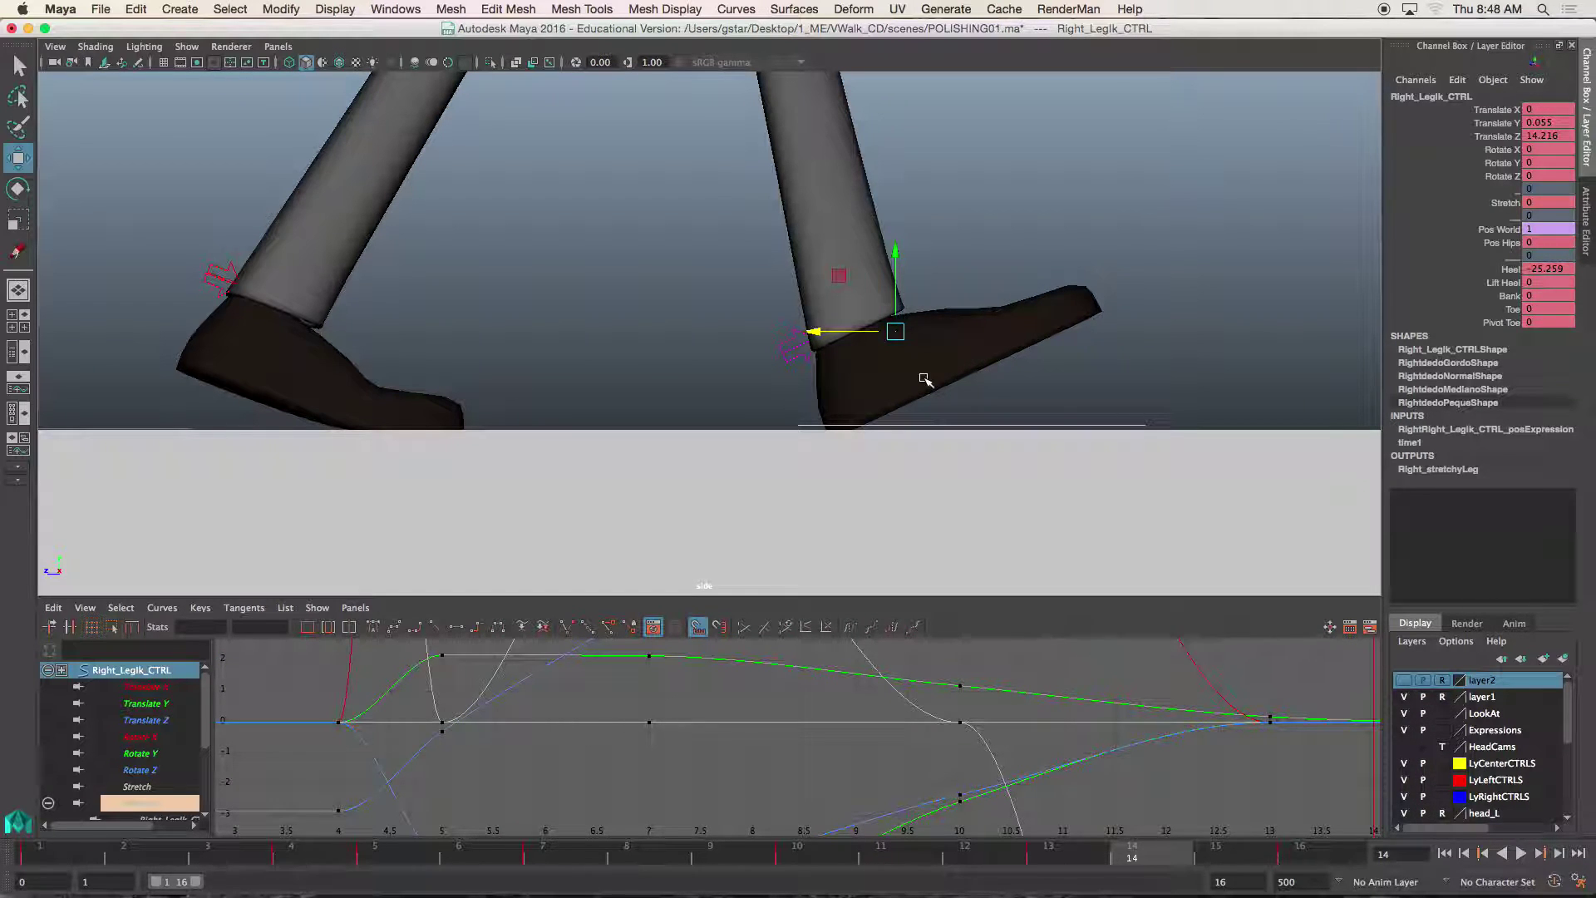
scroll(920, 378, "up", 3)
middle_click_drag(916, 378, 890, 345, "alt")
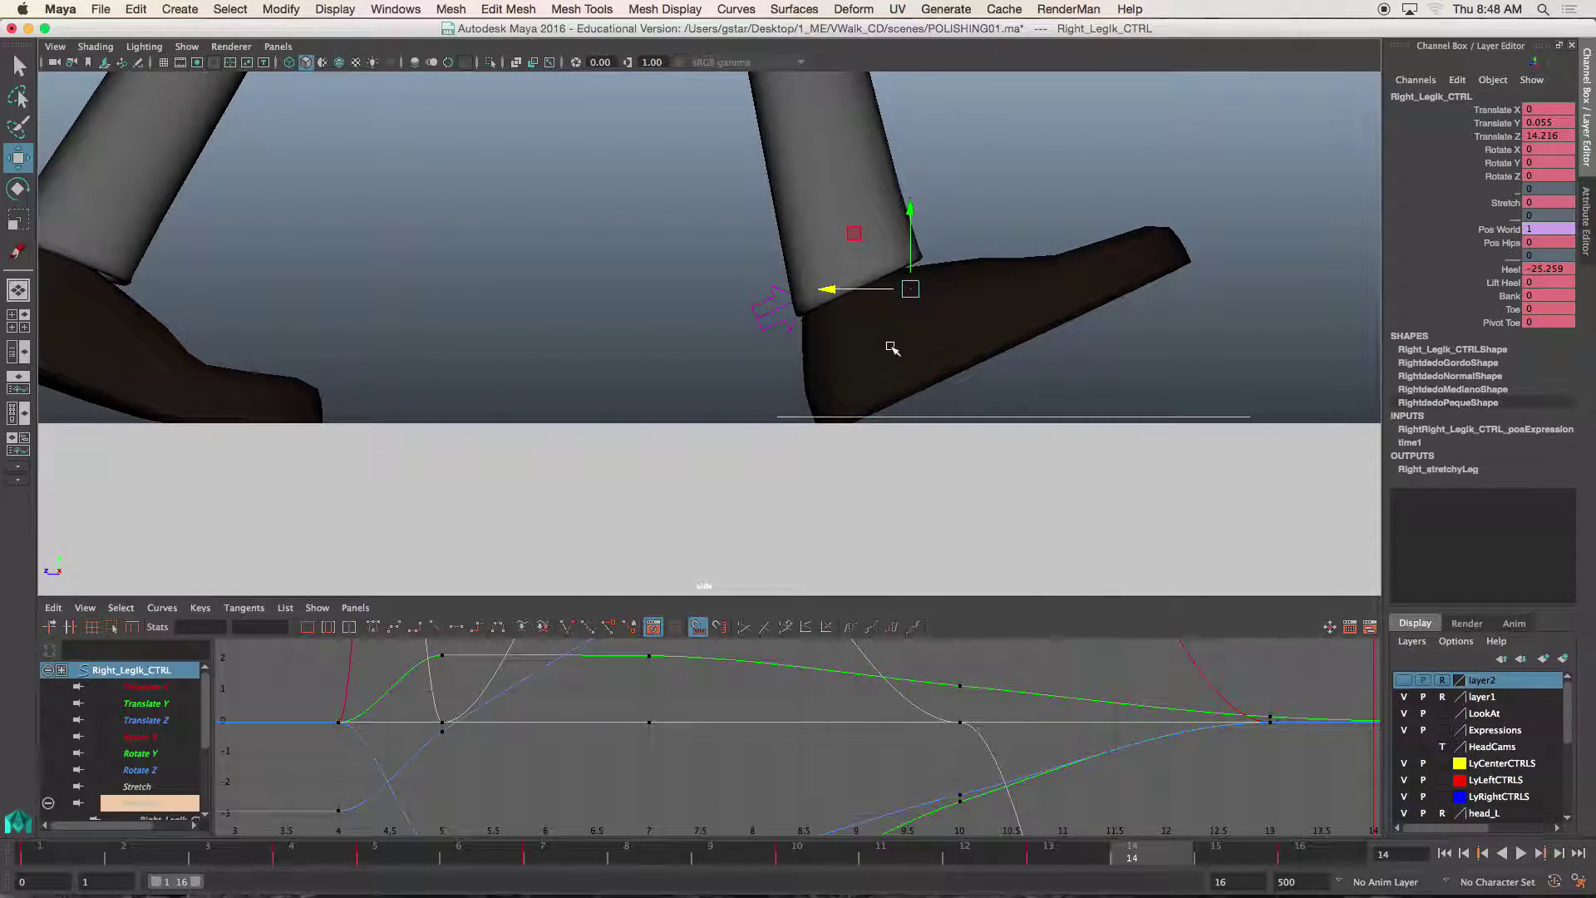
key("4")
scroll(905, 432, "up", 2)
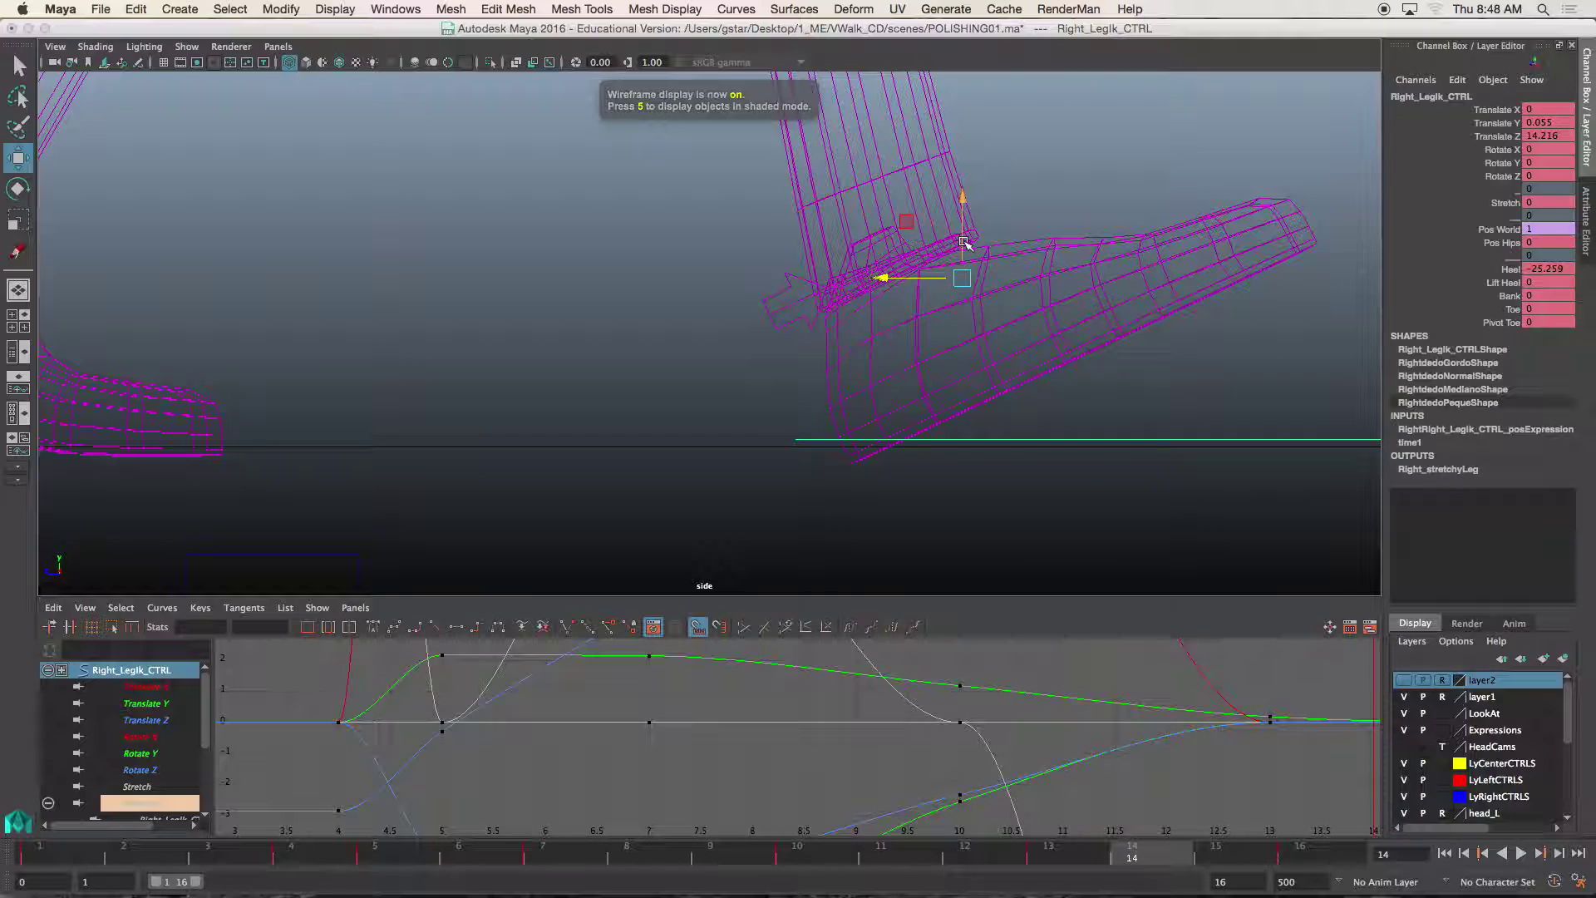
left_click_drag(963, 242, 969, 226)
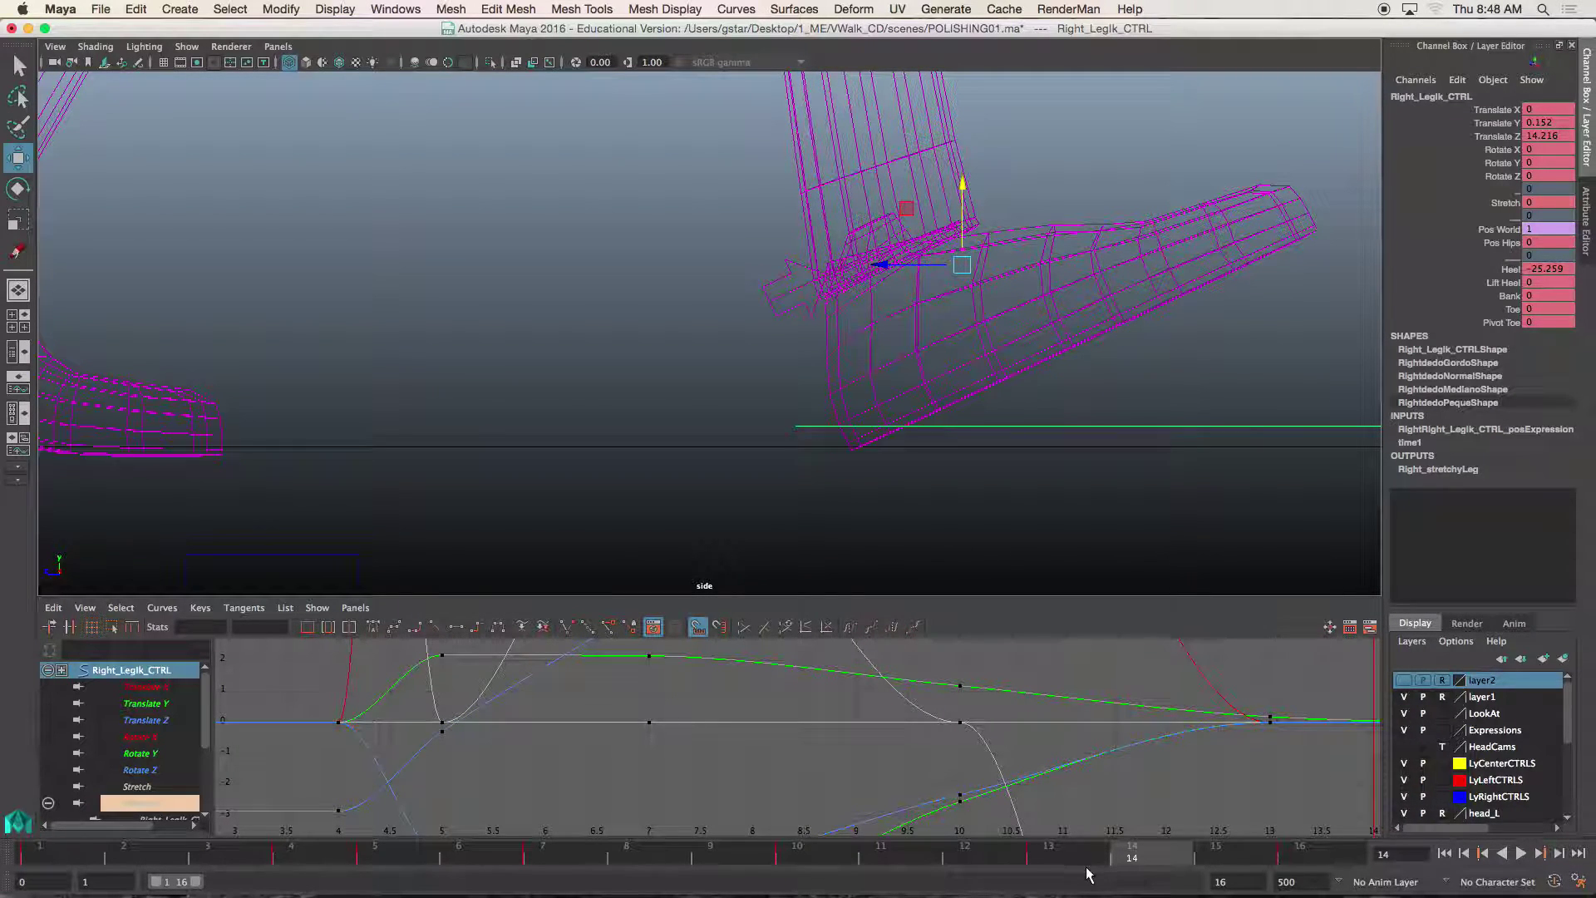
key("s")
left_click(1552, 882)
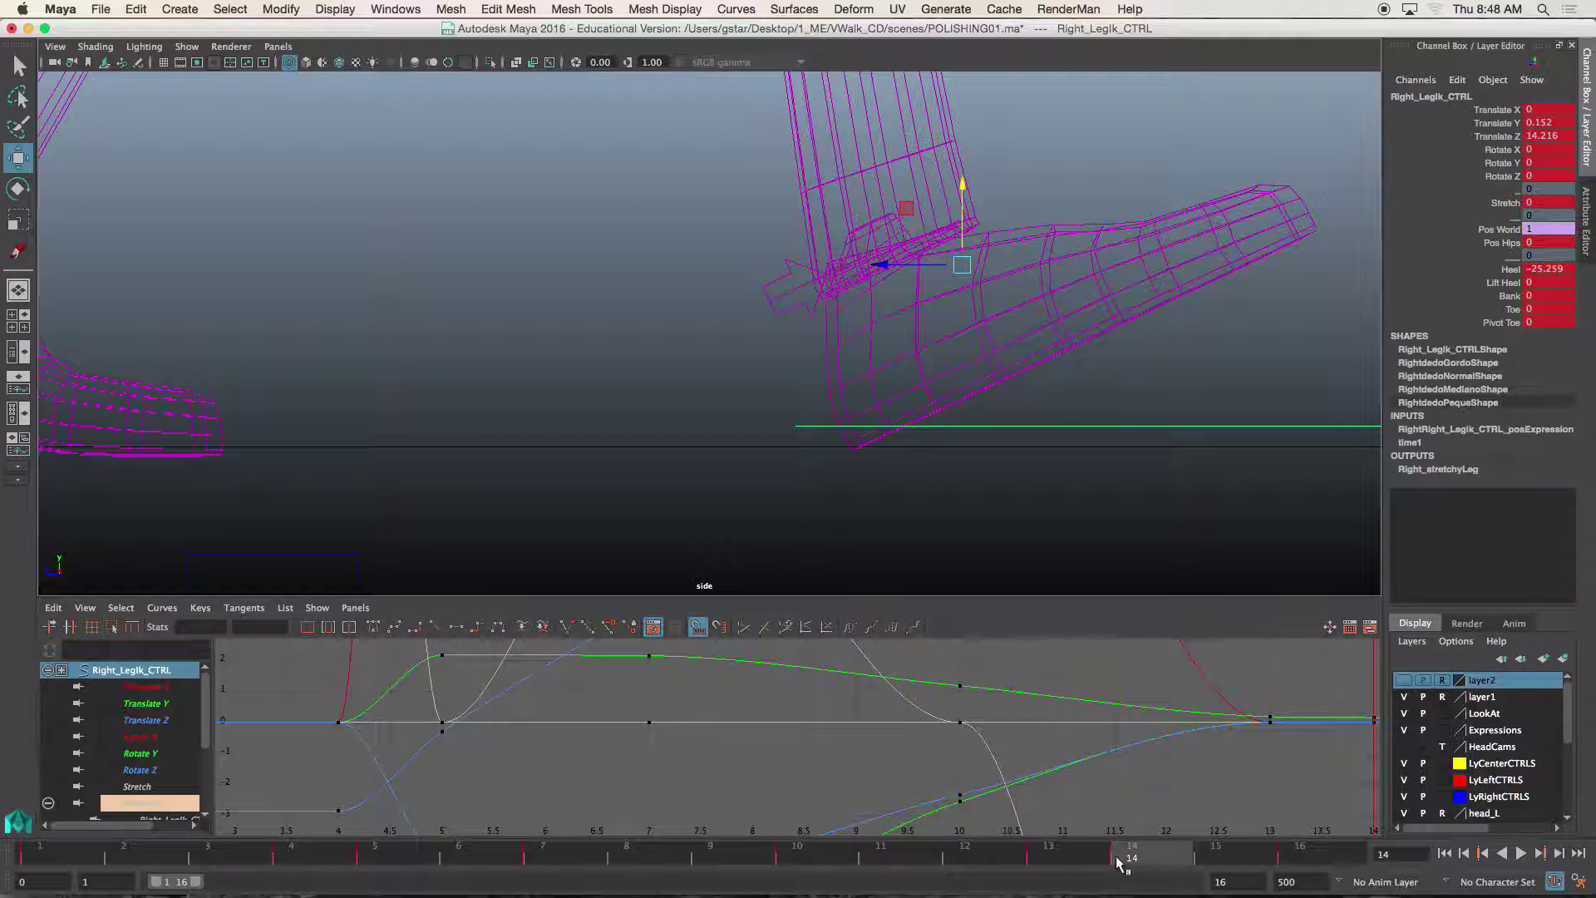
key("alt+v")
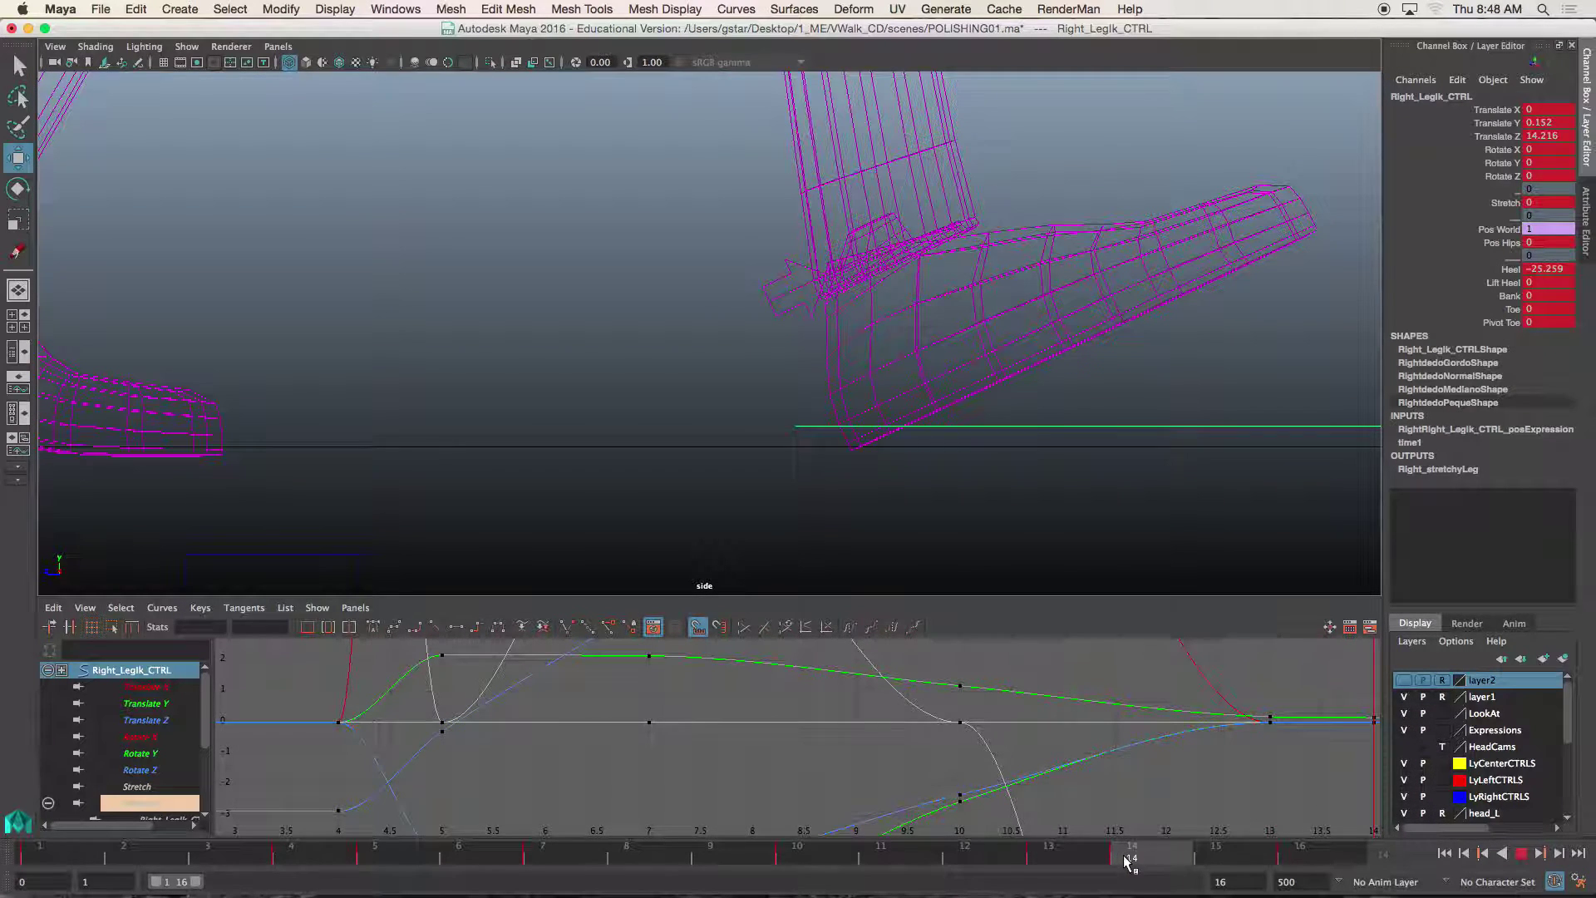
left_click_drag(1127, 863, 1302, 861)
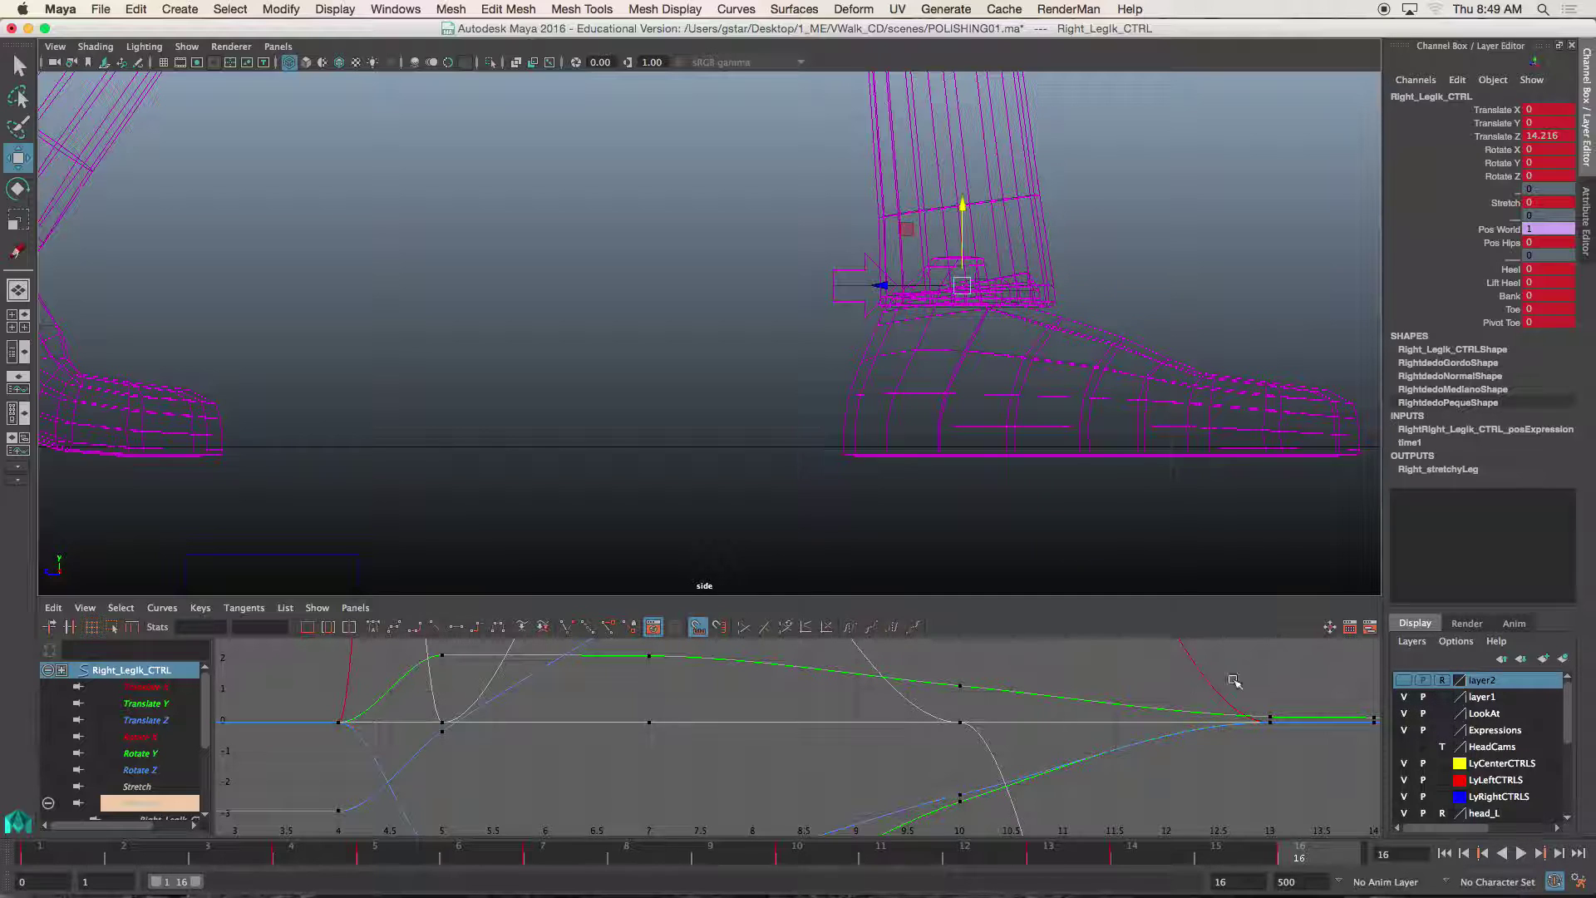
Step: Lower the ground plane pPlane1 to Translate Y -0.06
left_click(823, 448)
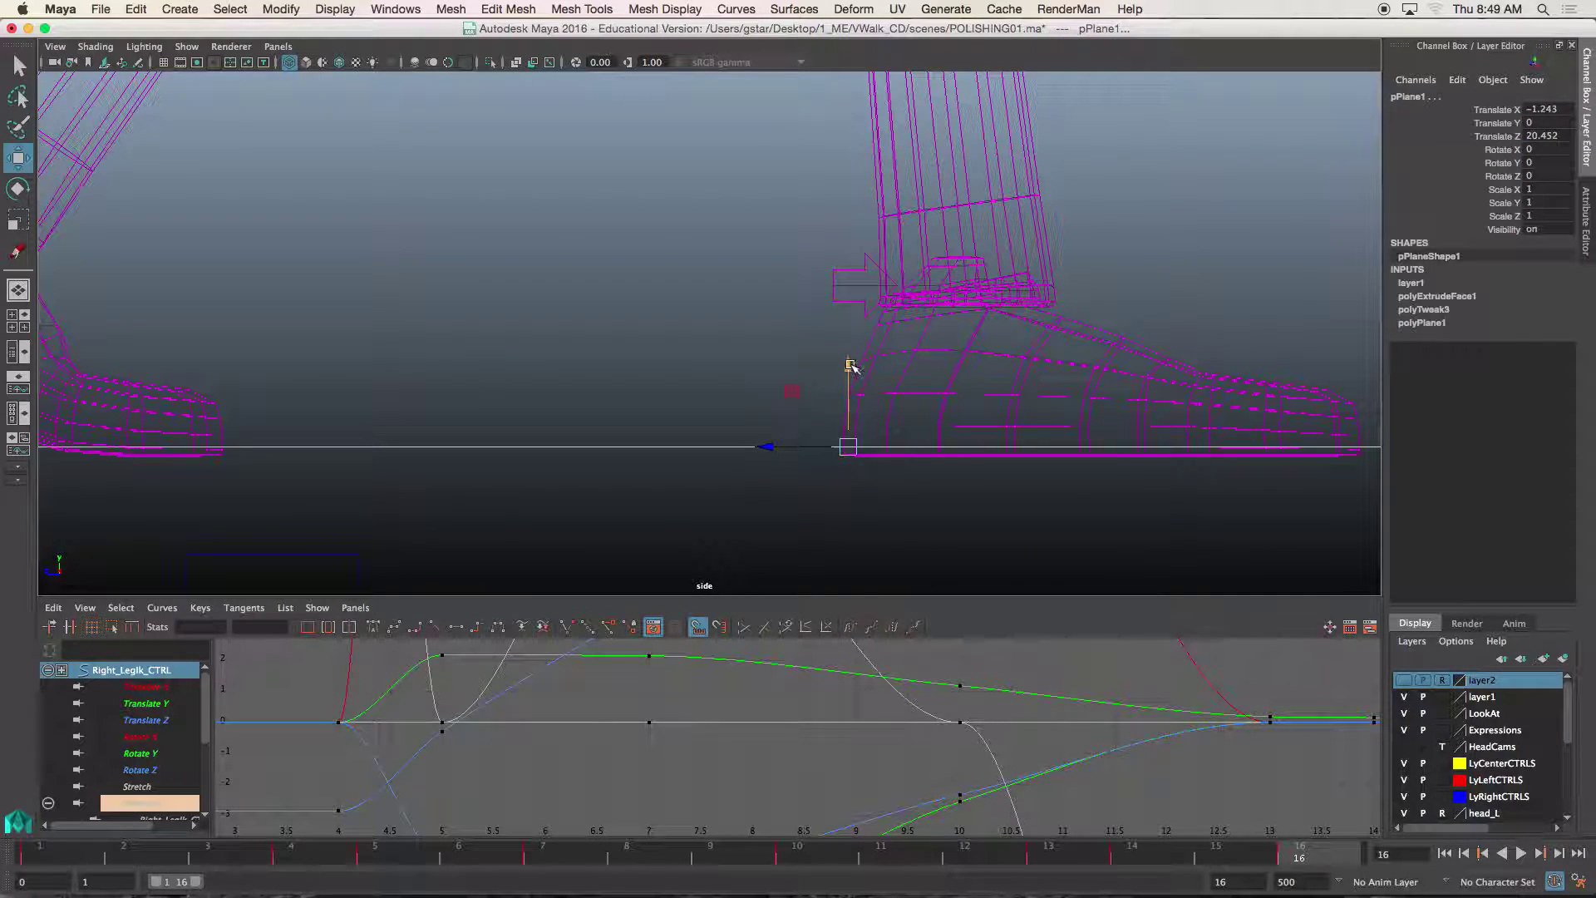
left_click_drag(851, 367, 851, 371)
key("ctrl+z")
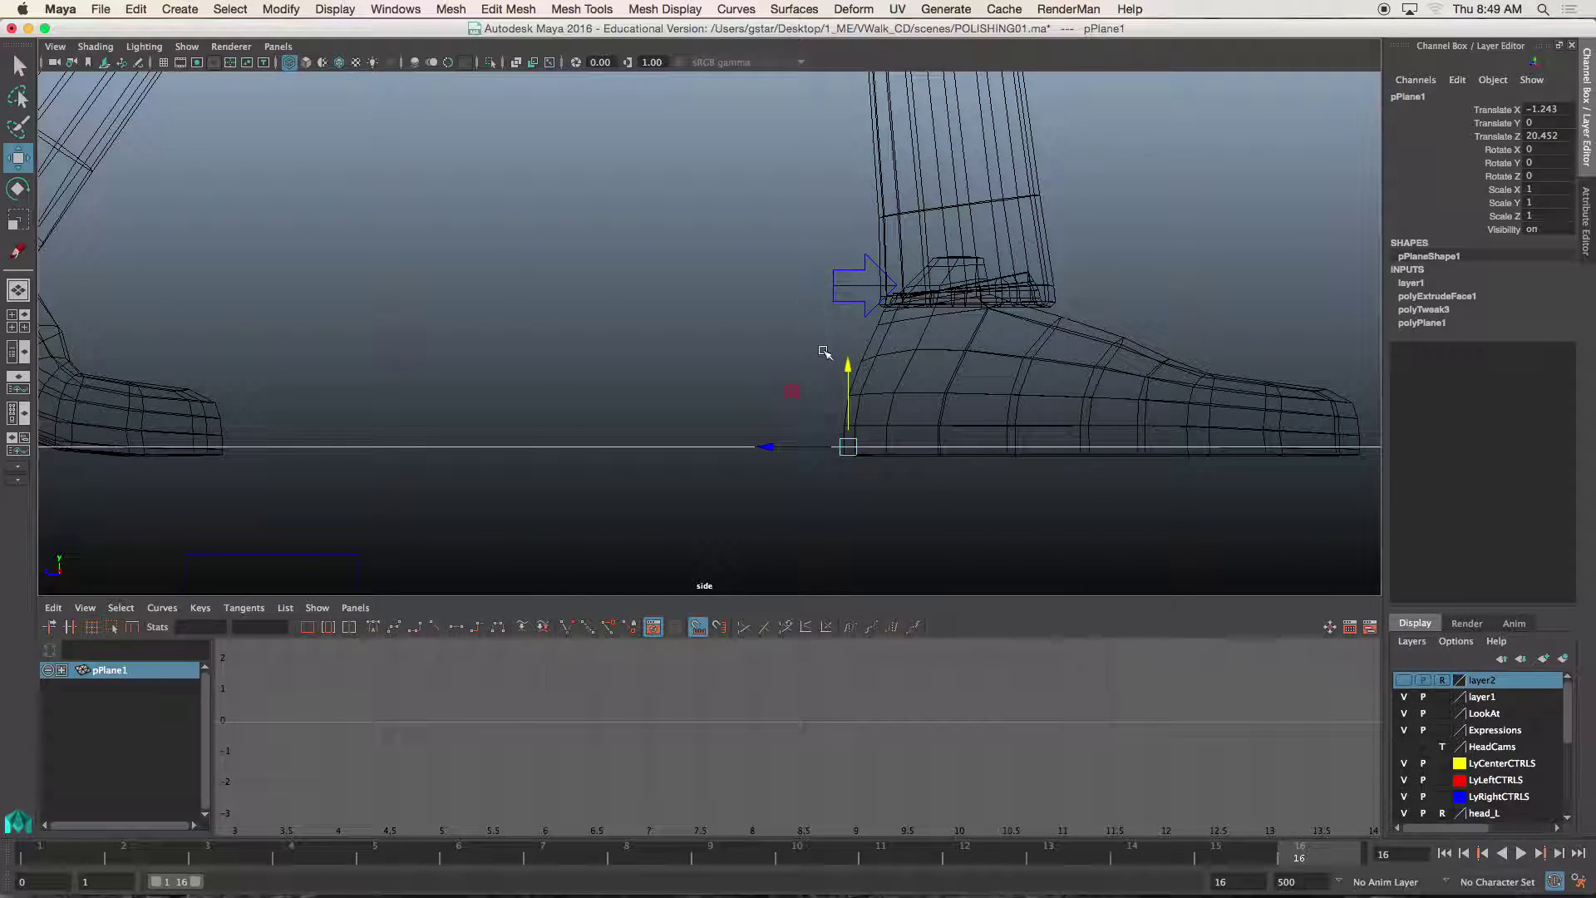
left_click_drag(848, 363, 852, 377)
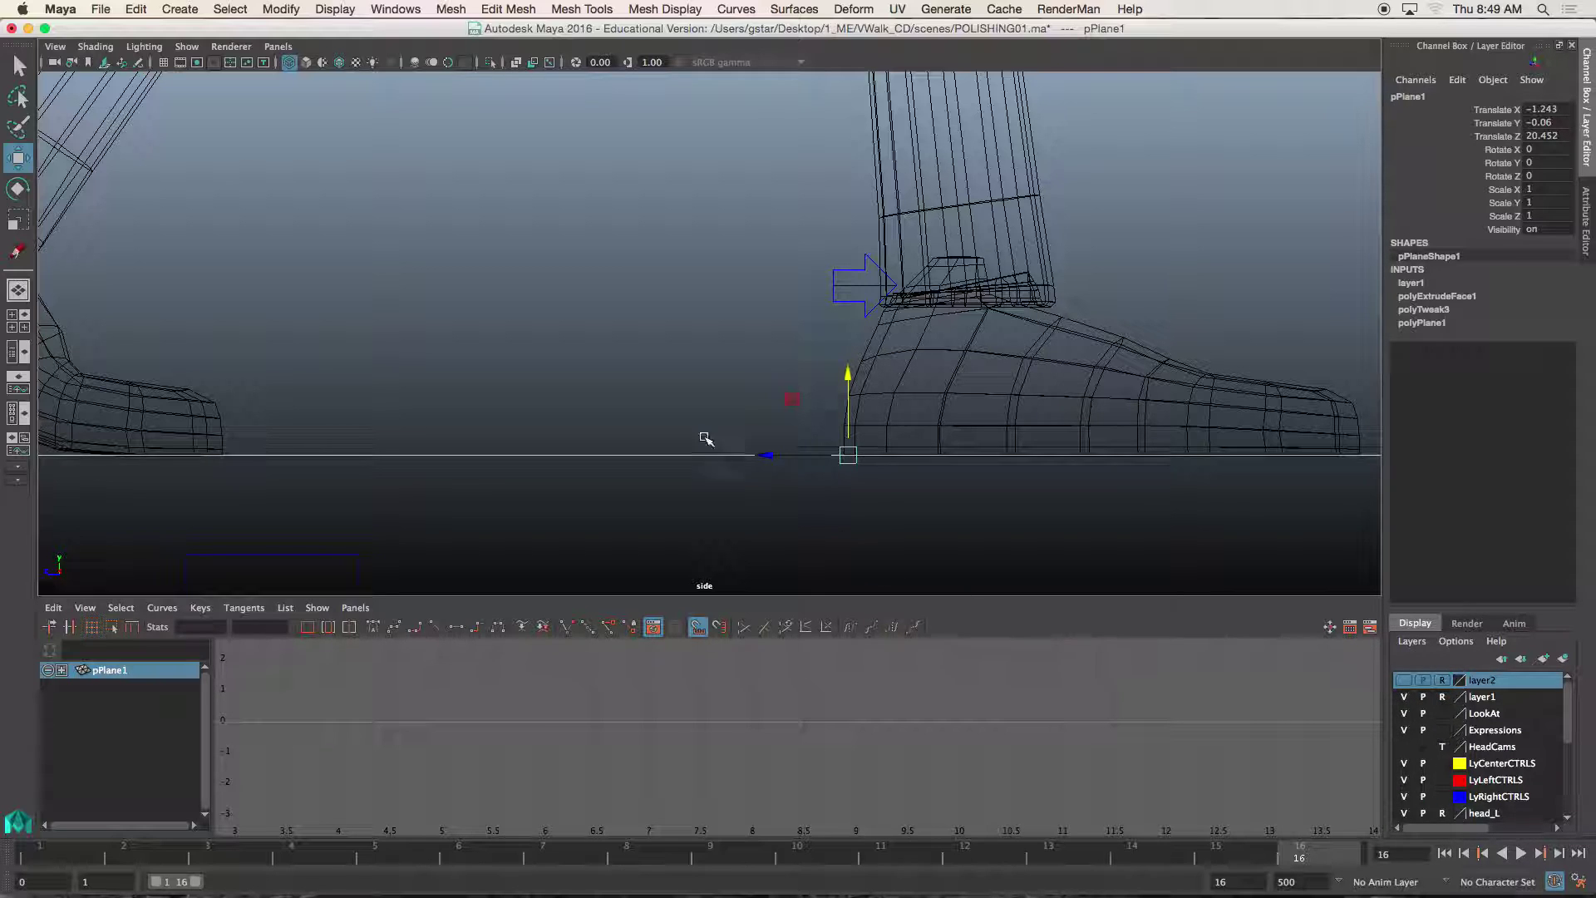
Step: At frame 14, zero Right_LegIk_CTRL's Translate Y, then raise it to 0.079
key("5")
left_click(918, 449)
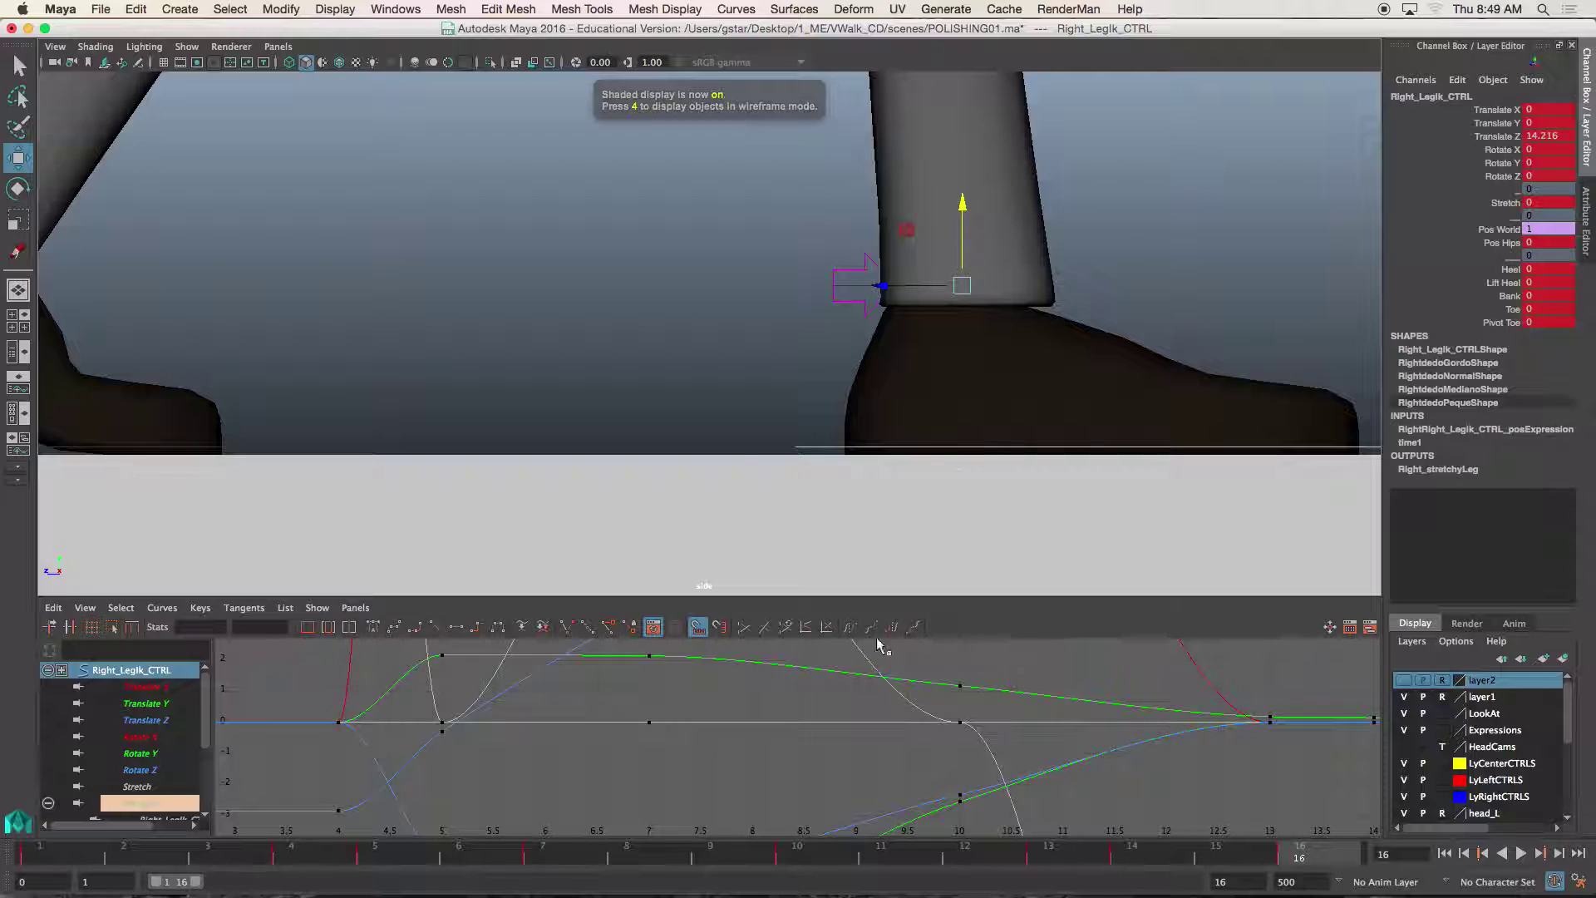
left_click_drag(1131, 854, 1072, 854)
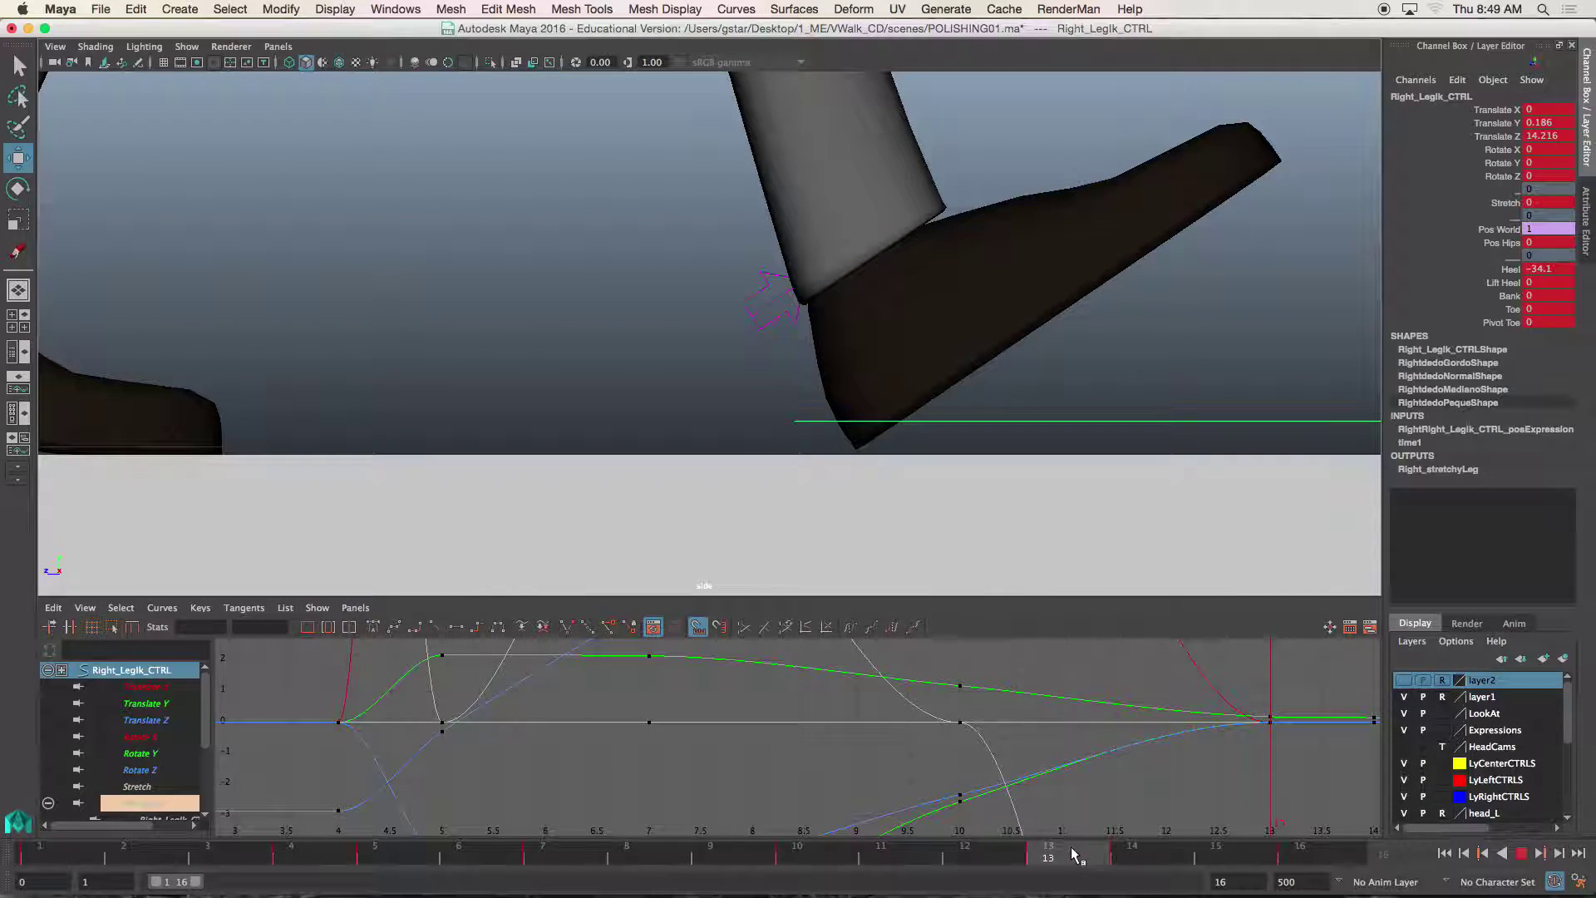
left_click(1122, 855)
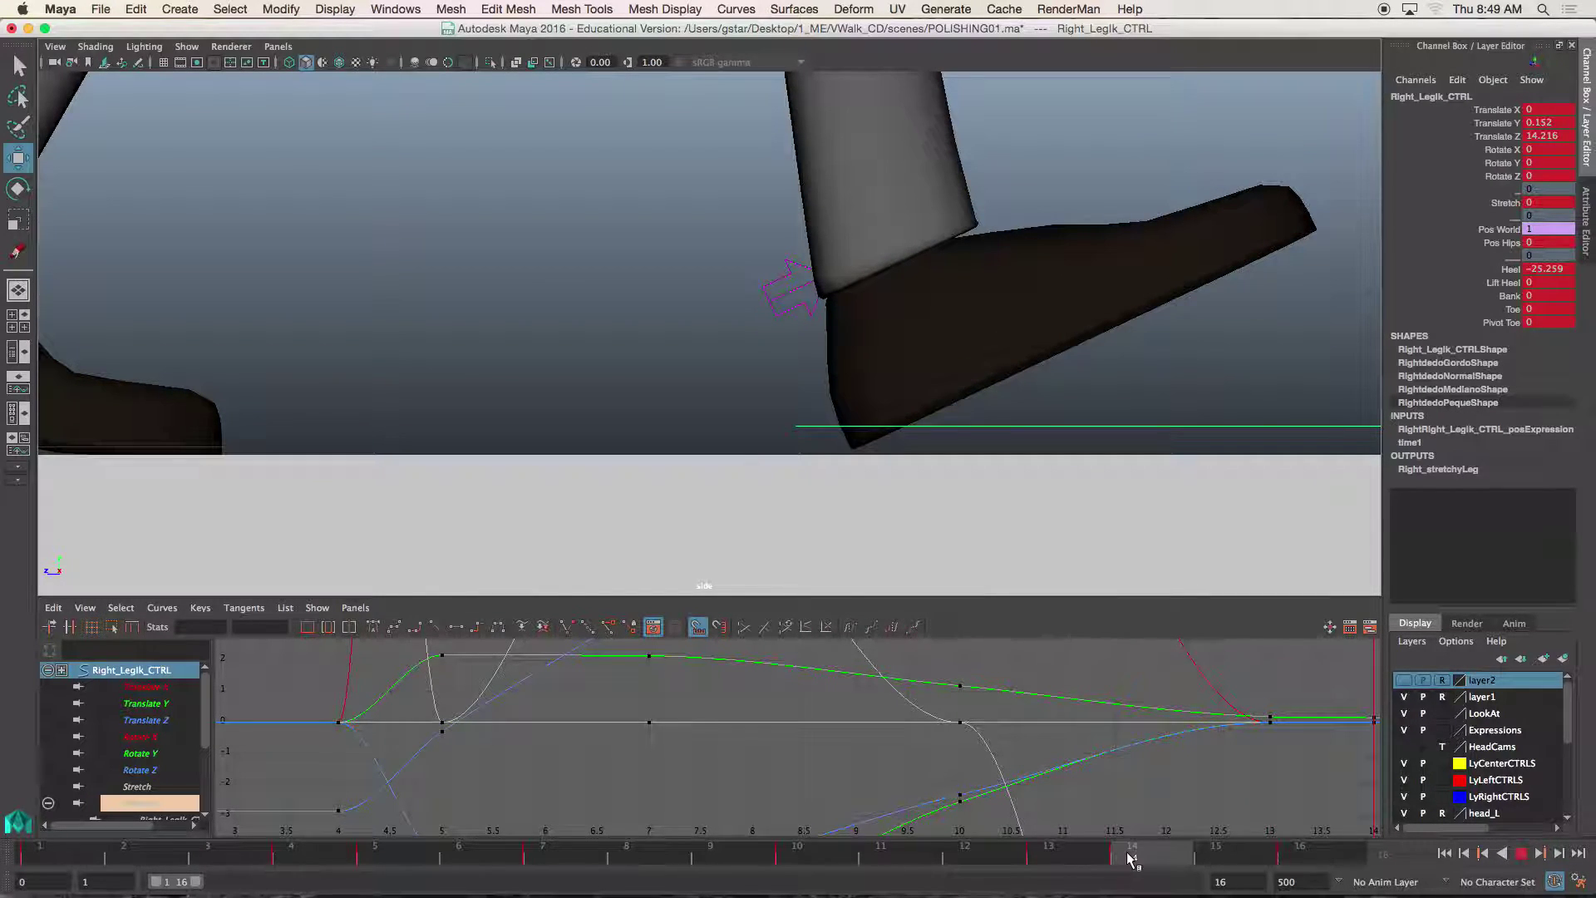
left_click(1544, 122)
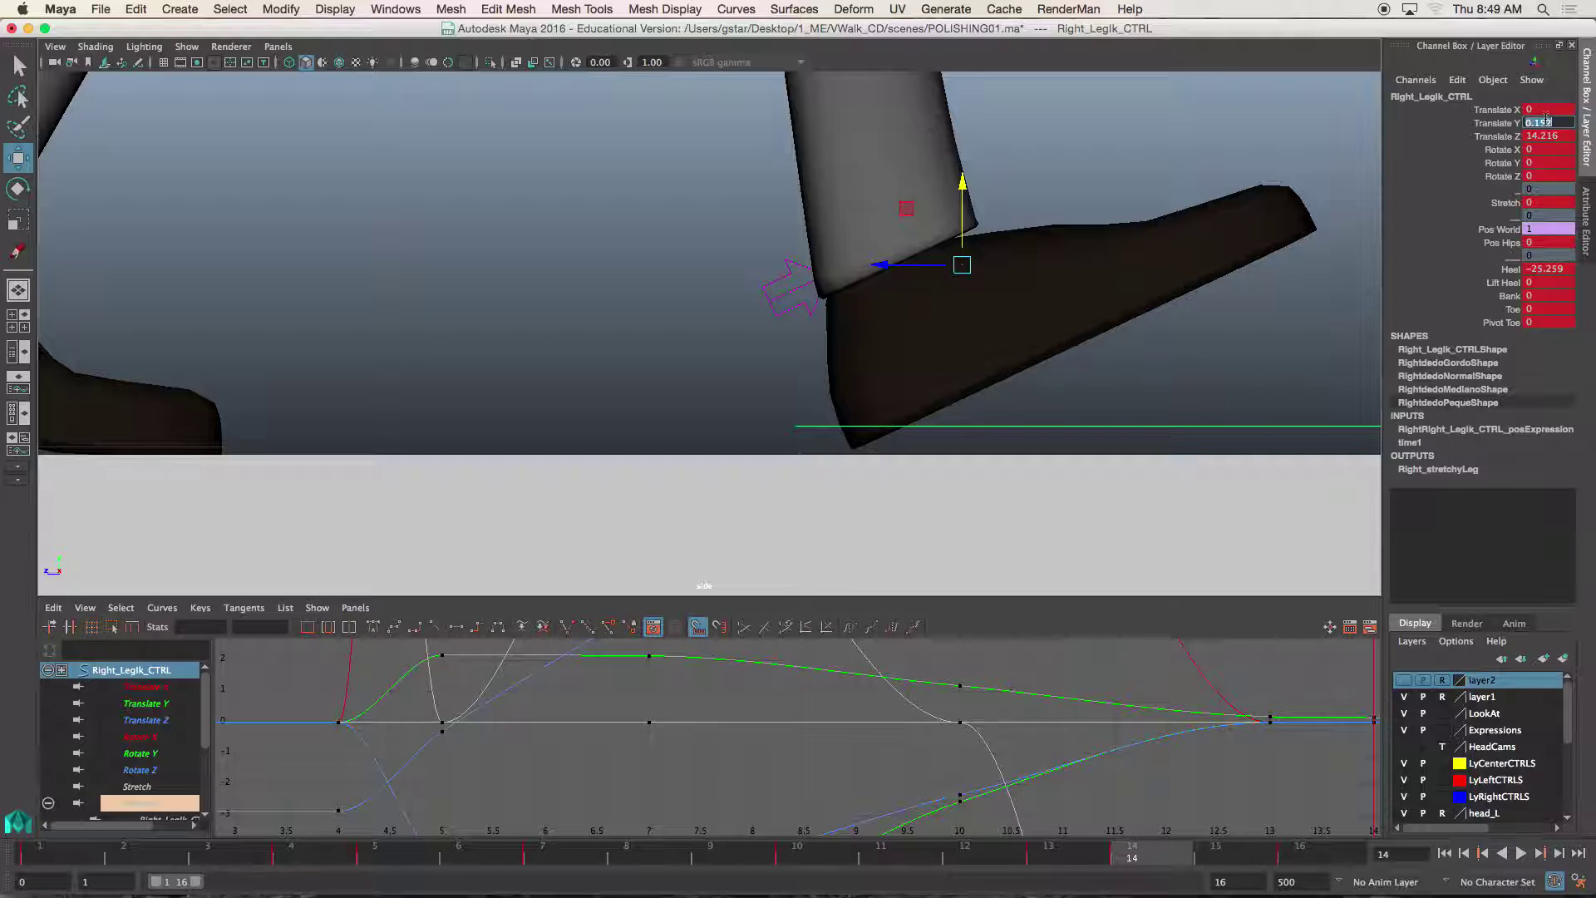
key("Return")
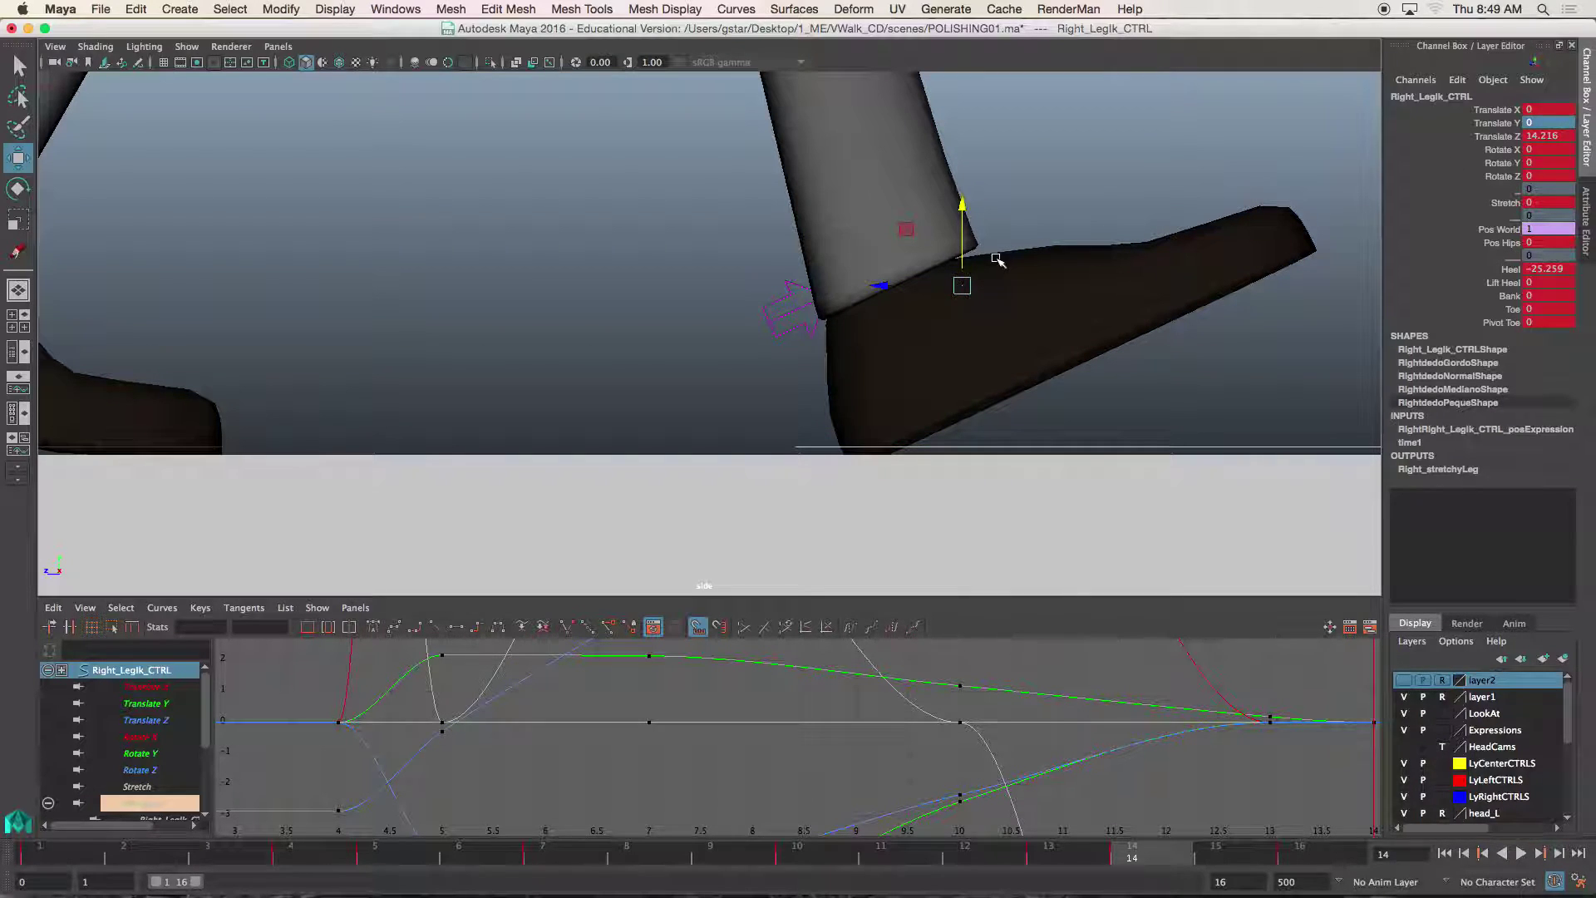
left_click_drag(970, 207, 970, 194)
Step: Select Left_LegIk_CTRL and scrub from frame 1 to review its heel roll
scroll(834, 305, "down", 4)
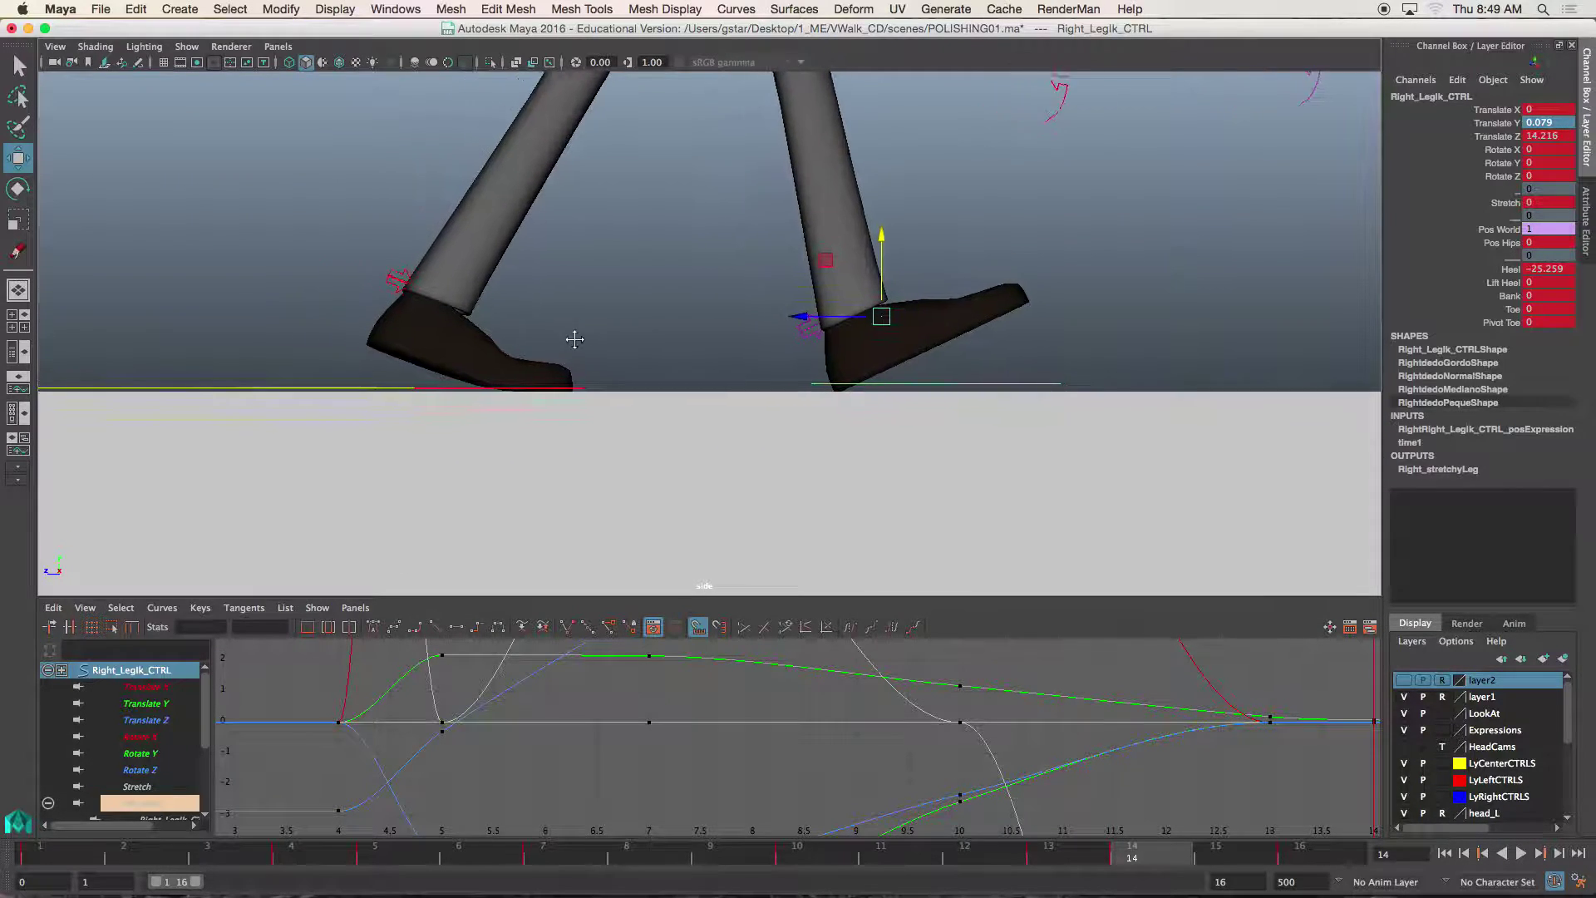
scroll(573, 384, "up", 5)
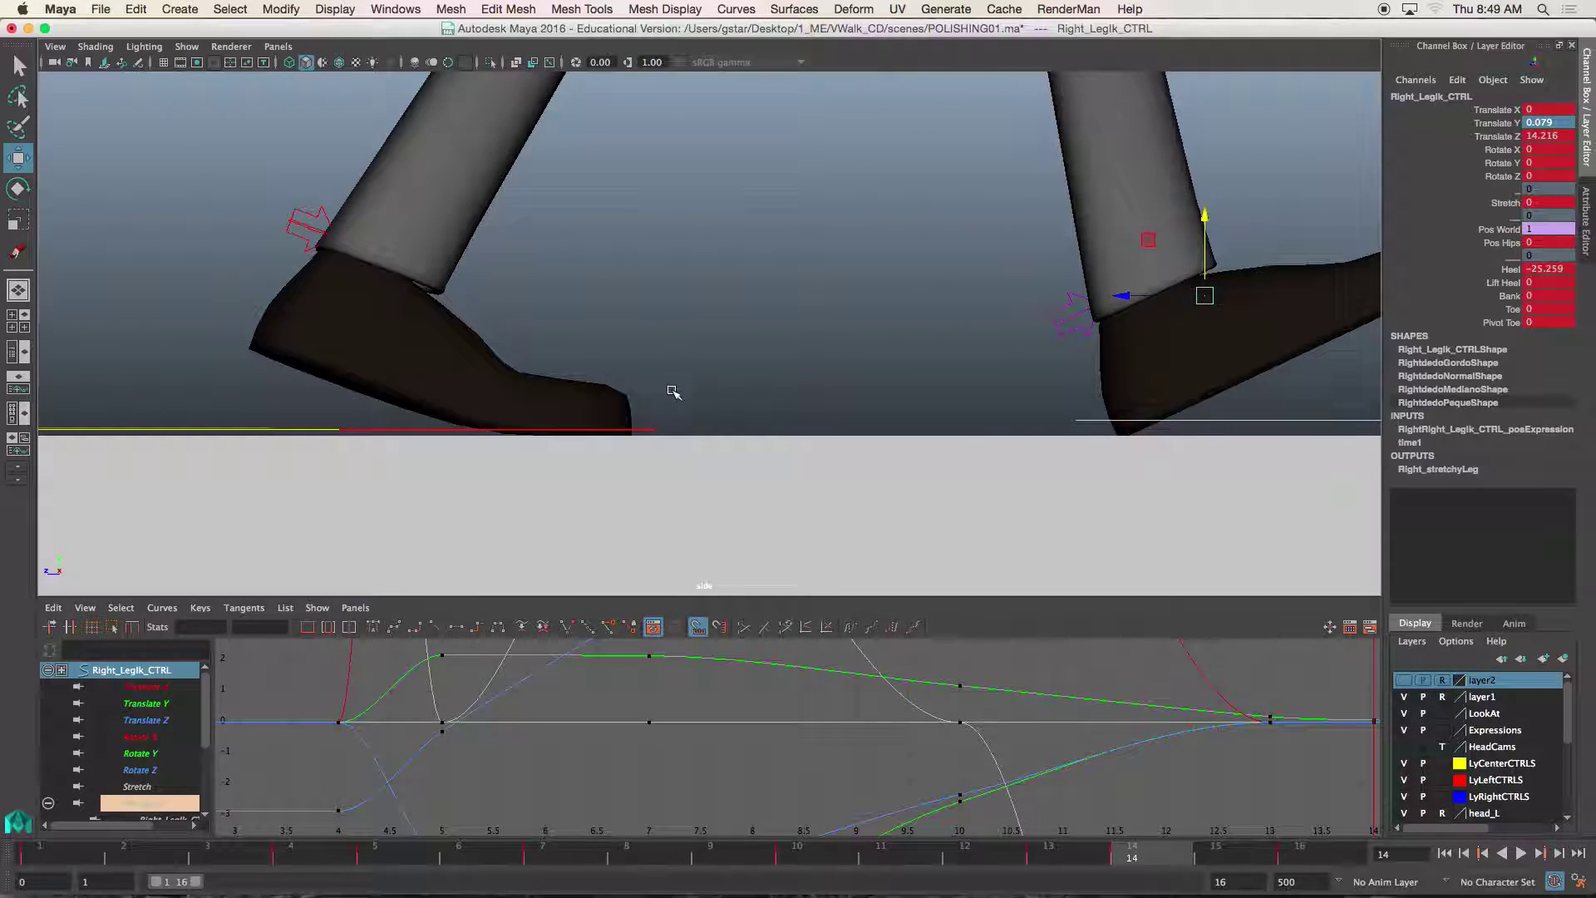
left_click(638, 434)
scroll(559, 378, "up", 3)
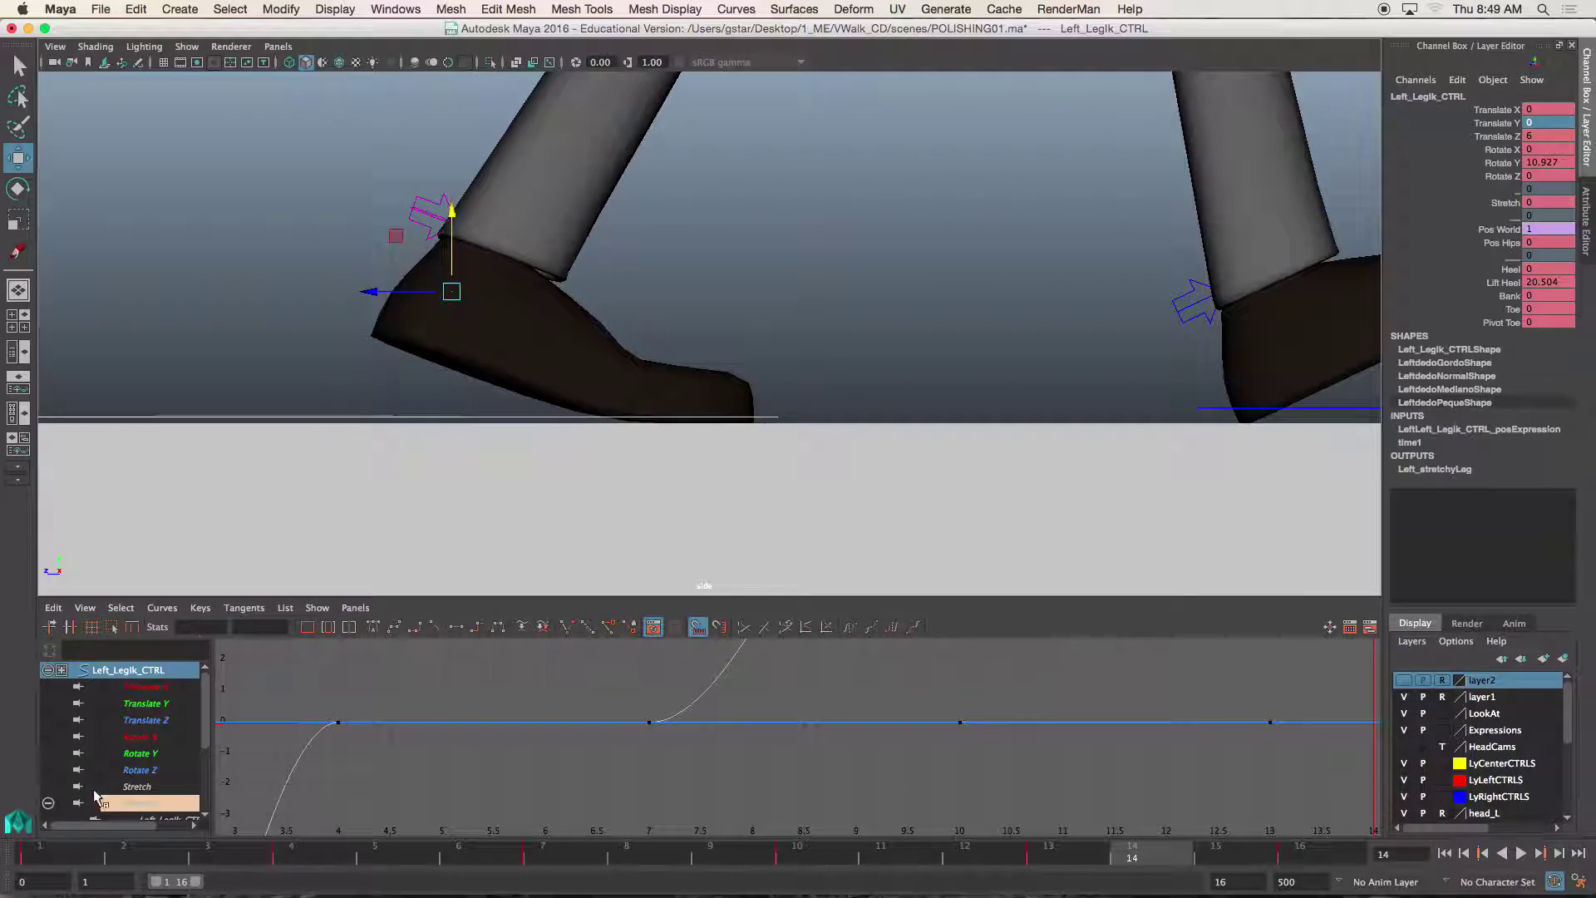
left_click(52, 856)
middle_click_drag(367, 441, 510, 488, "alt")
scroll(524, 463, "up", 2)
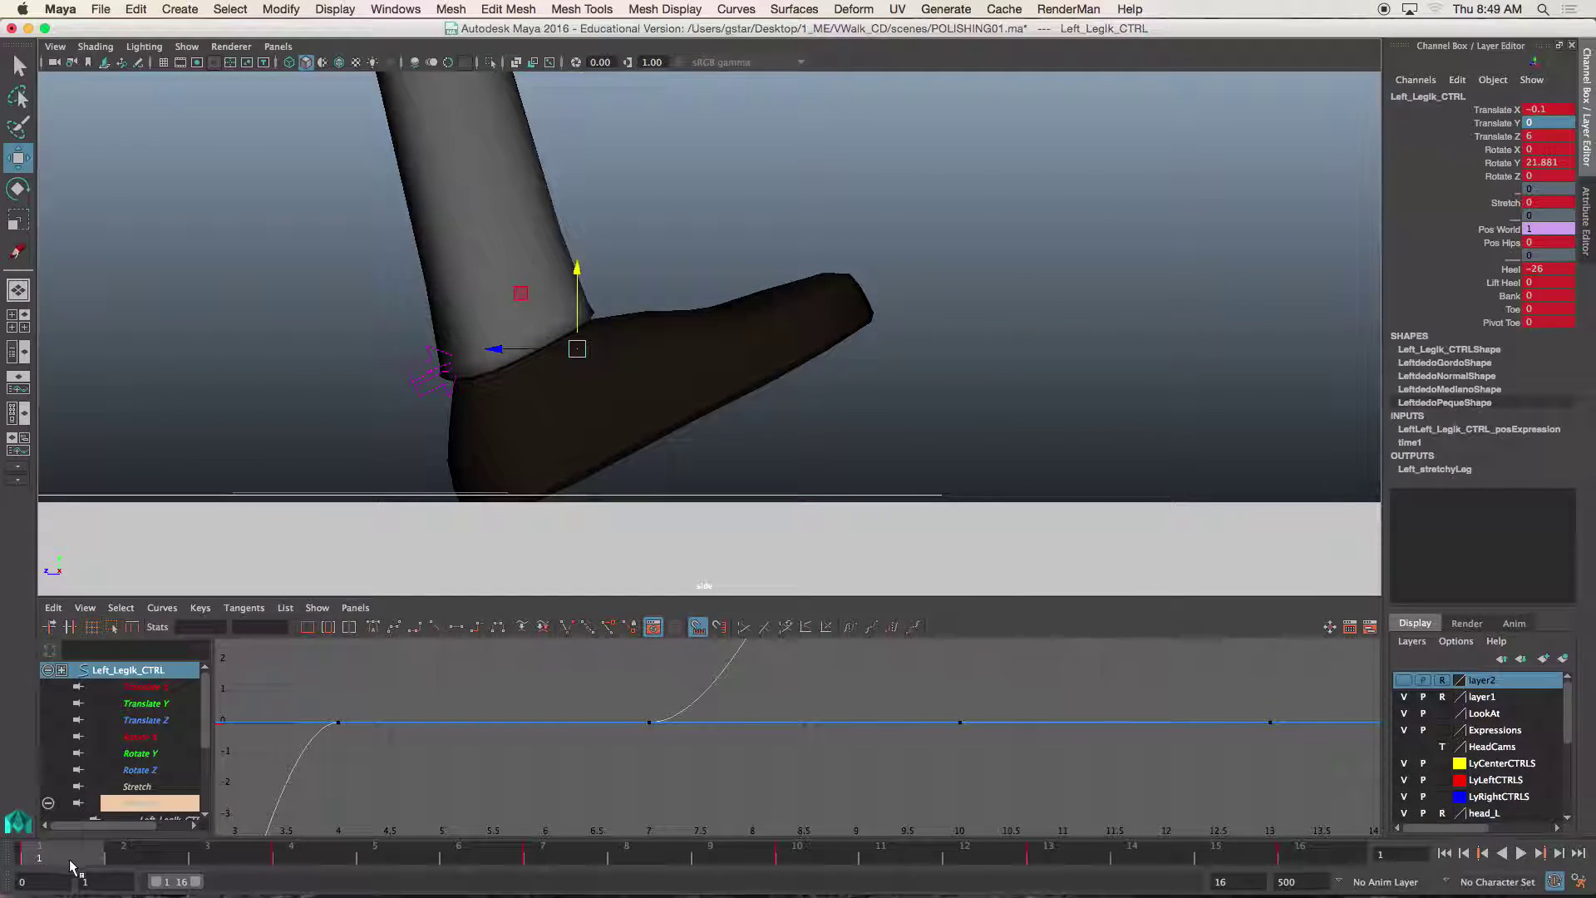
left_click_drag(76, 862, 1365, 841)
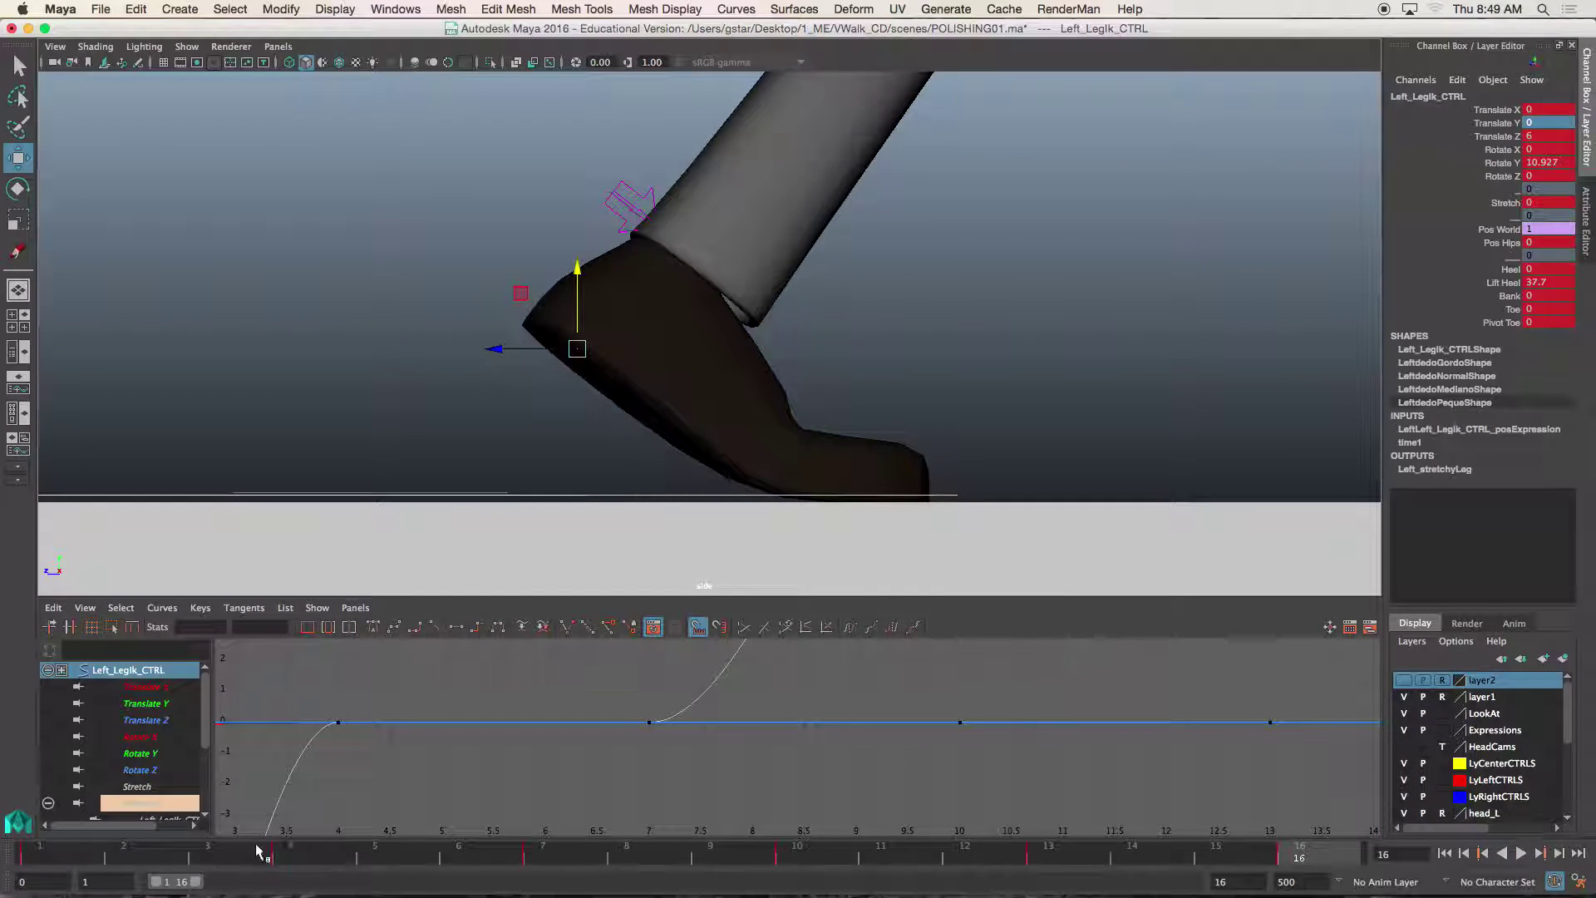
Step: Extend the playback range to frame 35 and preview the foot around frames 16-19
left_click_drag(199, 883, 235, 883)
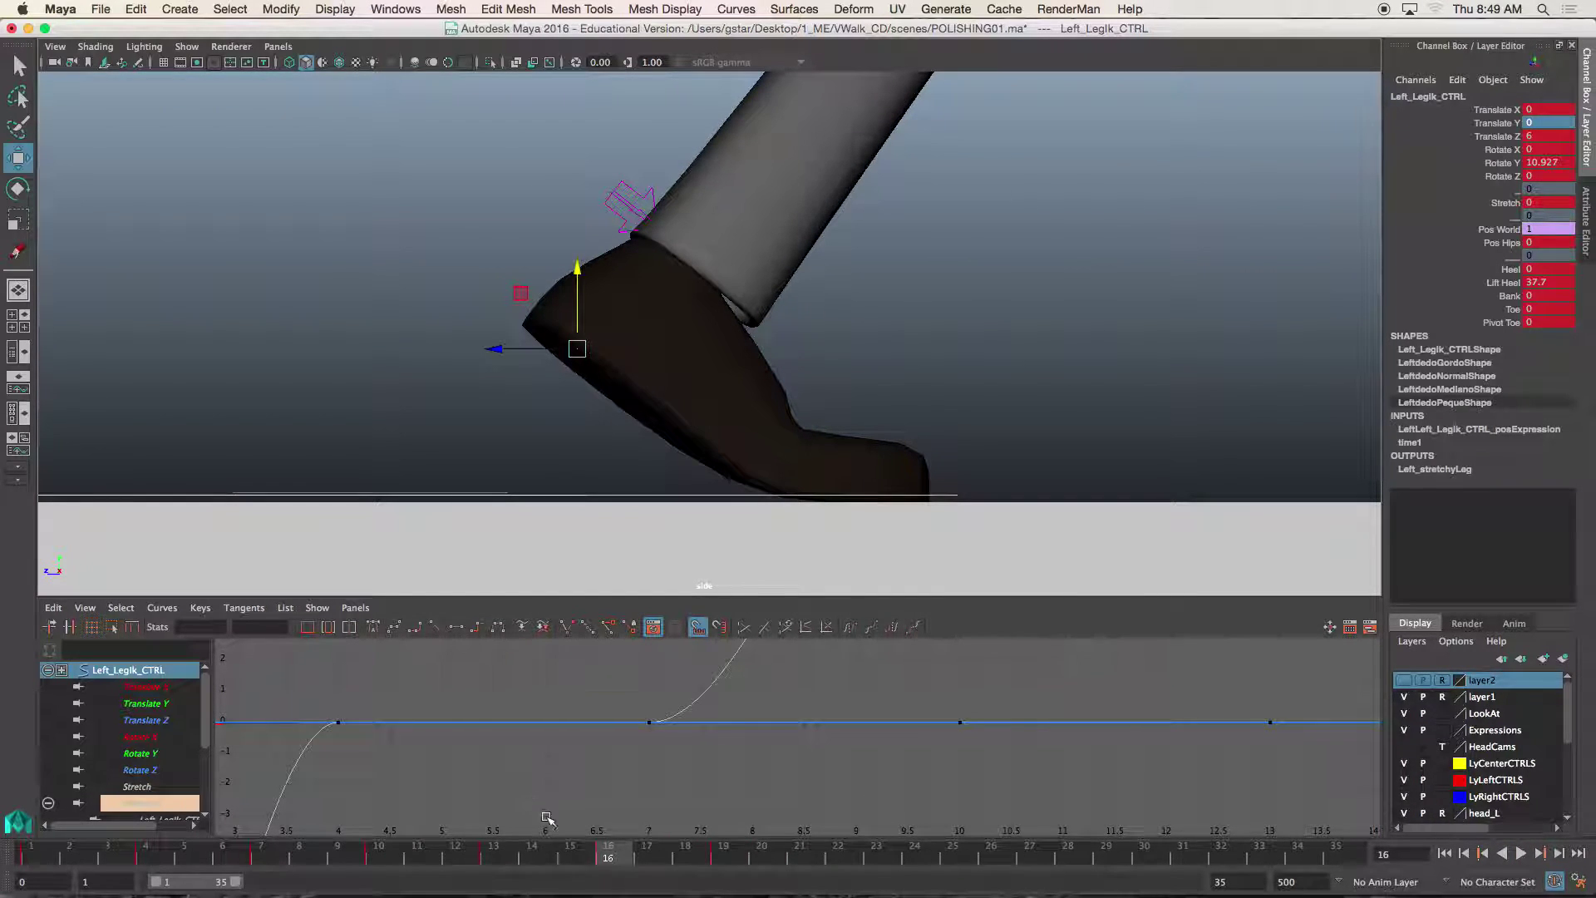
mouse_move(636, 864)
left_mouse_down()
mouse_move(649, 855)
mouse_move(624, 855)
left_mouse_up()
middle_click_drag(713, 473, 623, 412, "alt")
scroll(623, 412, "down", 5)
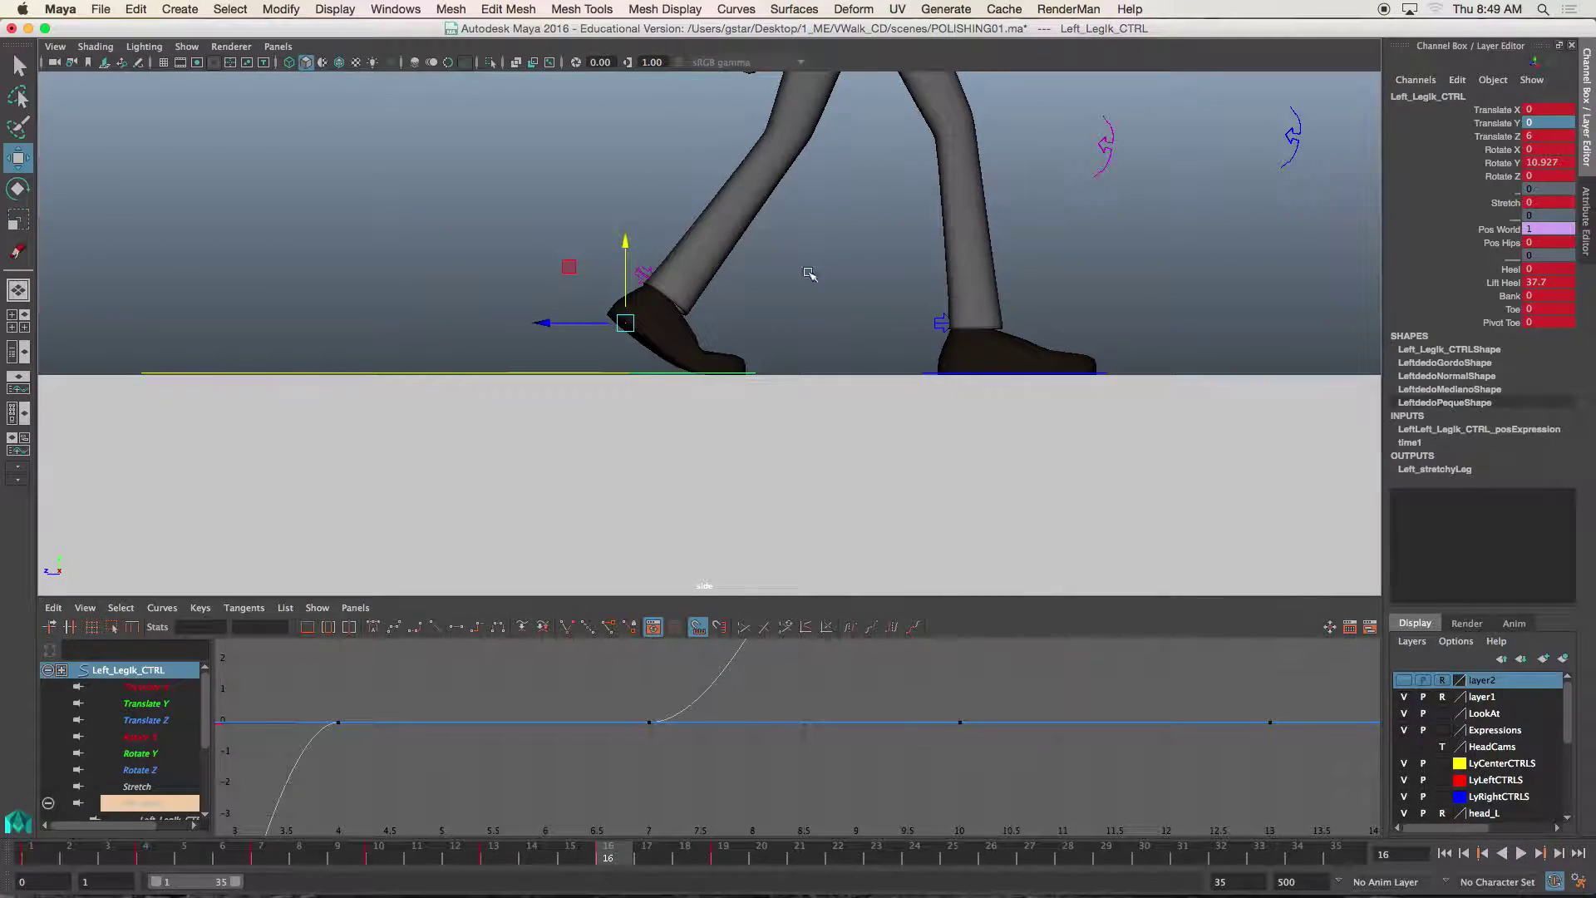
scroll(660, 428, "down", 2)
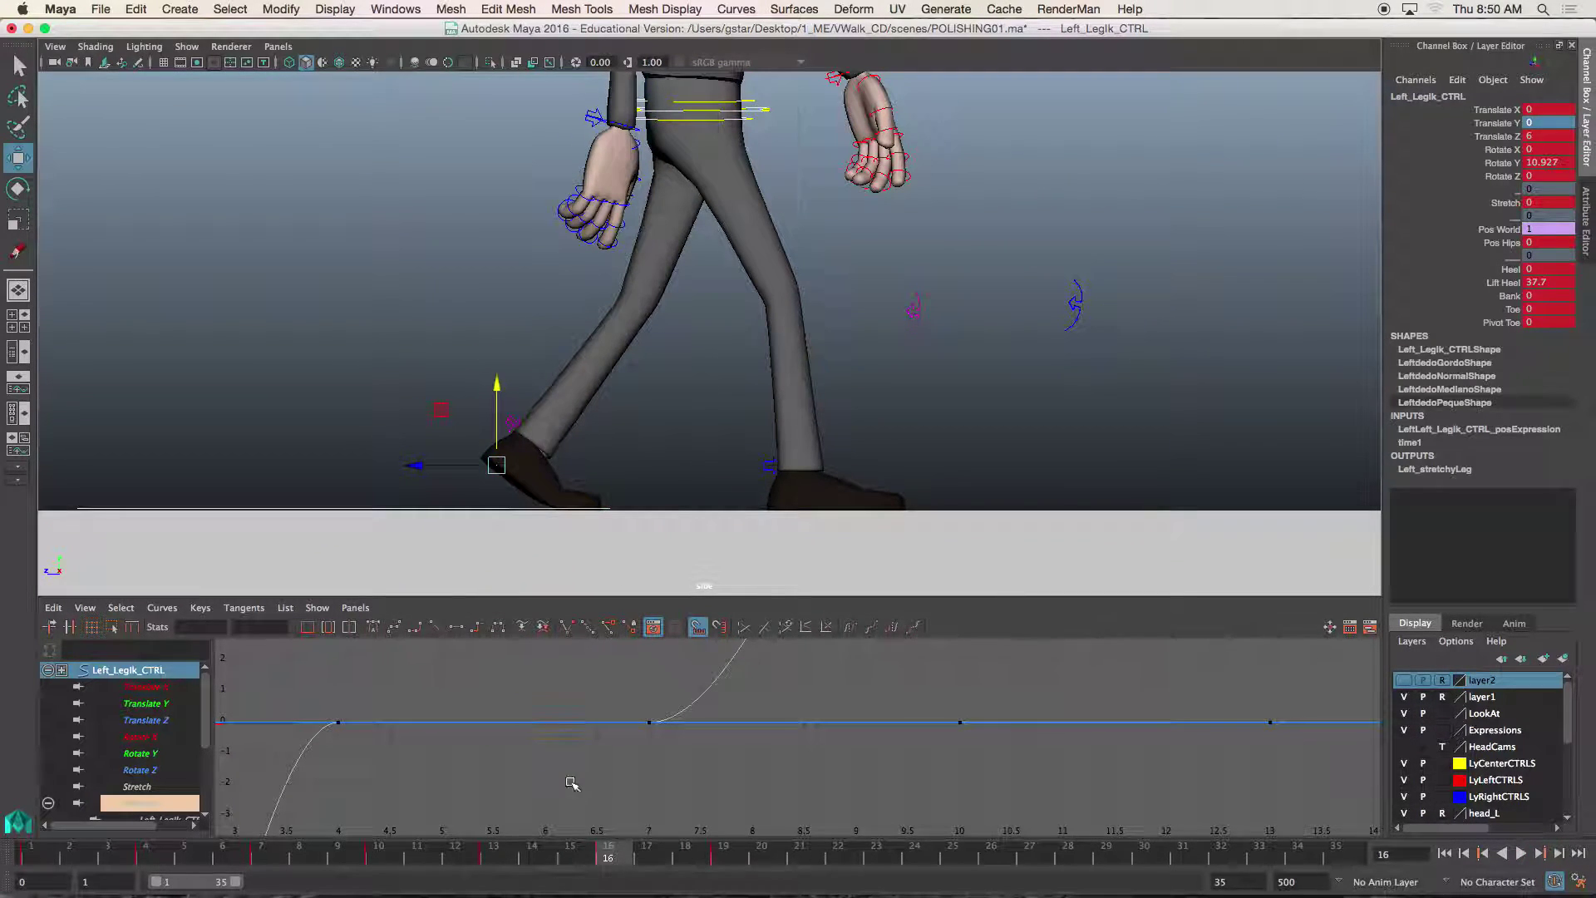
mouse_move(609, 859)
left_mouse_down()
mouse_move(742, 860)
mouse_move(610, 859)
left_mouse_up()
Step: Zoom the side view onto the left foot and bring up the Grease Pencil tools
scroll(616, 488, "up", 3)
scroll(695, 399, "up", 8)
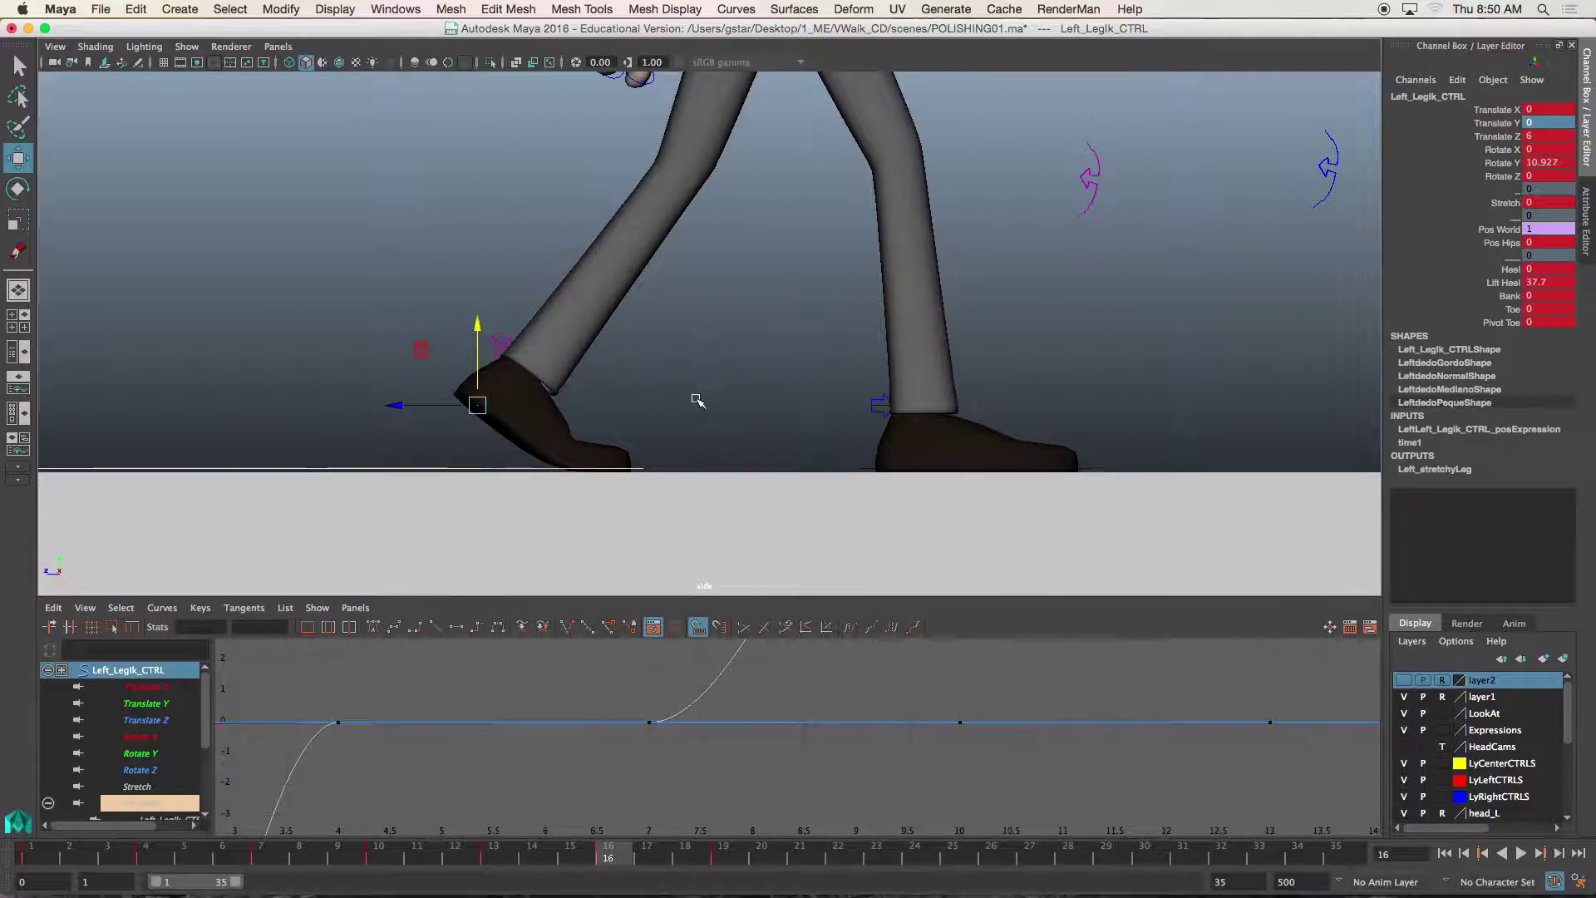
middle_click_drag(702, 358, 755, 341, "alt")
scroll(840, 338, "up", 2)
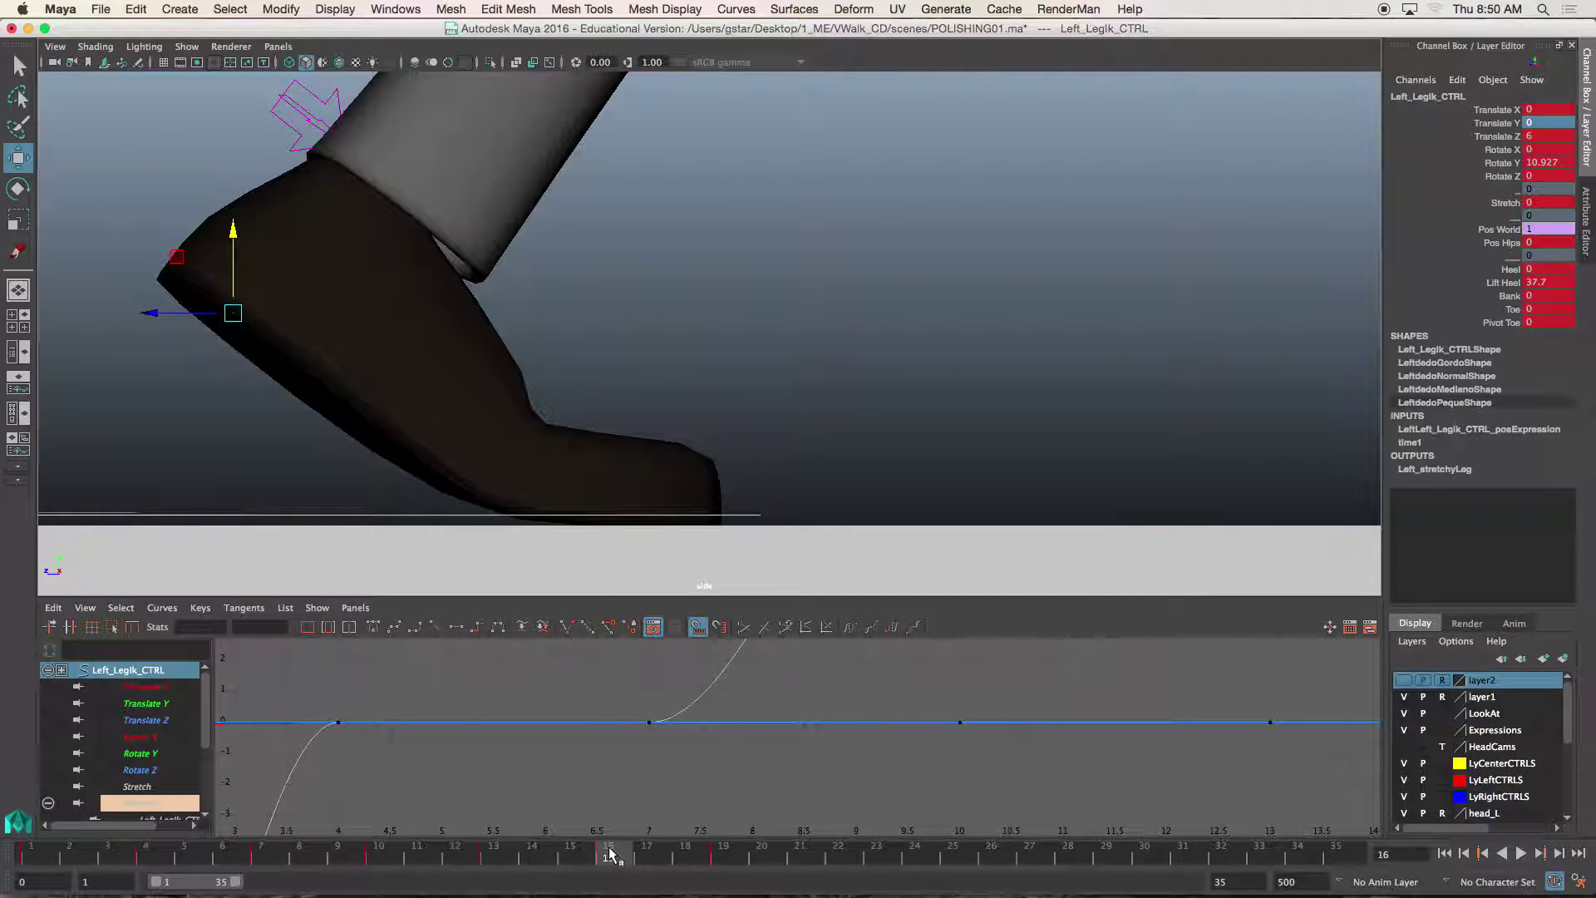
left_click(140, 63)
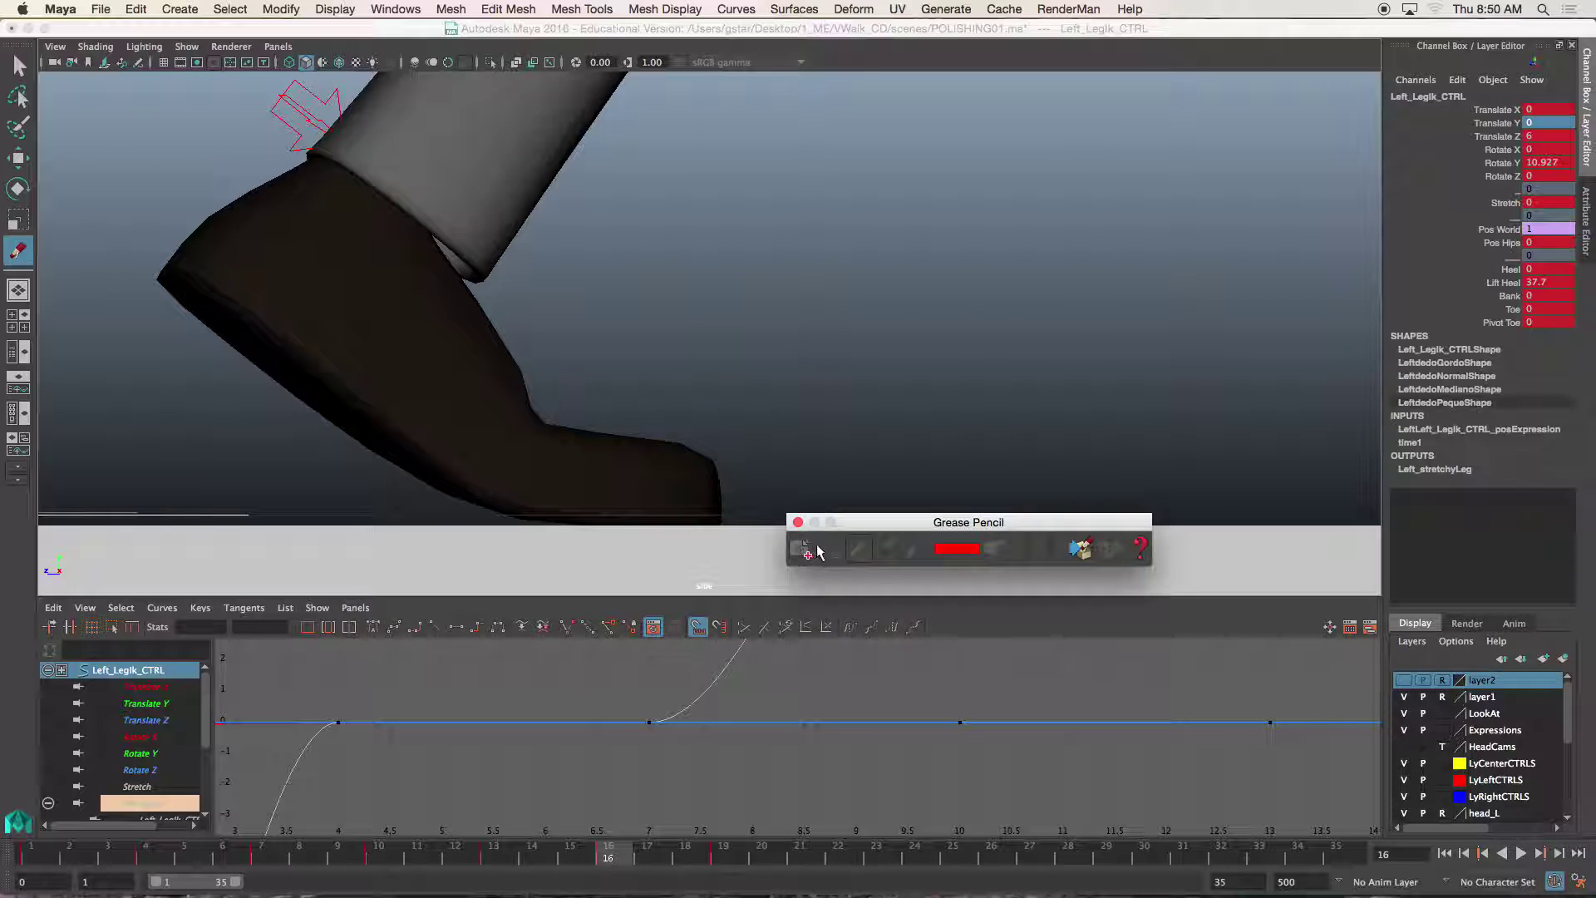
Step: Trace the left shoe's top, sole and heel in red grease pencil at frame 16
left_click(720, 509)
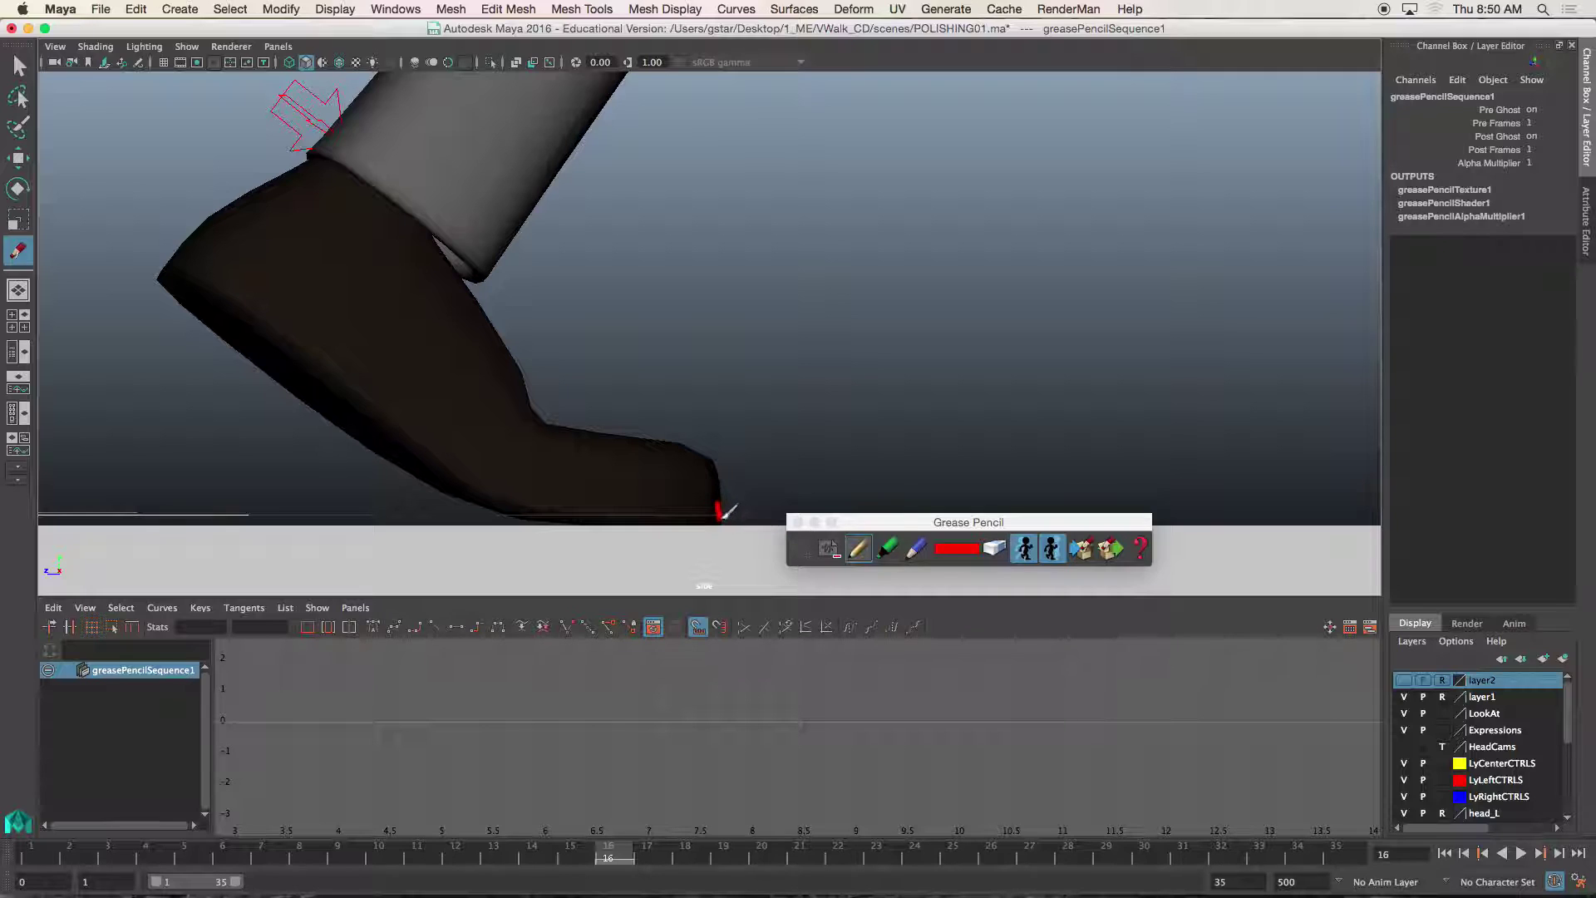
mouse_move(723, 513)
left_mouse_down()
mouse_move(719, 454)
mouse_move(690, 437)
mouse_move(538, 415)
left_mouse_up()
mouse_move(720, 519)
left_mouse_down()
mouse_move(533, 514)
mouse_move(255, 371)
left_mouse_up()
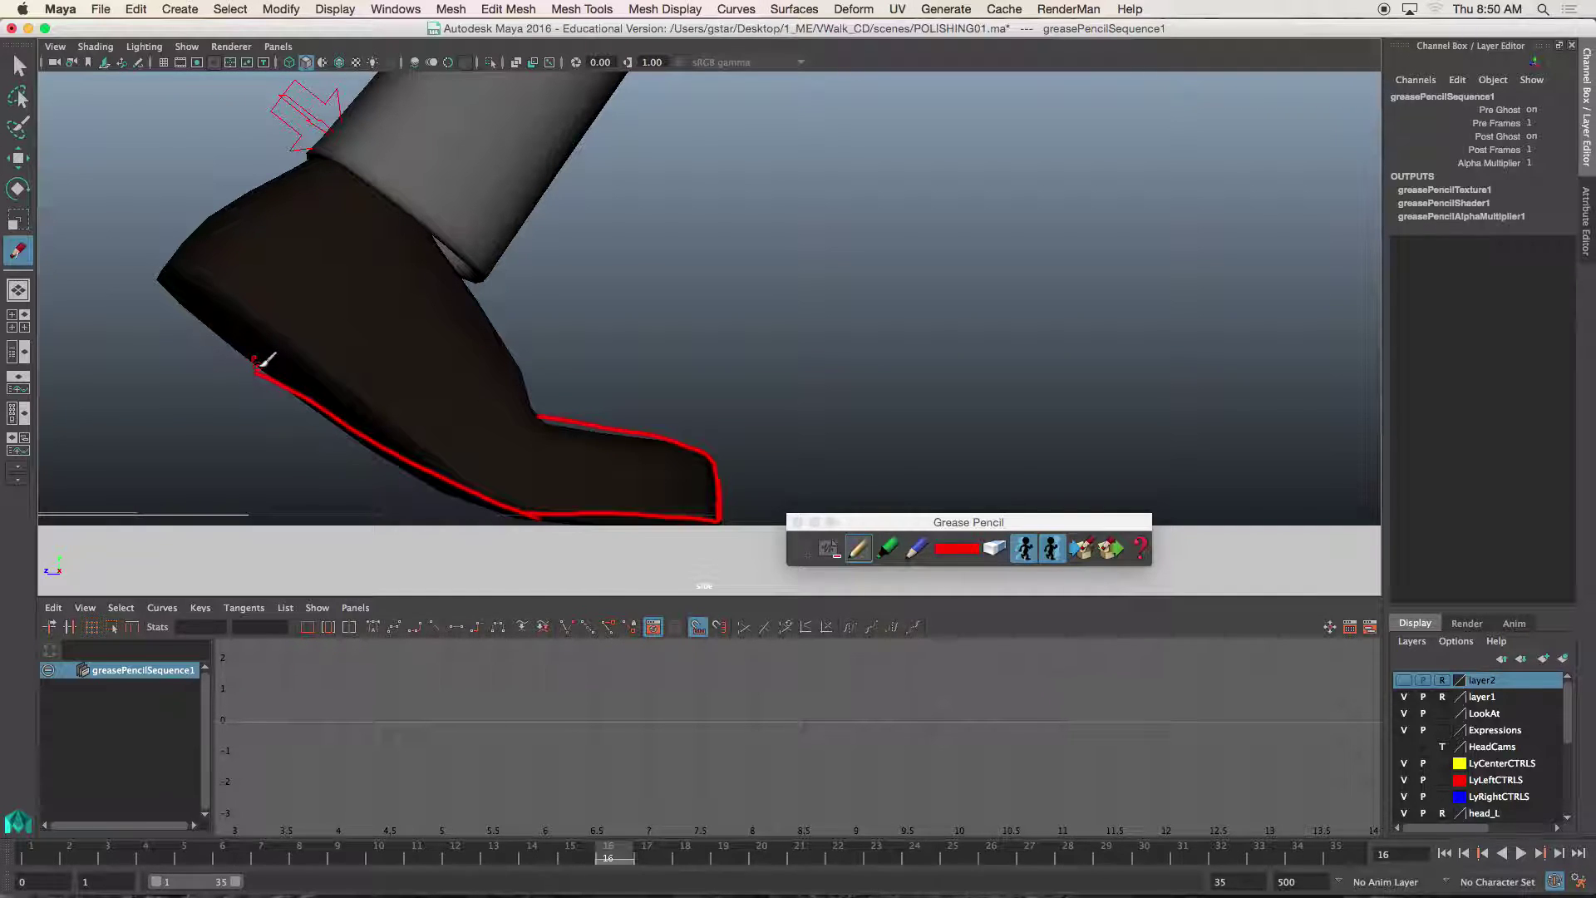
mouse_move(542, 415)
left_mouse_down()
mouse_move(487, 314)
mouse_move(330, 160)
mouse_move(237, 197)
mouse_move(174, 262)
mouse_move(179, 300)
mouse_move(288, 382)
left_mouse_up()
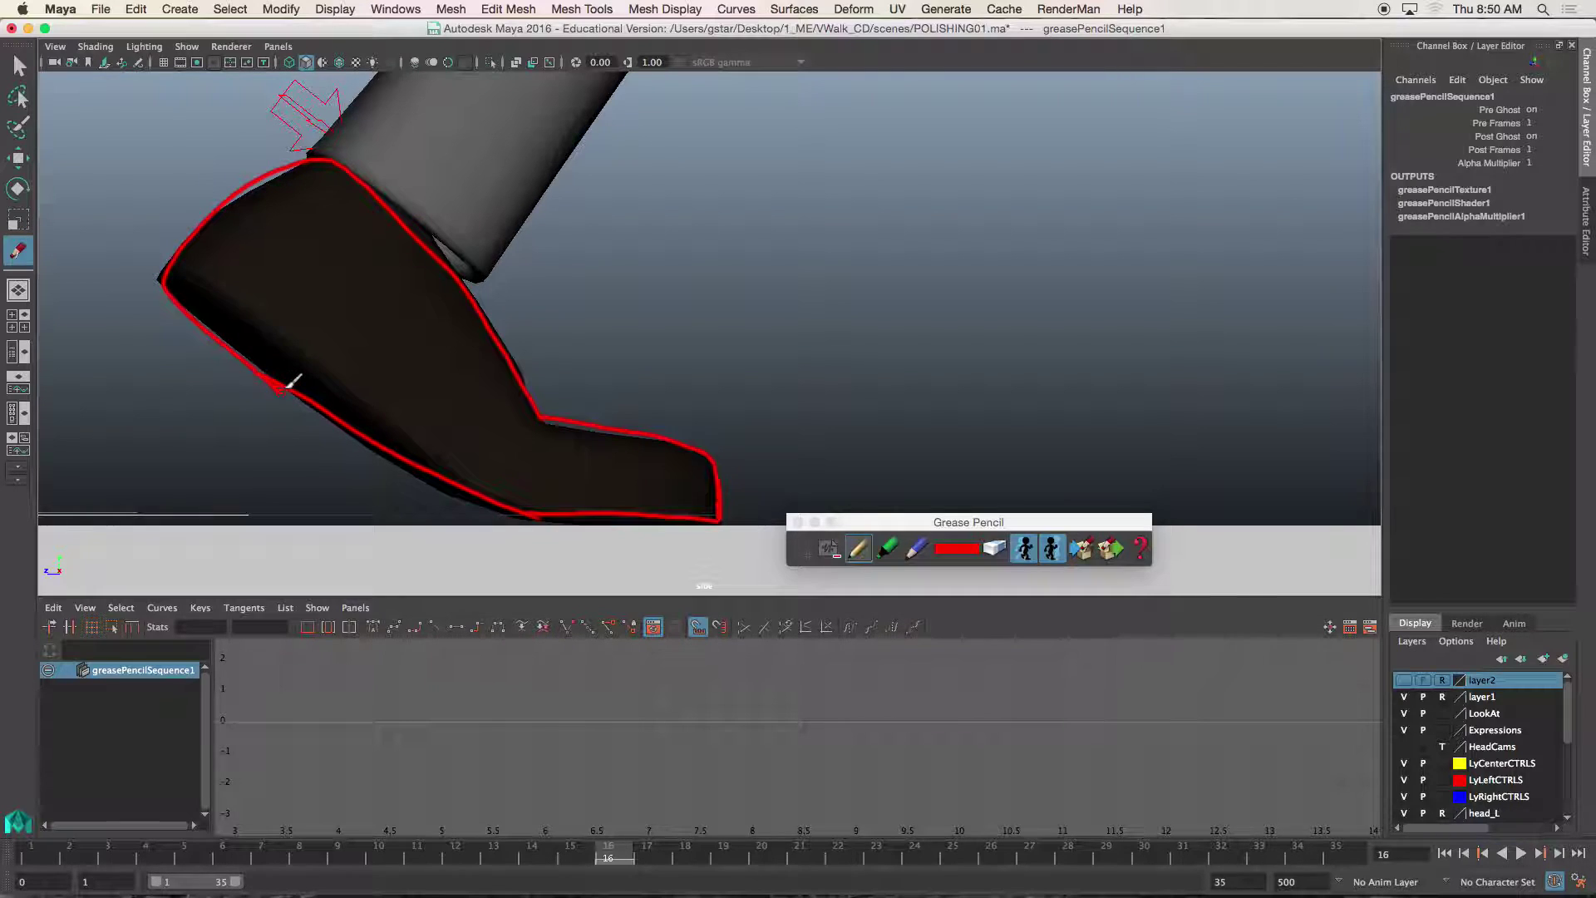
Step: Advance to frame 19 and select Left_LegIk_CTRL with the Move tool
left_click(641, 849)
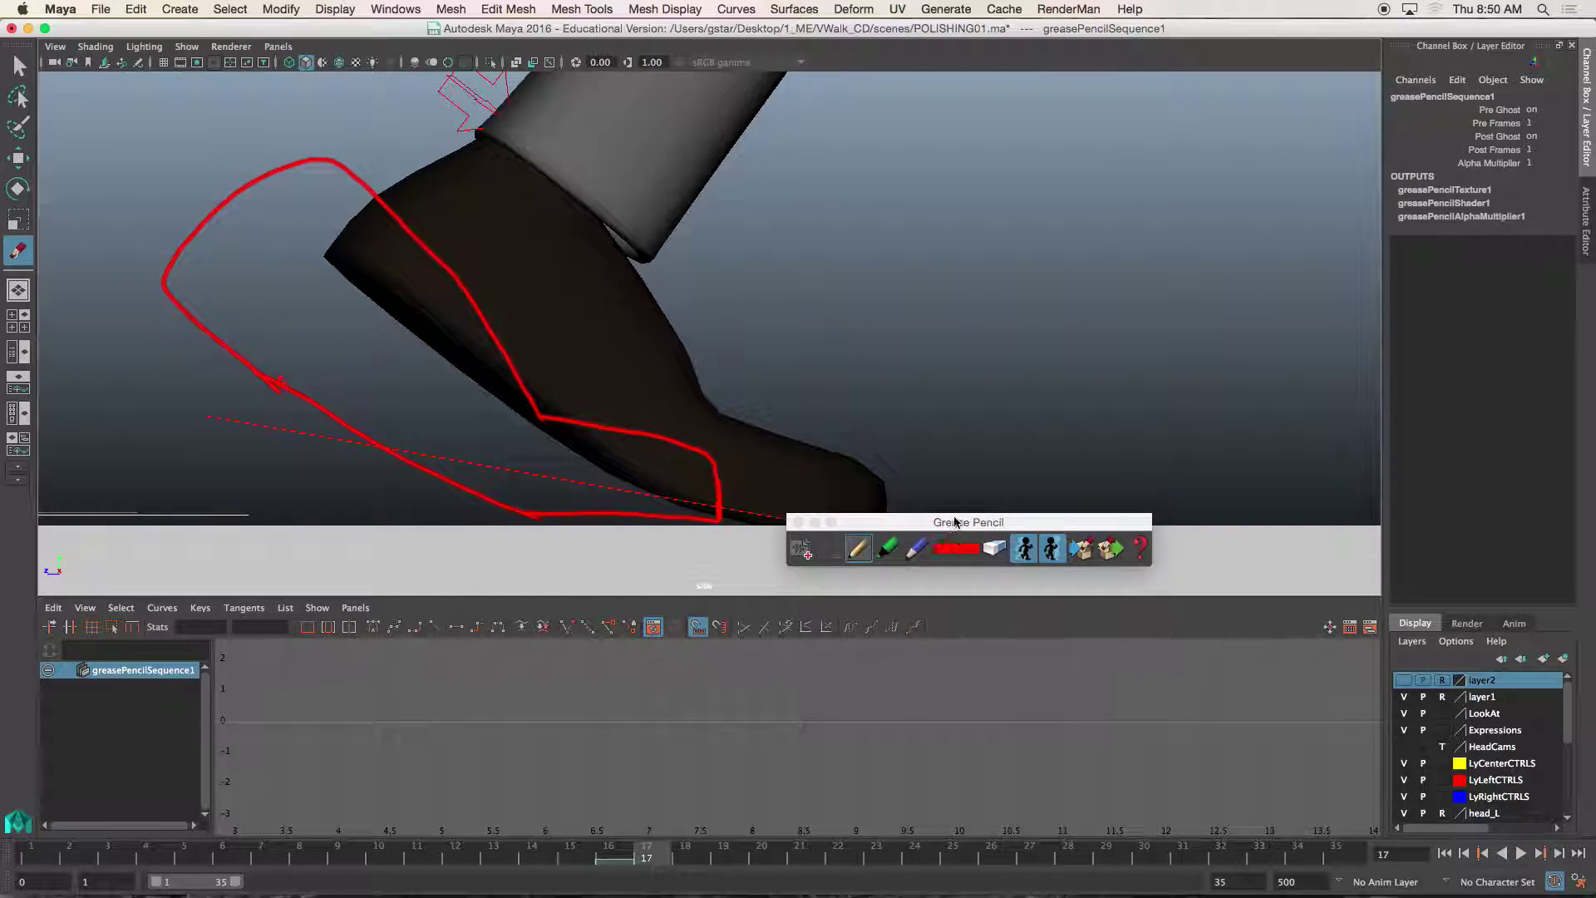
left_click_drag(657, 860, 704, 847)
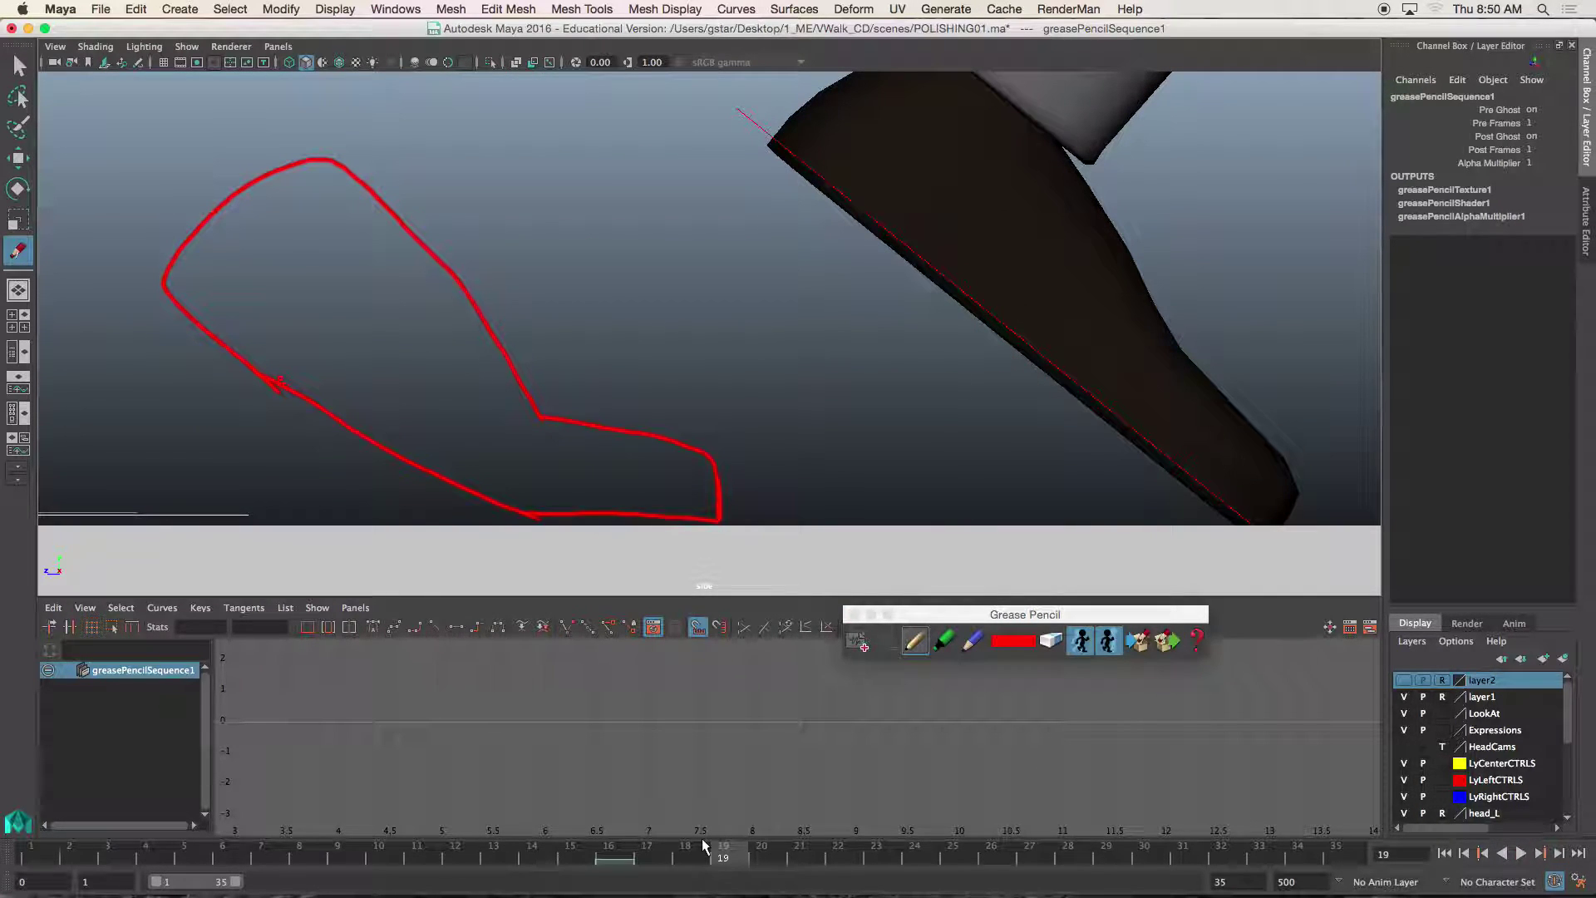
key("w")
left_click(763, 131)
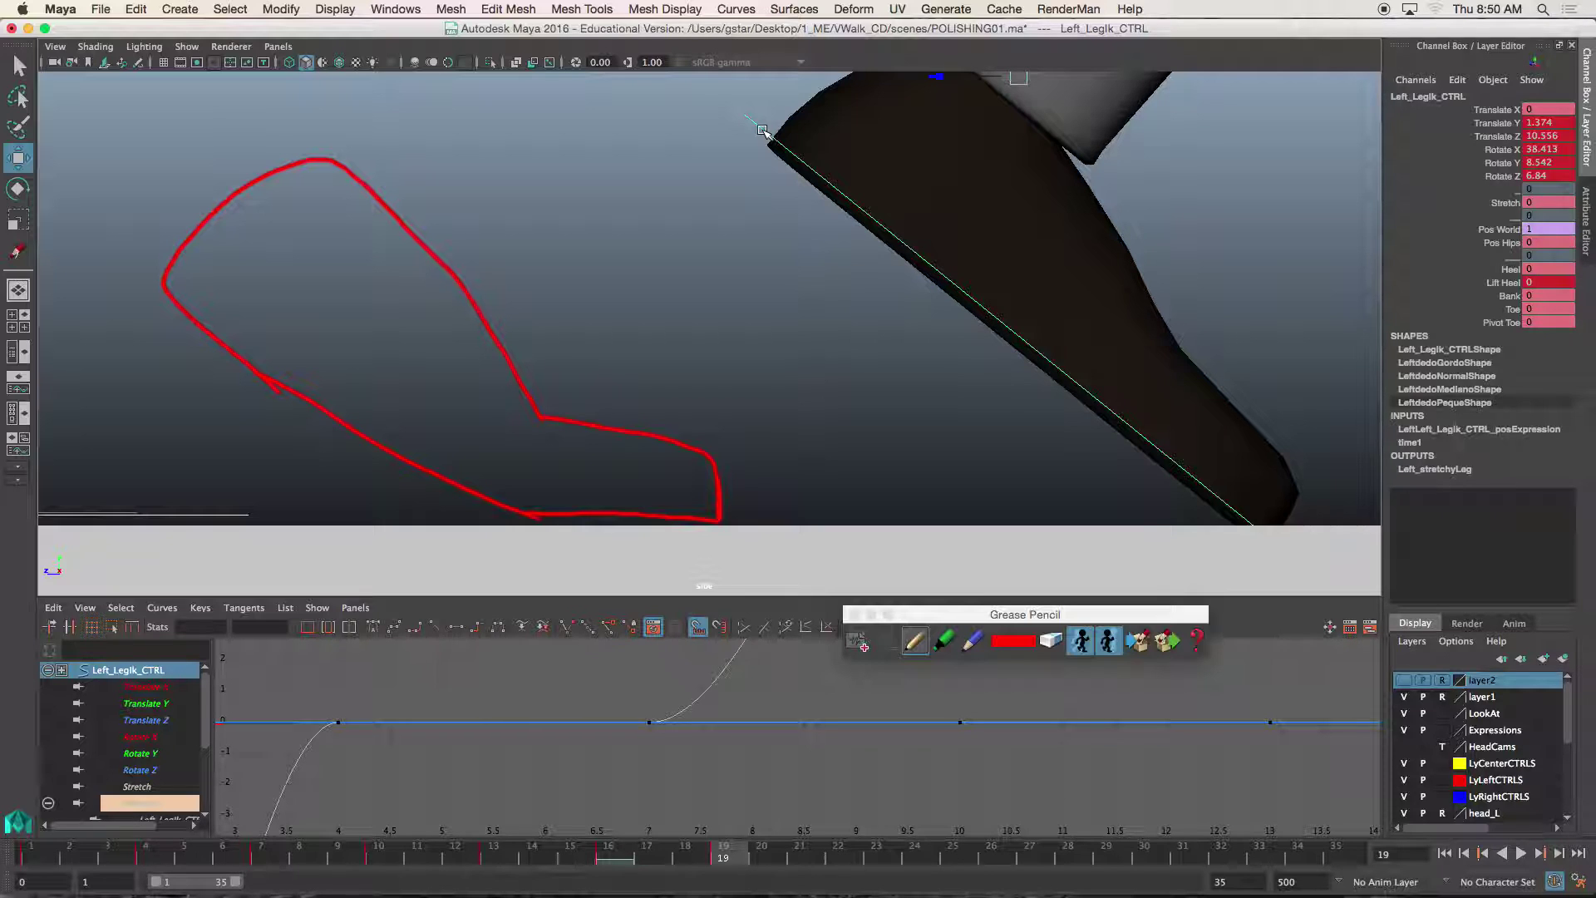
Step: At frame 19, lift the left foot up and forward and raise the hips slightly
scroll(903, 185, "down", 5)
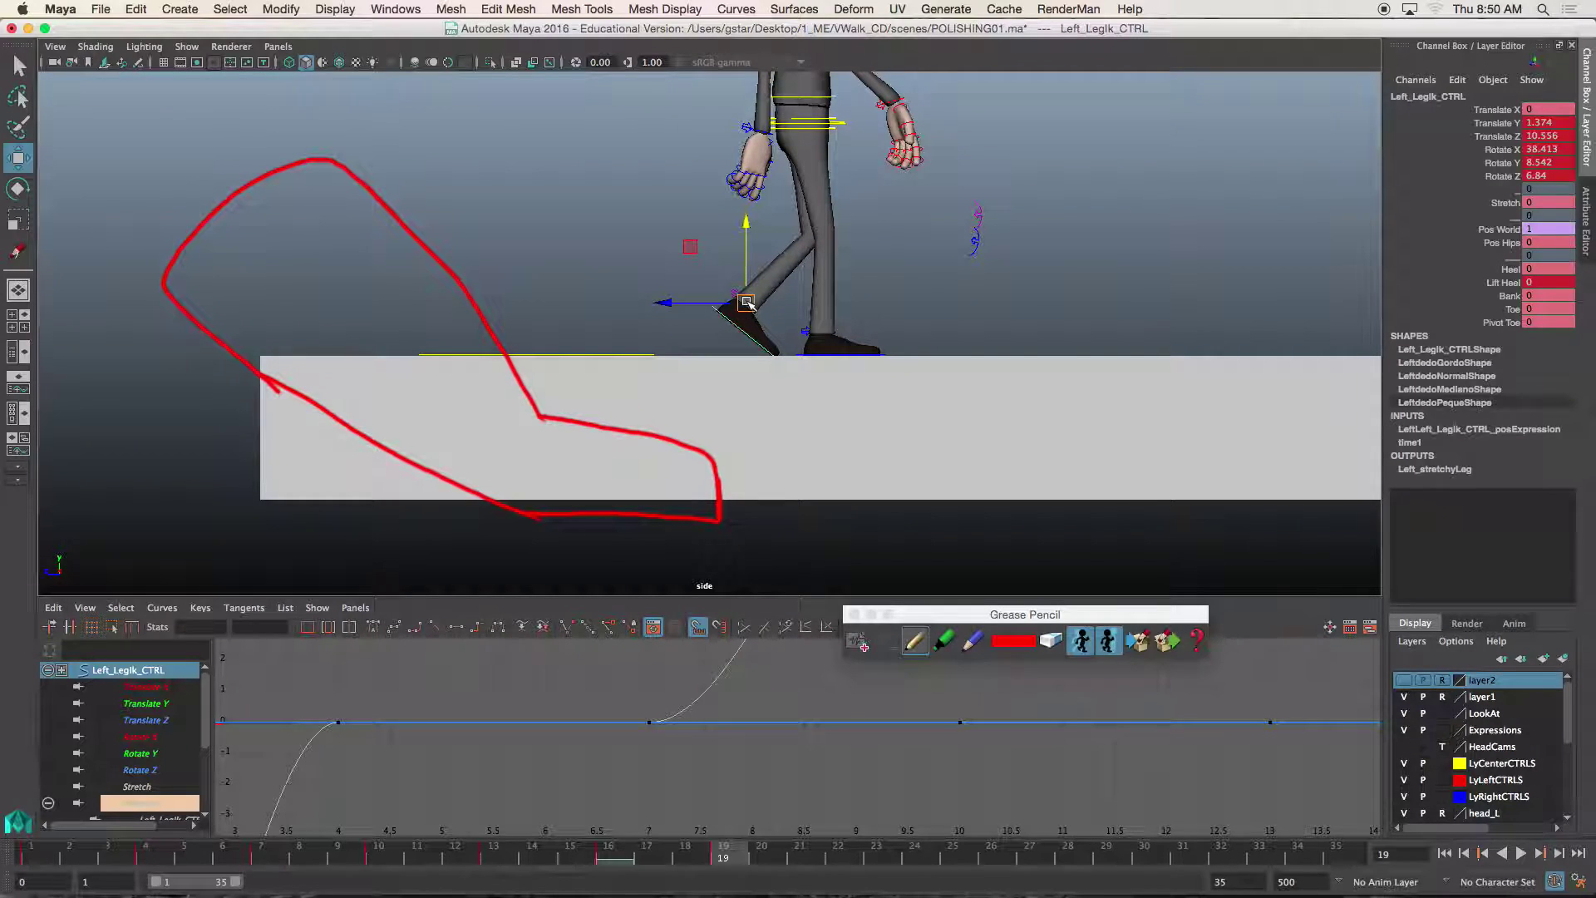
left_click_drag(746, 302, 762, 292)
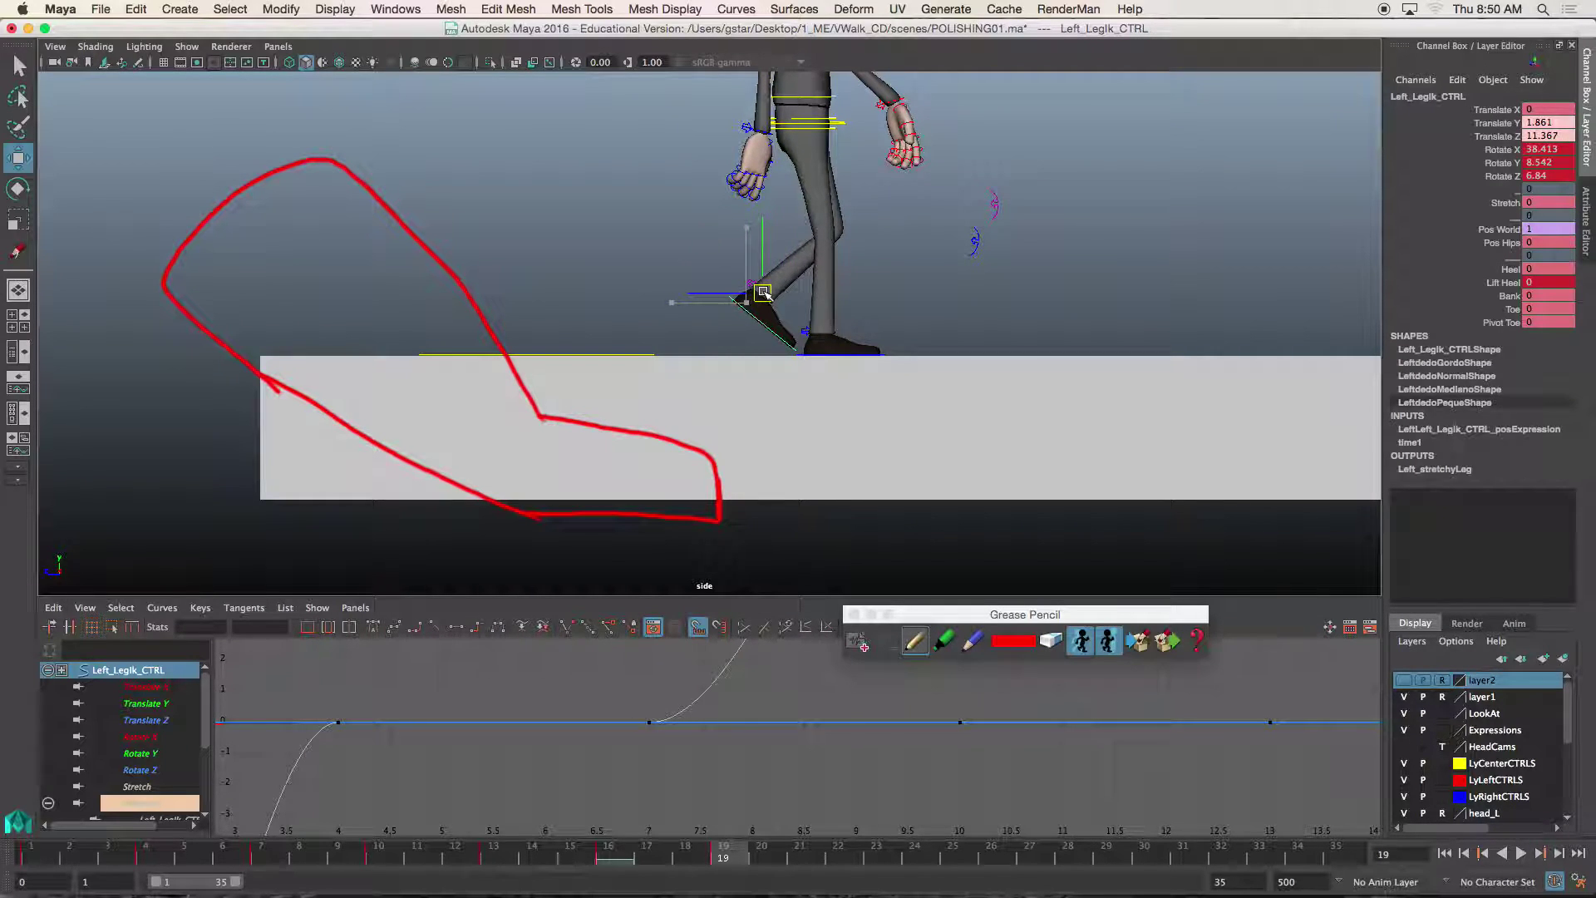
left_click(832, 125)
left_click_drag(782, 123, 789, 356)
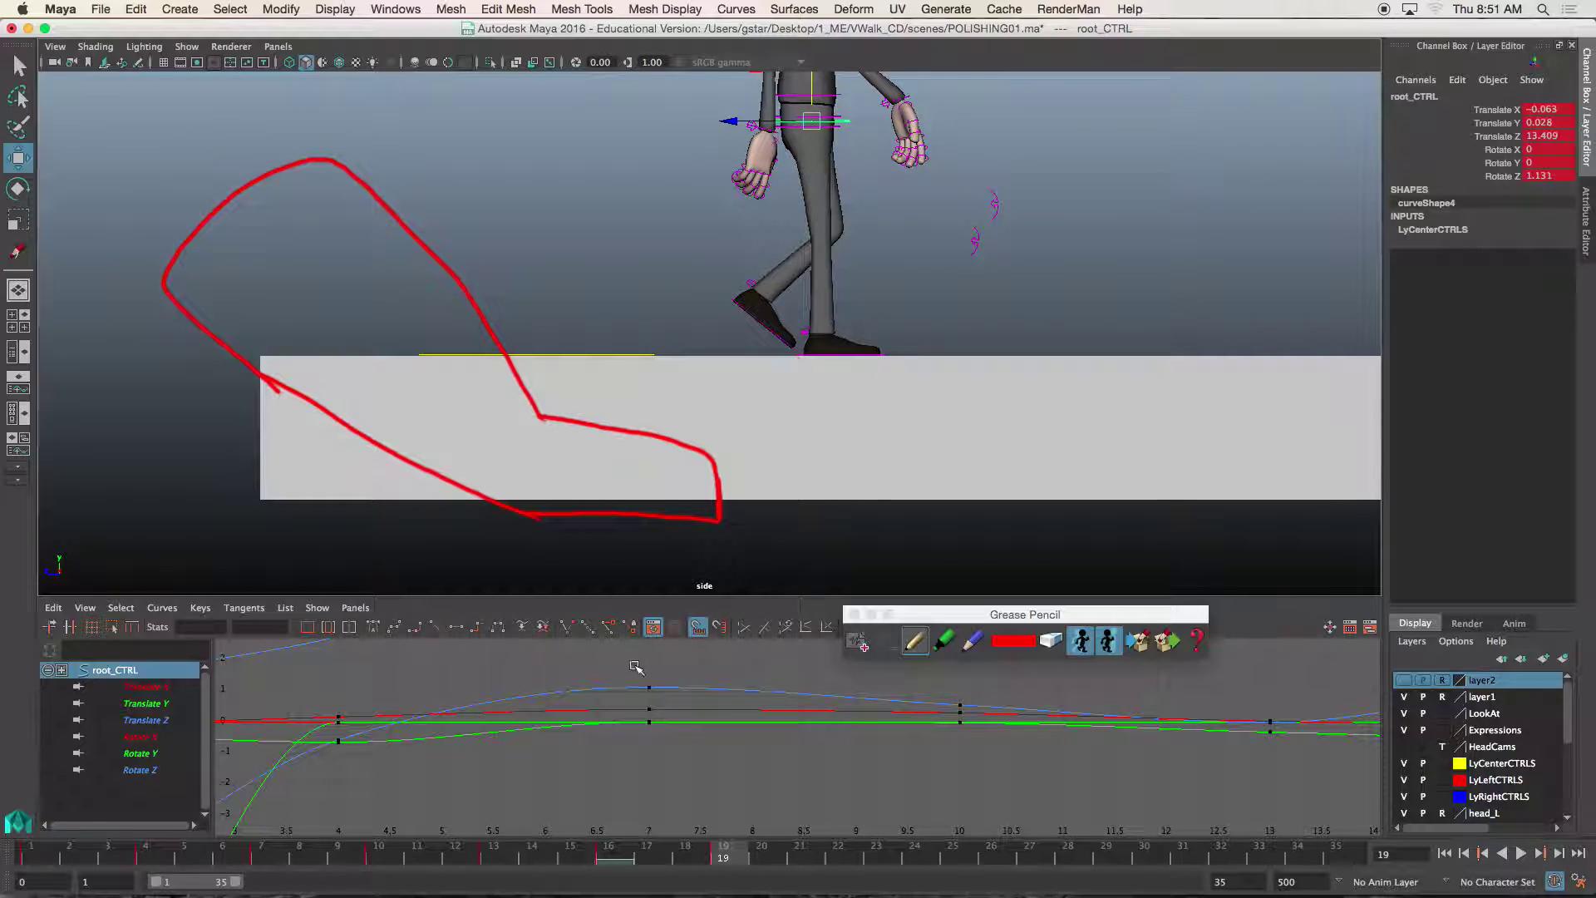
Step: Delete the red foot outline at frame 16, then return to frame 19 with Move
left_click(612, 856)
scroll(684, 488, "up", 10)
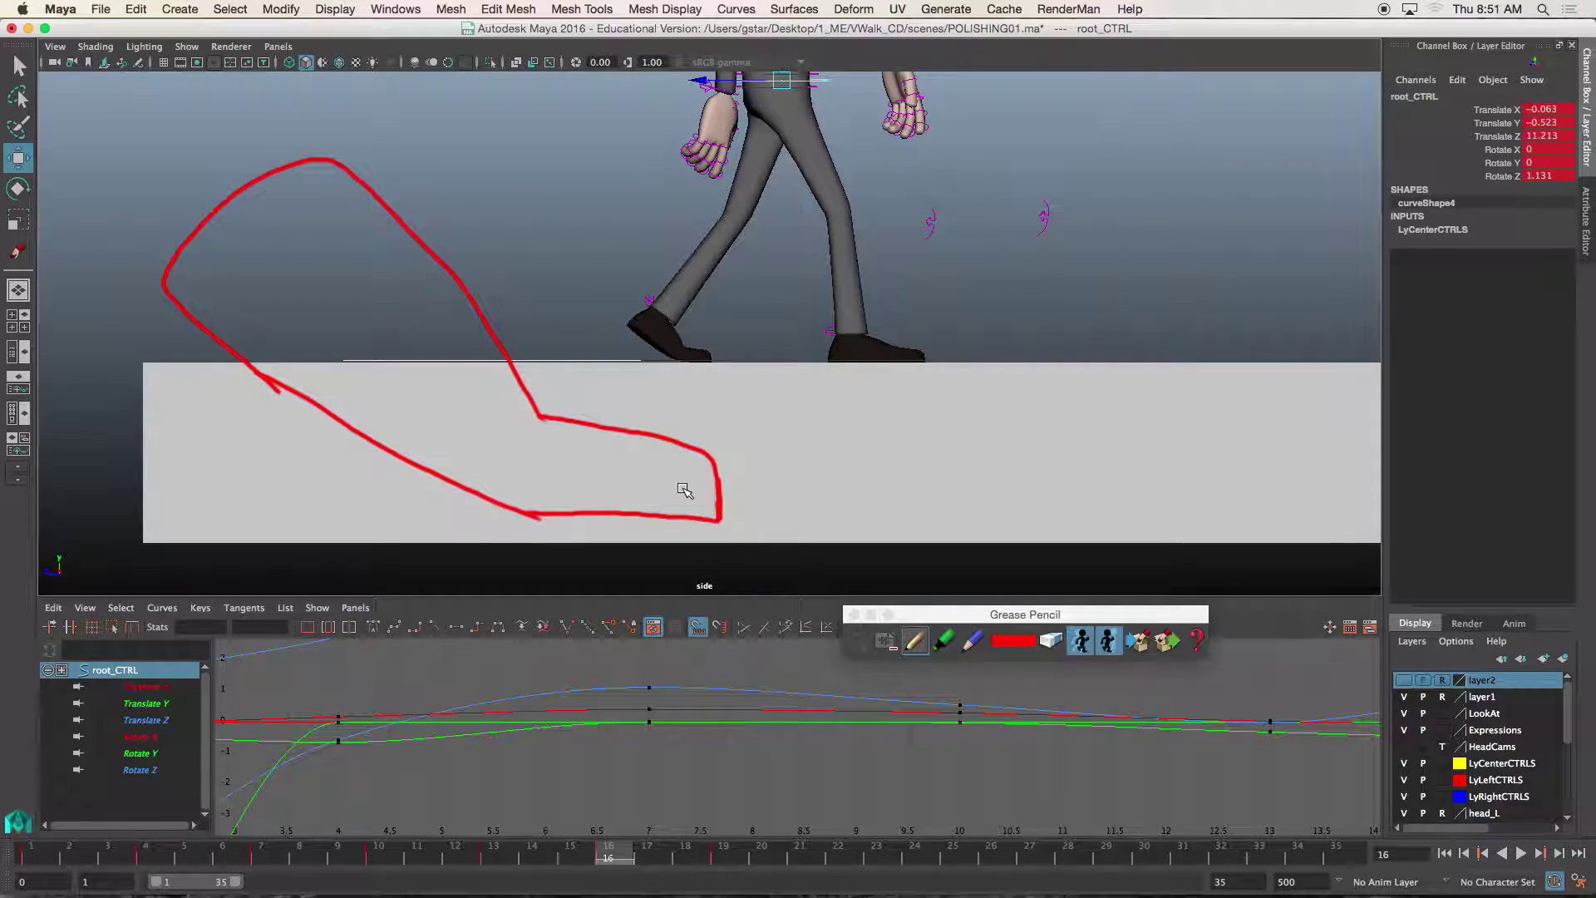
scroll(682, 488, "up", 2)
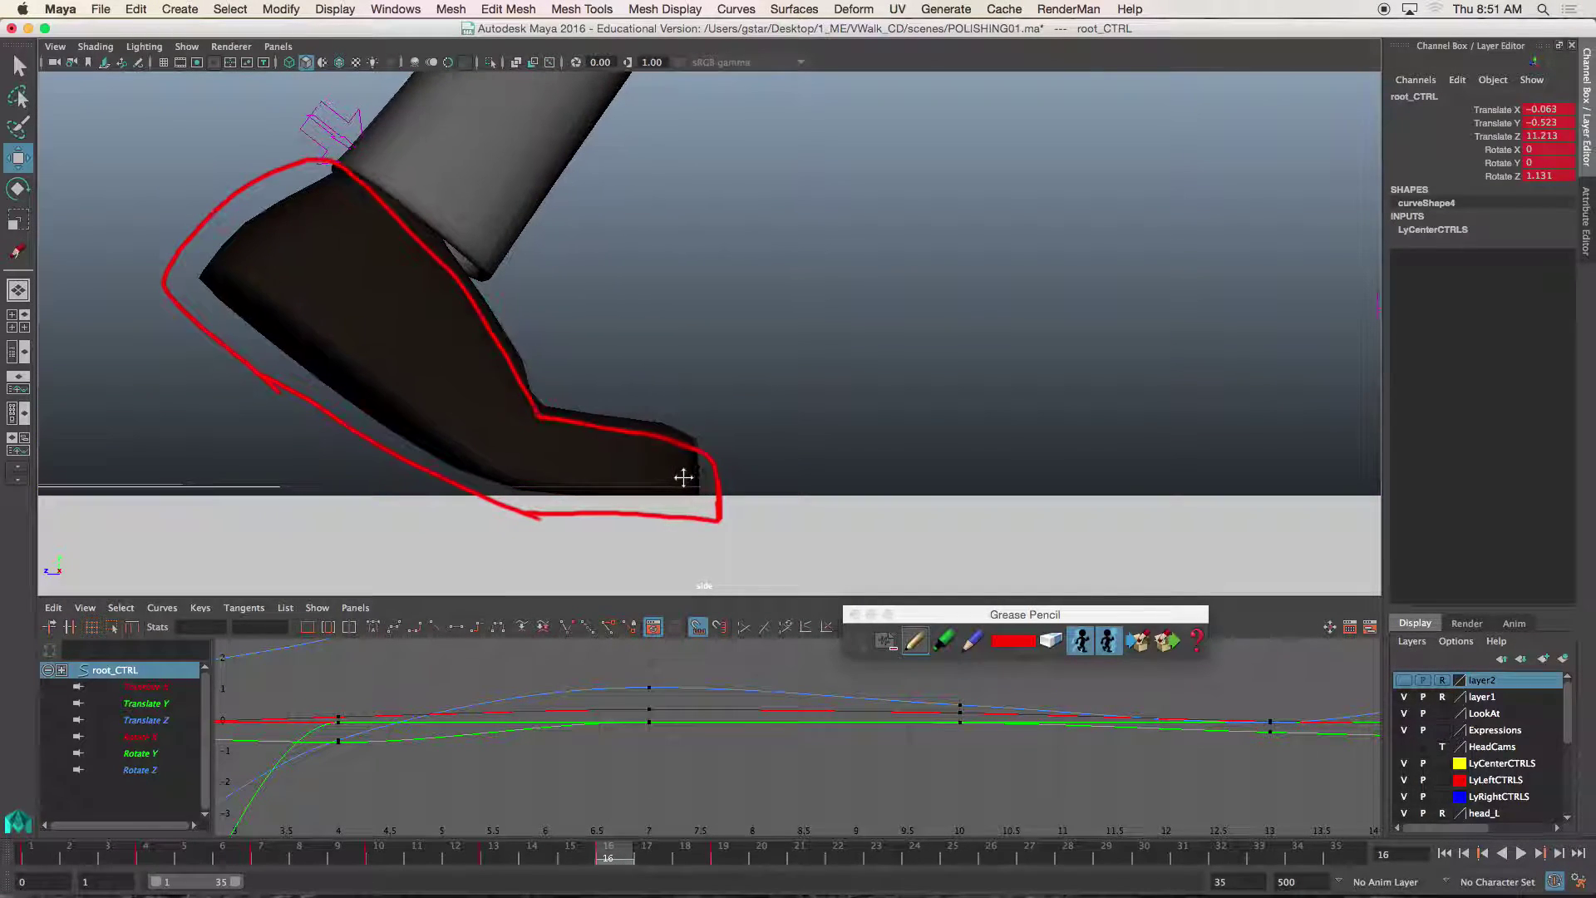
scroll(677, 475, "down", 4)
left_click(883, 642)
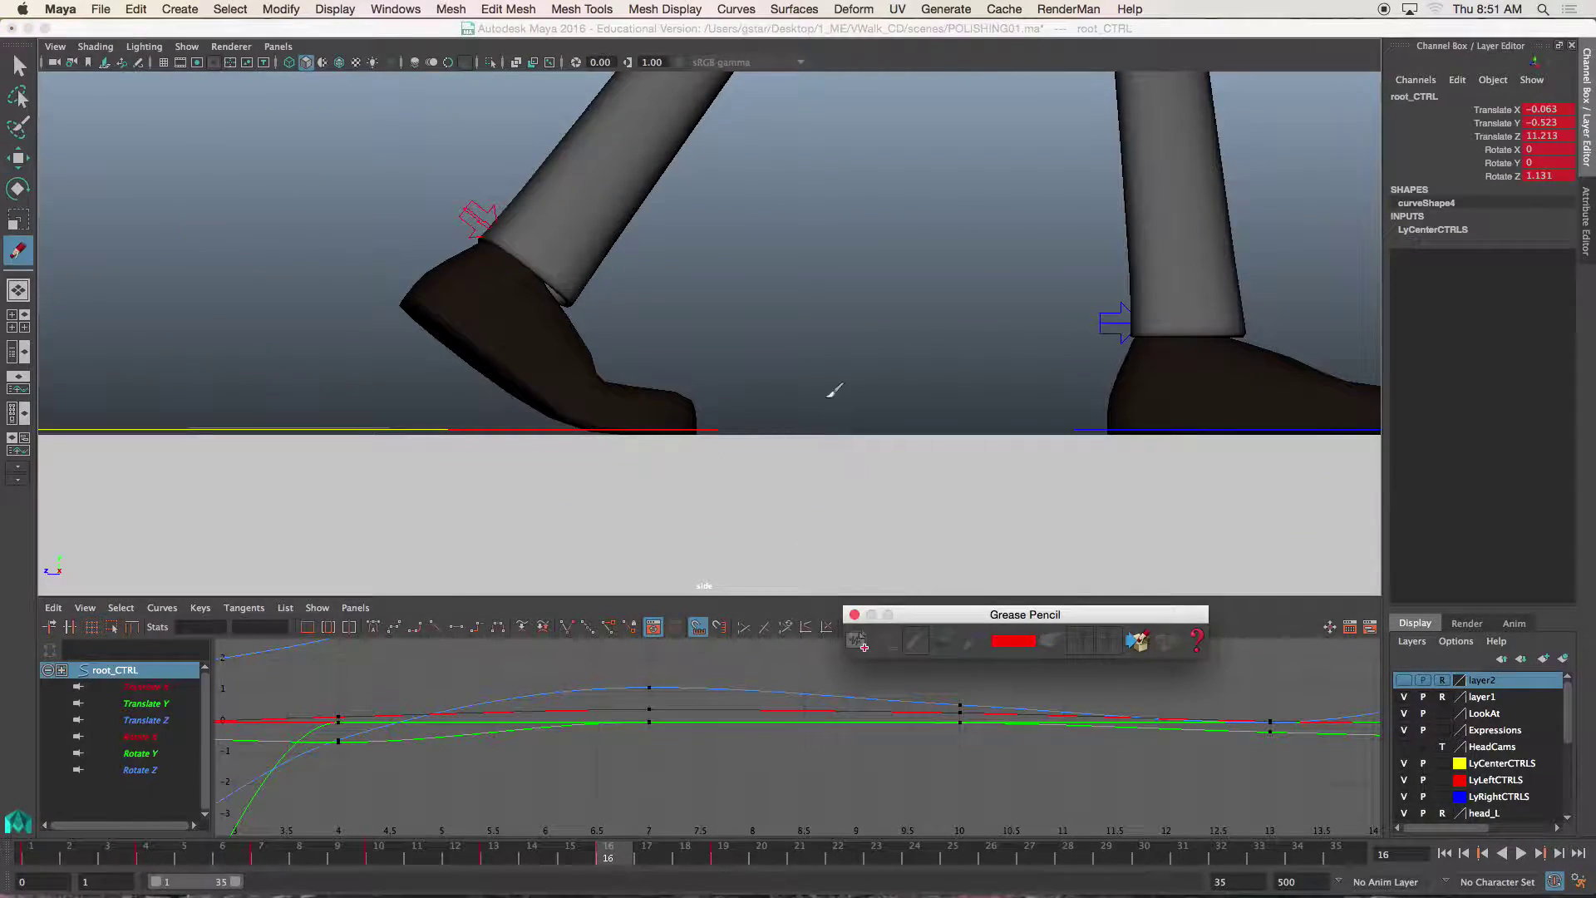
scroll(832, 385, "down", 3)
scroll(720, 491, "up", 3)
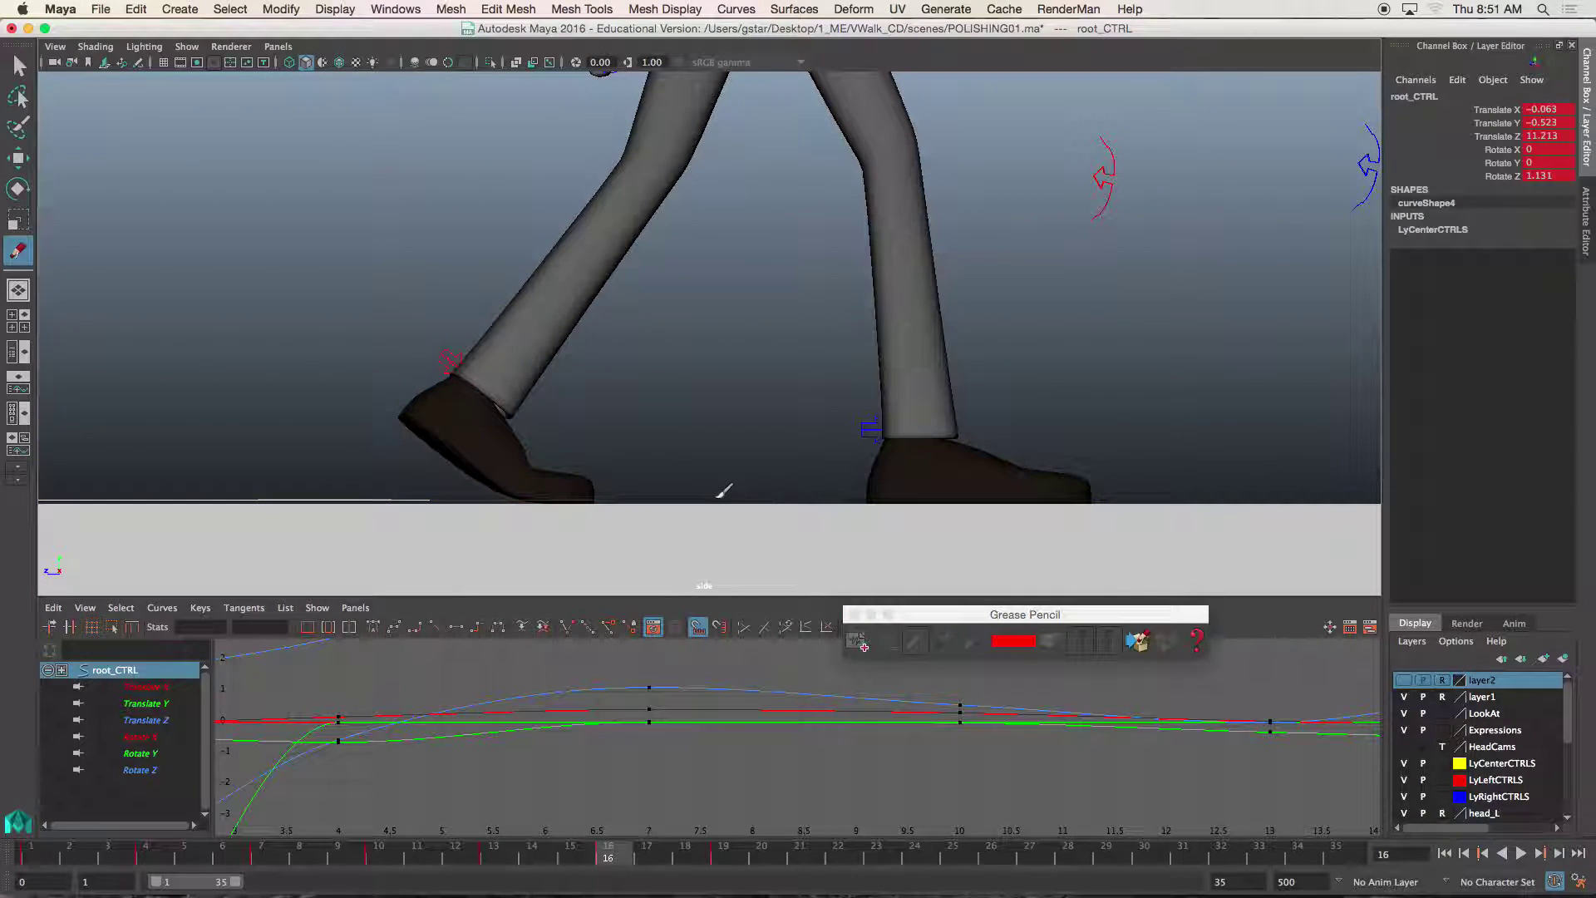
key("w")
left_click(719, 848)
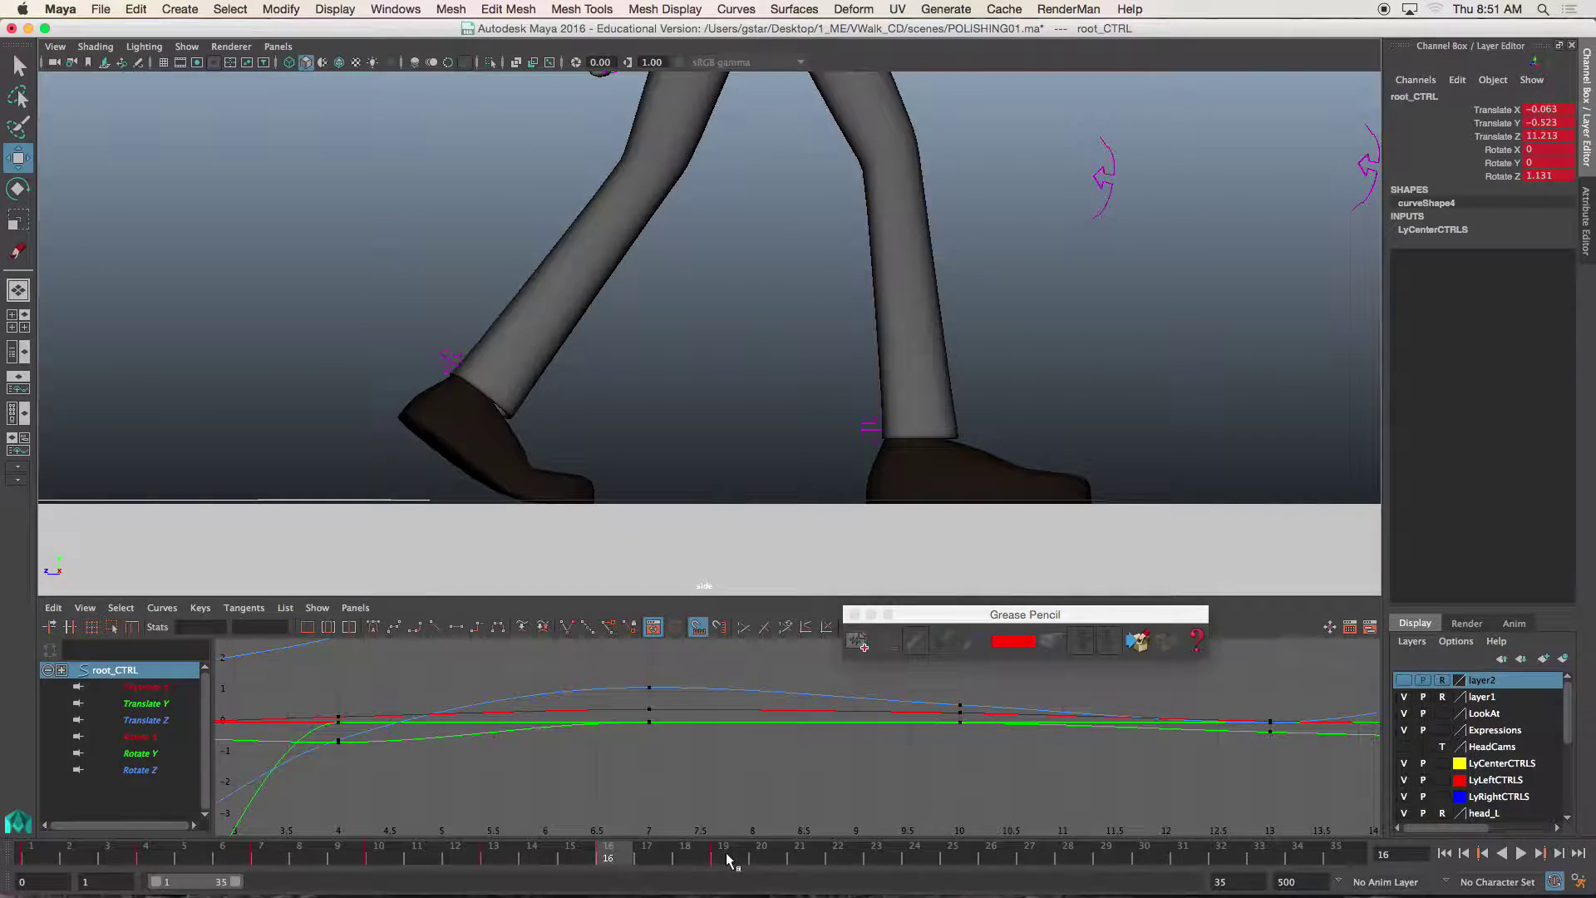
Step: Add a grease pencil frame and outline the raised left foot in red at frame 19
left_click(857, 644)
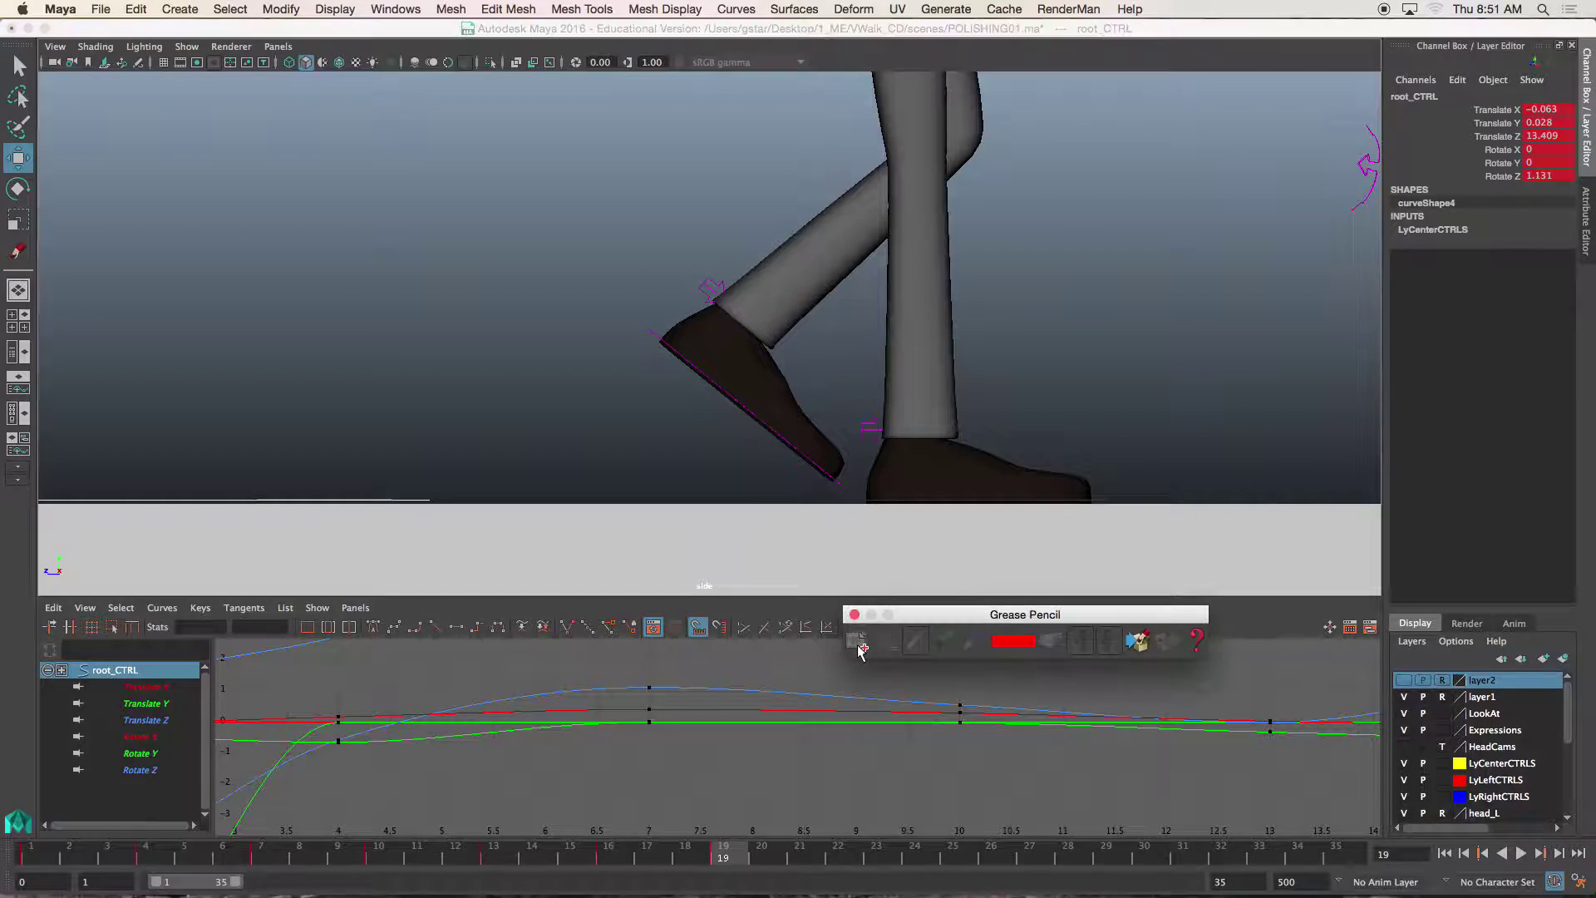
left_click(840, 474)
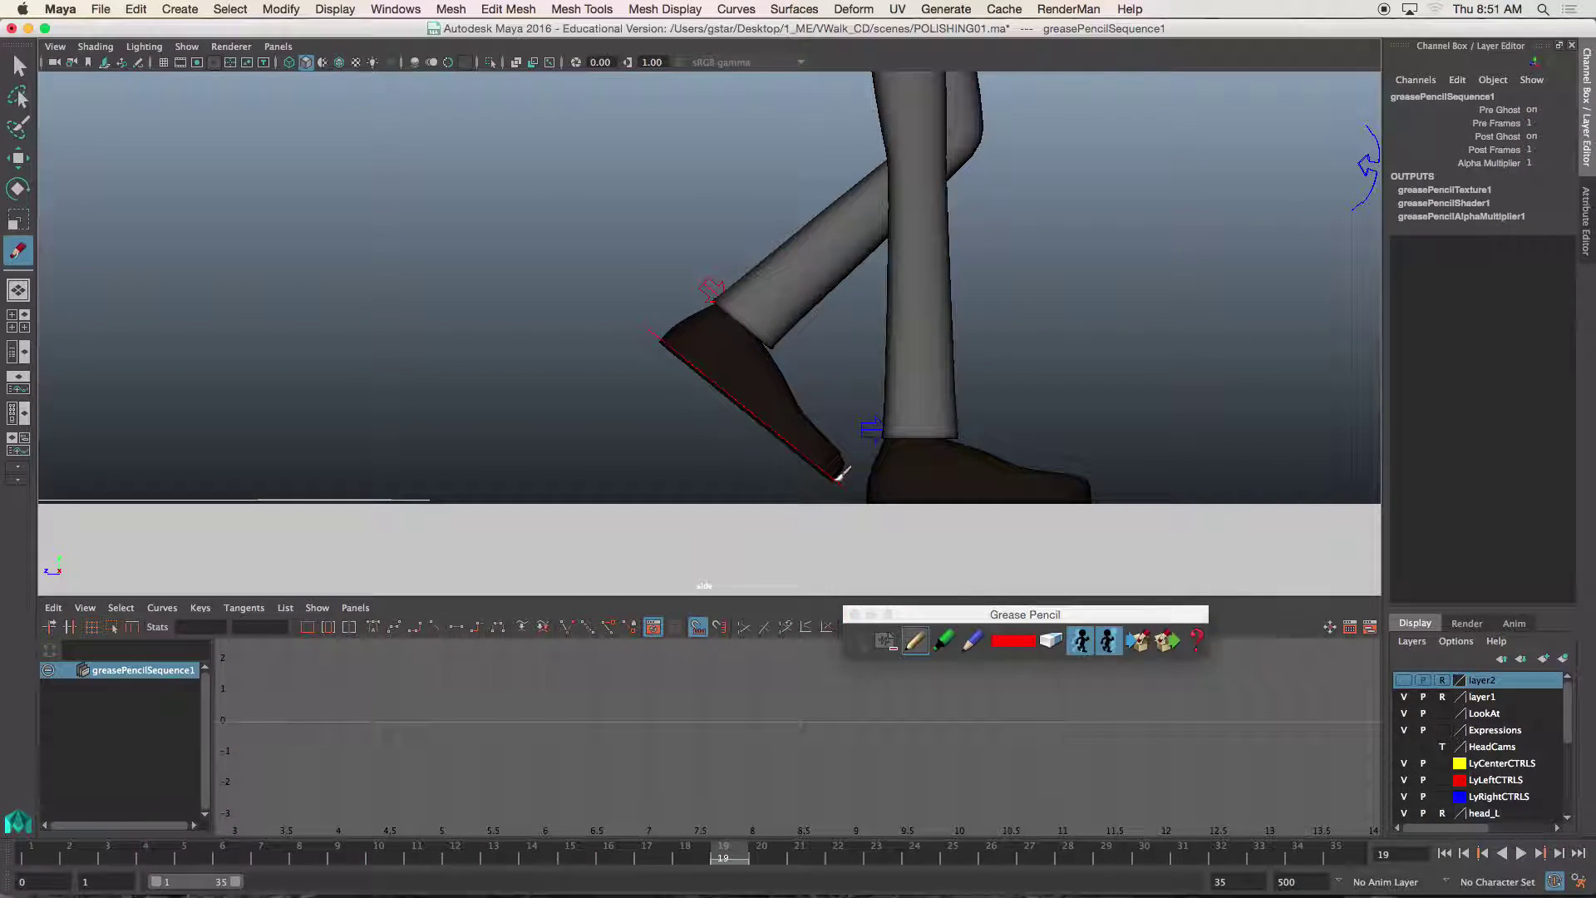
mouse_move(842, 467)
left_mouse_down()
mouse_move(759, 330)
mouse_move(715, 303)
mouse_move(665, 344)
mouse_move(845, 479)
left_mouse_up()
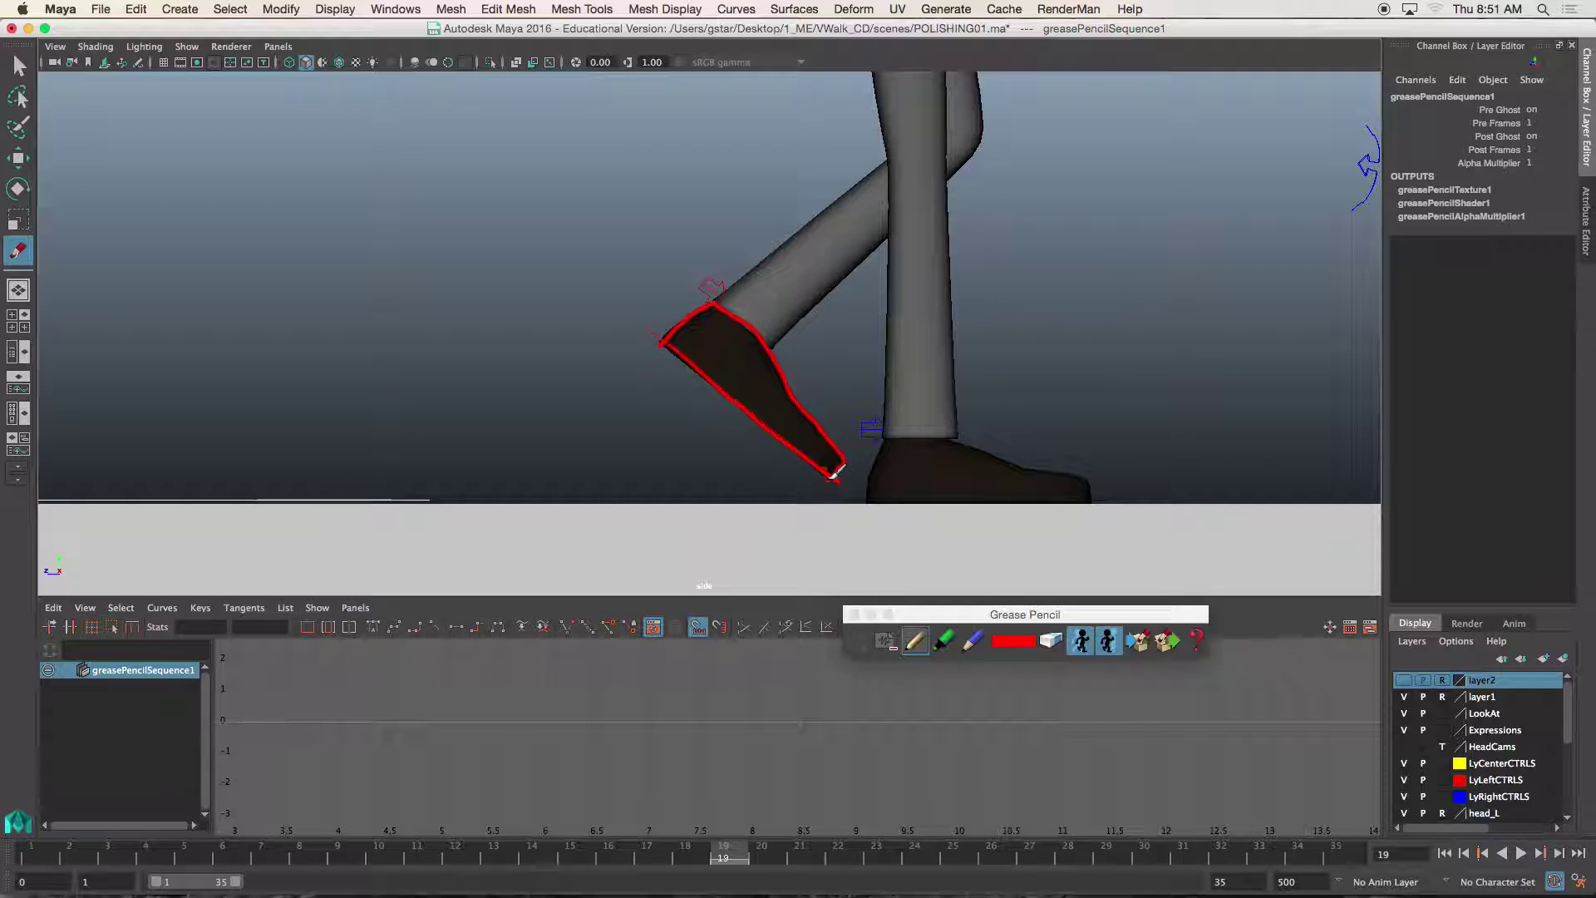
Step: Outline the left shoe in red from toe to heel at frame 16
left_click(622, 860)
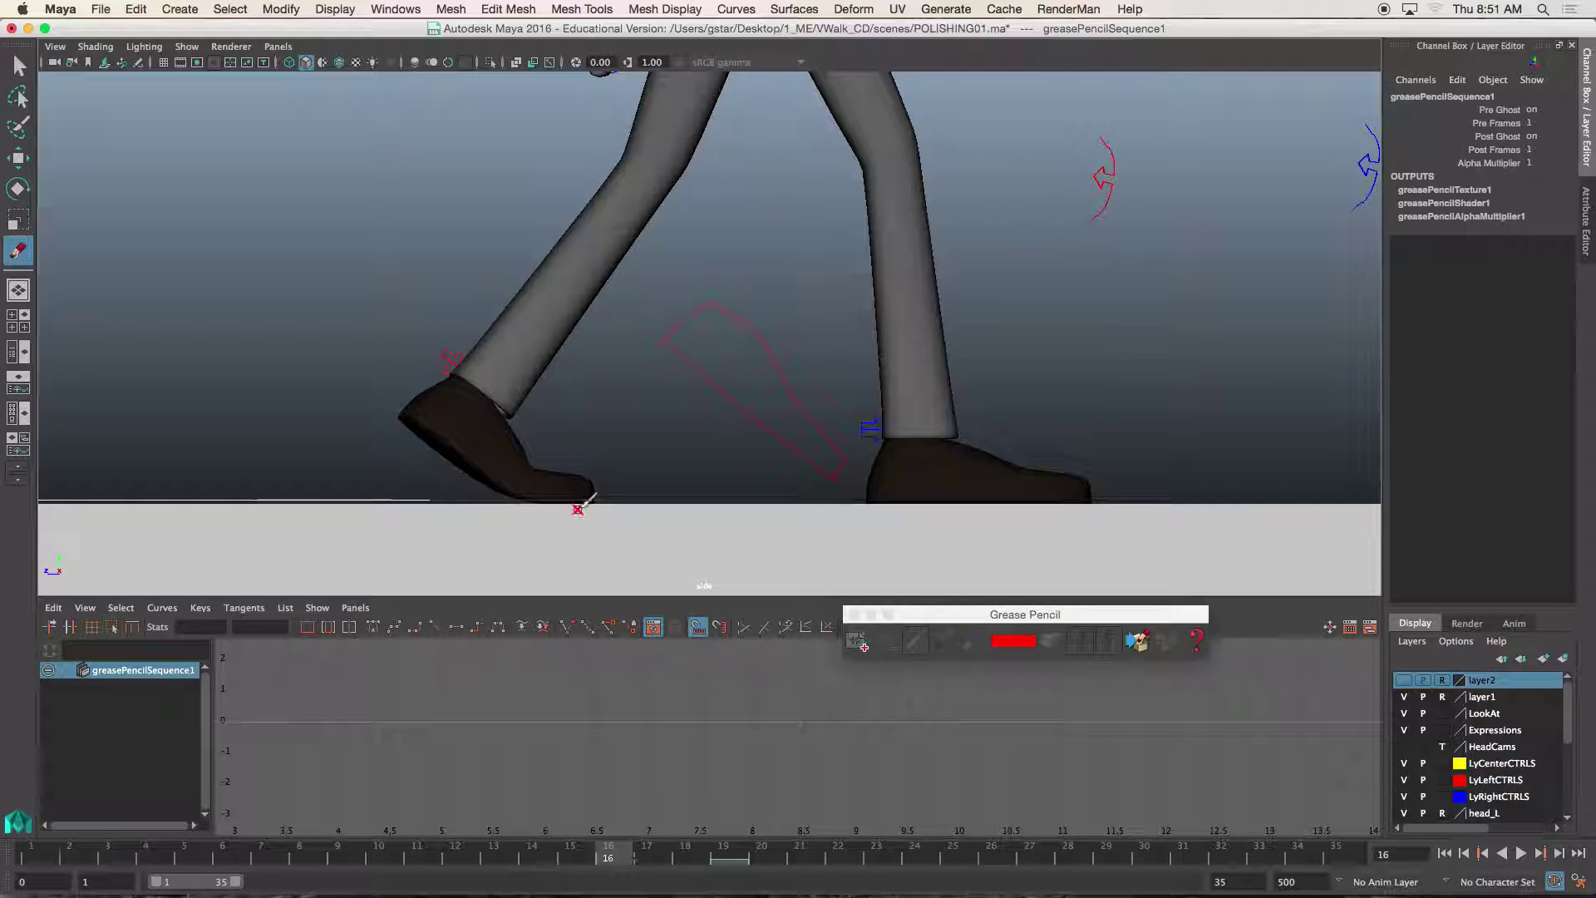
mouse_move(593, 498)
left_mouse_down()
mouse_move(595, 474)
mouse_move(476, 379)
mouse_move(445, 365)
mouse_move(404, 405)
left_mouse_up()
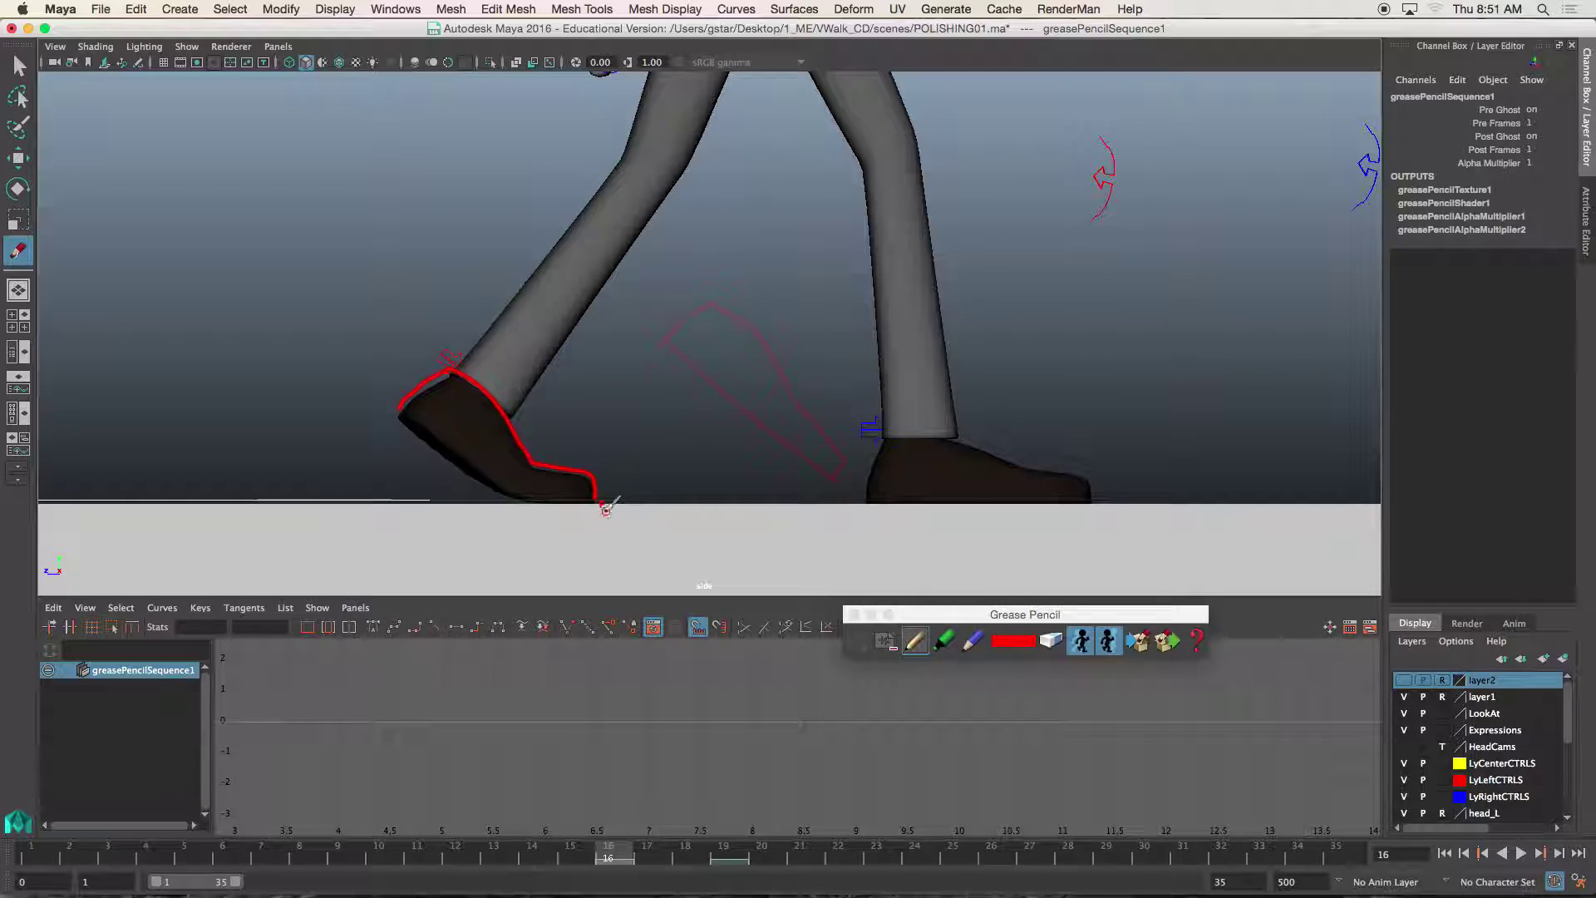
mouse_move(606, 499)
left_mouse_down()
mouse_move(513, 495)
mouse_move(429, 444)
mouse_move(401, 406)
mouse_move(507, 497)
left_mouse_up()
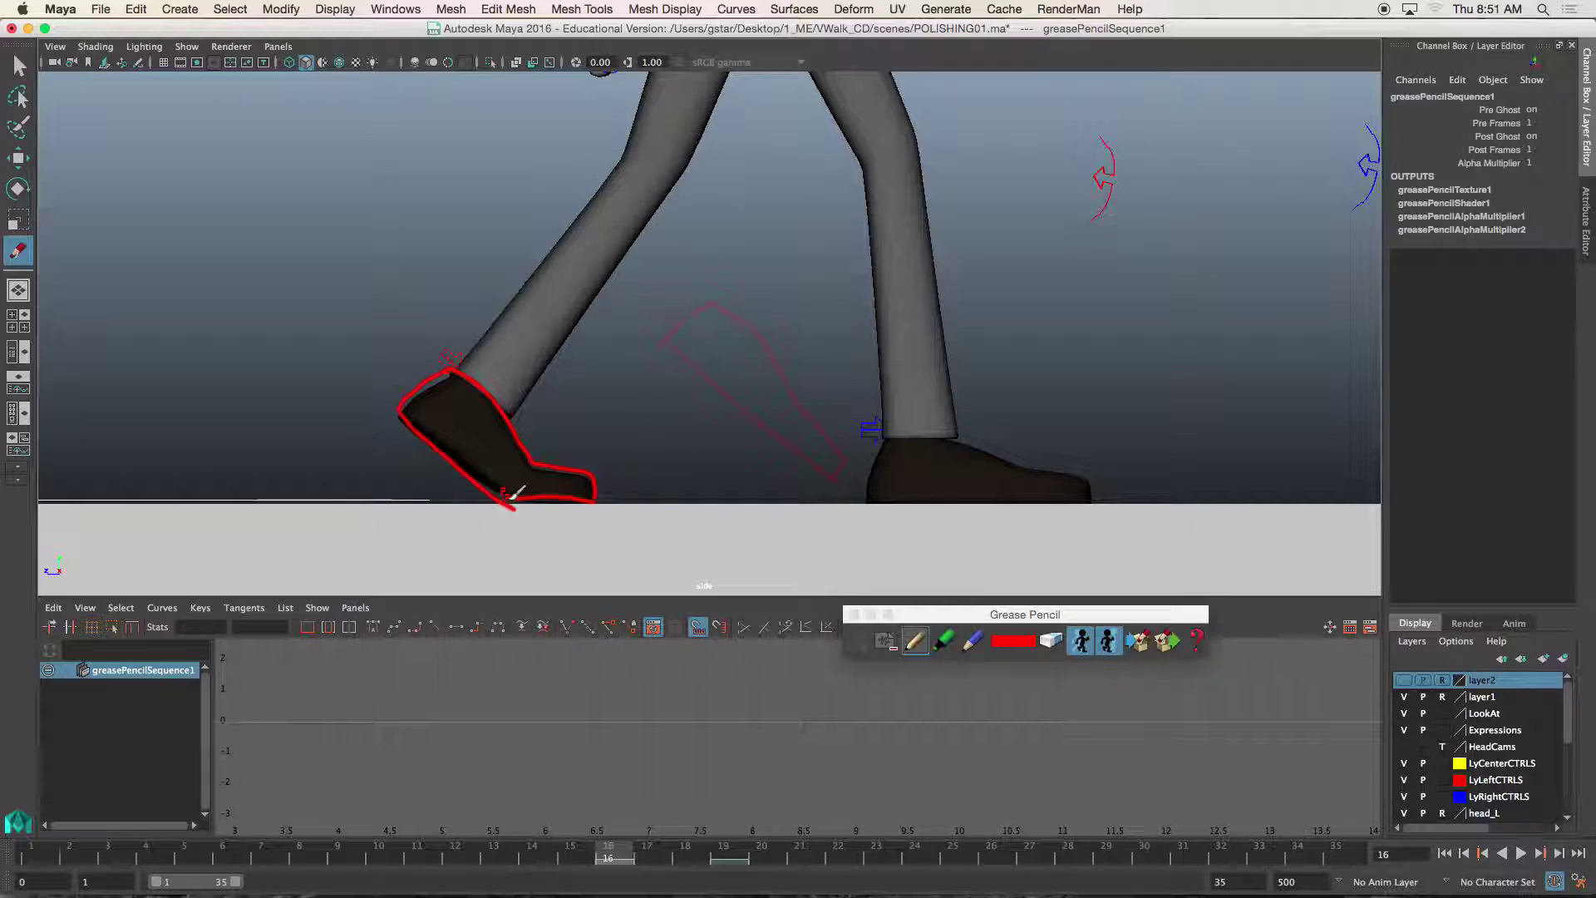
Step: Draw a blue arc for the left foot's path forward from its frame-16 outline
left_click(1018, 641)
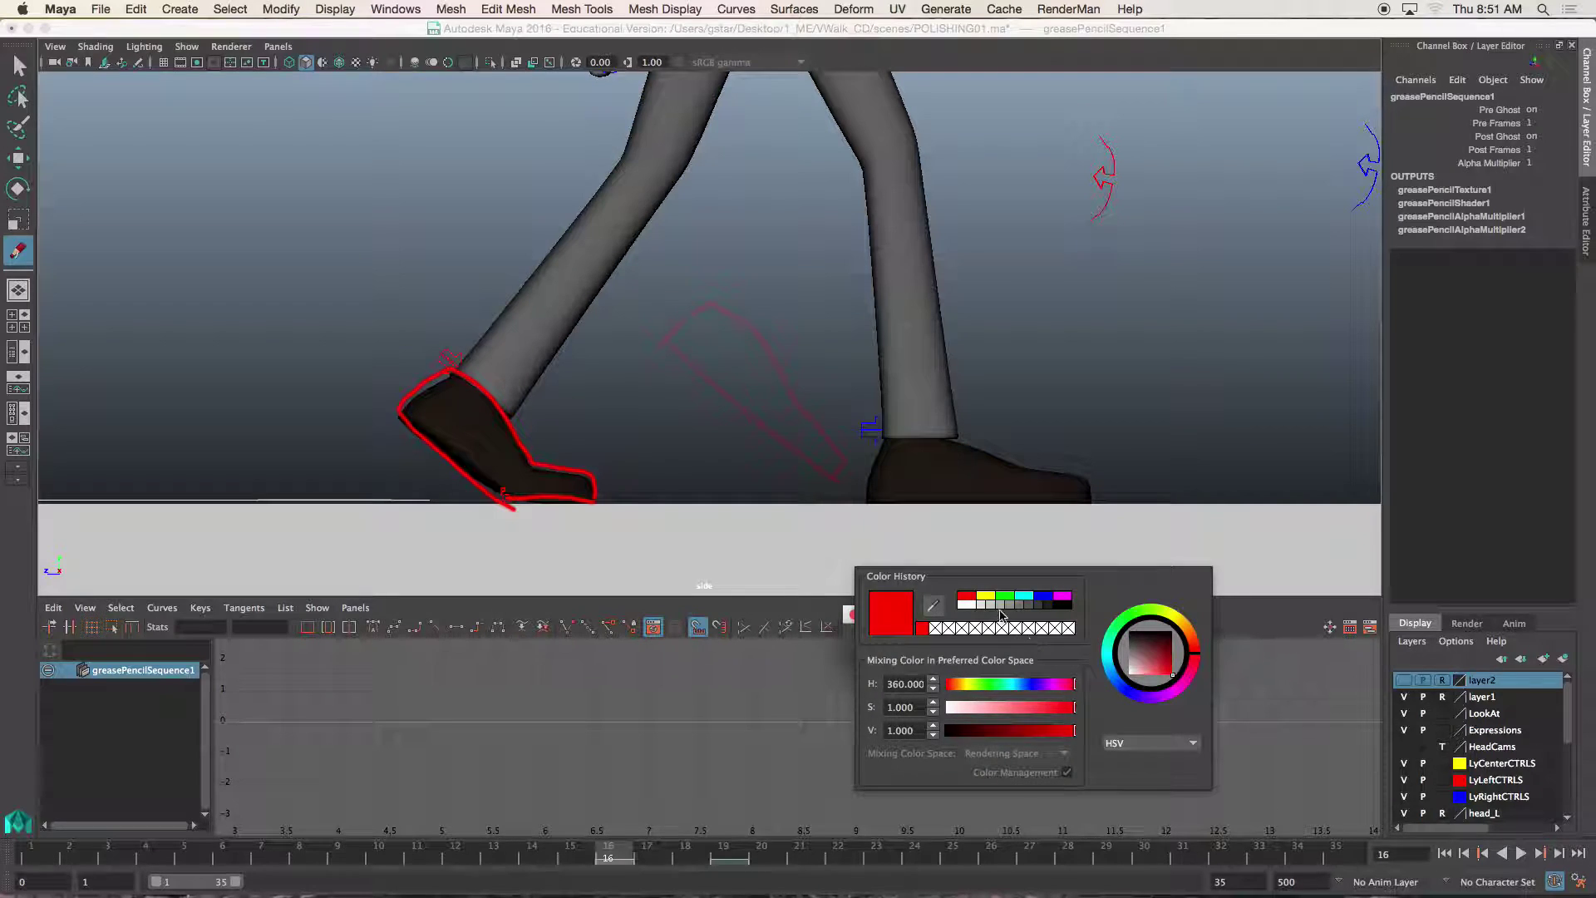
left_click(1046, 598)
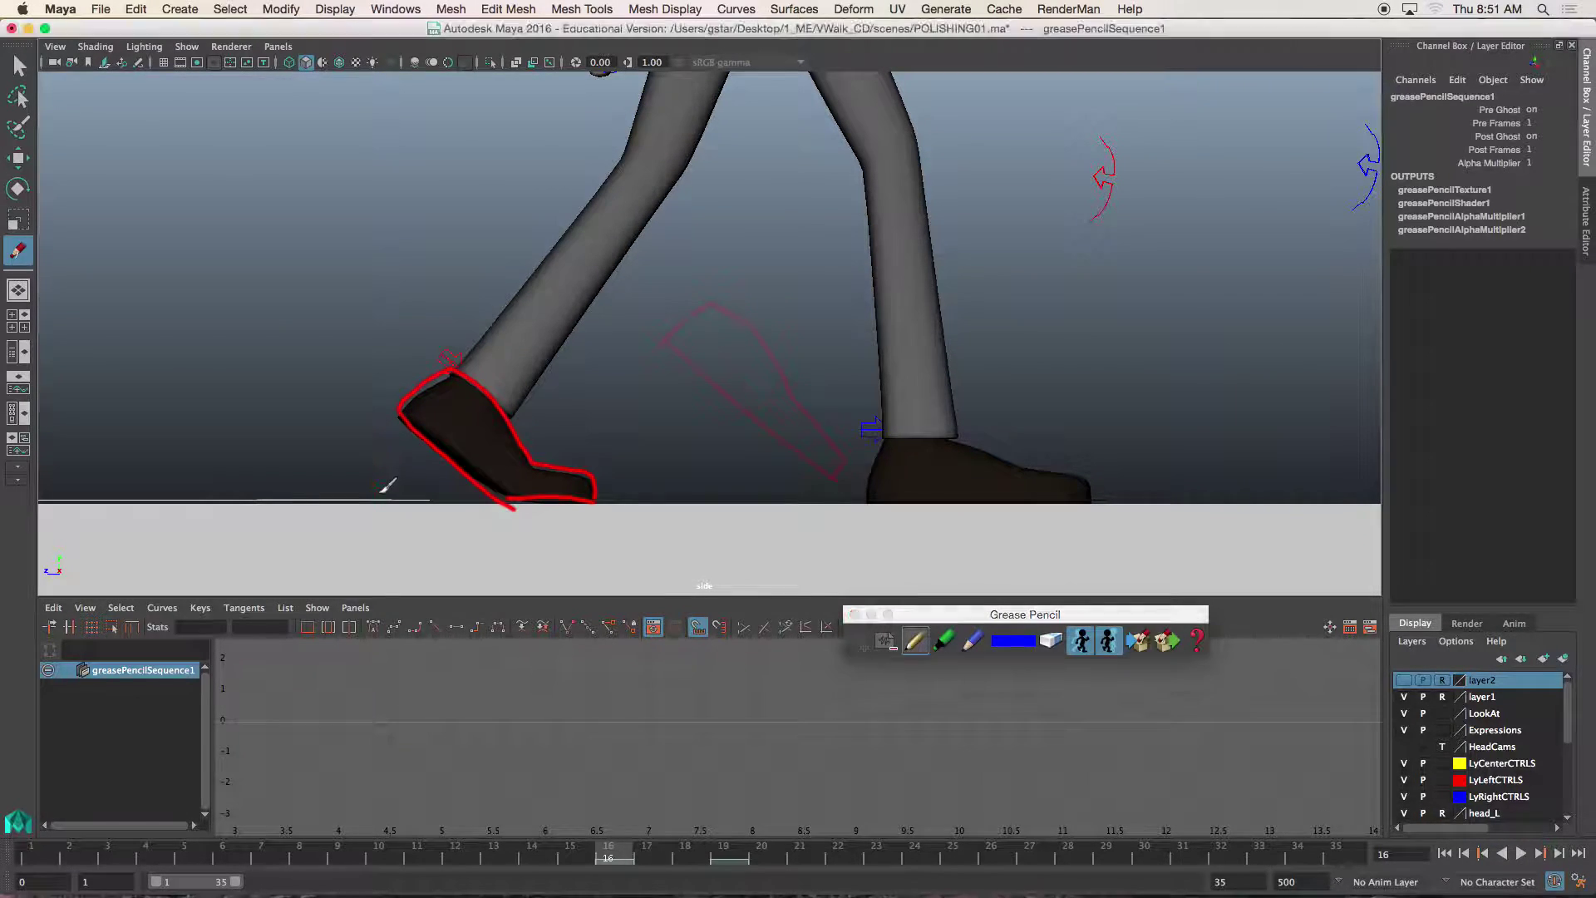
mouse_move(379, 490)
left_mouse_down()
mouse_move(427, 410)
mouse_move(534, 356)
mouse_move(663, 352)
mouse_move(786, 359)
mouse_move(897, 421)
mouse_move(950, 476)
left_mouse_up()
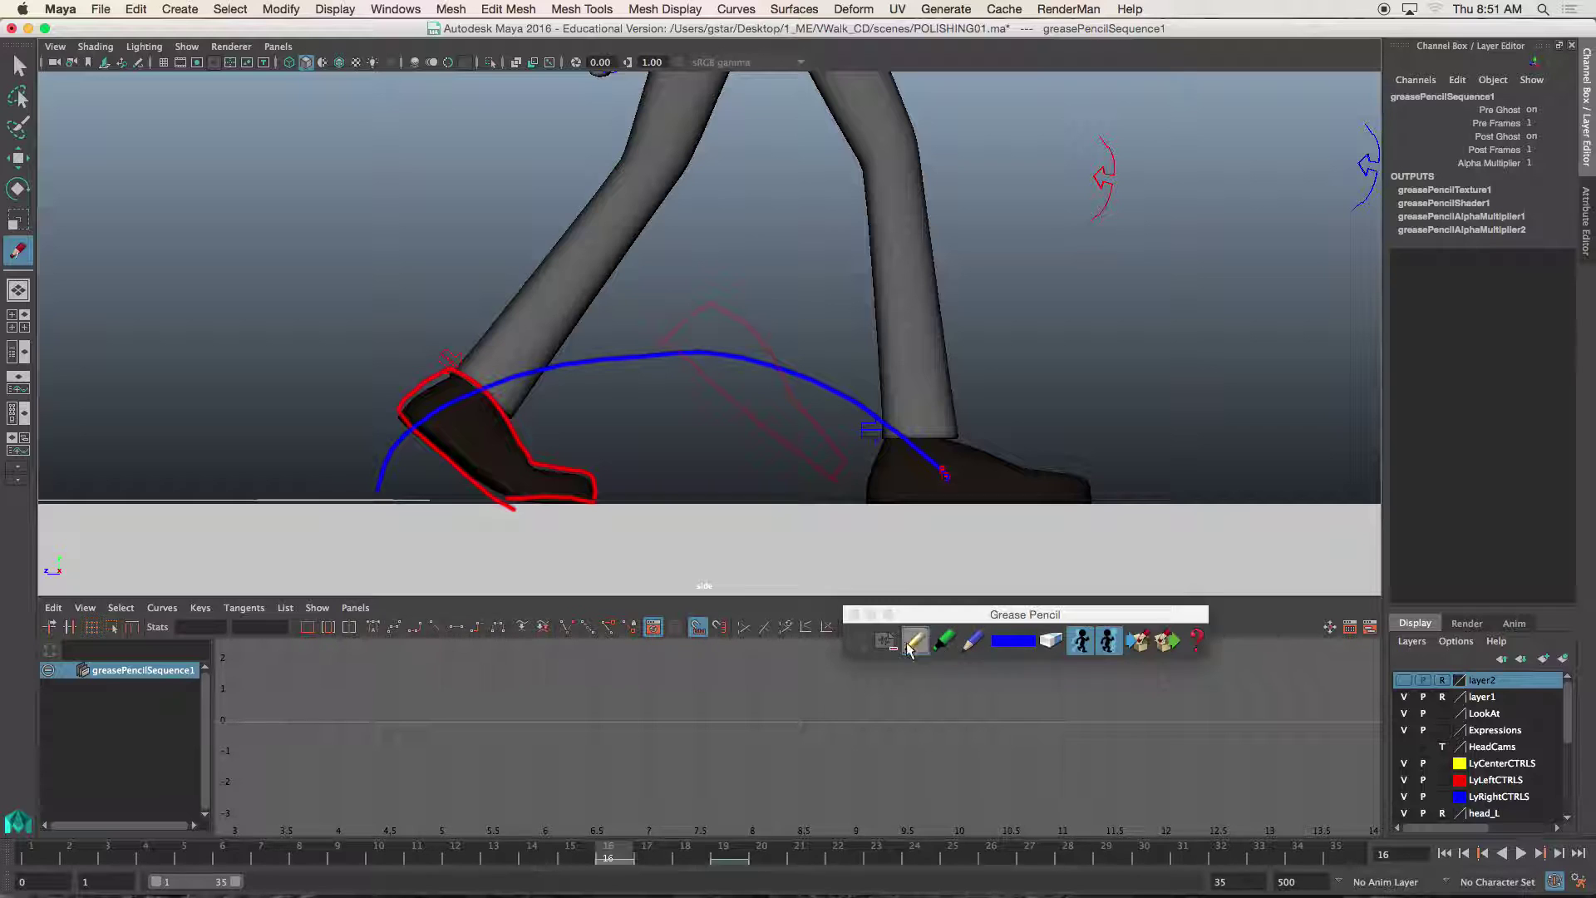
Step: Switch the pencil colour back to red and step from frame 16 to 17
left_click(1012, 640)
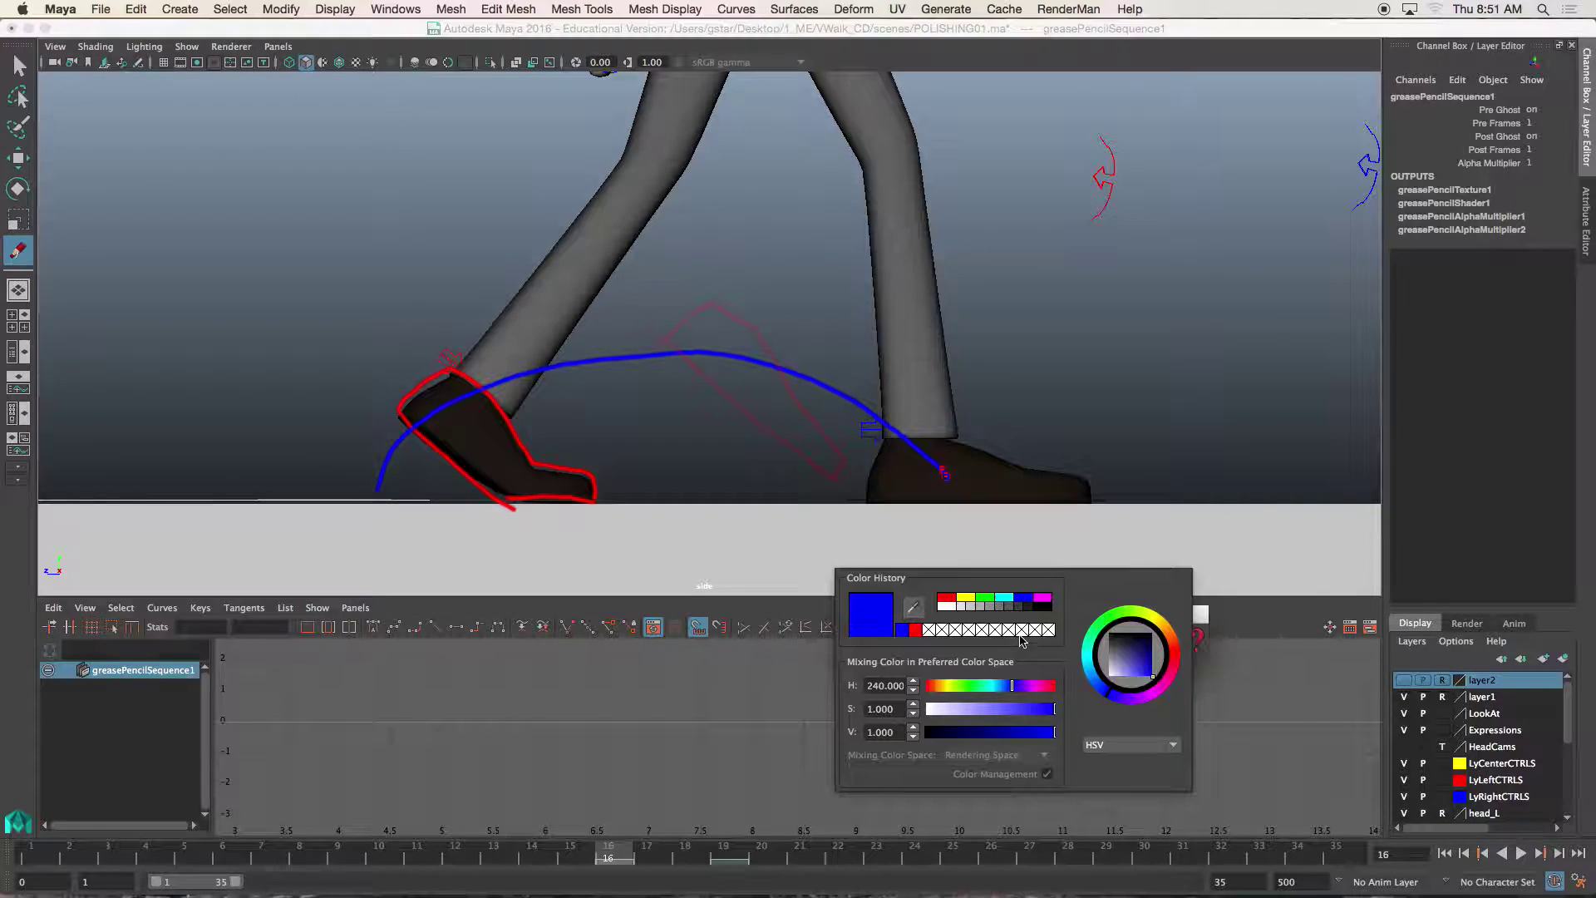
left_click(914, 630)
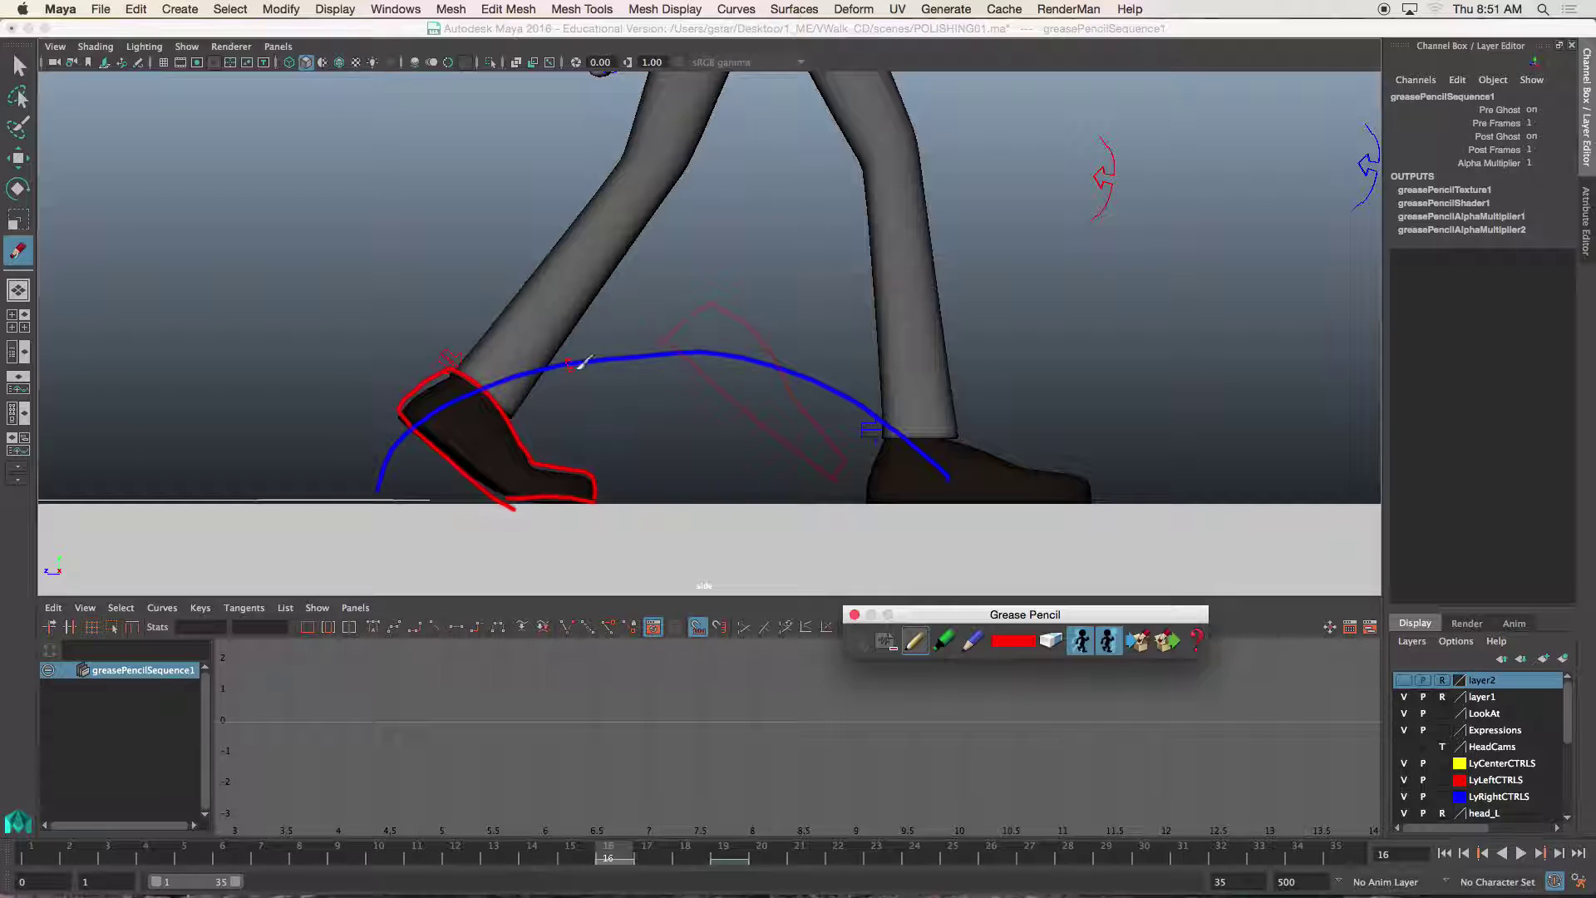
left_click_drag(622, 850, 720, 856)
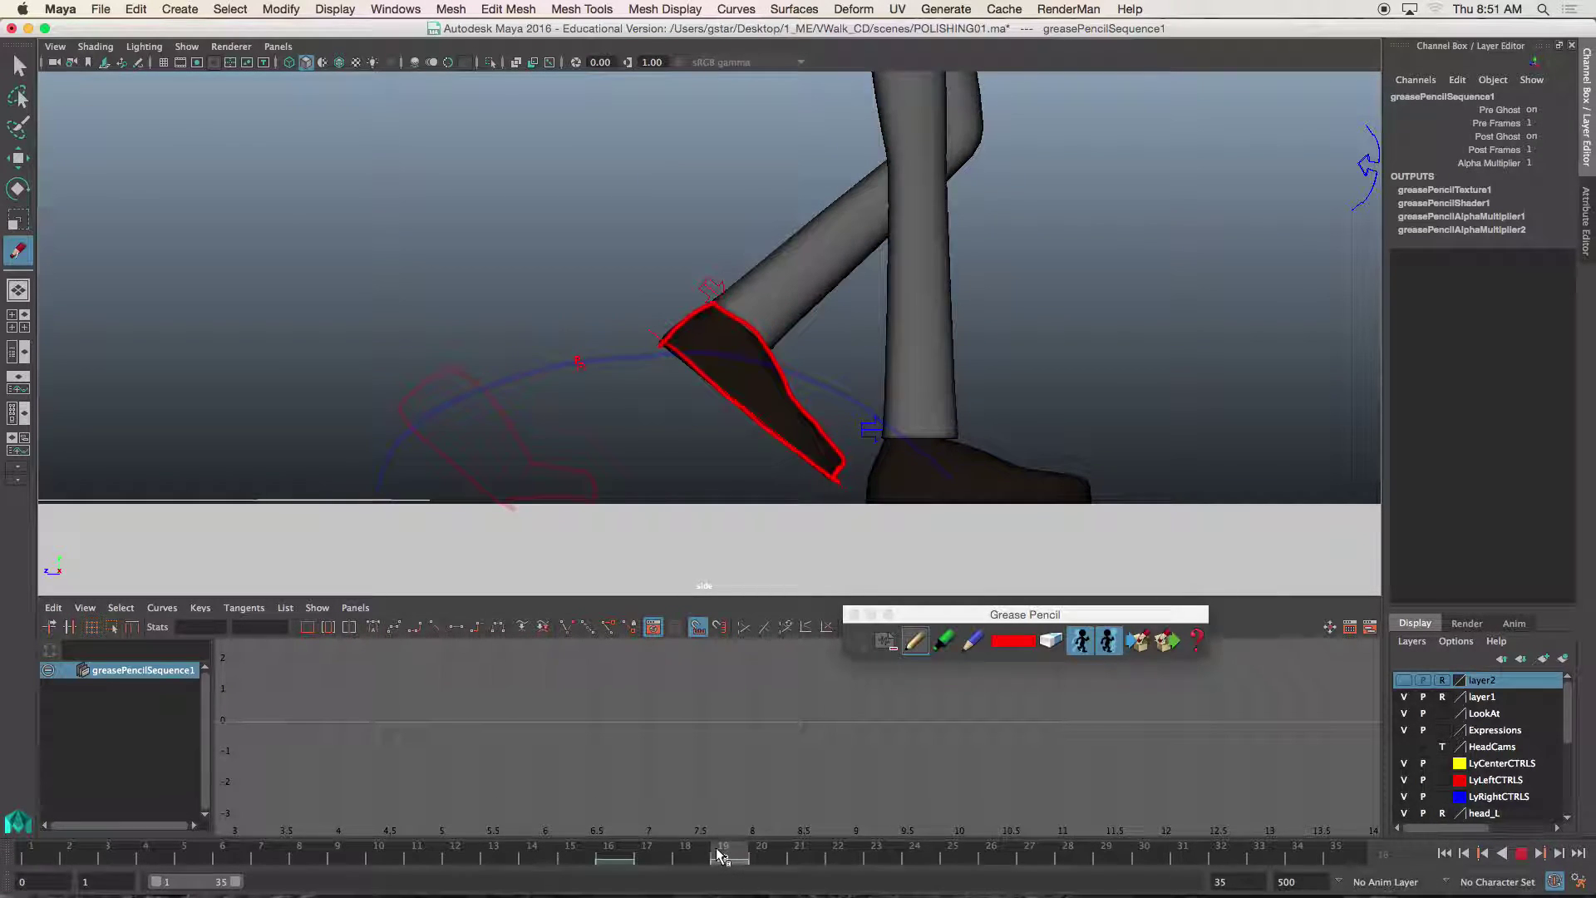
Step: At frame 17, raise Left_LegIk_CTRL and set its Lift Heel to 0
left_click(625, 859)
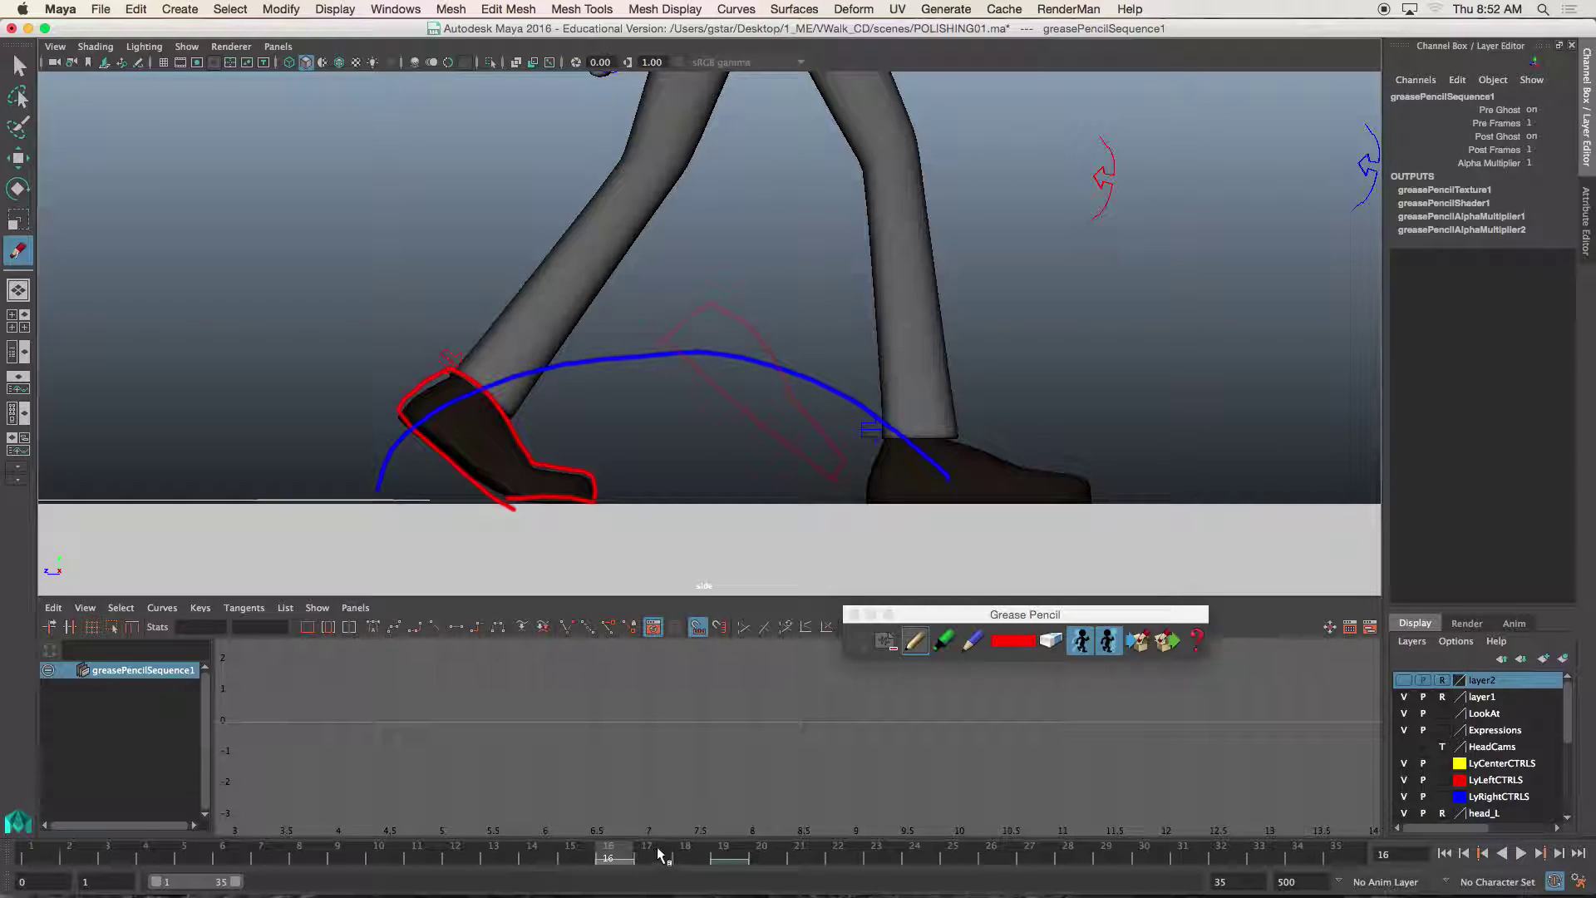
left_click(656, 850)
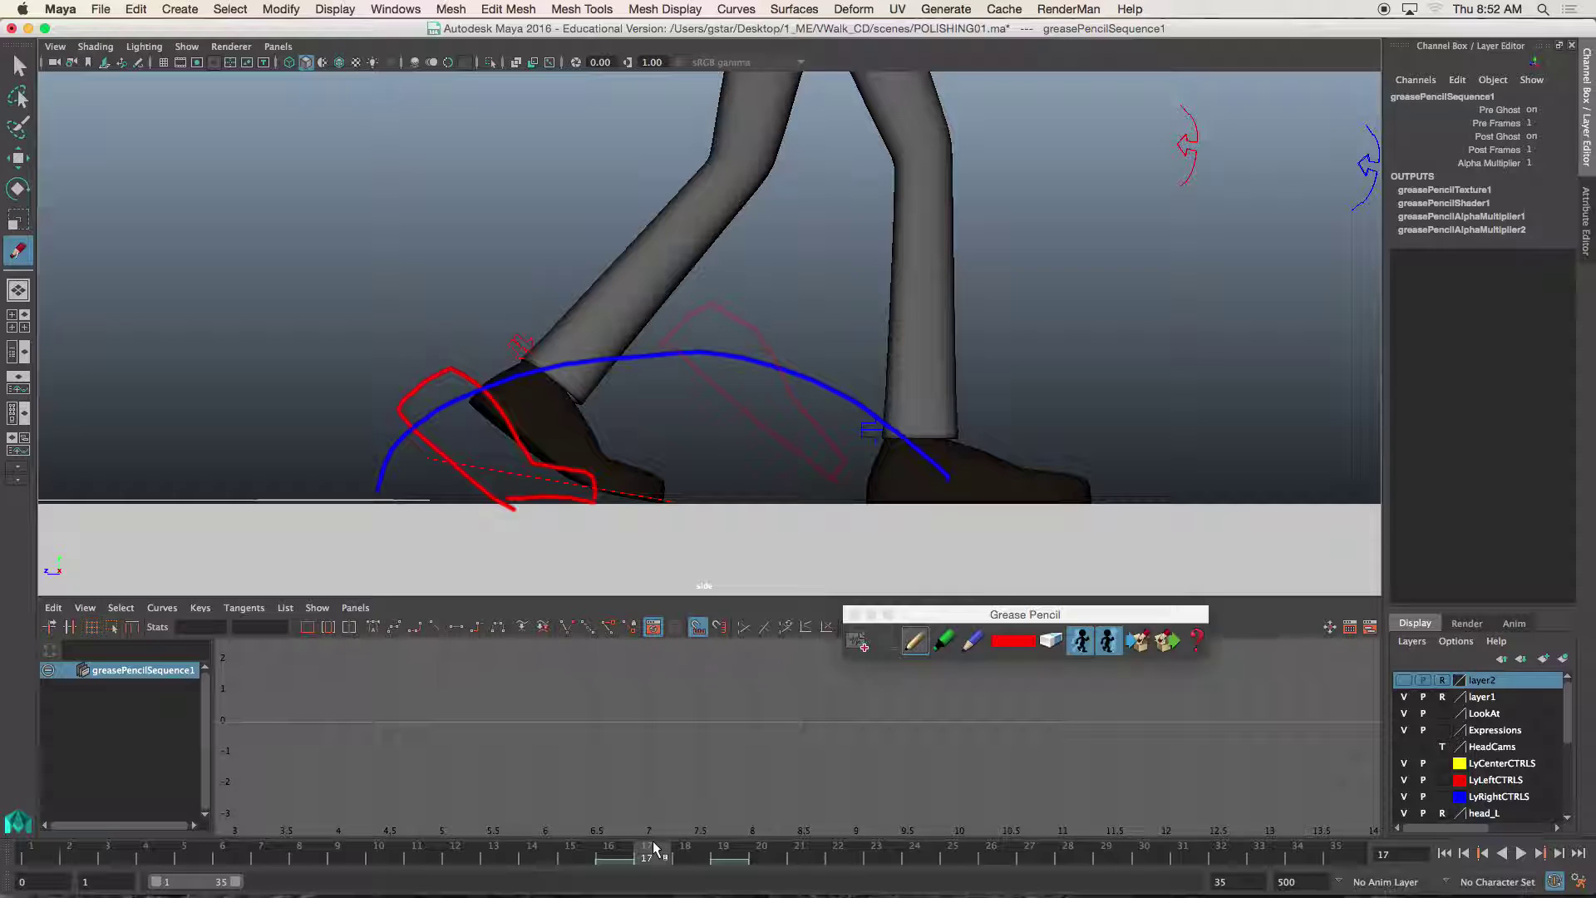
key("w")
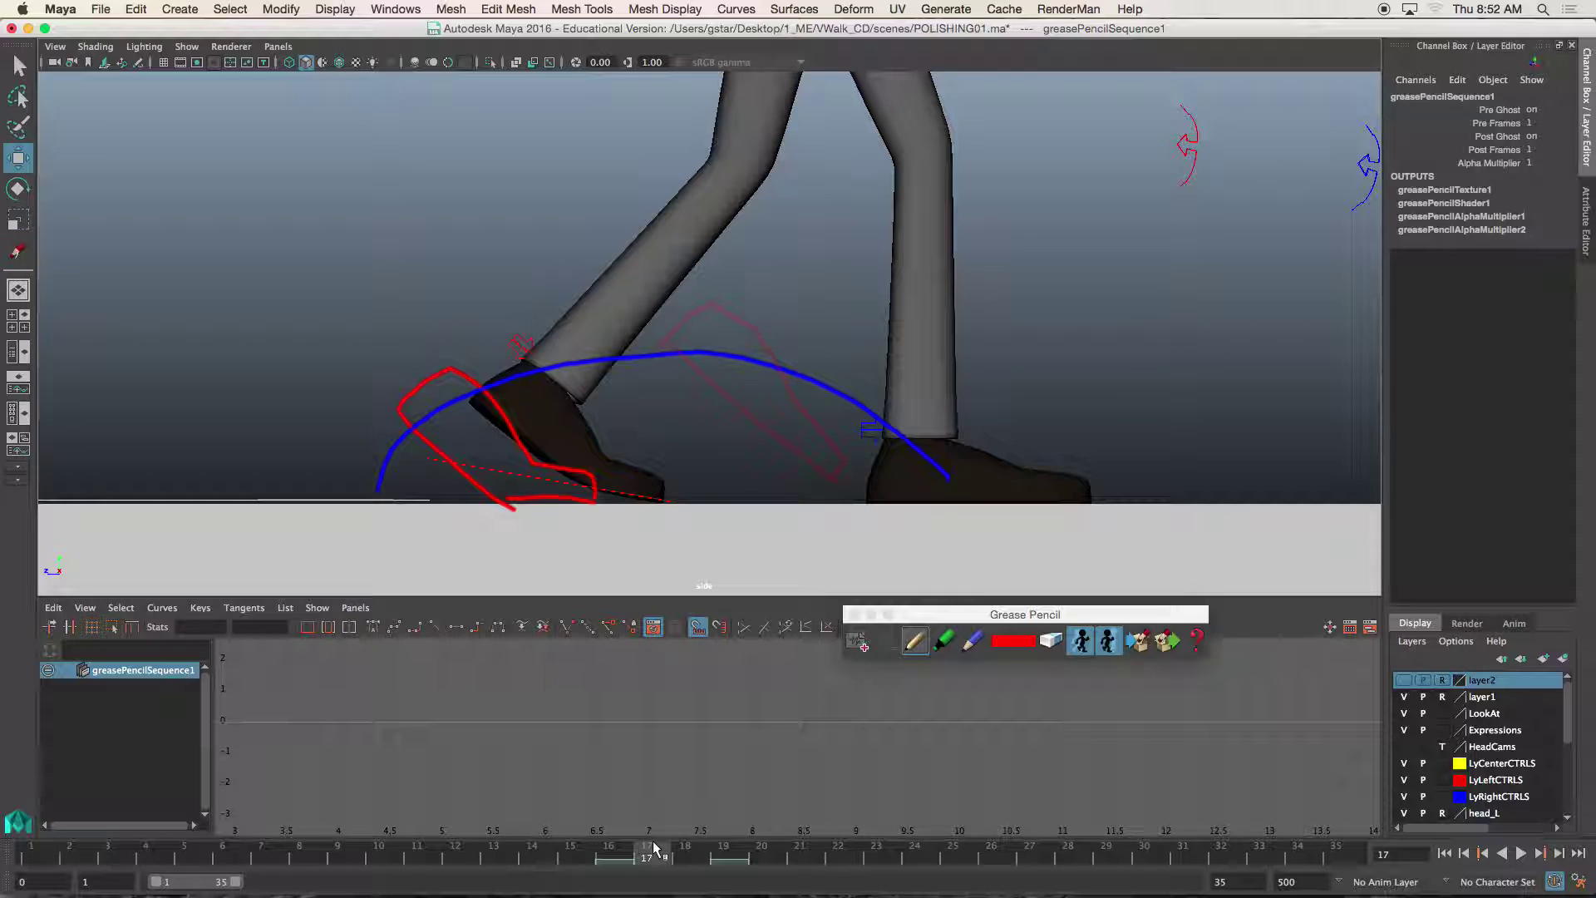
left_click(509, 468)
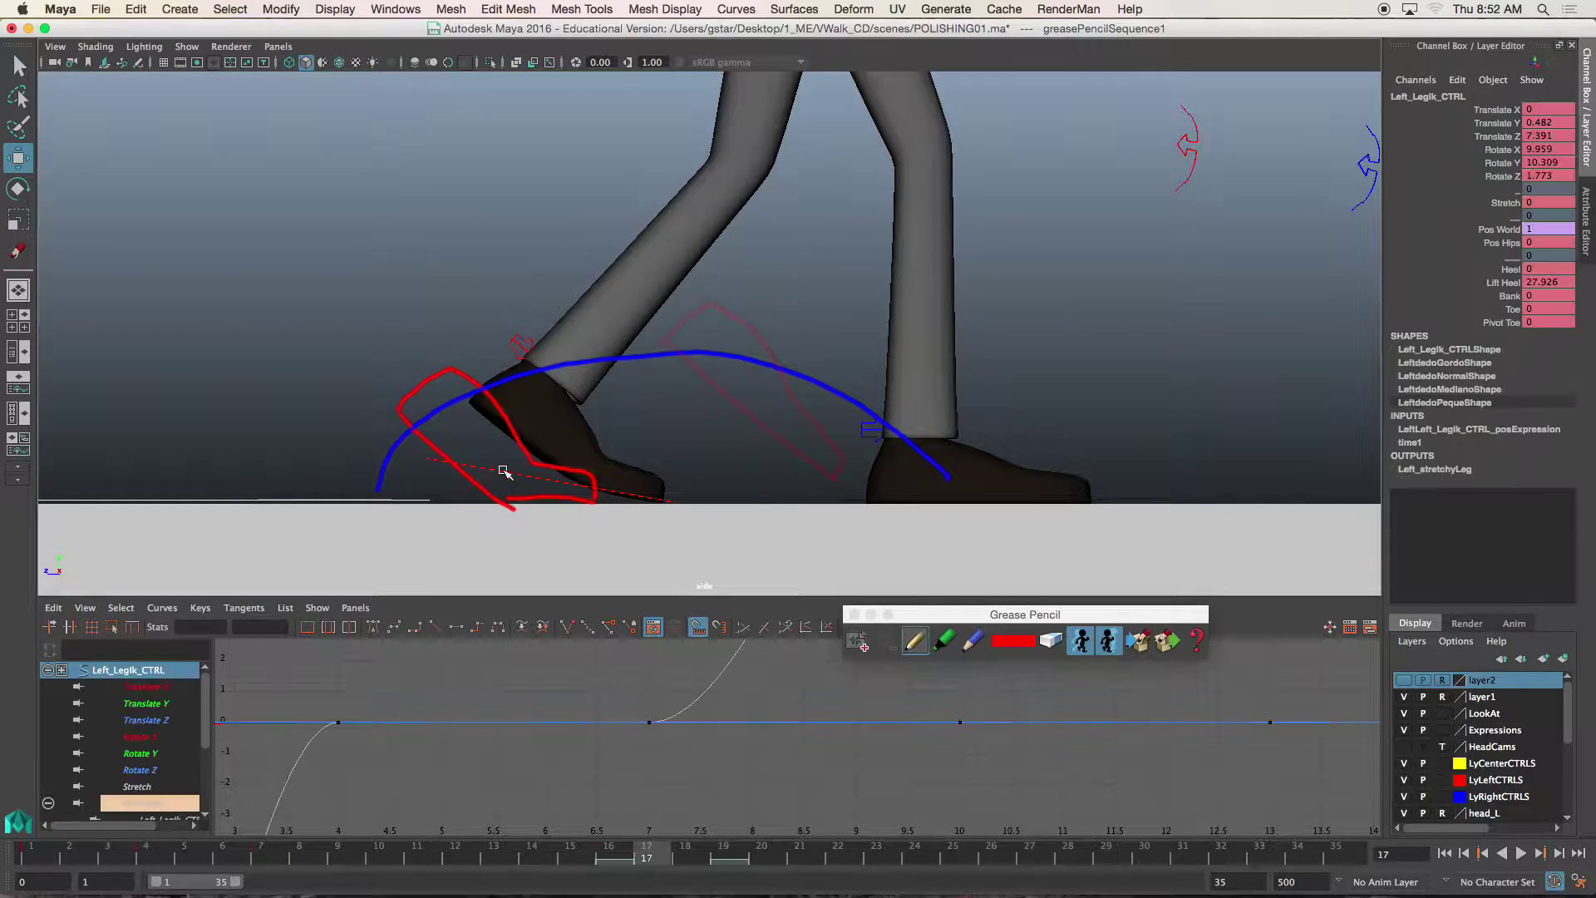
left_click_drag(507, 404, 508, 369)
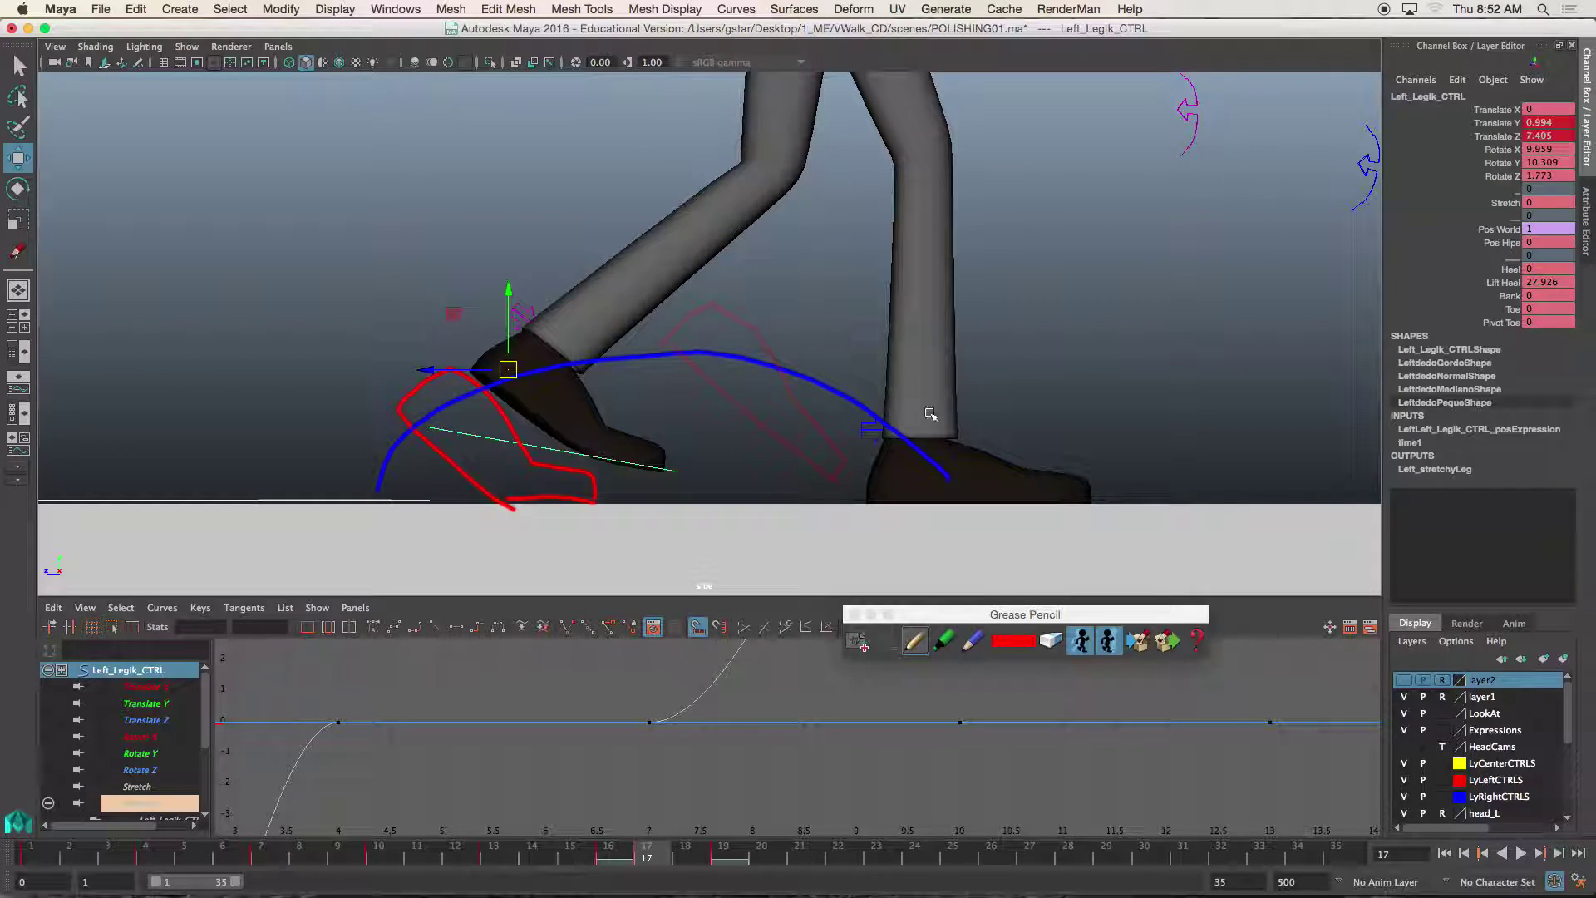
double_click(1554, 282)
type("0")
key("Return")
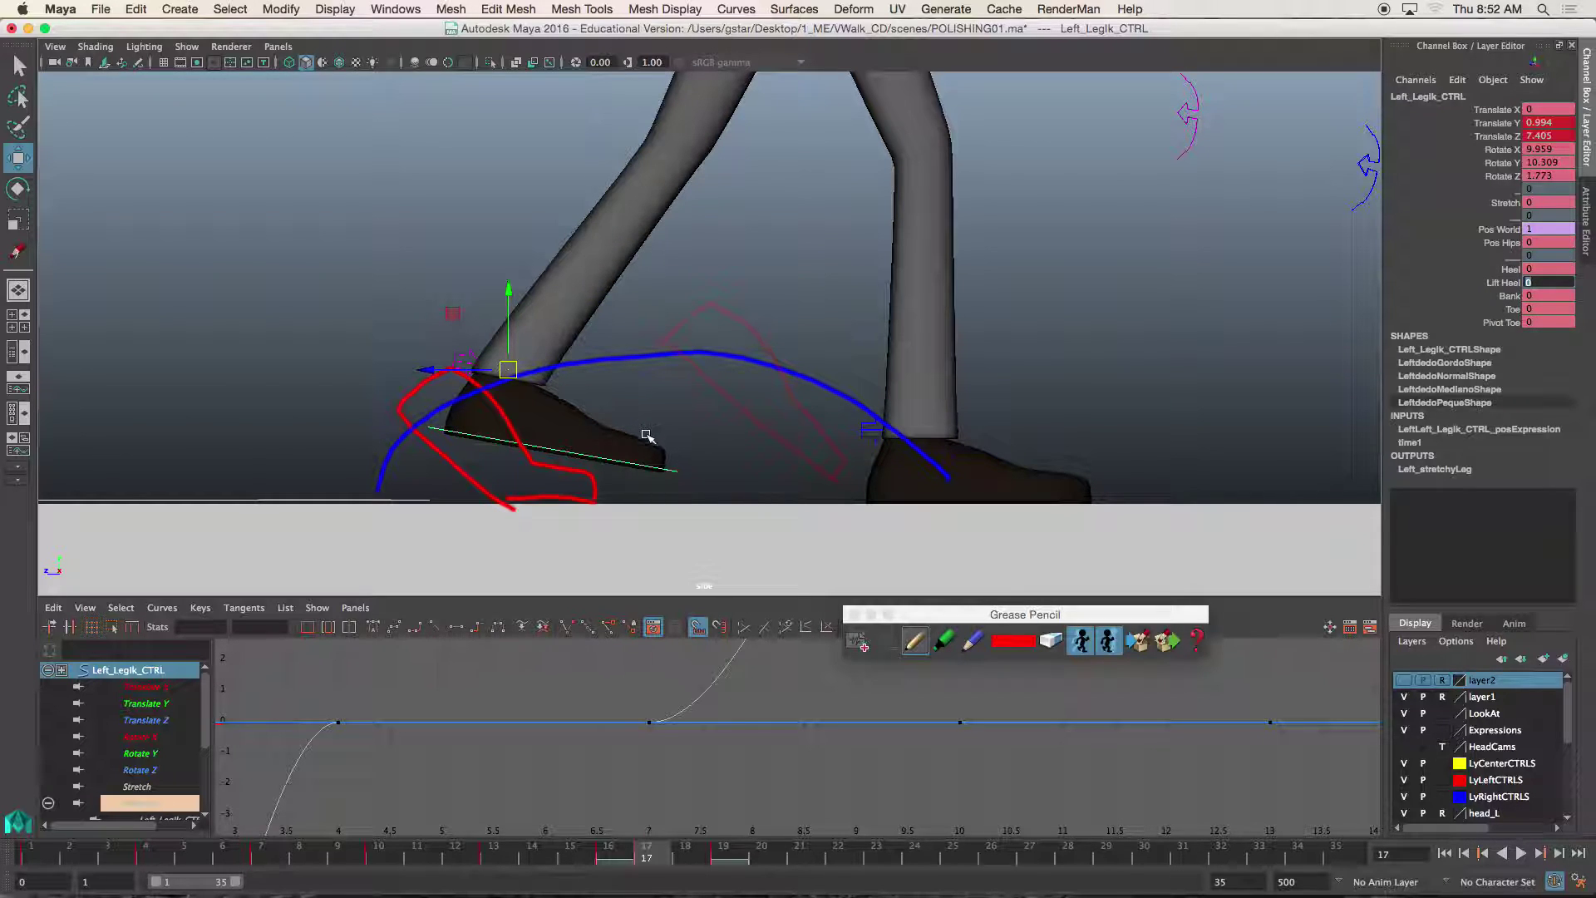
Step: Rotate the foot toe-down and move it forward onto the arc (Translate Z 8.747, Rotate X 56.859)
key("e")
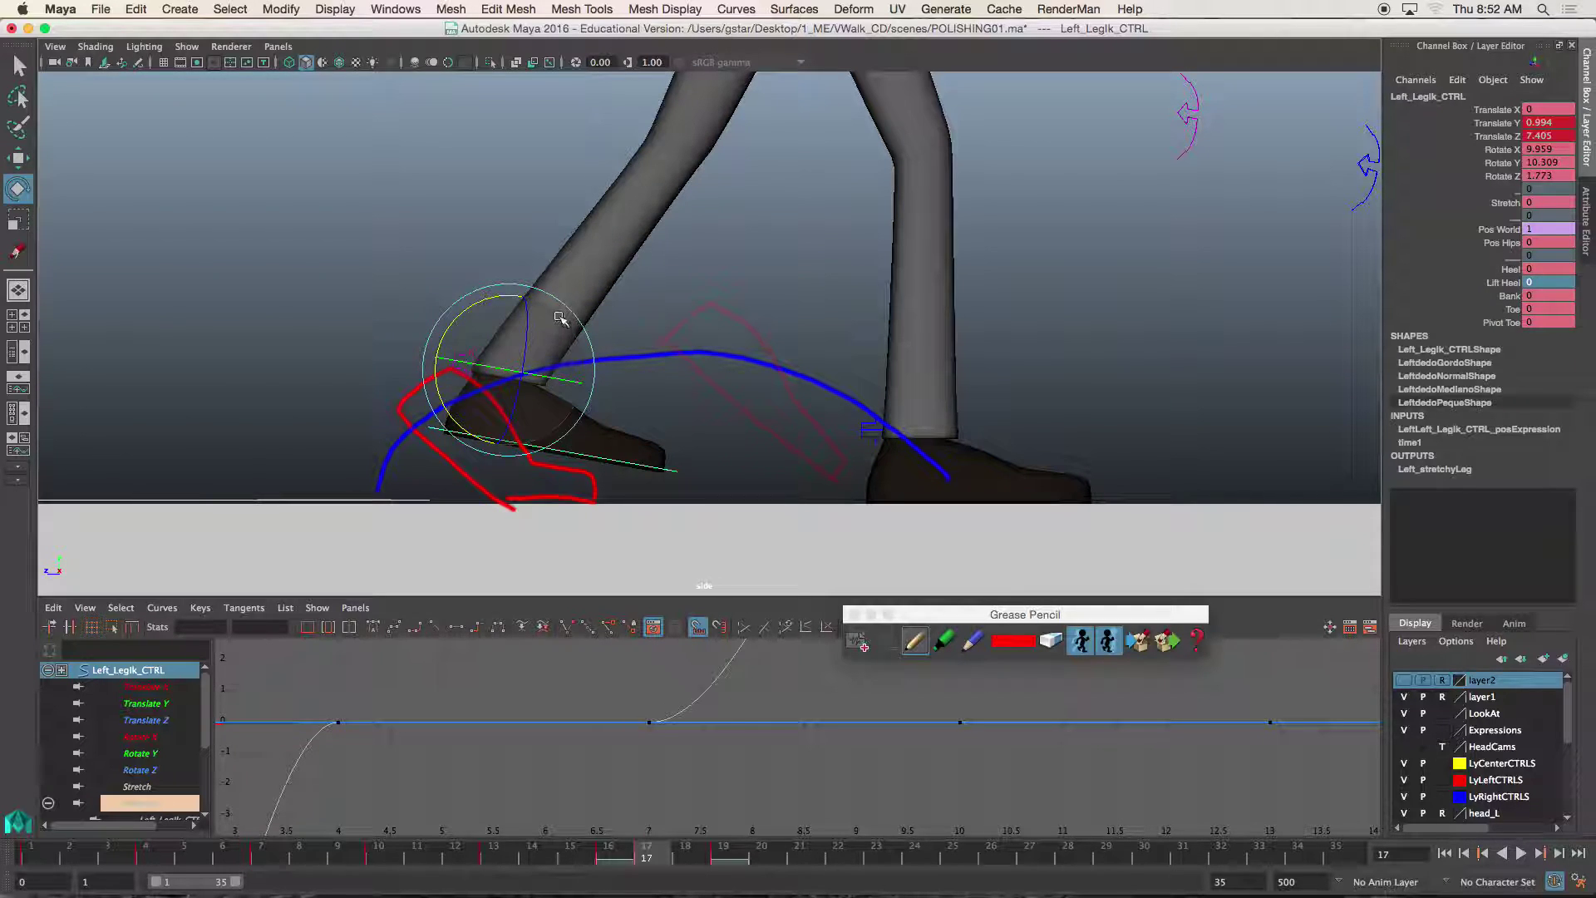
left_click_drag(553, 349, 581, 328)
key("w")
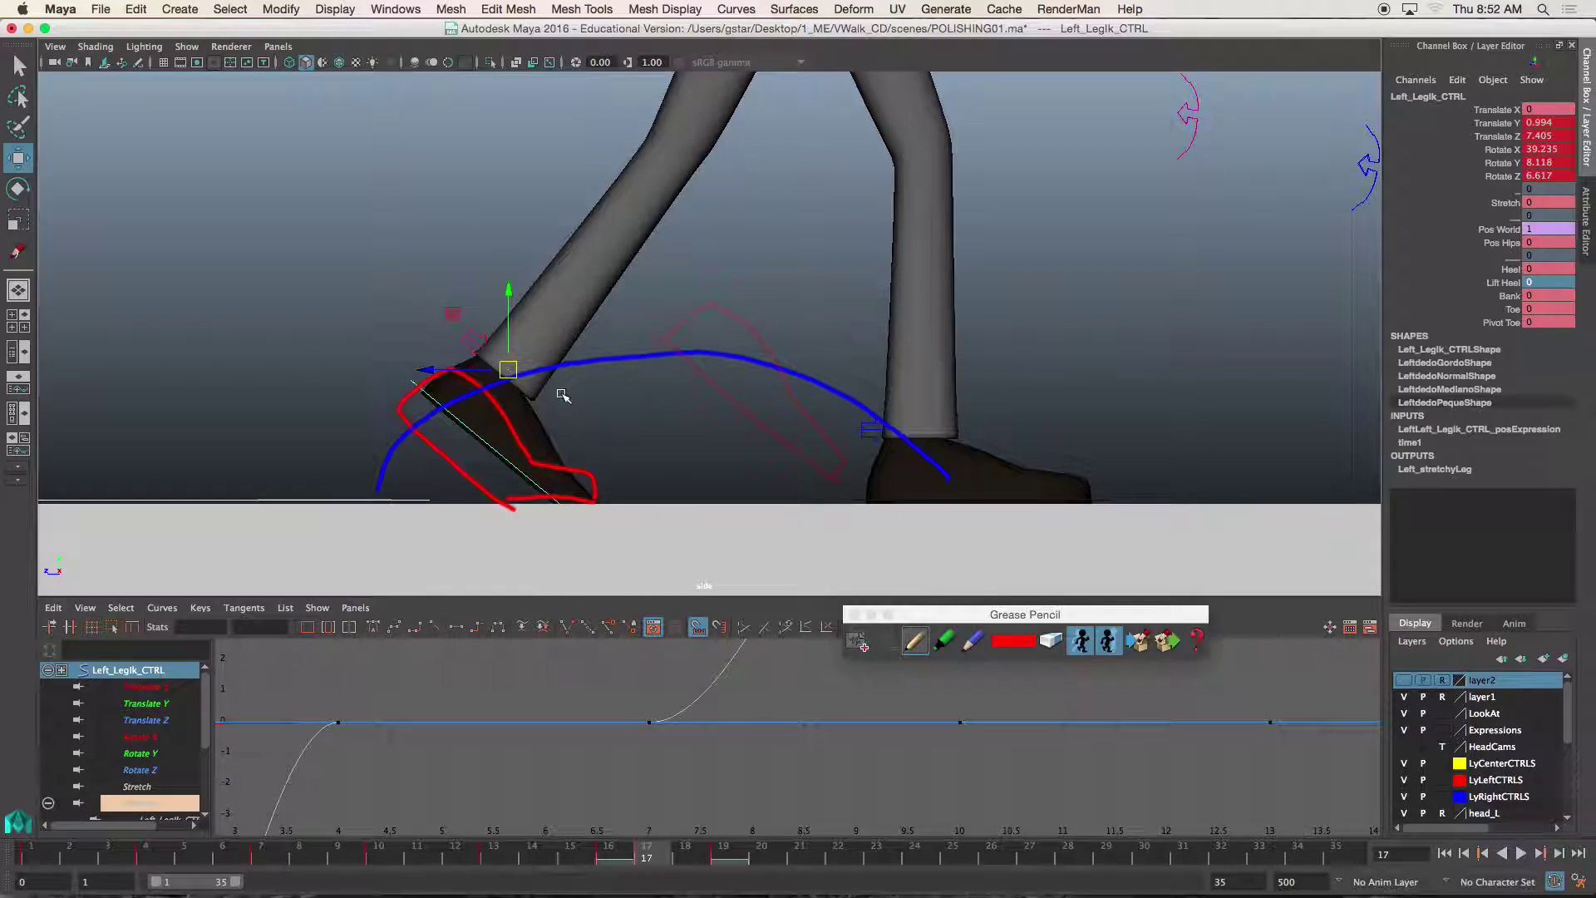
left_click_drag(534, 385, 552, 339)
key("e")
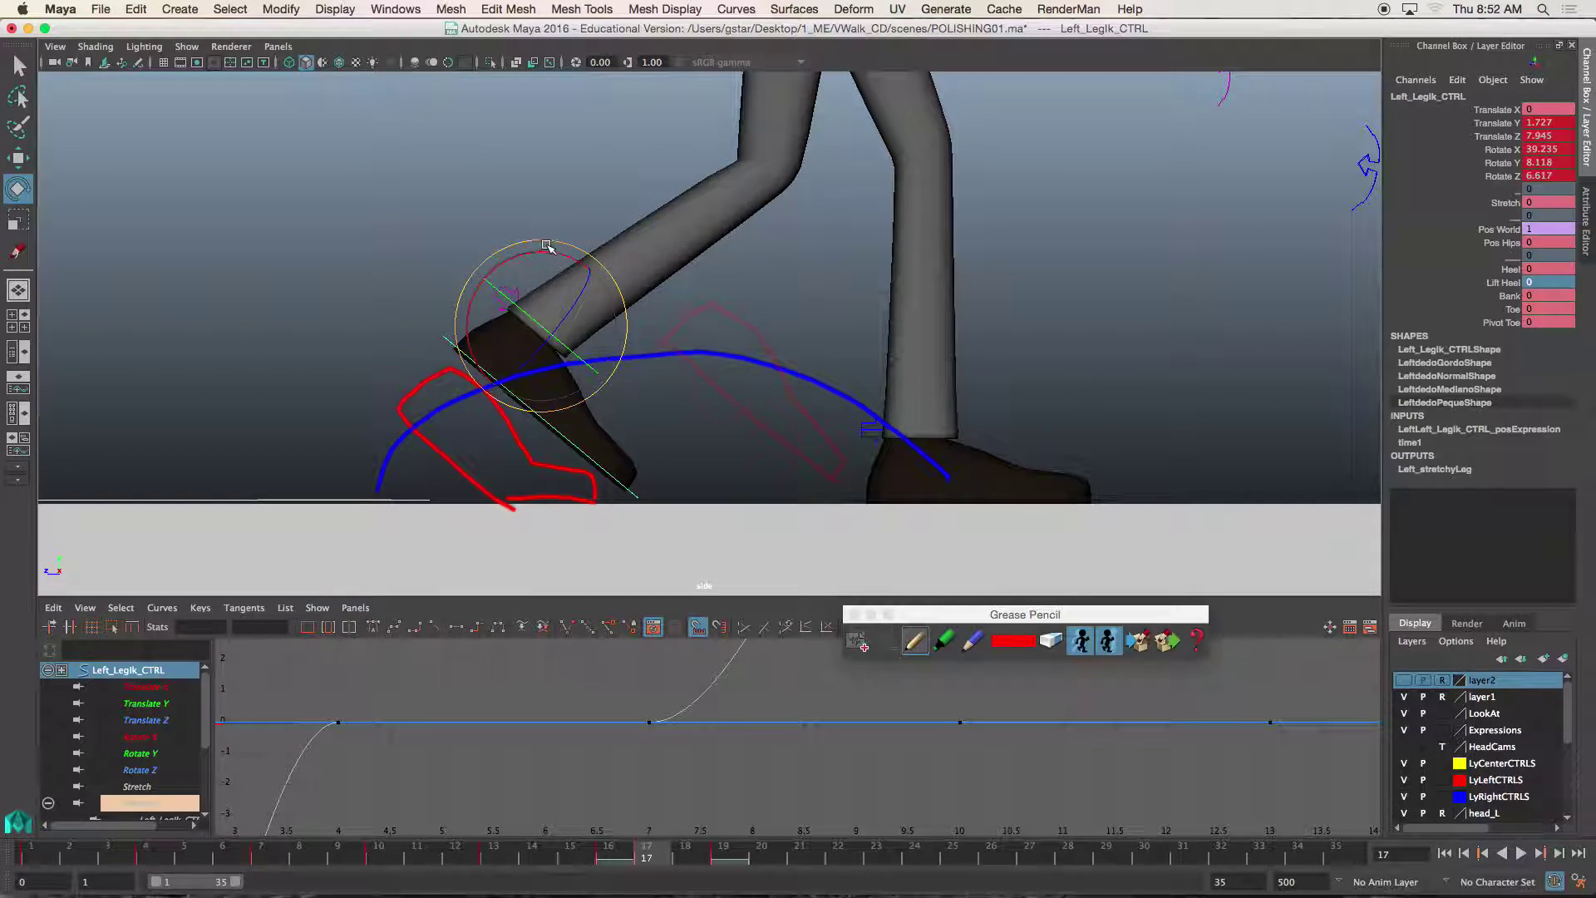
left_click_drag(542, 238, 561, 241)
key("w")
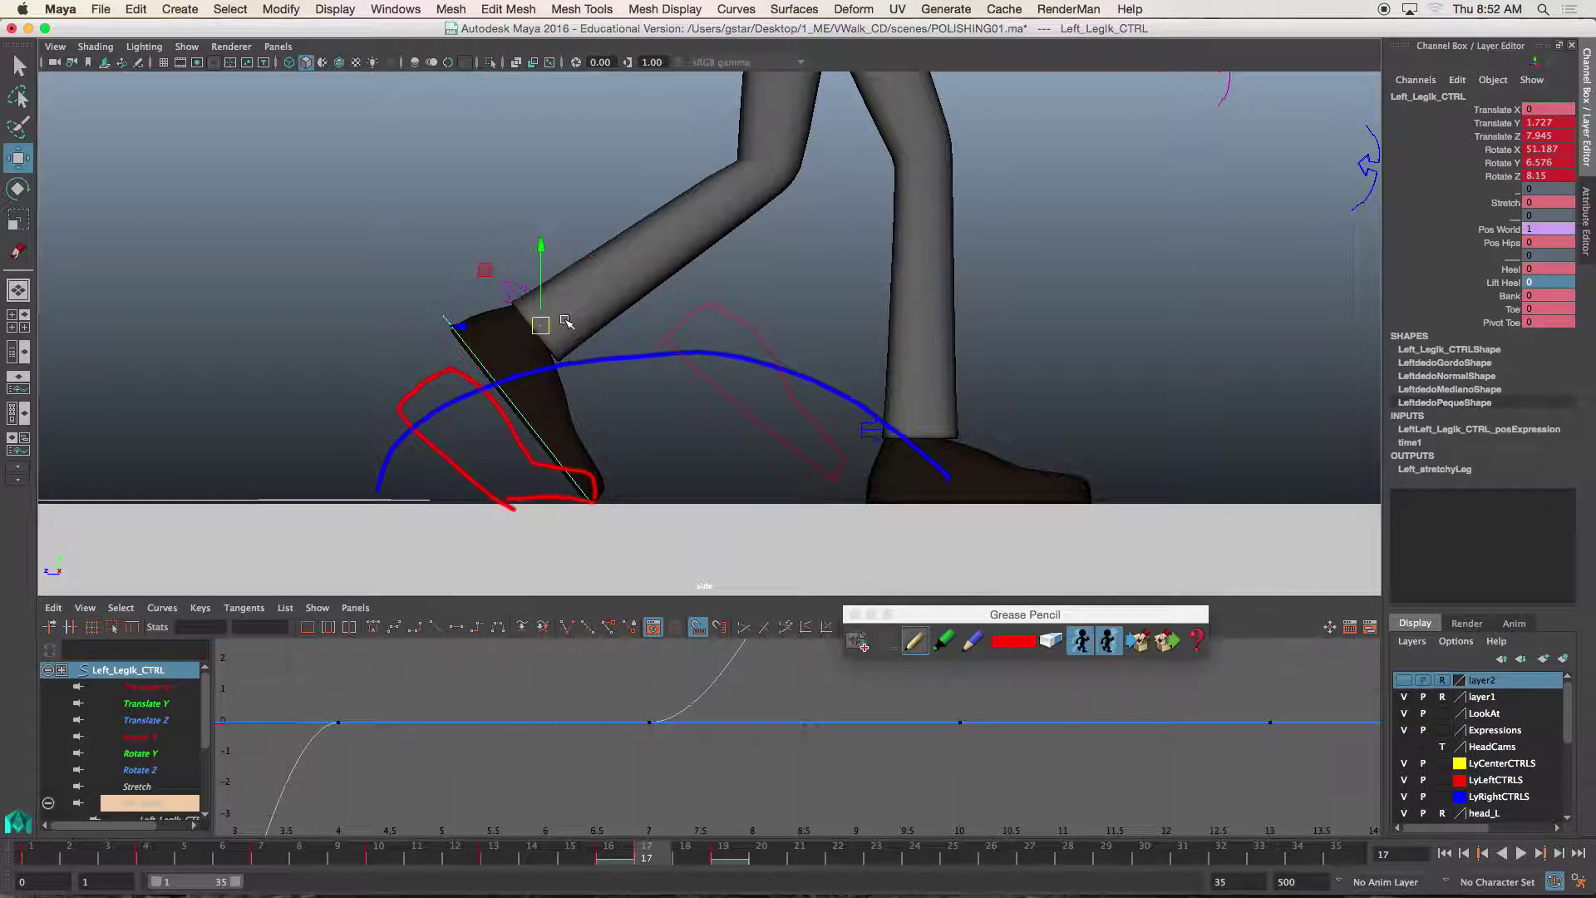
left_click_drag(544, 326, 566, 317)
key("e")
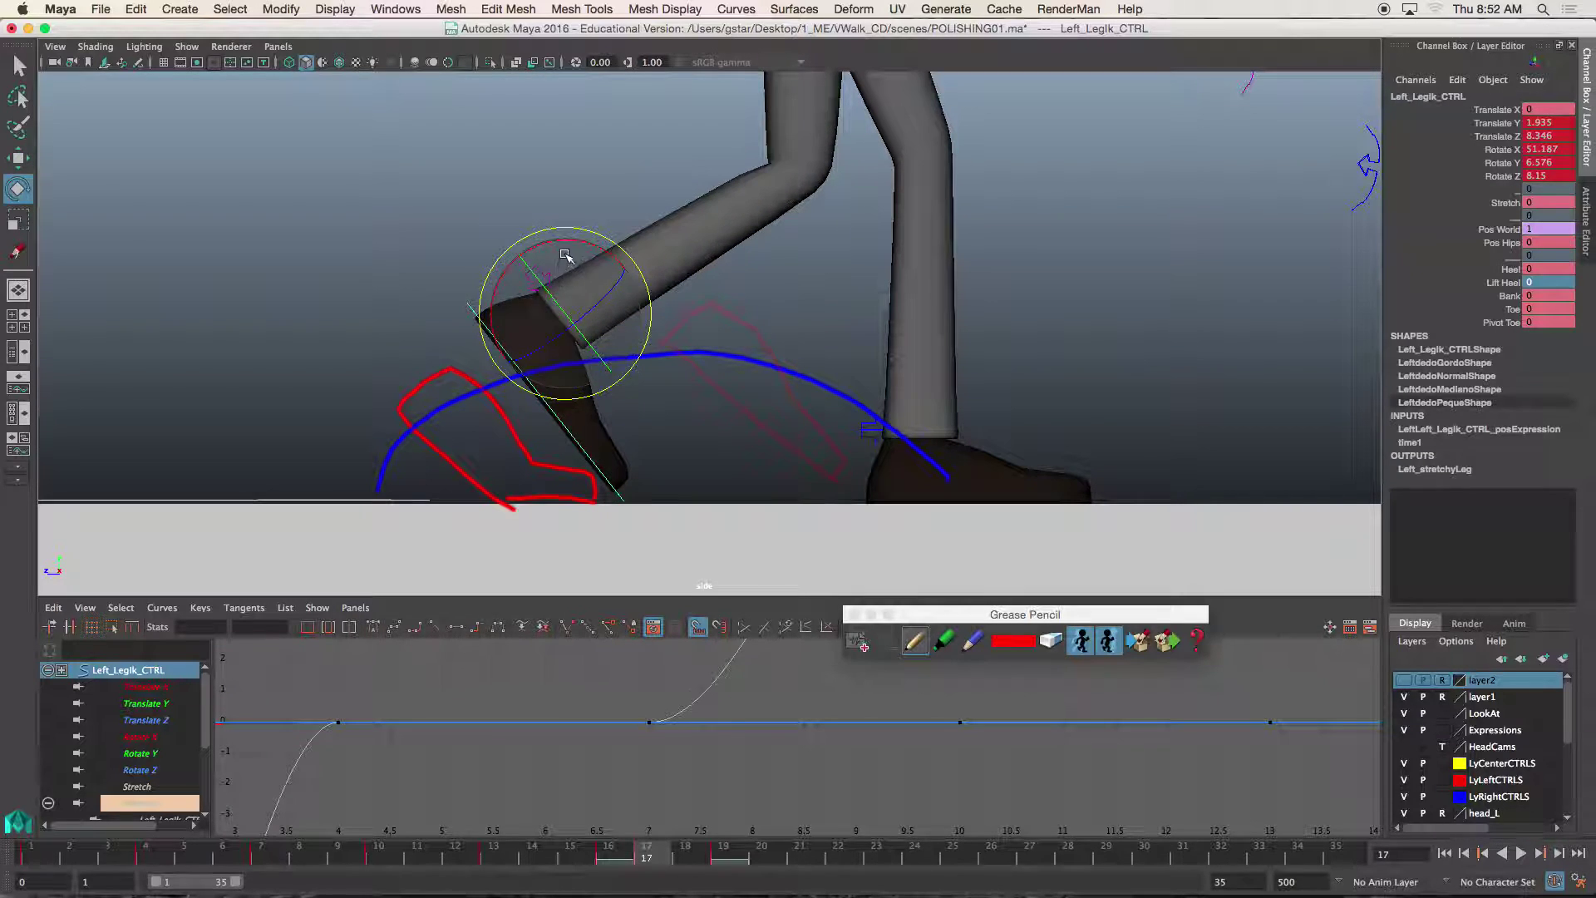
left_click_drag(563, 240, 571, 241)
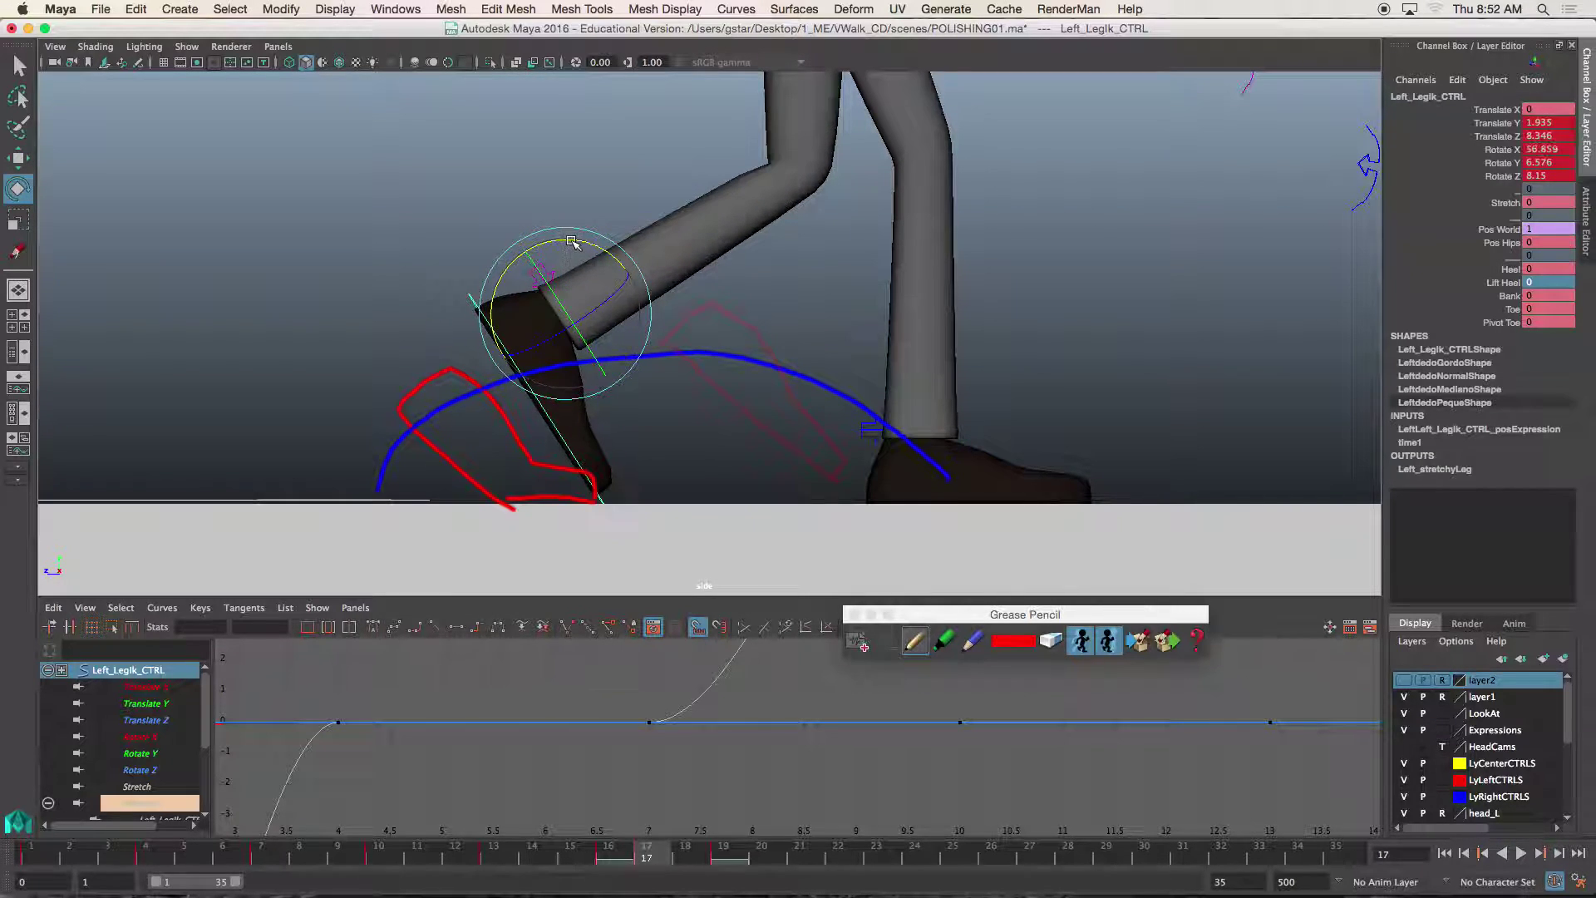
key("w")
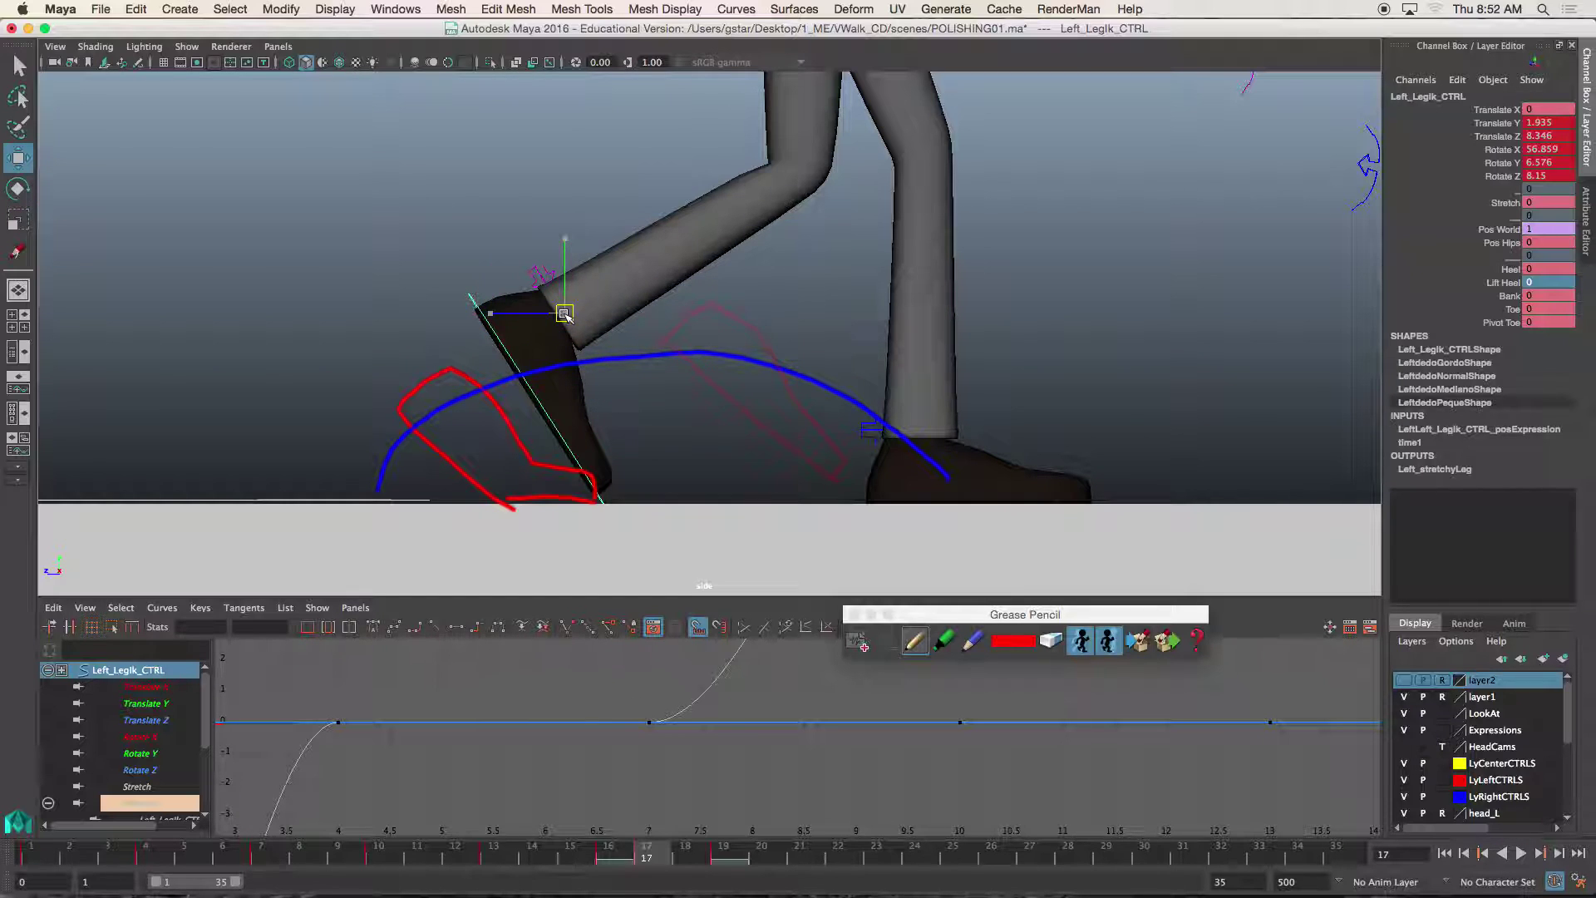
left_click_drag(564, 314, 588, 315)
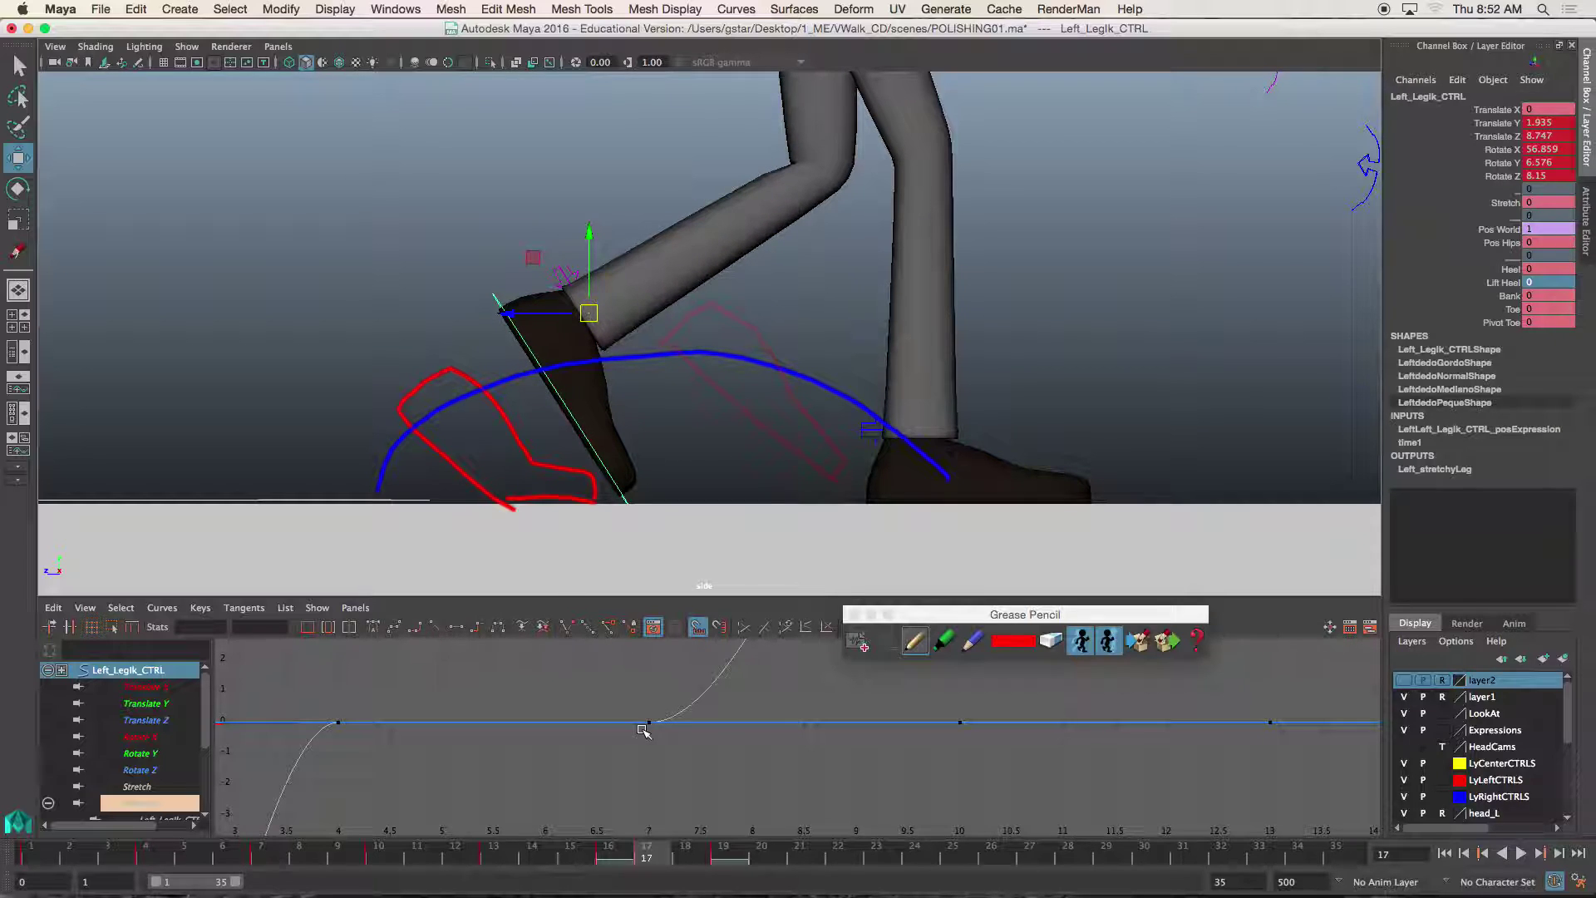
Step: Flip repeatedly between frames 16, 17 and 19 to compare the foot poses, finishing on 16
key("alt+comma")
key("alt+period")
key("alt+comma")
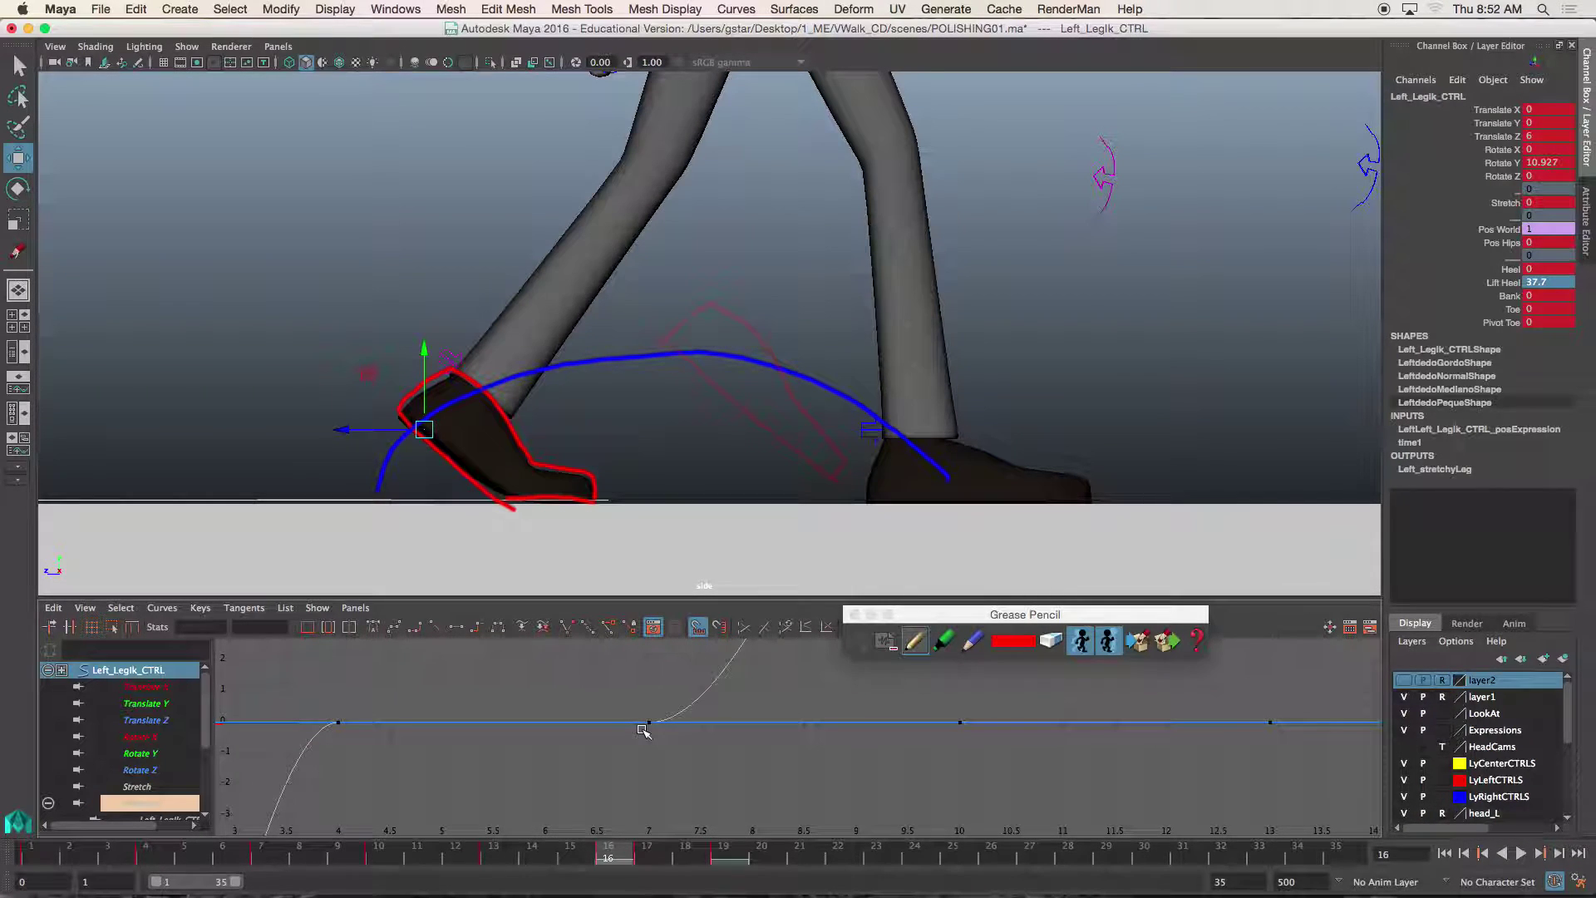
key("alt+period")
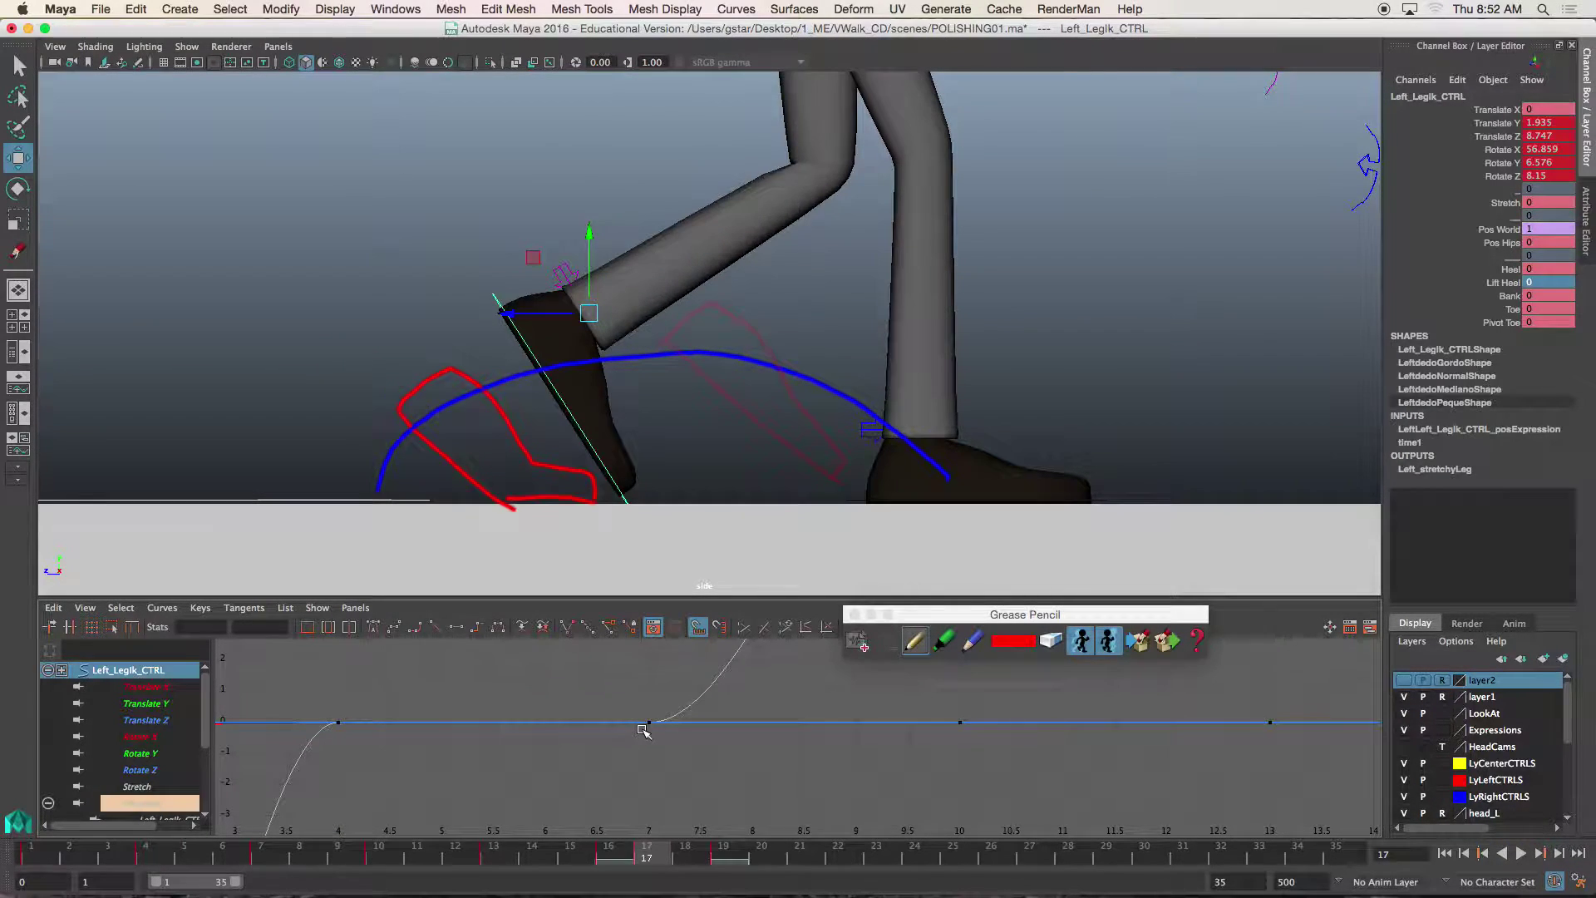
key("alt+comma")
key("alt+period")
key("alt+comma")
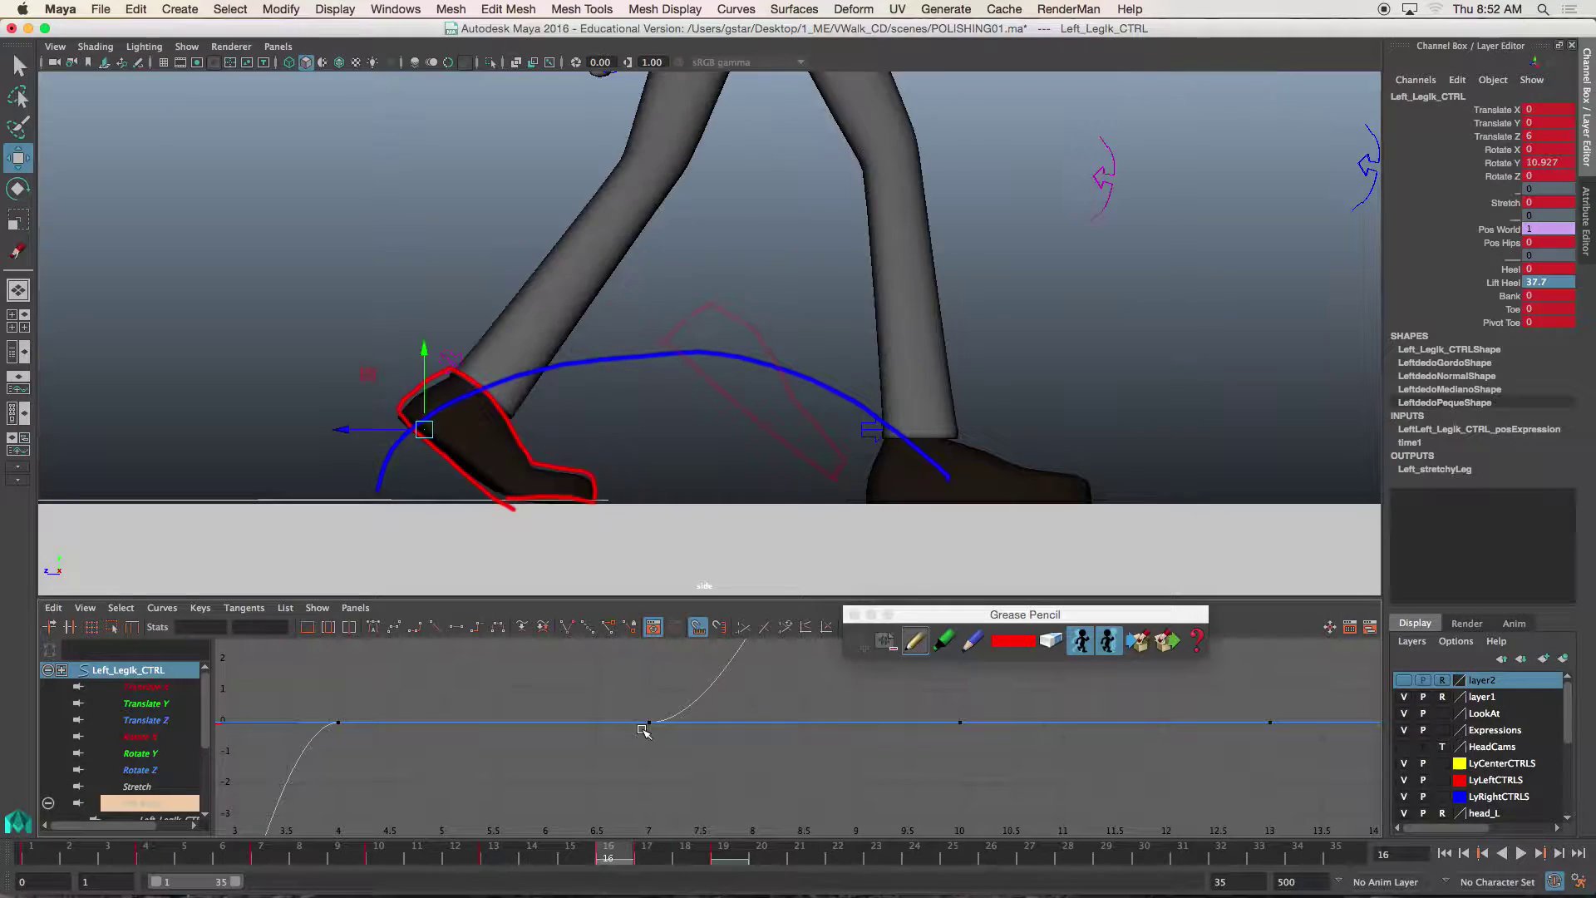
key("alt+period")
key("alt+comma")
key("alt+period")
key("alt+comma")
key("alt+period")
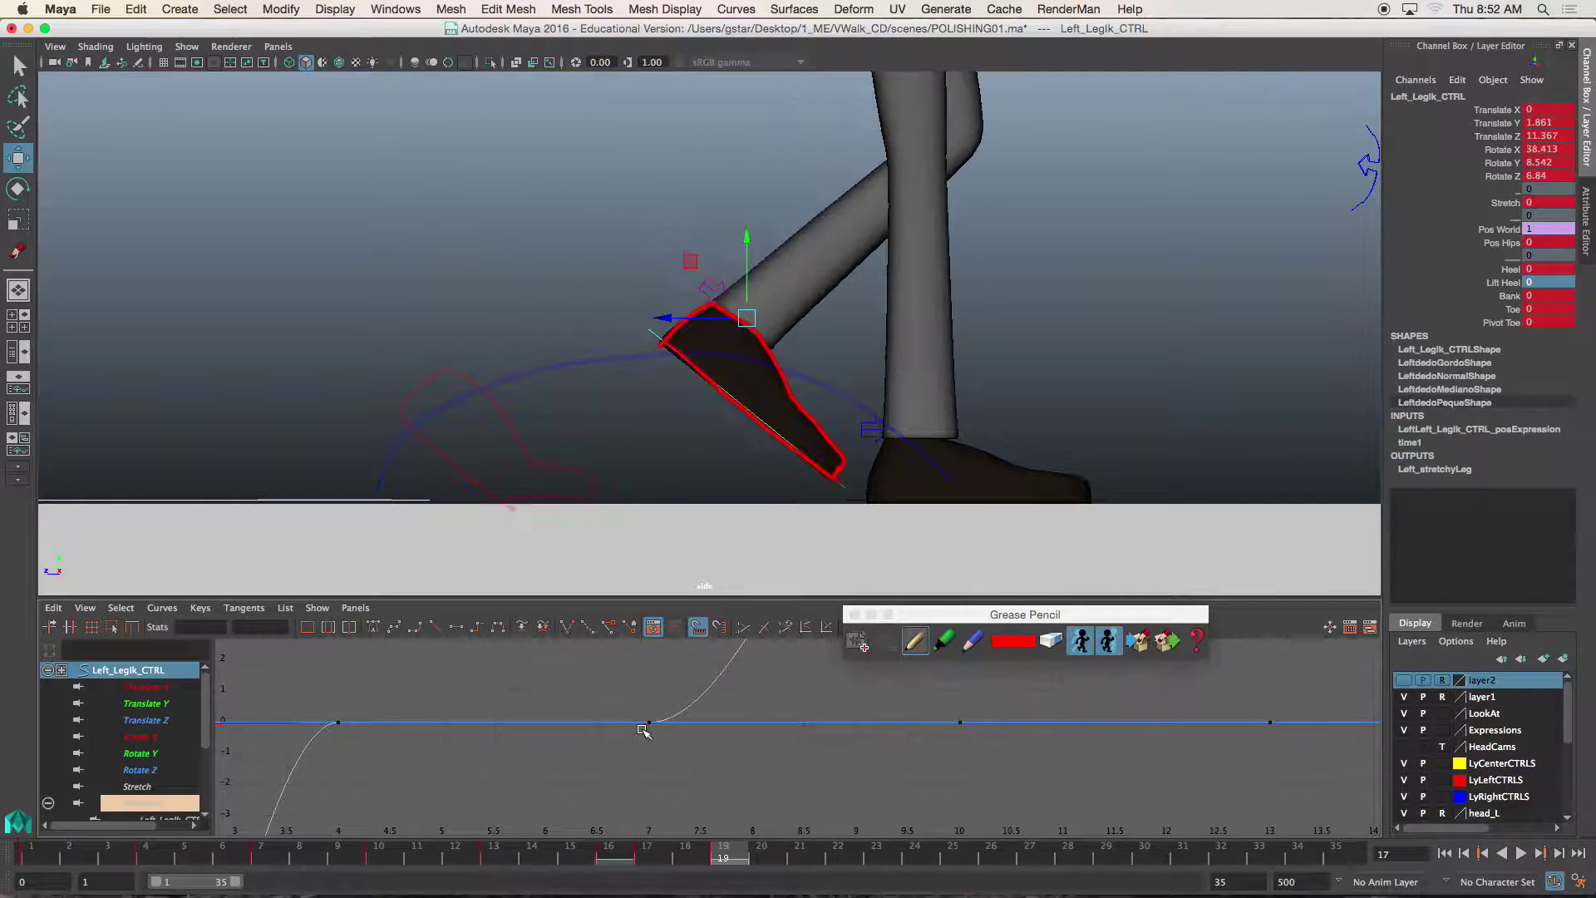
key("alt+comma")
key("alt+period")
key("alt+comma")
key("alt+period")
key("period")
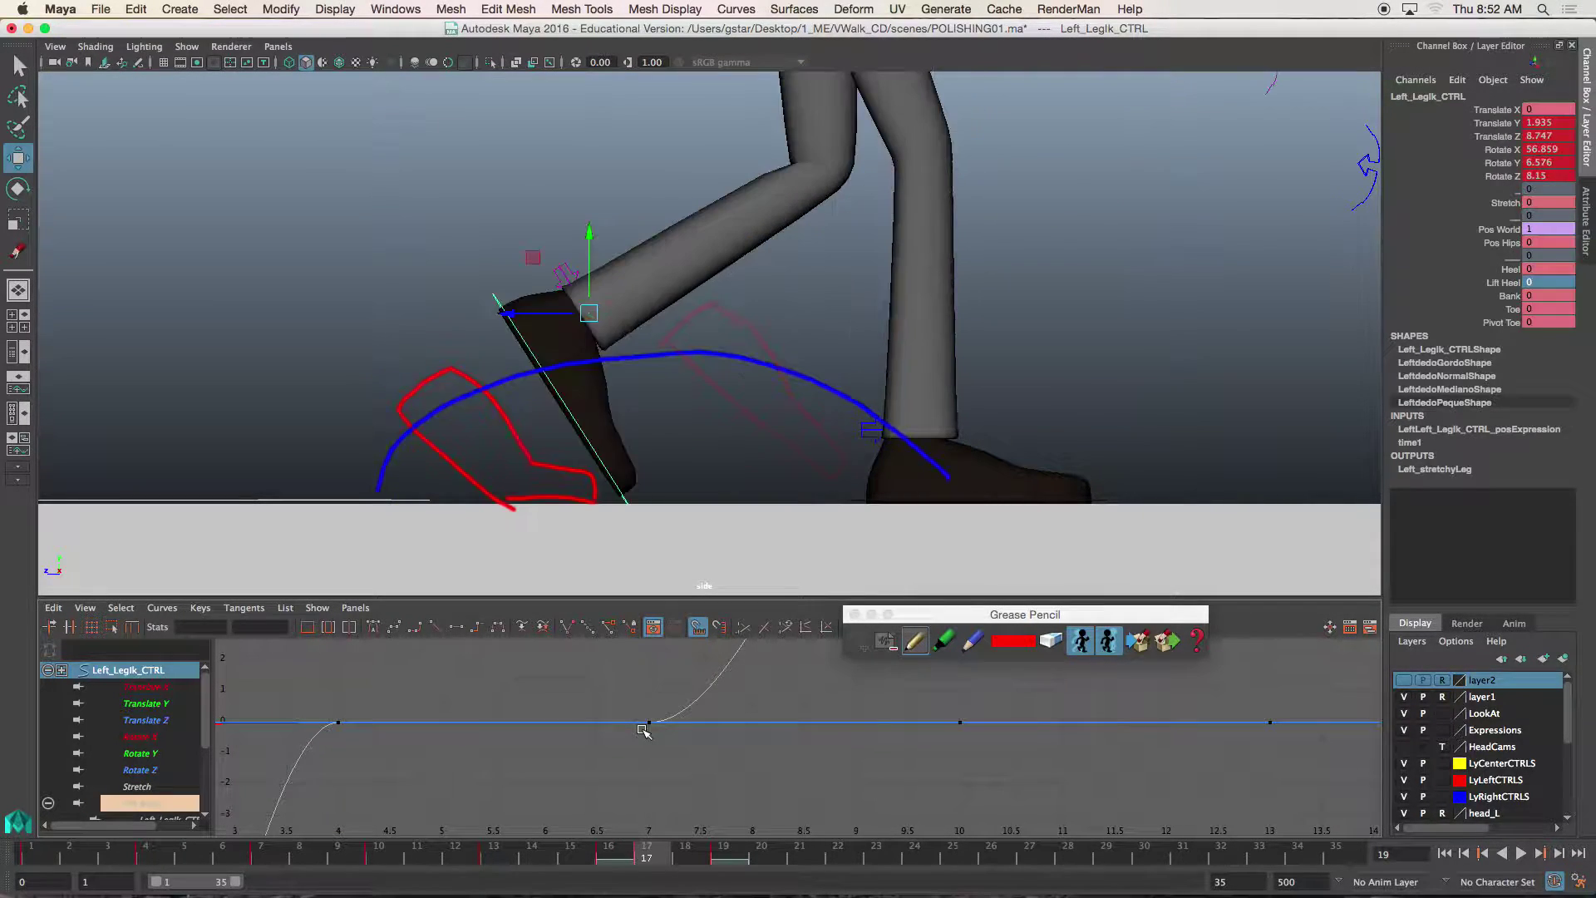
key("comma")
key("period")
key("comma")
key("period")
key("alt+comma")
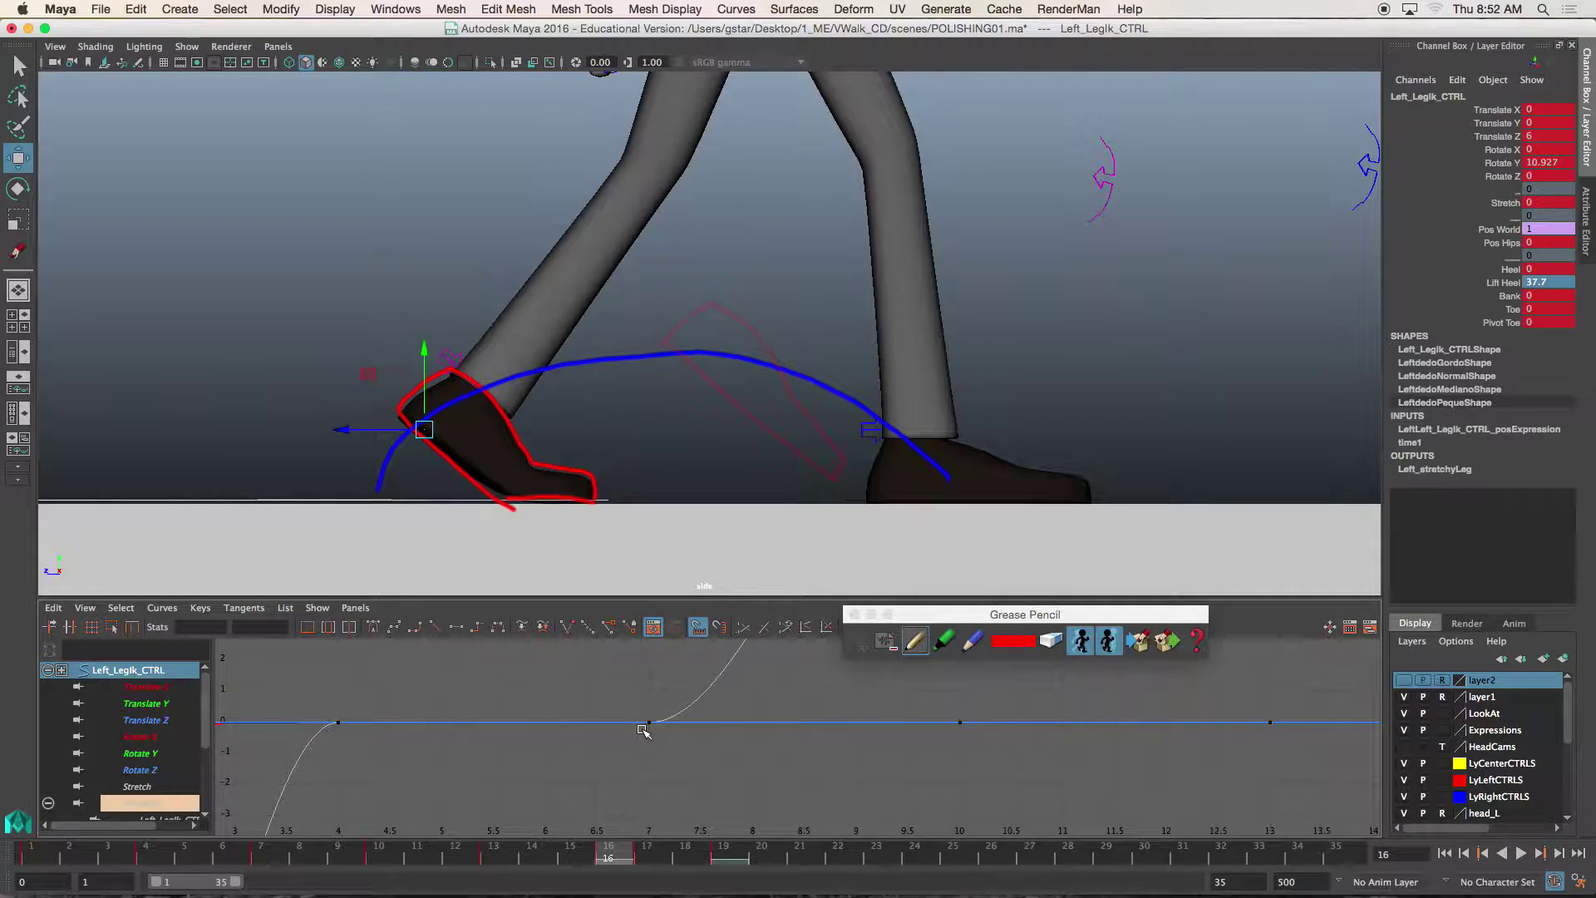
key("alt+period")
key("alt+period")
key("alt+comma")
key("alt+comma")
key("alt+period")
key("alt+period")
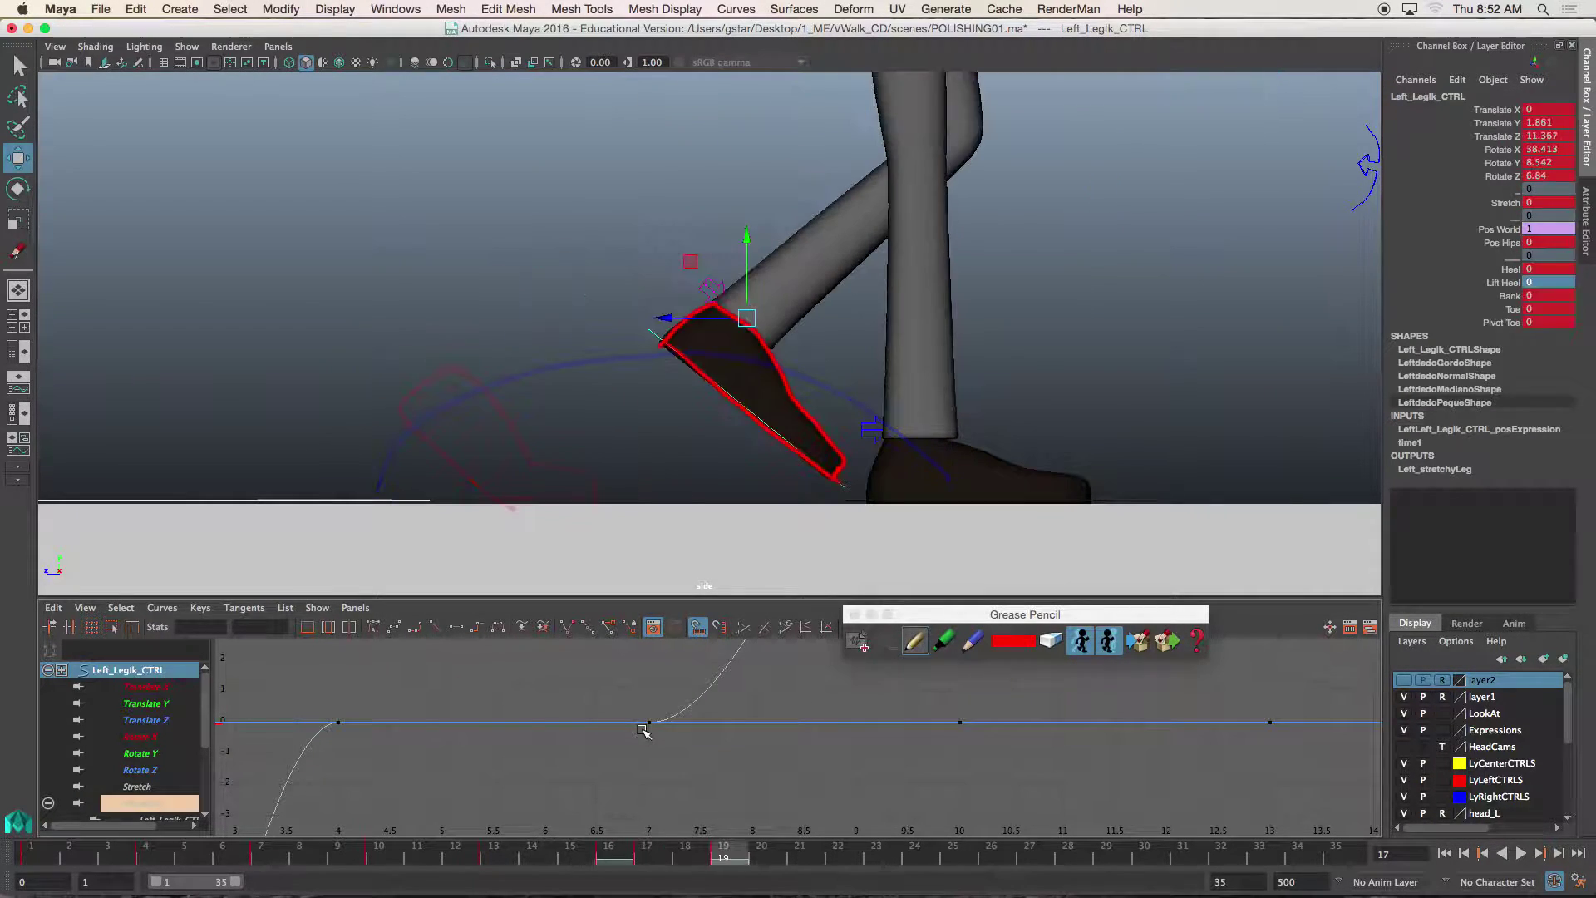
key("alt+comma")
key("alt+comma")
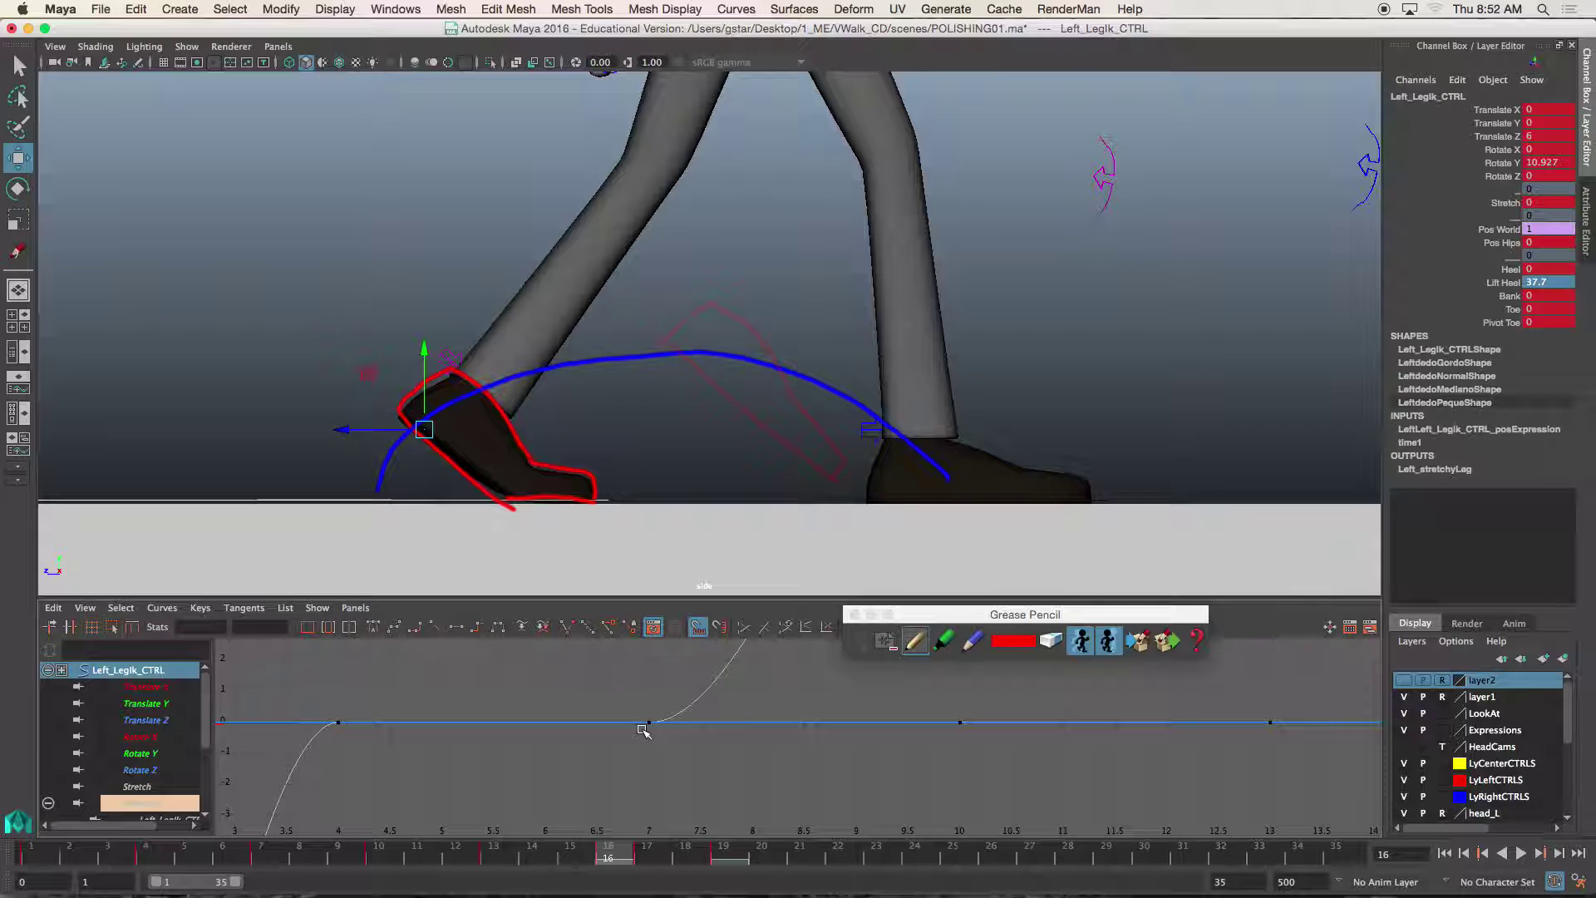
Step: At frame 1, move the Grease Pencil panel aside and pan the side view to the other foot
left_click(895, 619)
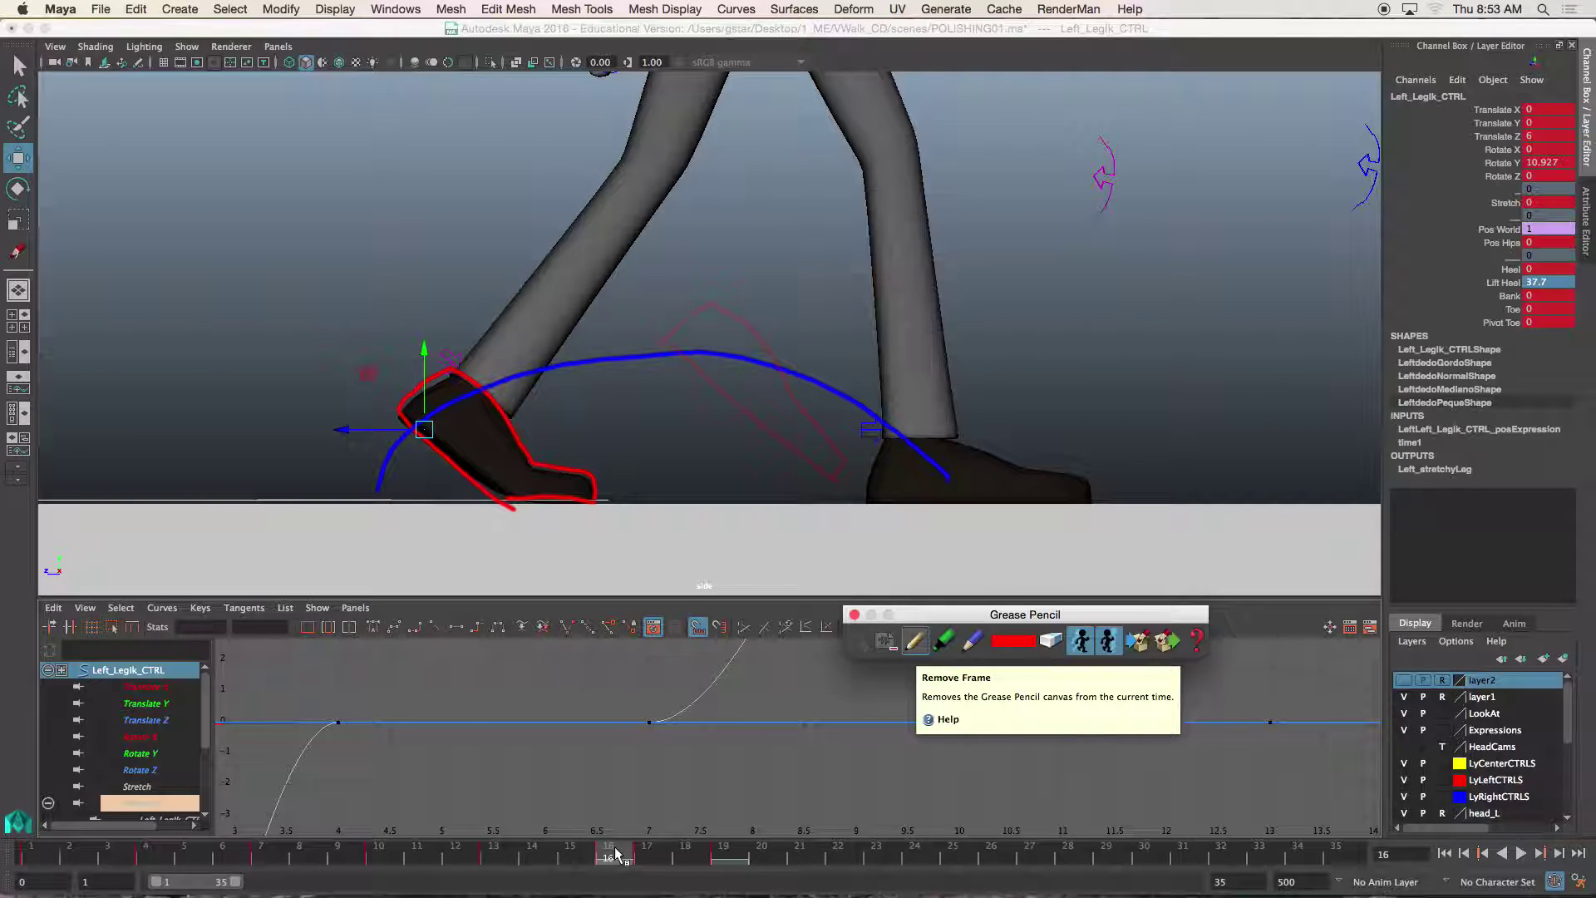
left_click(55, 856)
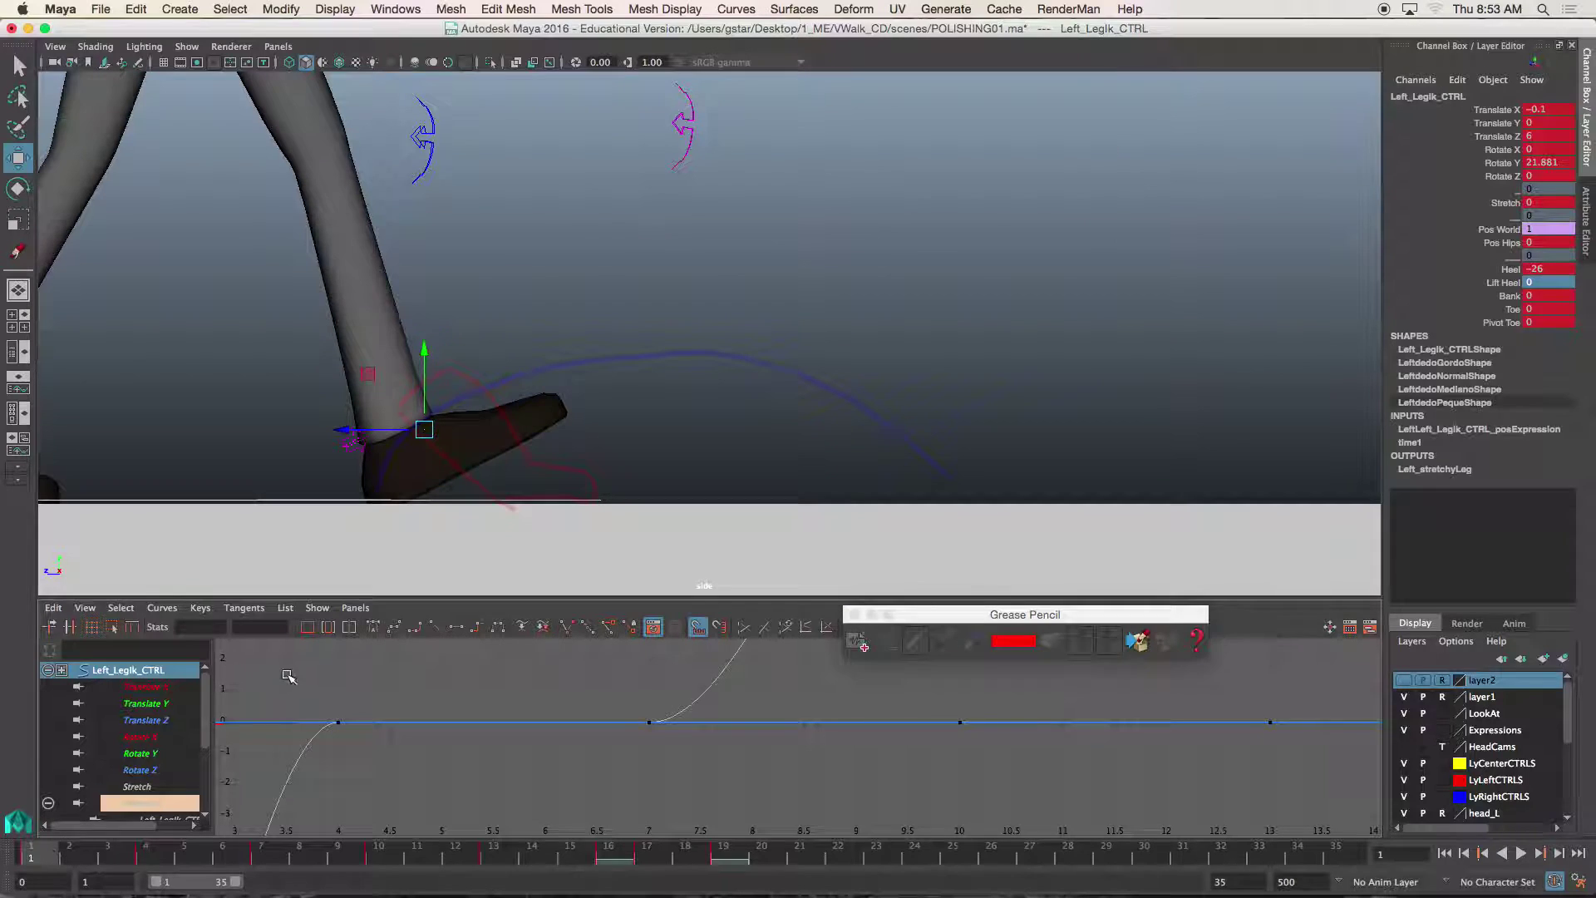
left_click_drag(911, 619, 982, 614)
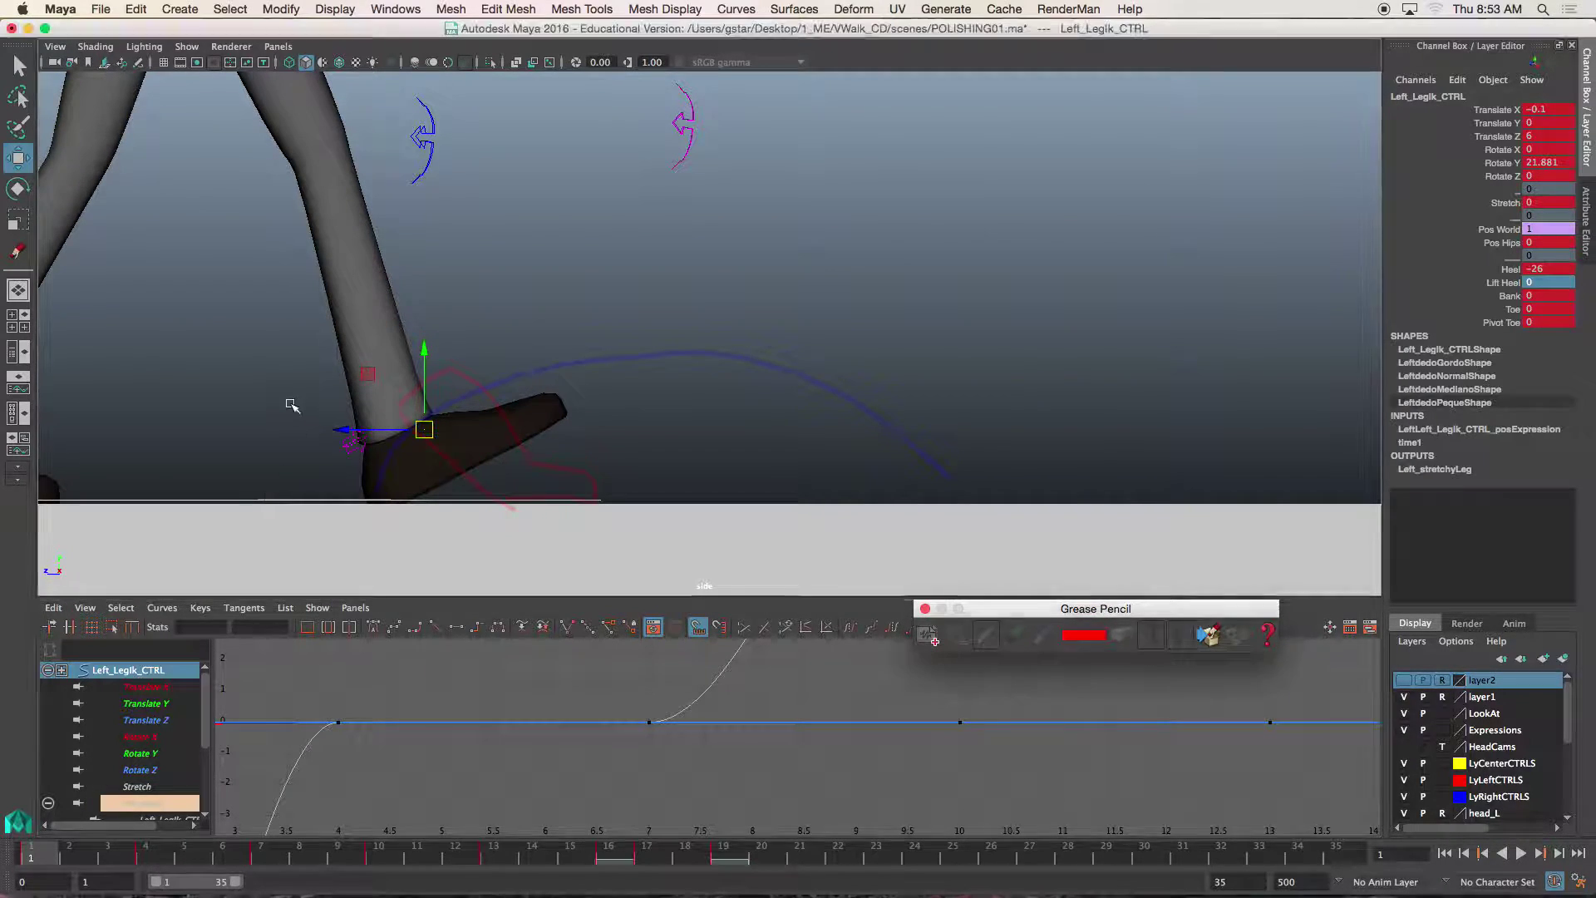
middle_click_drag(292, 410, 553, 378, "alt")
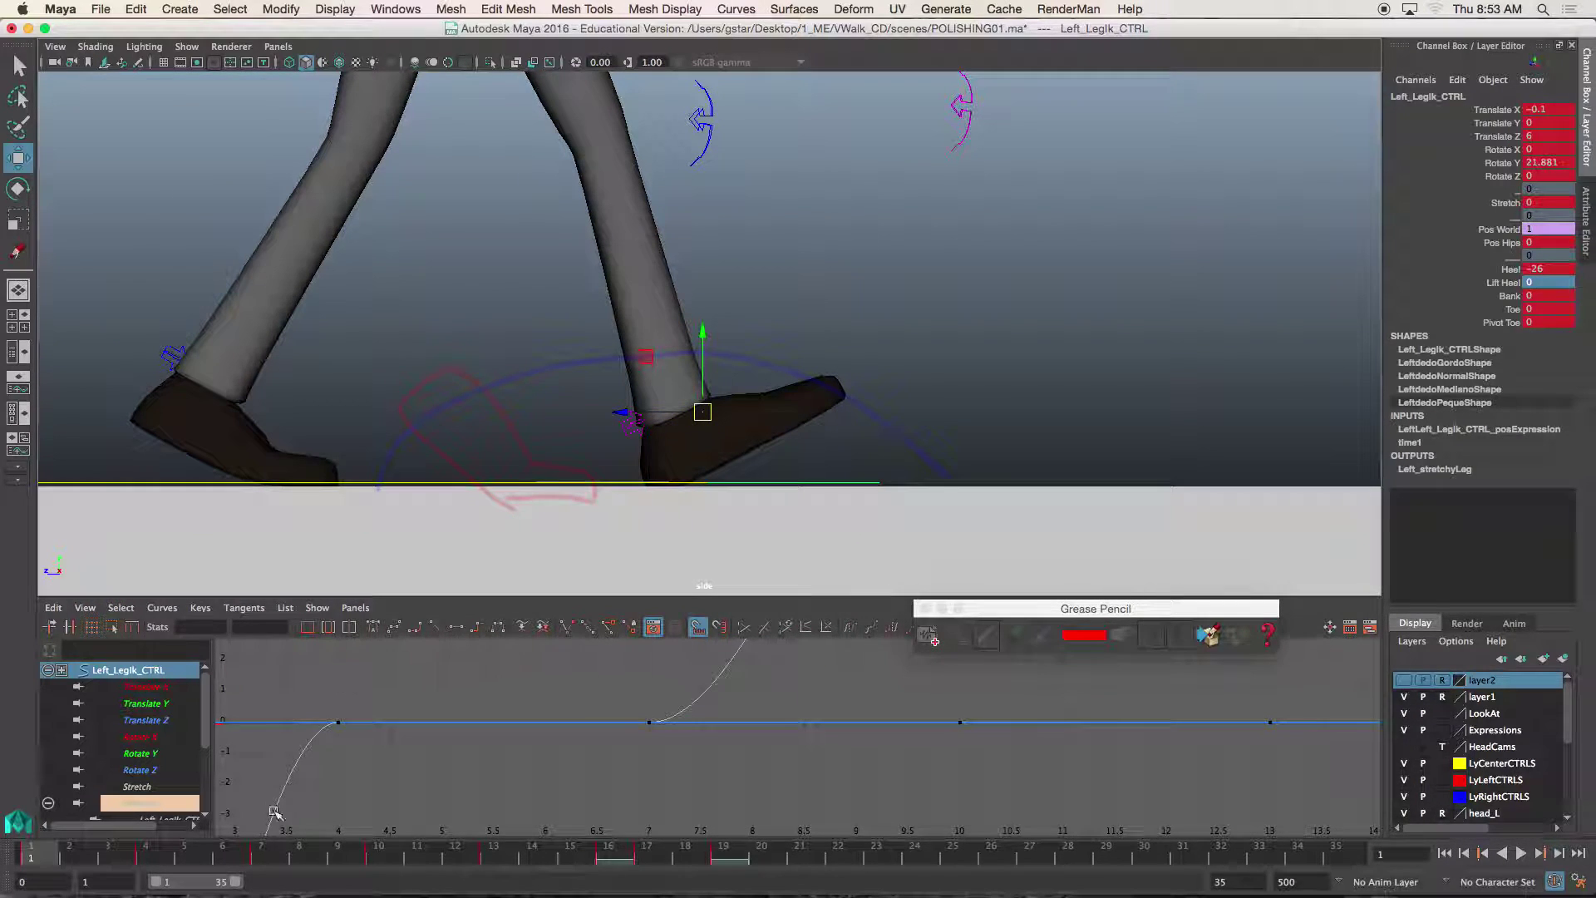
Step: Check the foot at frames 16 and 19, then scrub from frame 1 forward to frame 6
left_click(630, 856)
left_click(986, 634)
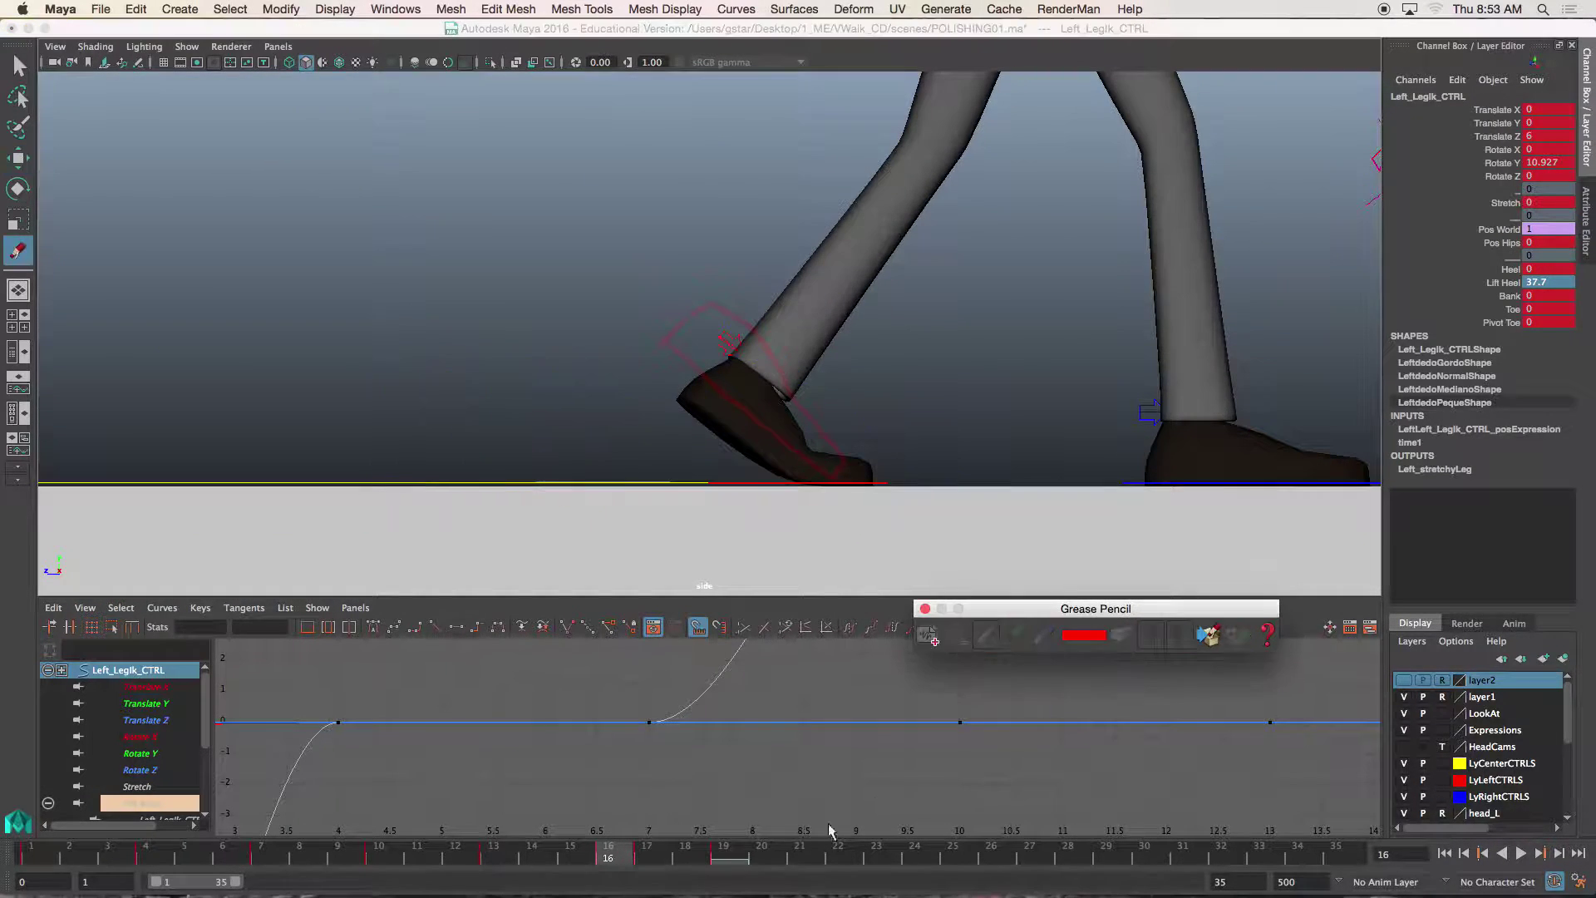
left_click(742, 864)
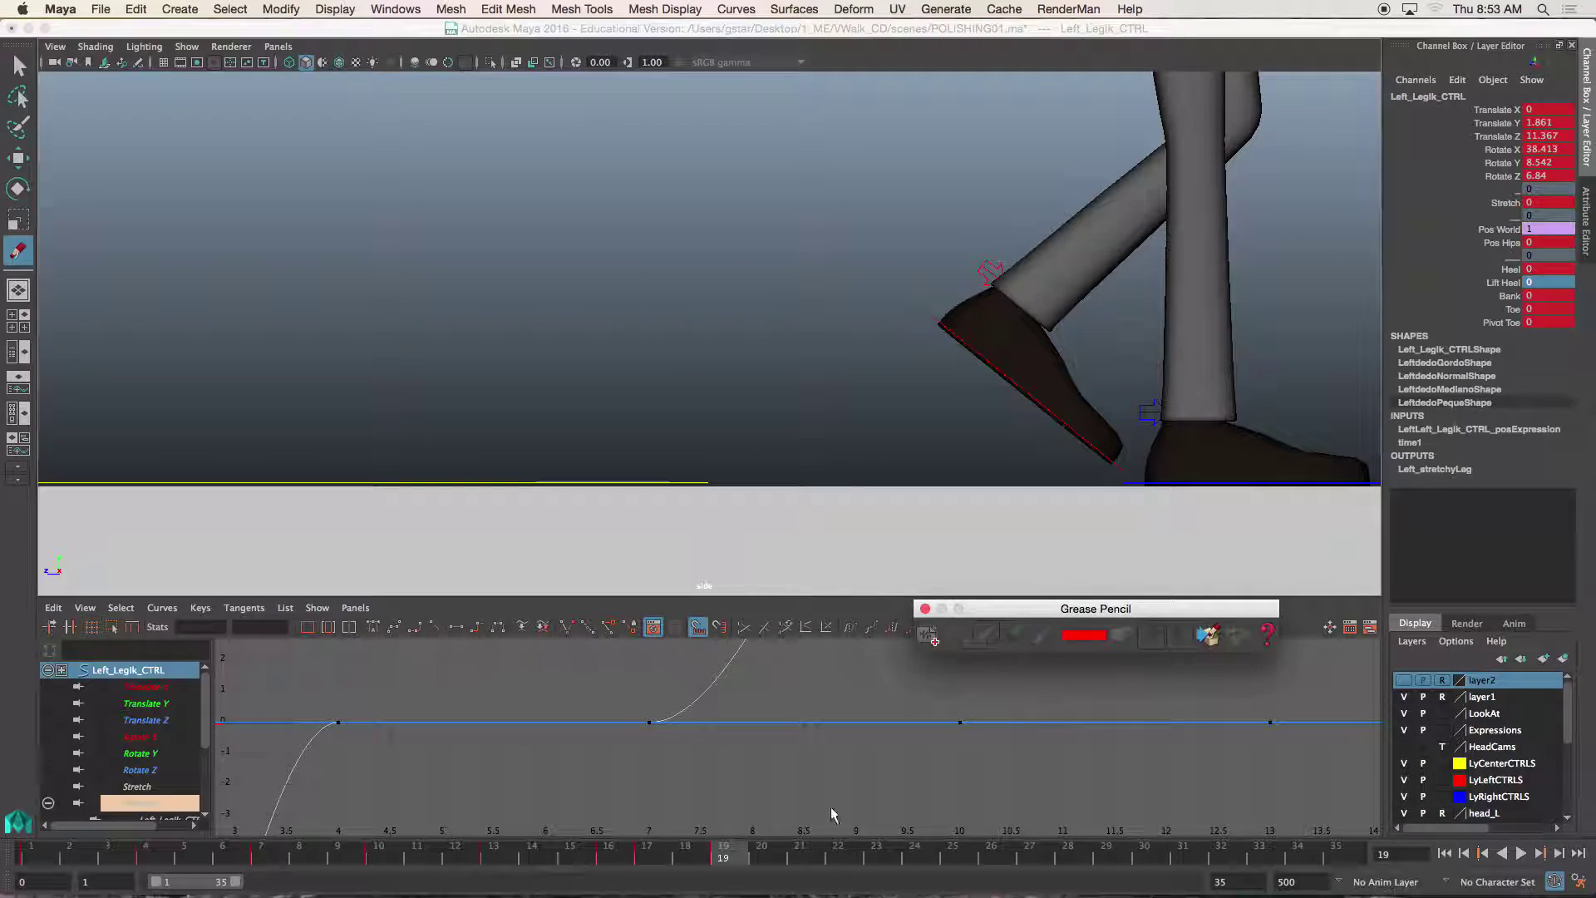
left_click(38, 854)
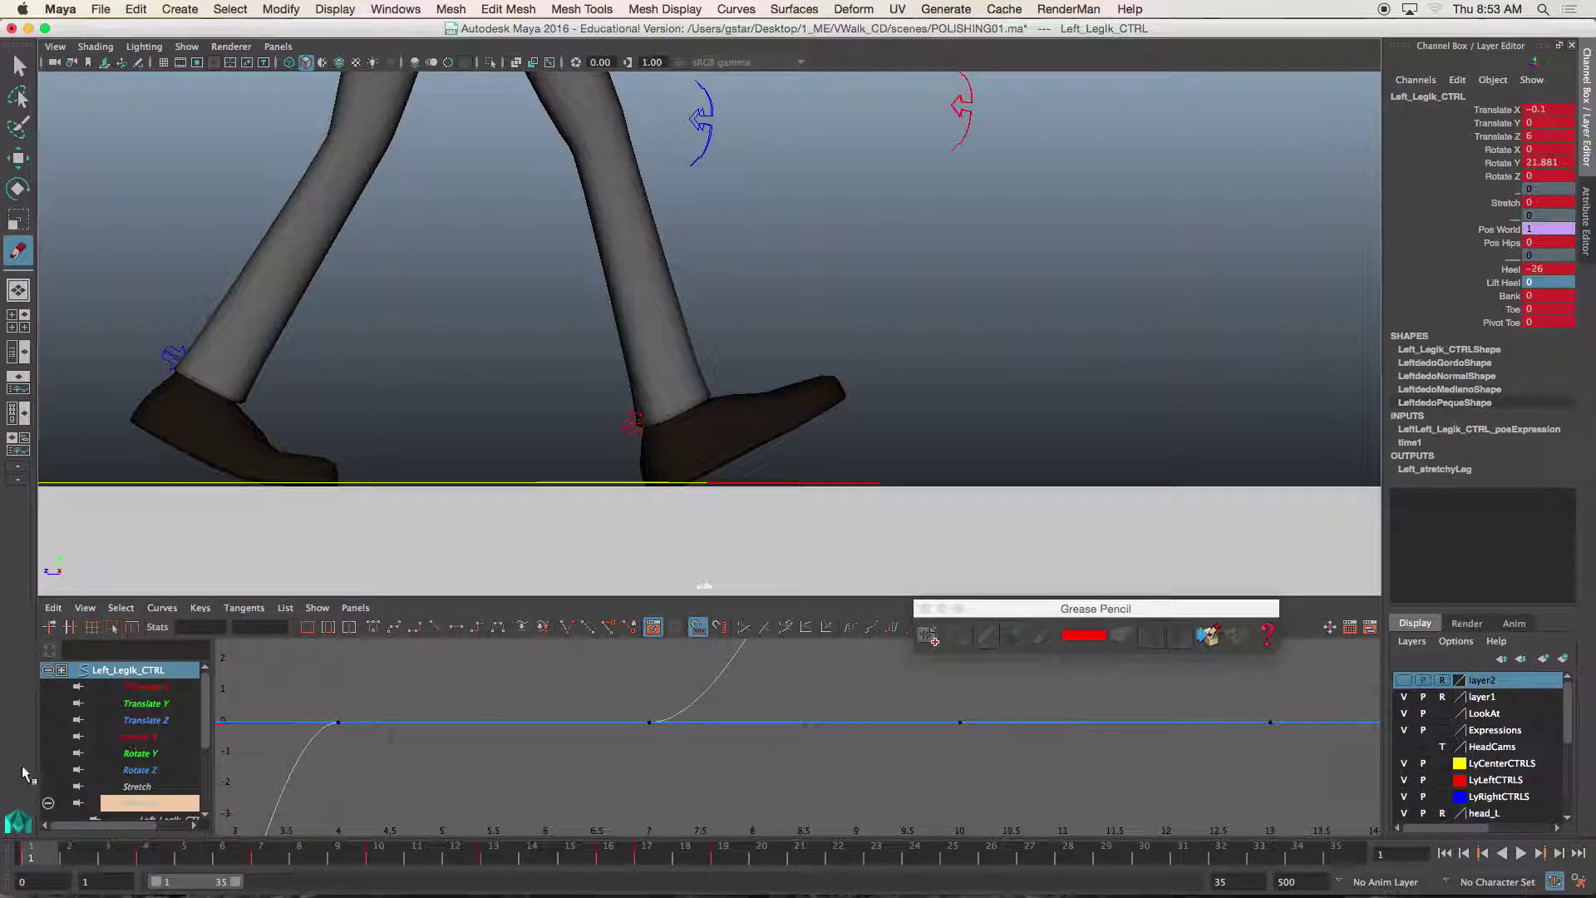
mouse_move(38, 857)
left_mouse_down()
mouse_move(282, 844)
mouse_move(66, 828)
mouse_move(760, 796)
mouse_move(128, 810)
mouse_move(221, 821)
left_mouse_up()
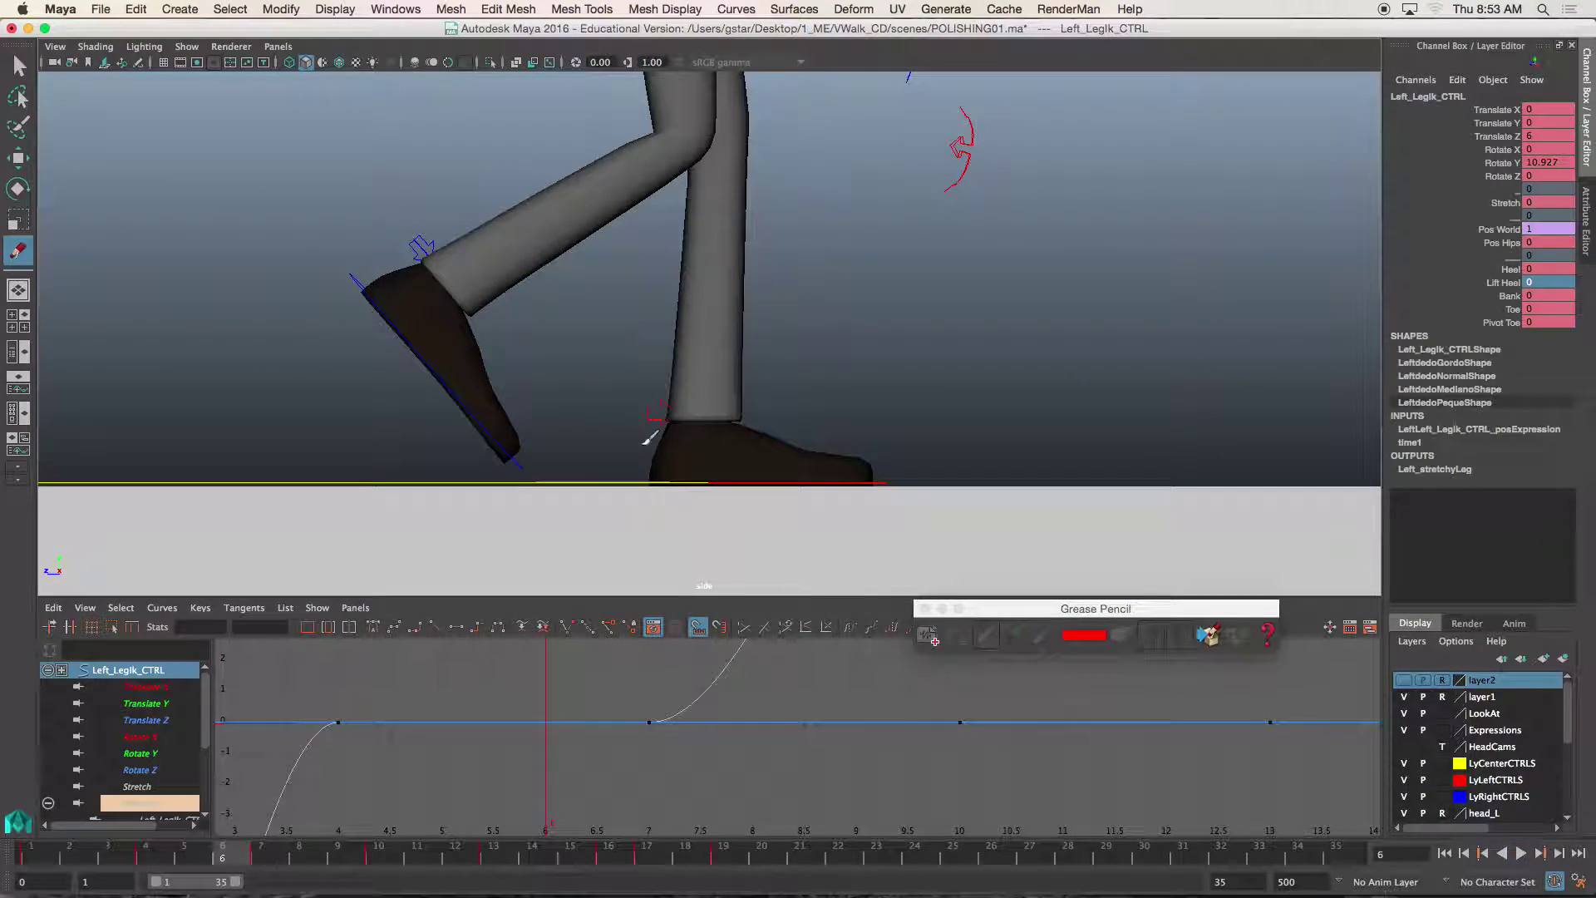
Step: With the Move tool active, scrub frames 5 to 8 and frame the legs to watch the left heel
scroll(657, 445, "down", 5)
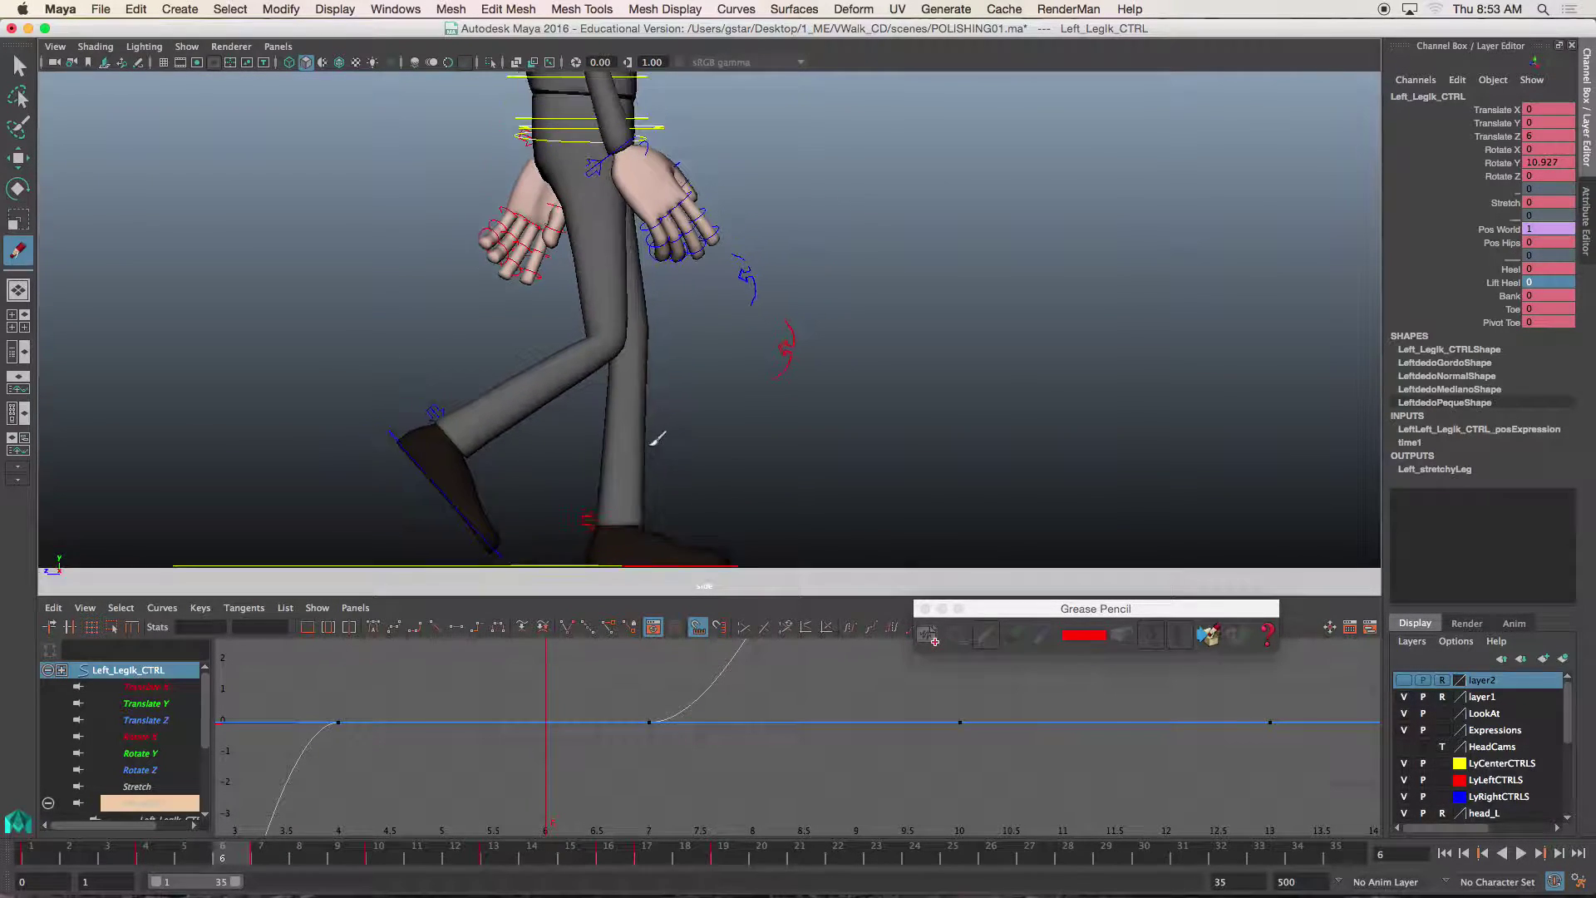
key("w")
left_click(952, 612)
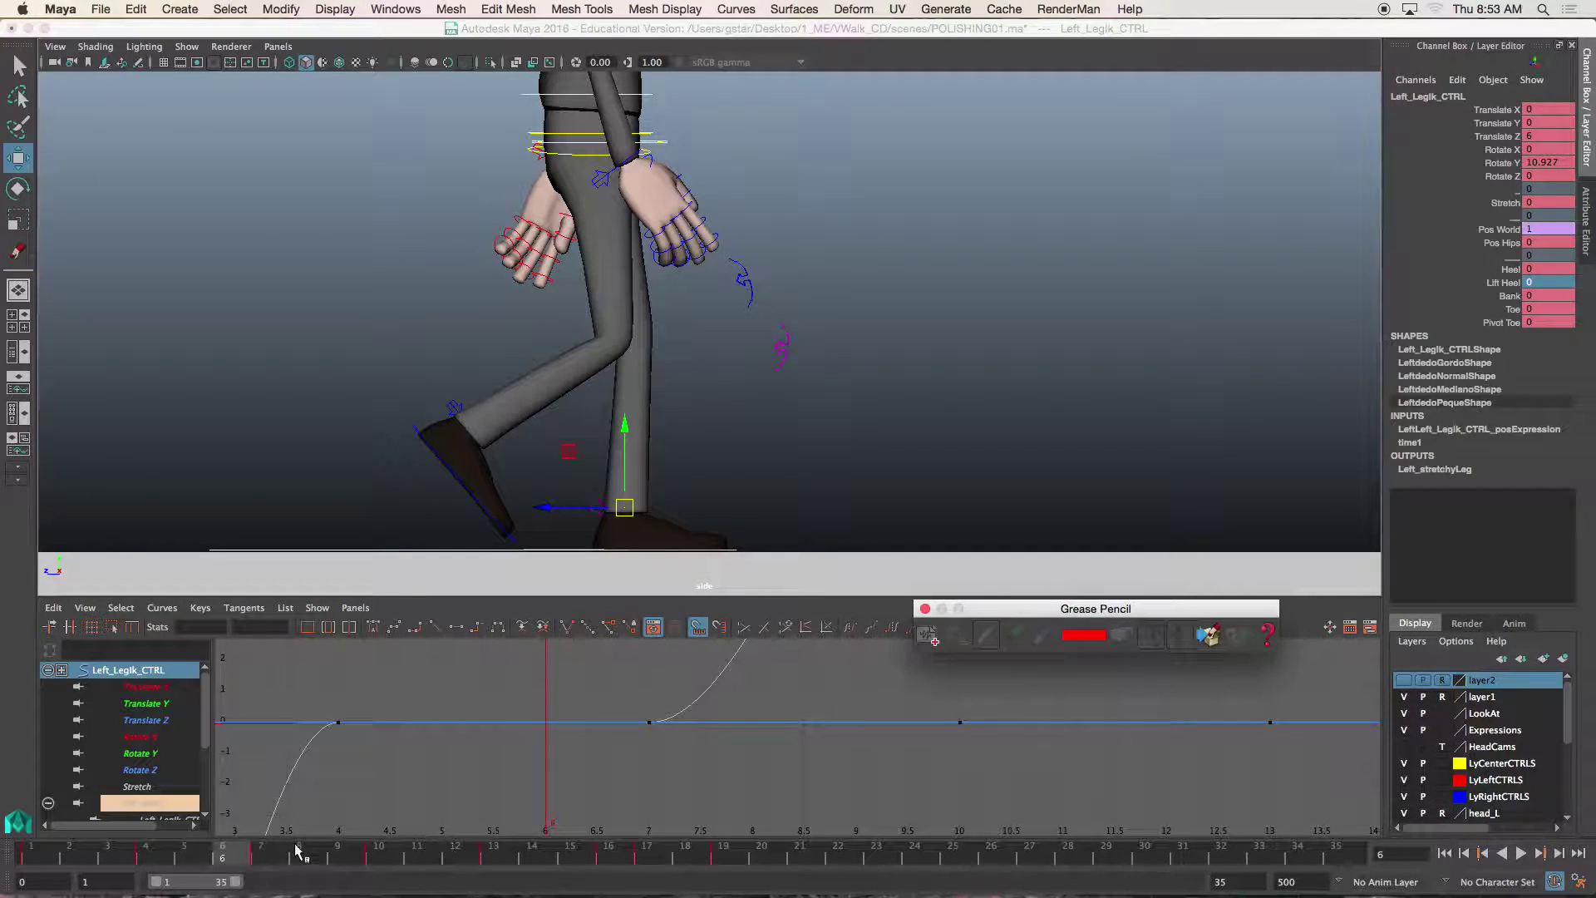
left_click_drag(237, 861, 274, 862)
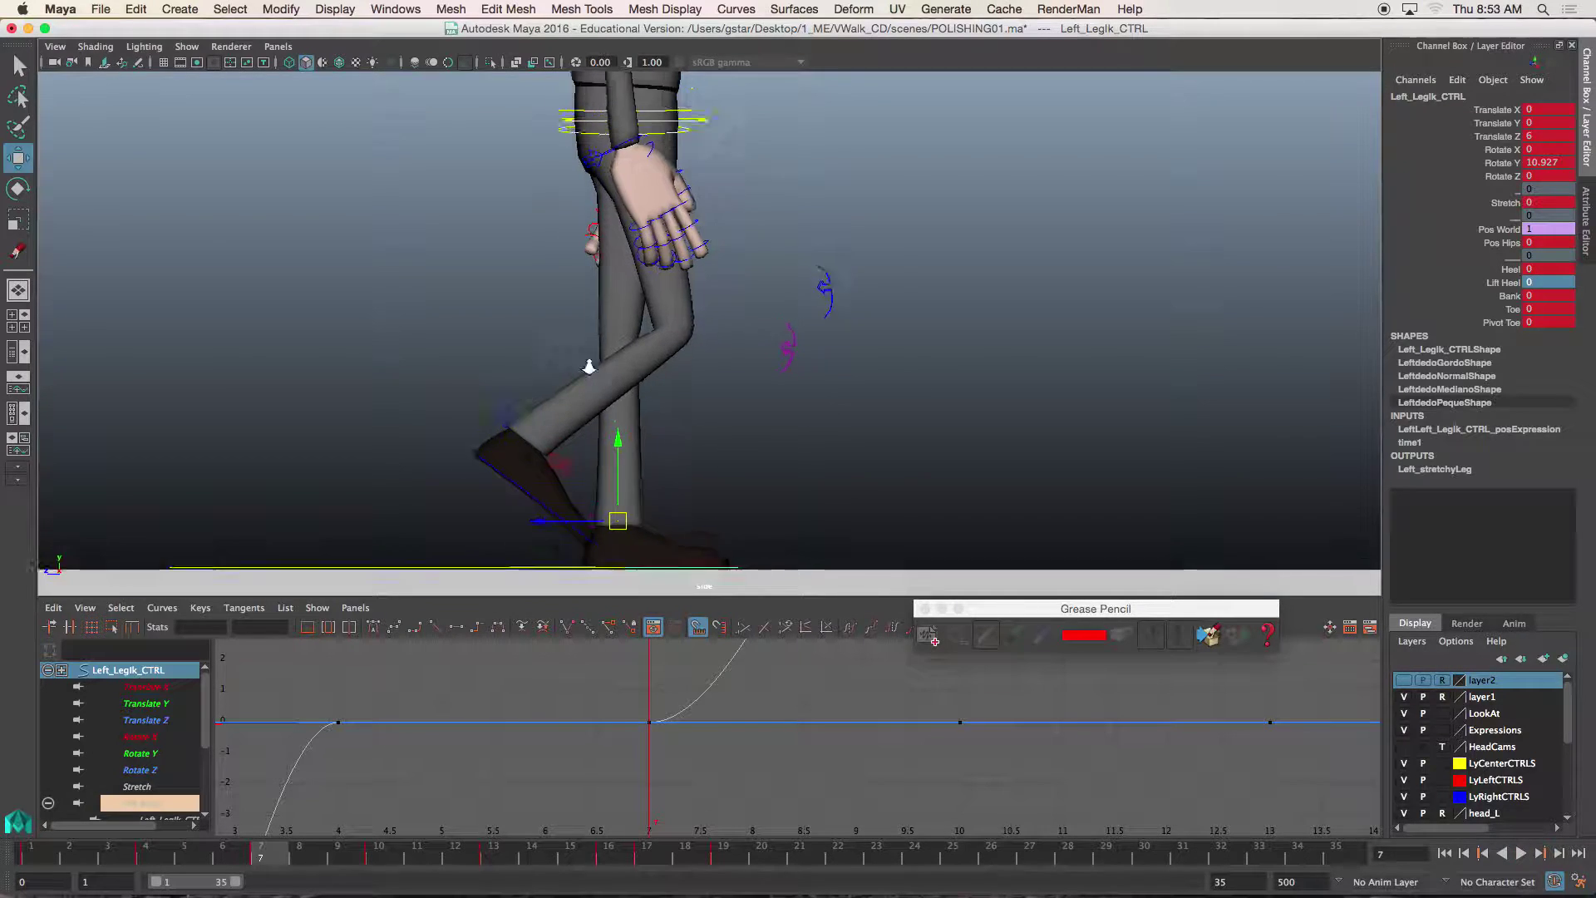
mouse_move(270, 859)
left_mouse_down()
mouse_move(349, 862)
mouse_move(52, 867)
mouse_move(791, 839)
mouse_move(102, 871)
mouse_move(184, 861)
left_mouse_up()
middle_click_drag(417, 477, 451, 356, "alt")
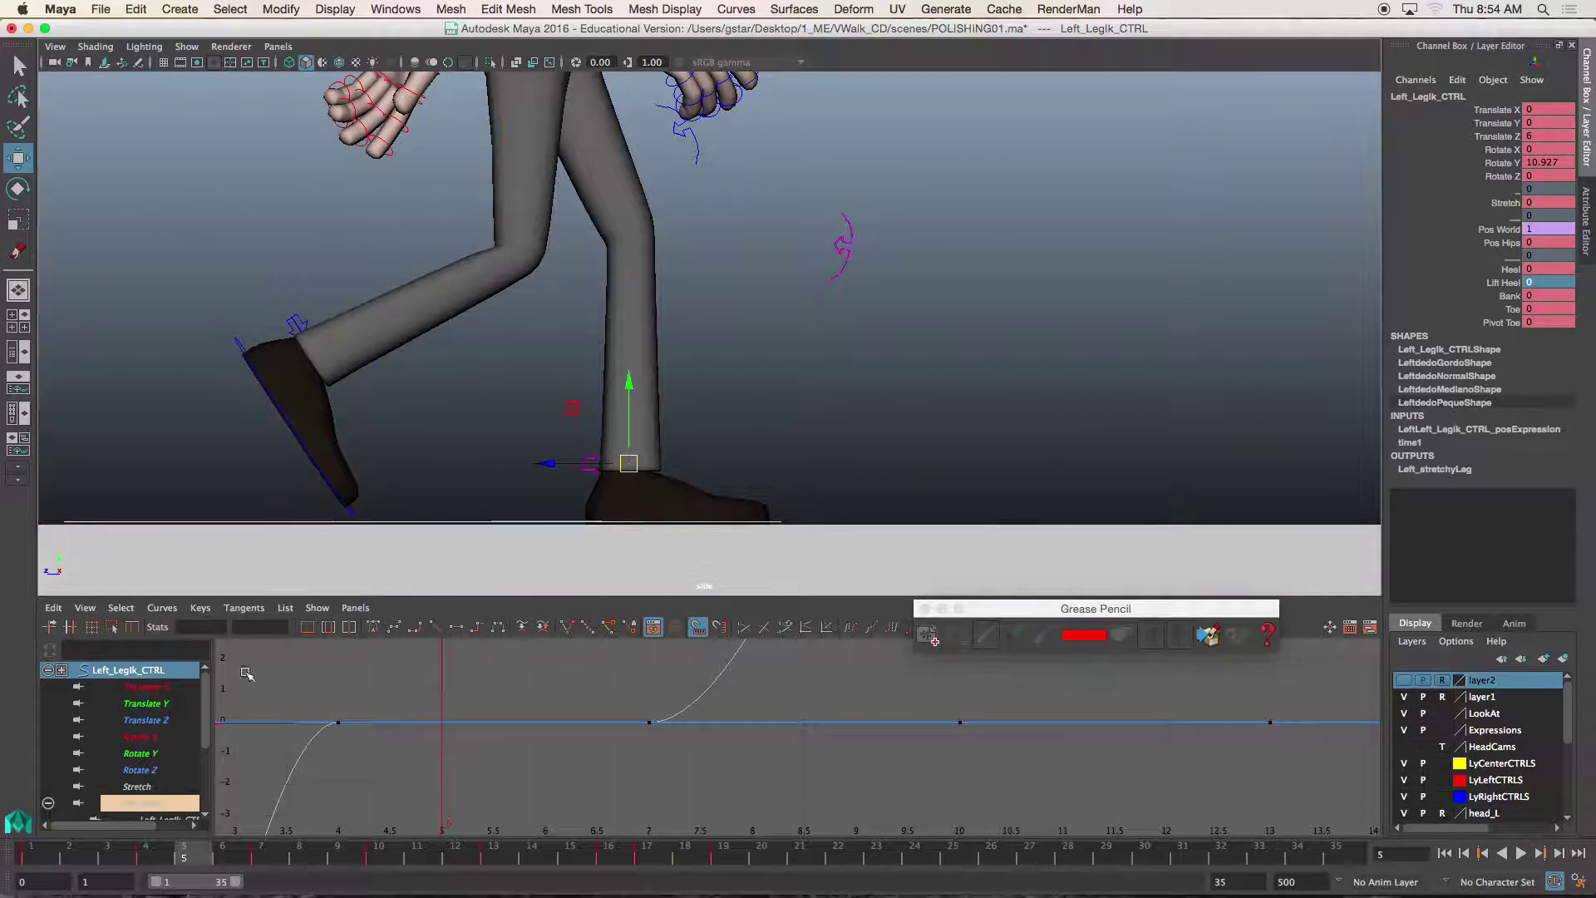
mouse_move(136, 869)
left_mouse_down()
mouse_move(319, 857)
mouse_move(75, 859)
mouse_move(481, 848)
mouse_move(213, 845)
mouse_move(463, 845)
mouse_move(451, 838)
left_mouse_up()
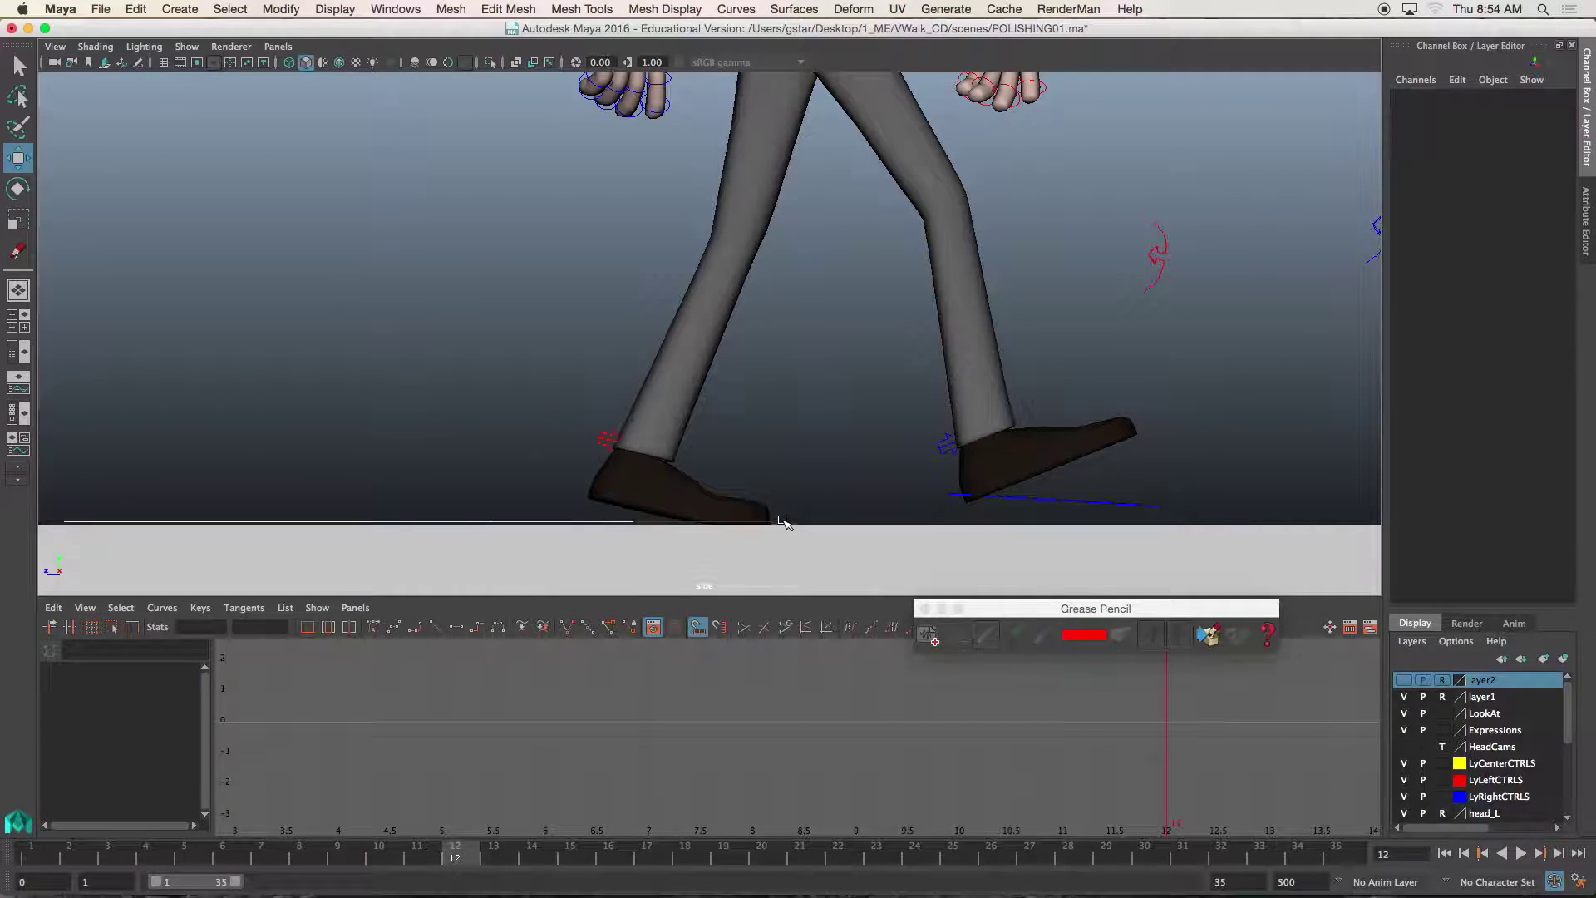
Step: Play the walk, then at keyframe 10 raise the left foot's Lift Heel from 12.658 to 17.858
left_click(494, 859)
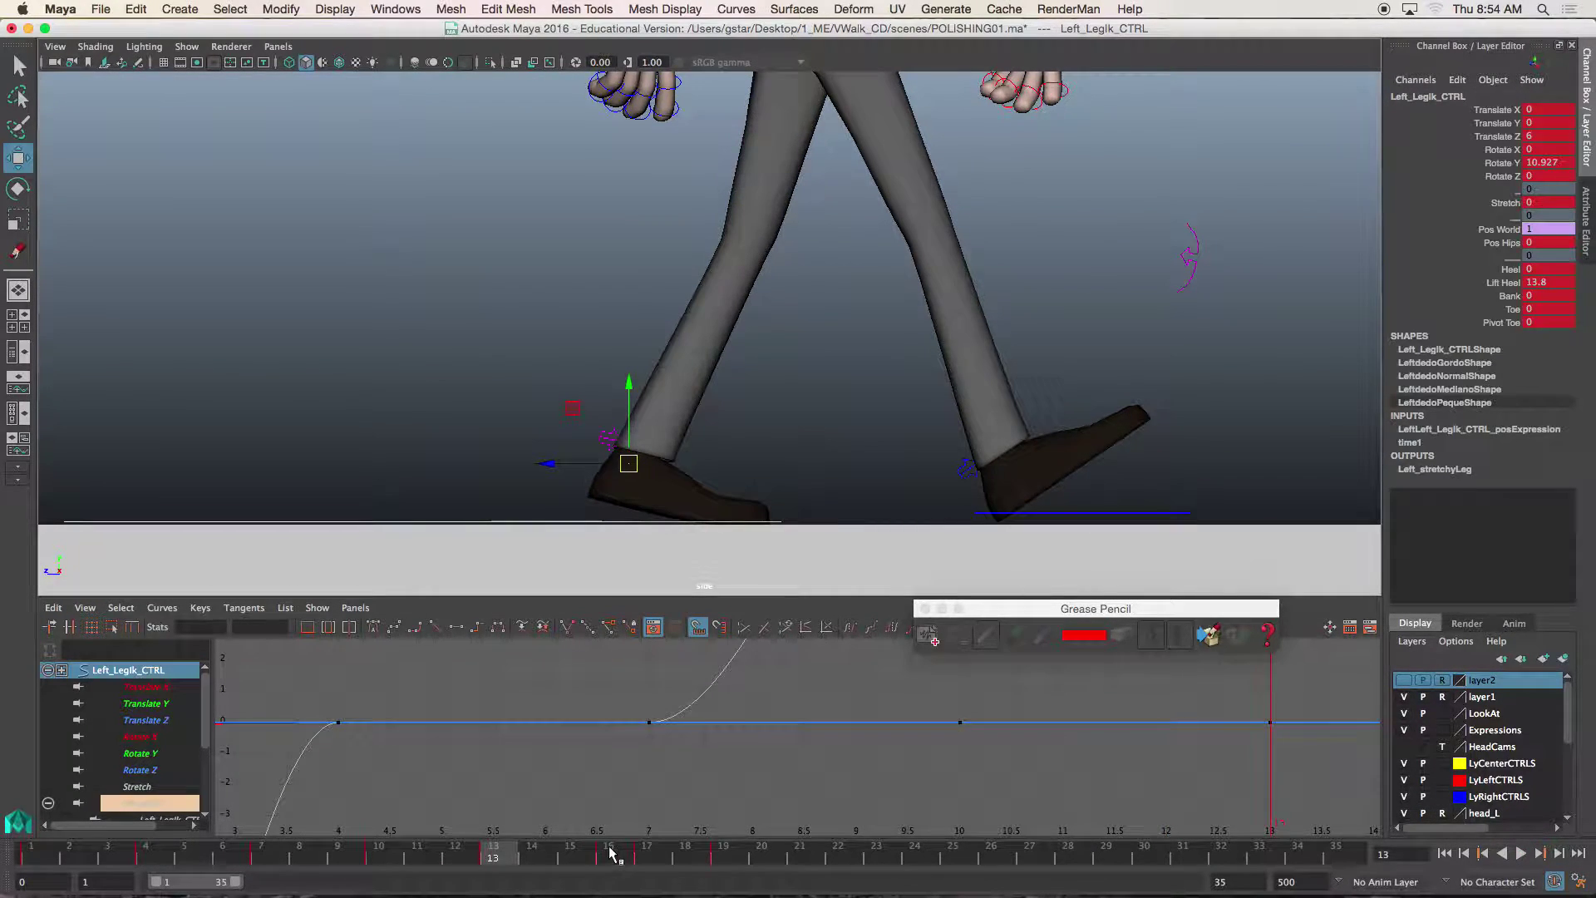
key("alt+v")
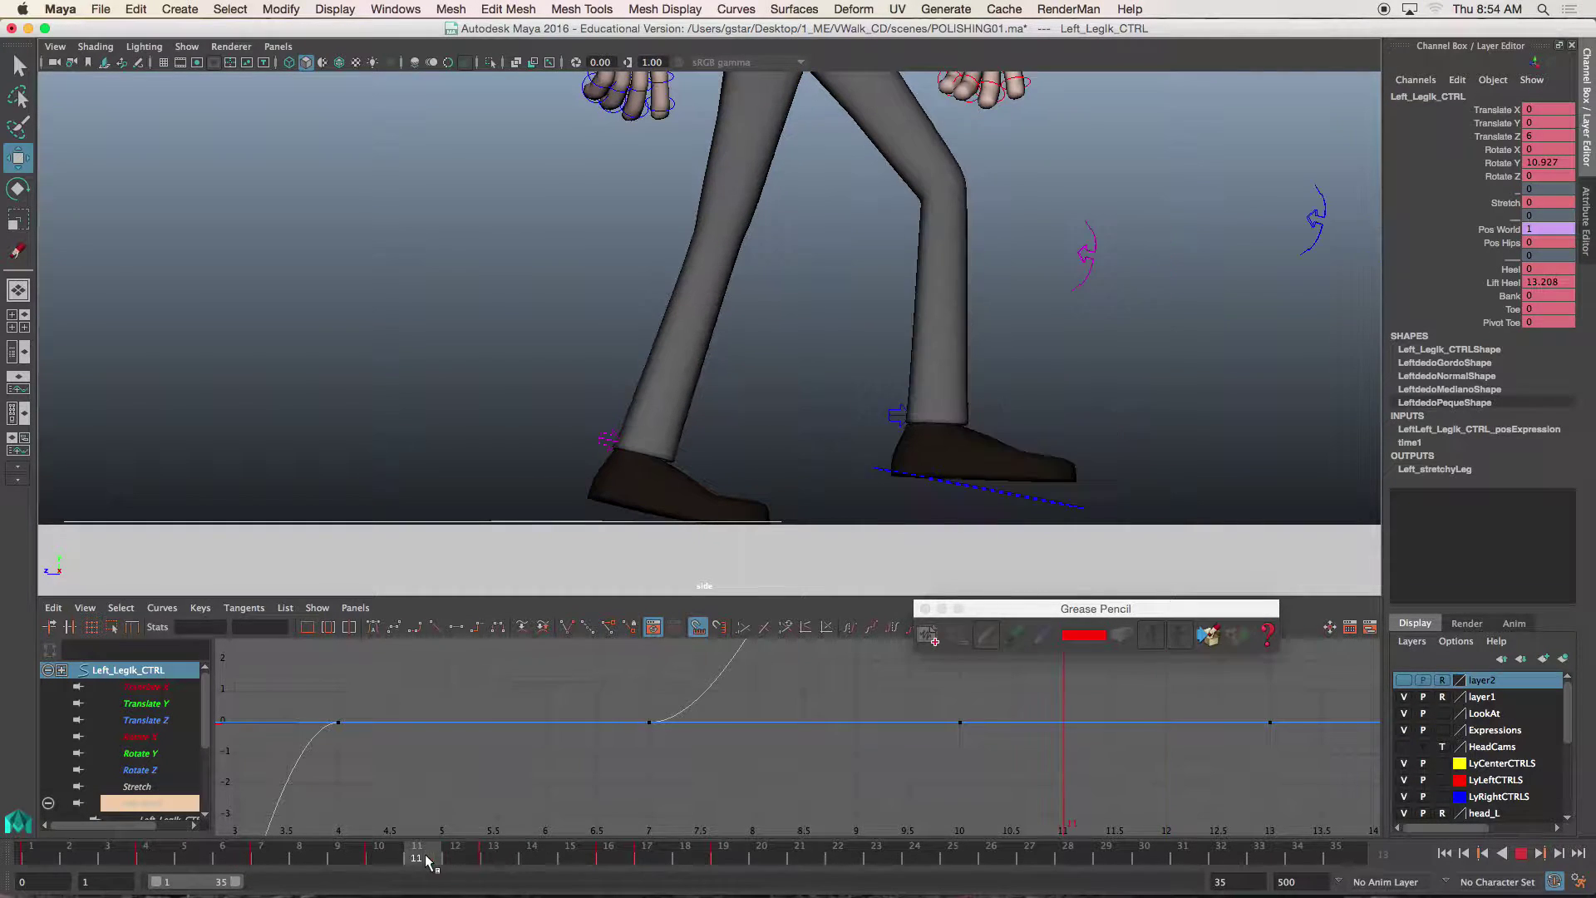
left_click_drag(406, 861, 275, 857)
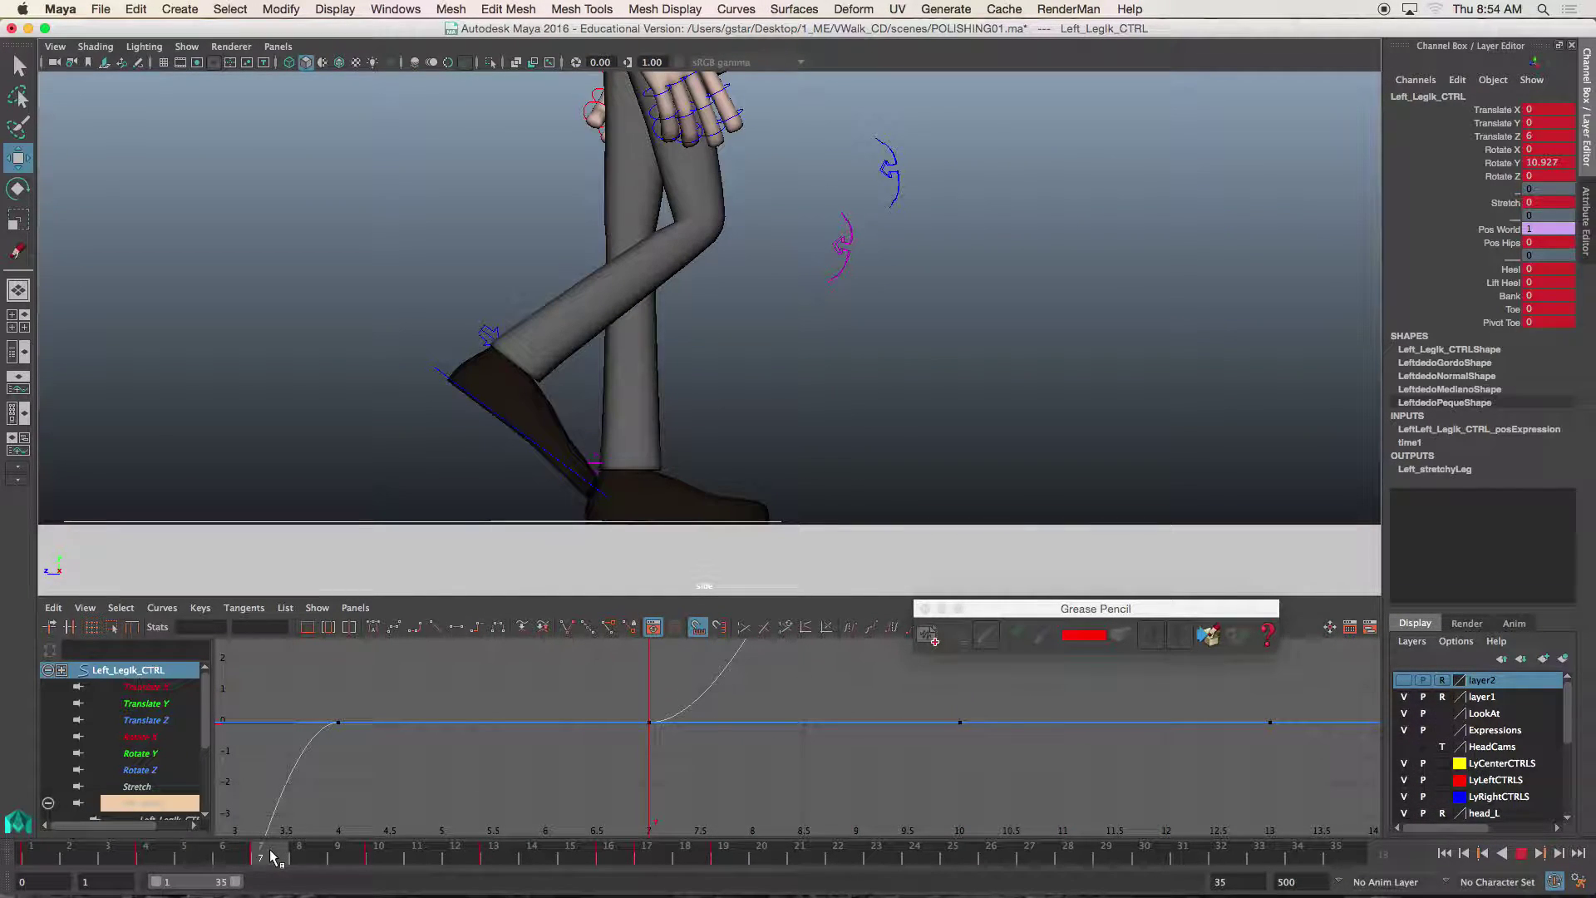
key("period")
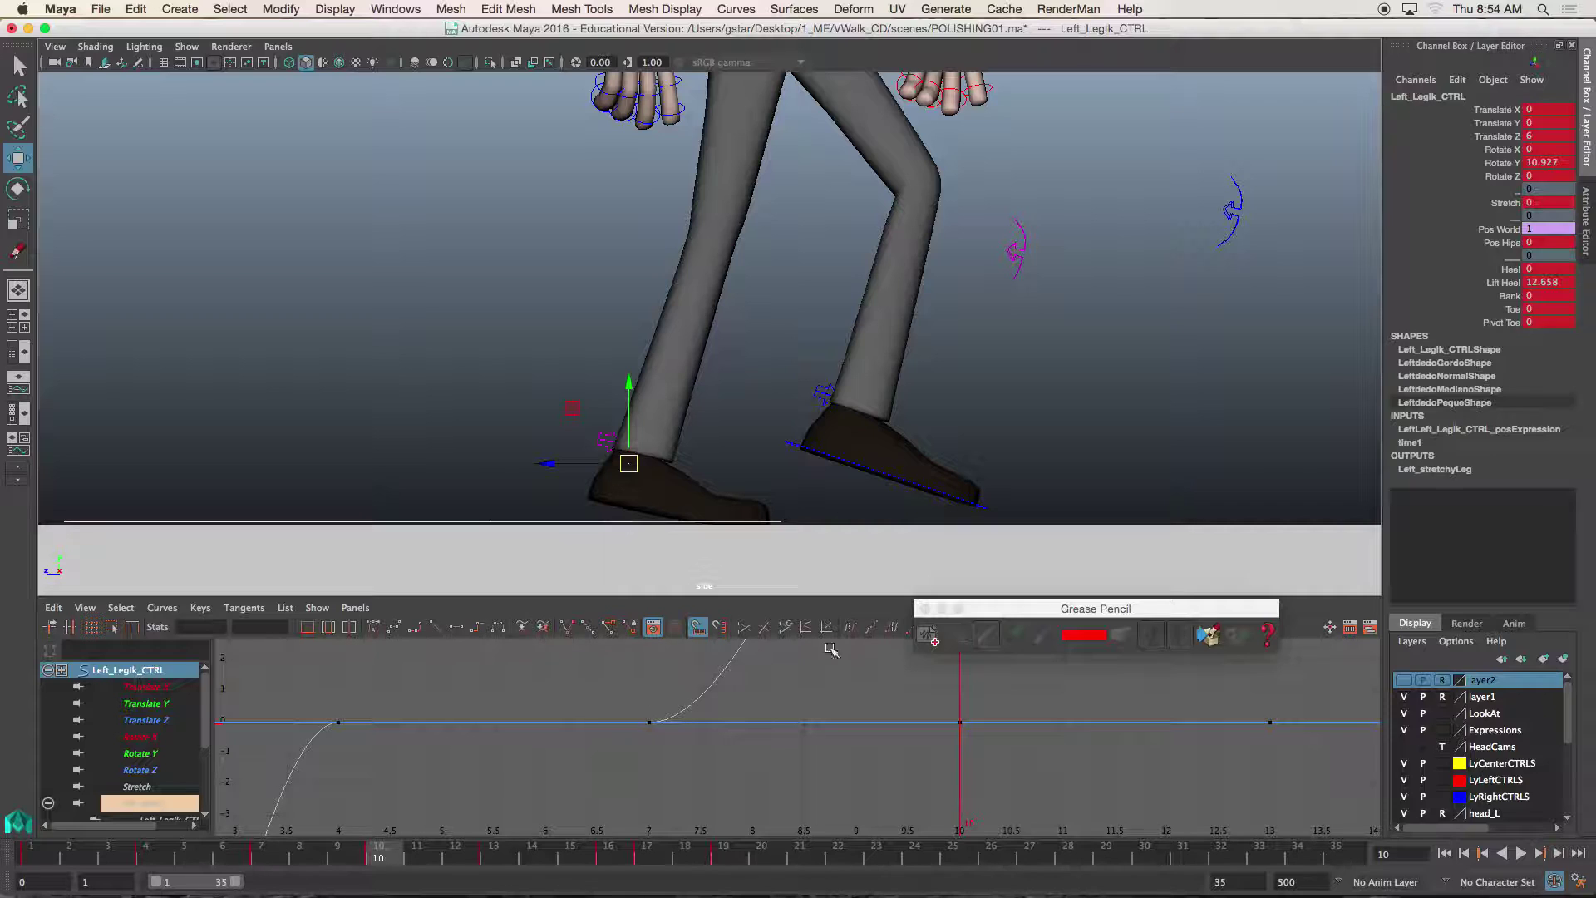
left_click(1501, 283)
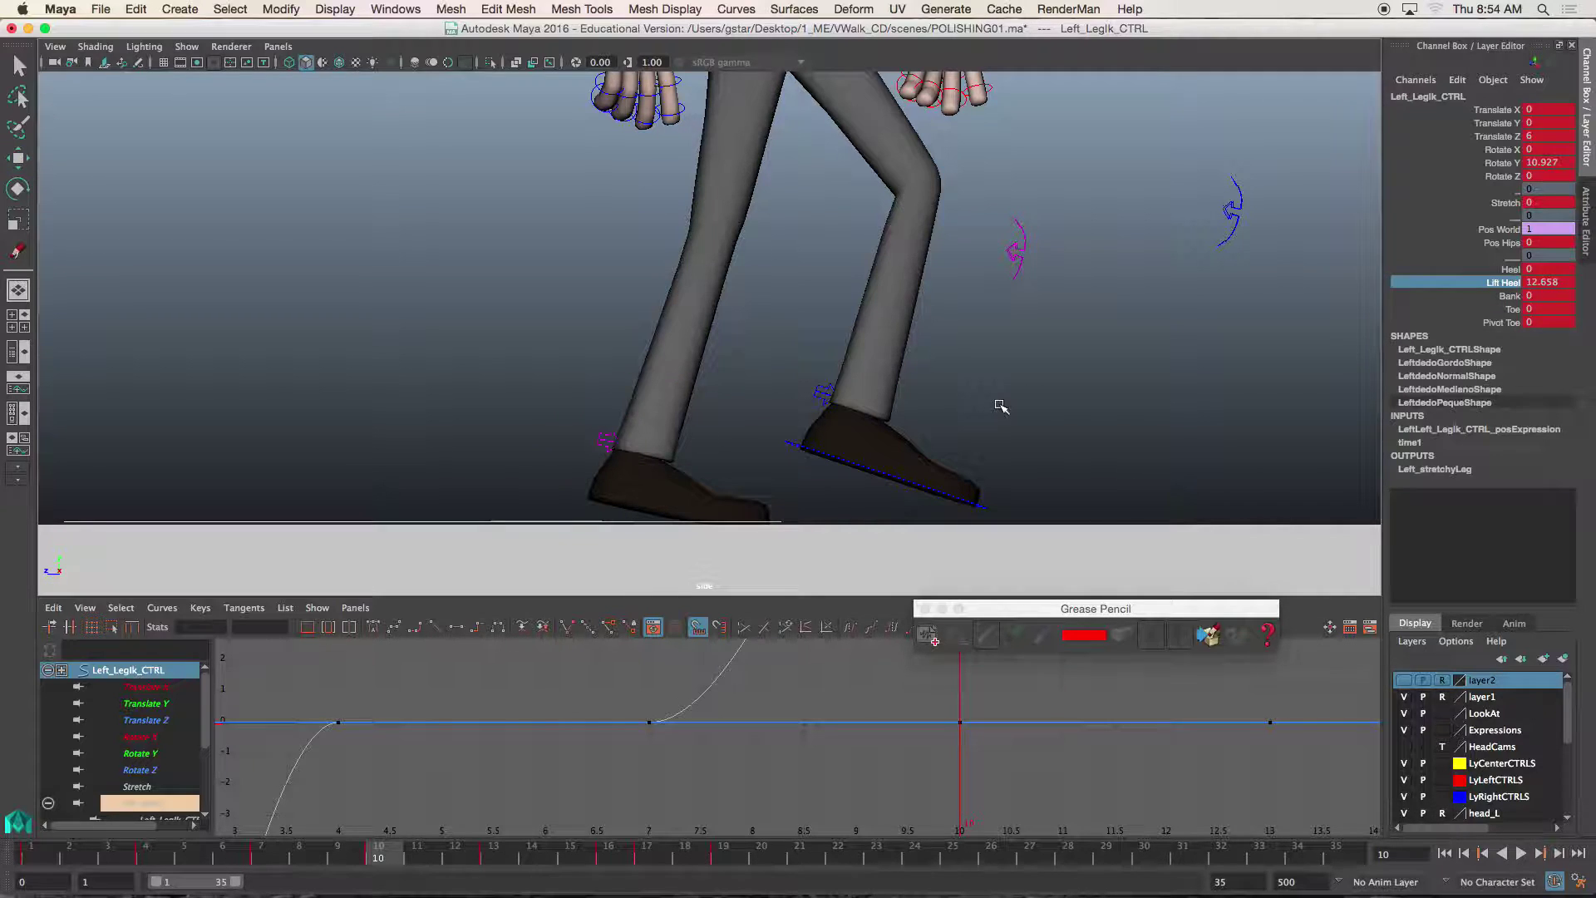
middle_click_drag(1003, 403, 1041, 404)
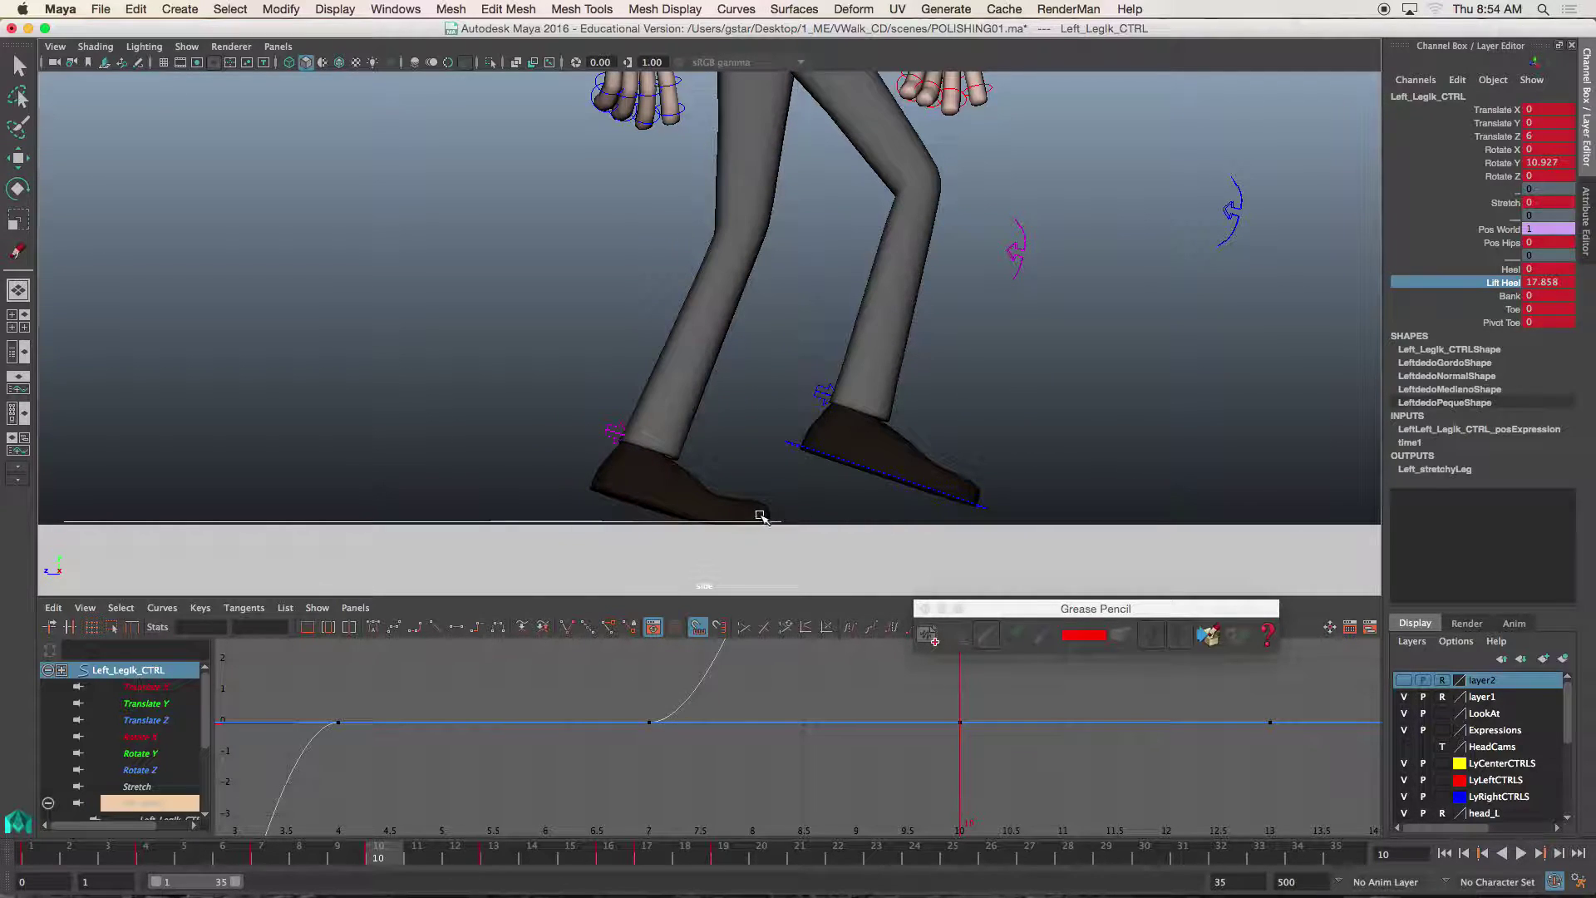
scroll(836, 307, "down", 2)
scroll(827, 232, "down", 1)
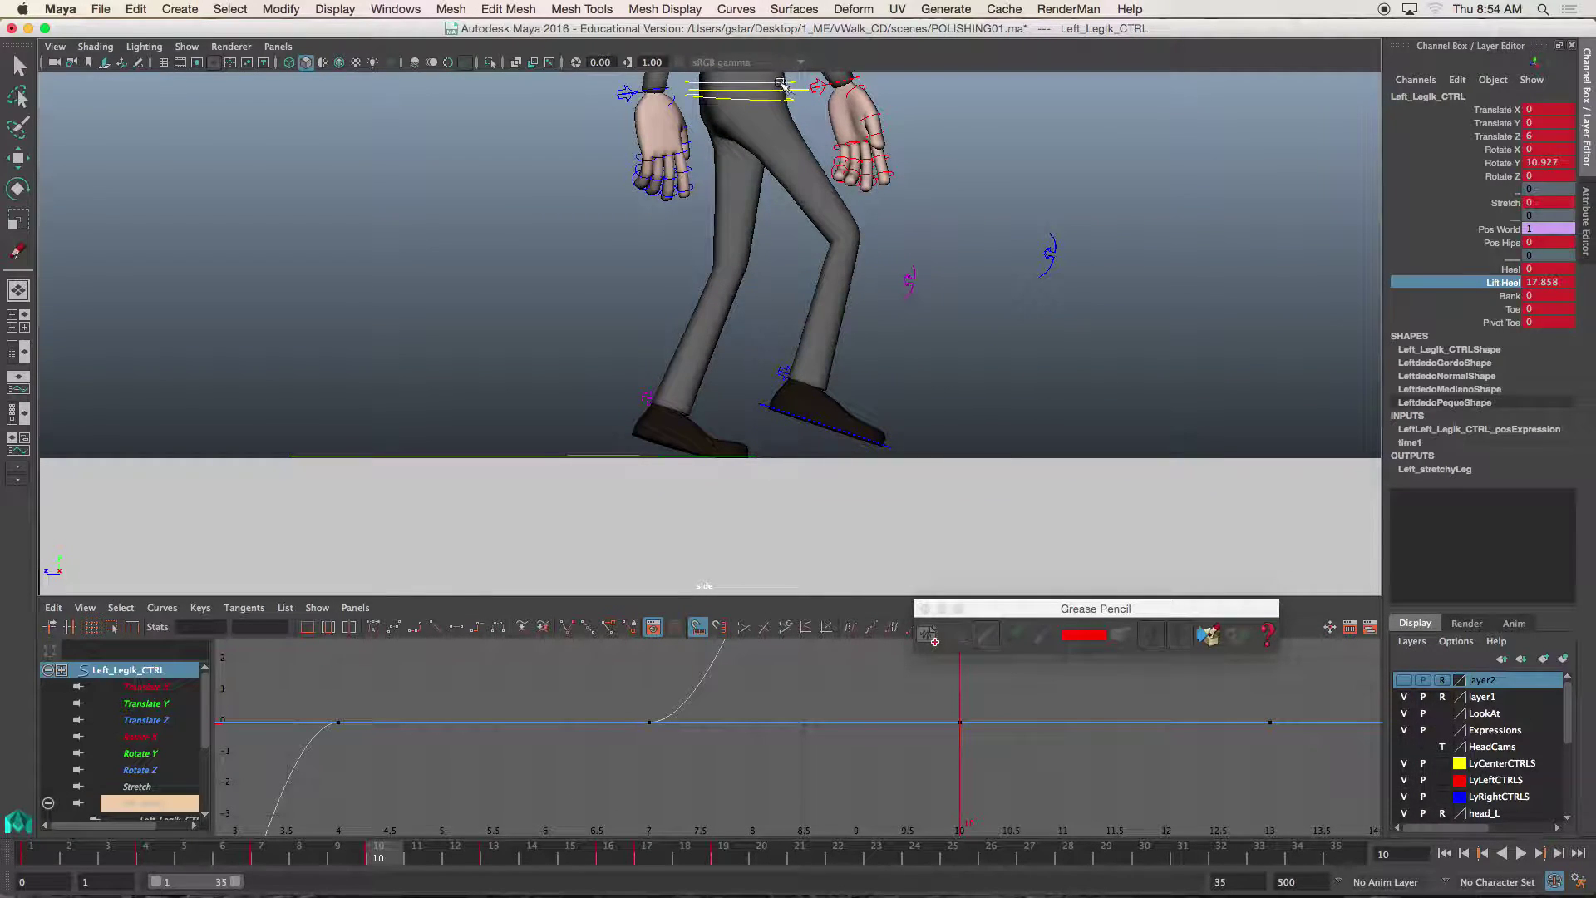
Step: At frame 10, raise root_CTRL's Translate Y from -0.013 to 0.067
key("w")
left_click(782, 94)
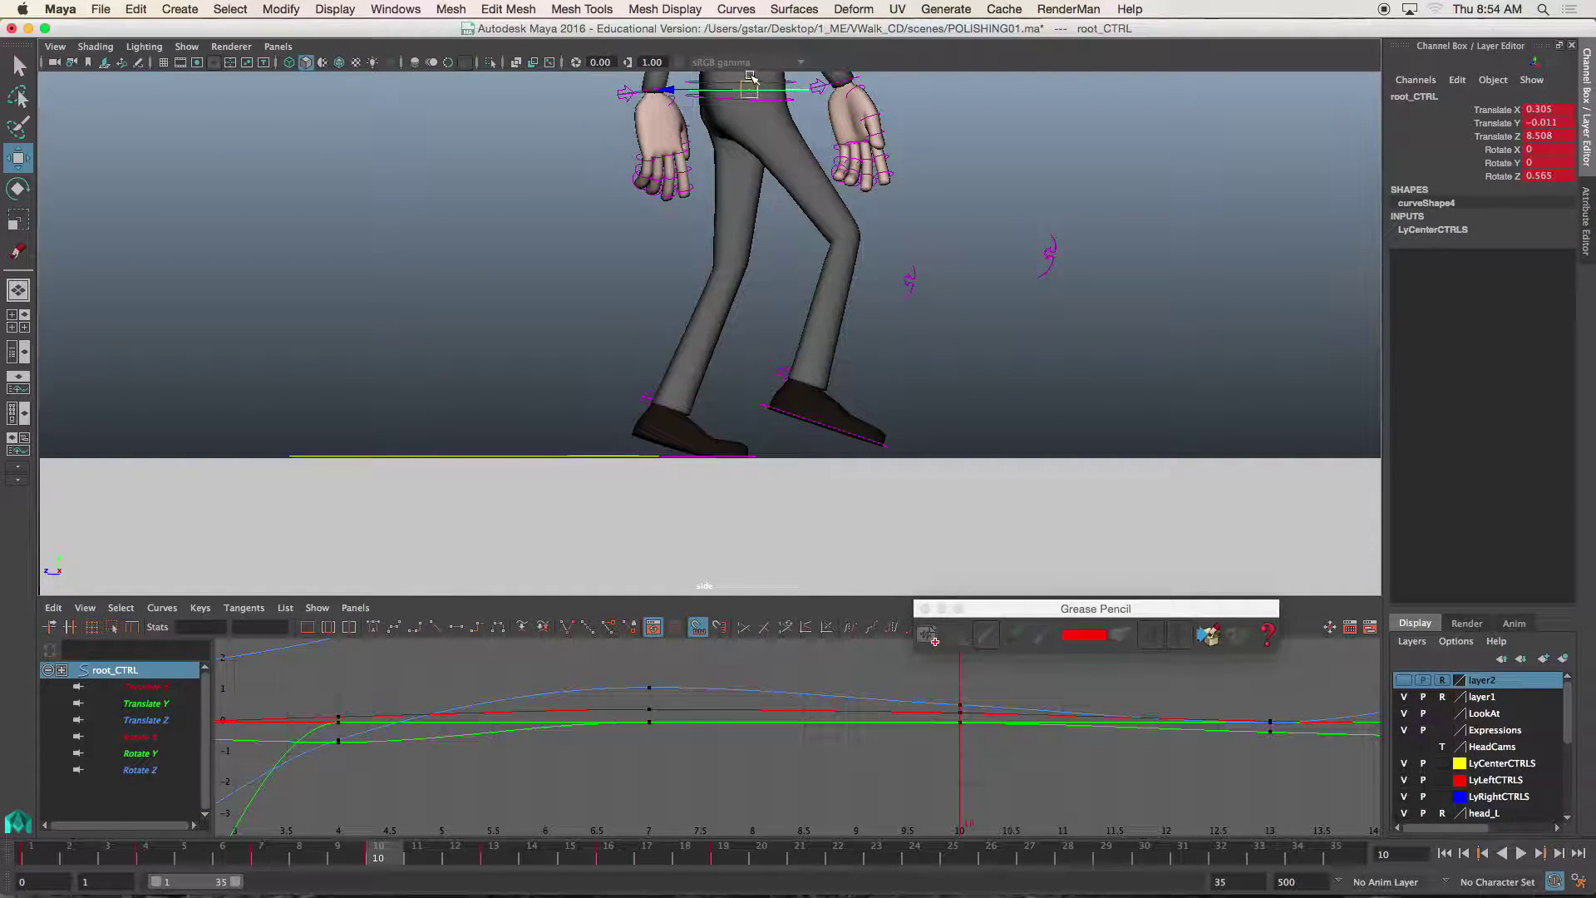
left_click_drag(751, 74, 752, 71)
scroll(750, 299, "up", 2)
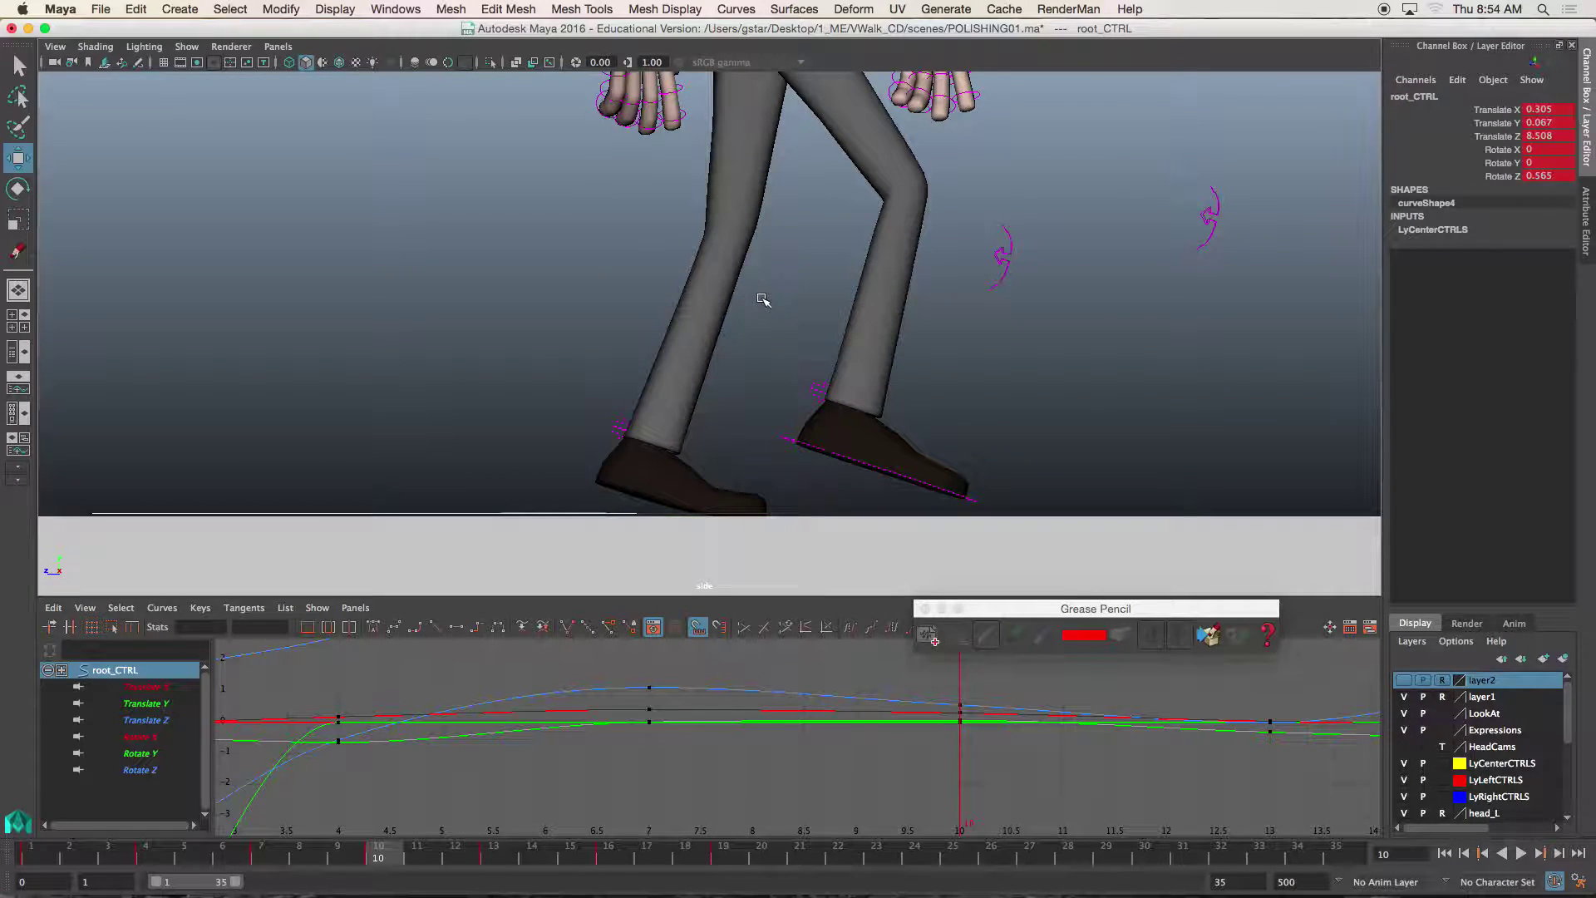
scroll(763, 299, "up", 2)
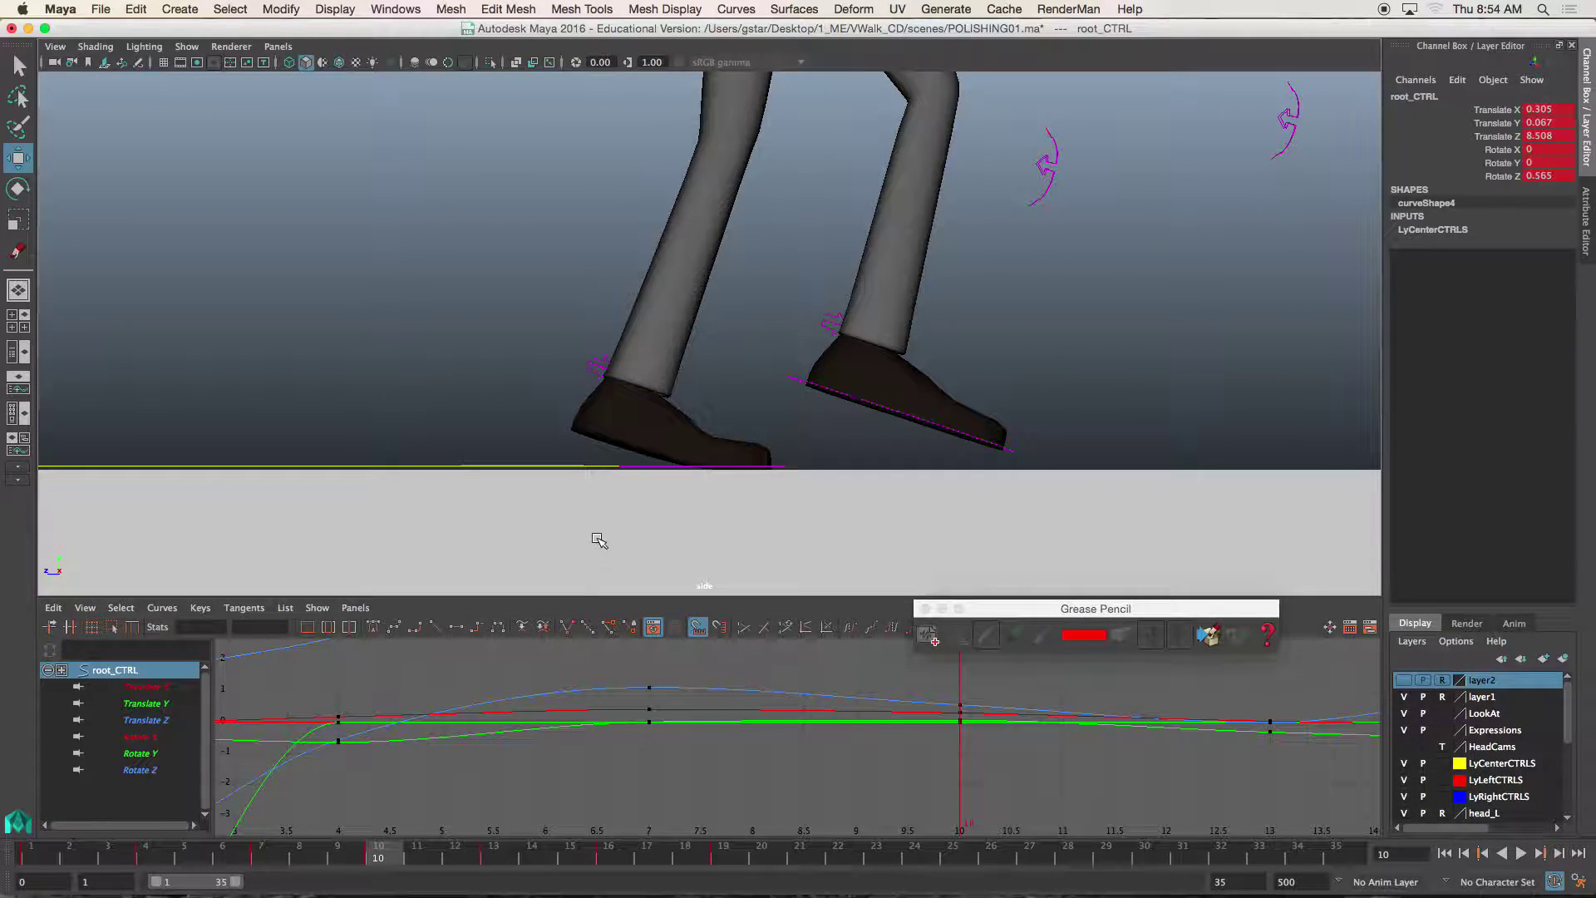
Step: Step through the keyframes to frame 13 and select Left_LegIk_CTRL
key("comma")
key("comma")
key("period")
key("period")
key("period")
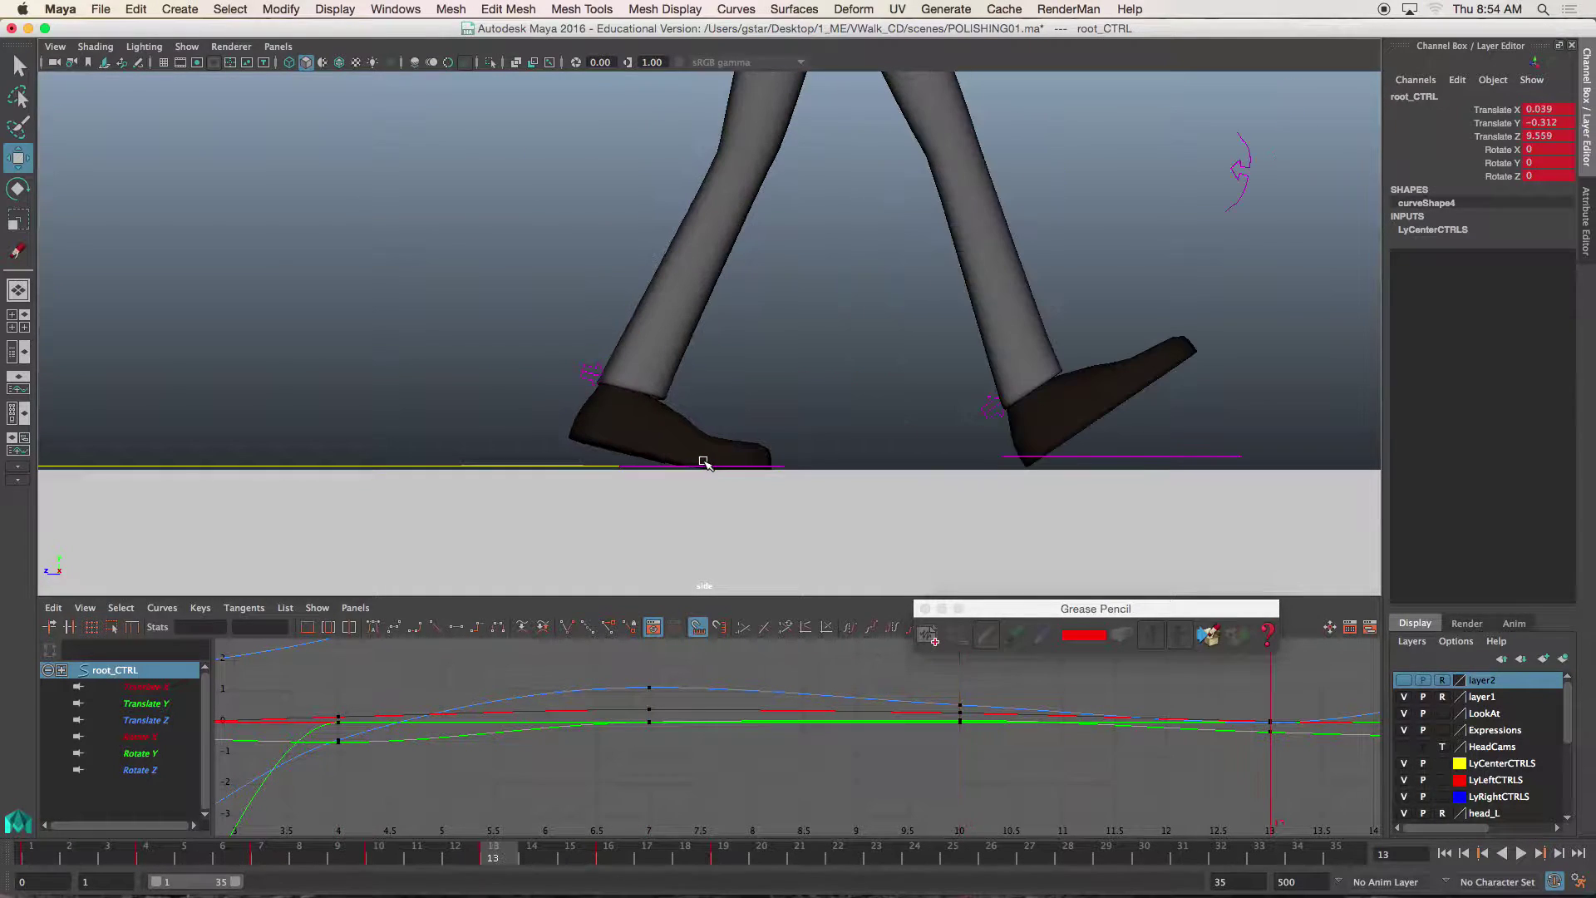
key("period")
key("comma")
scroll(755, 350, "down", 4)
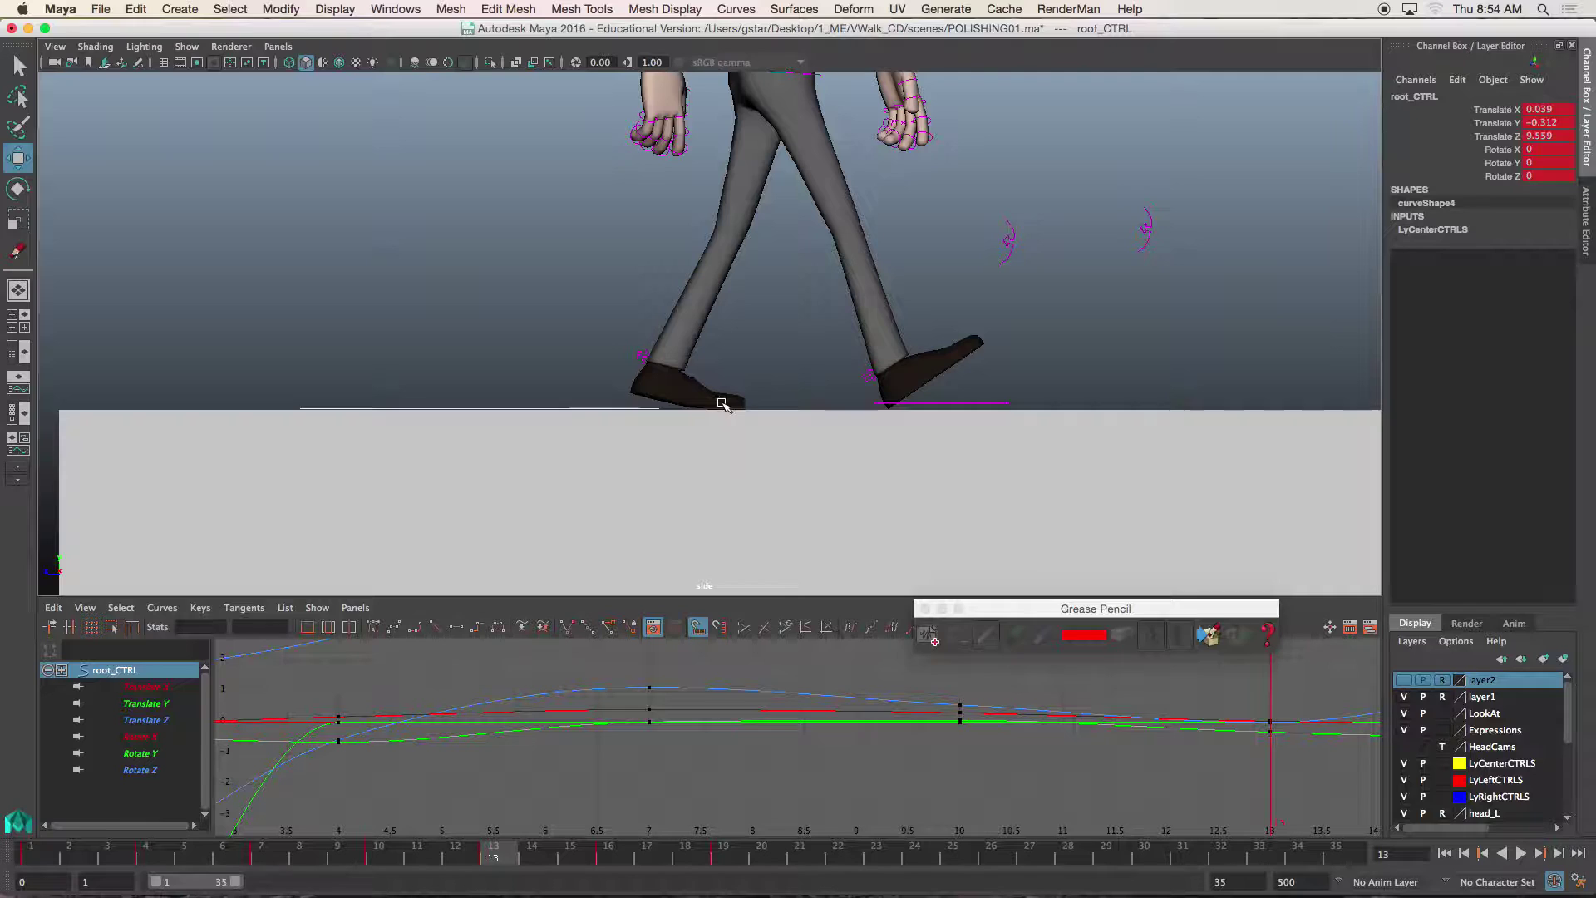
left_click(642, 357)
scroll(725, 374, "up", 3)
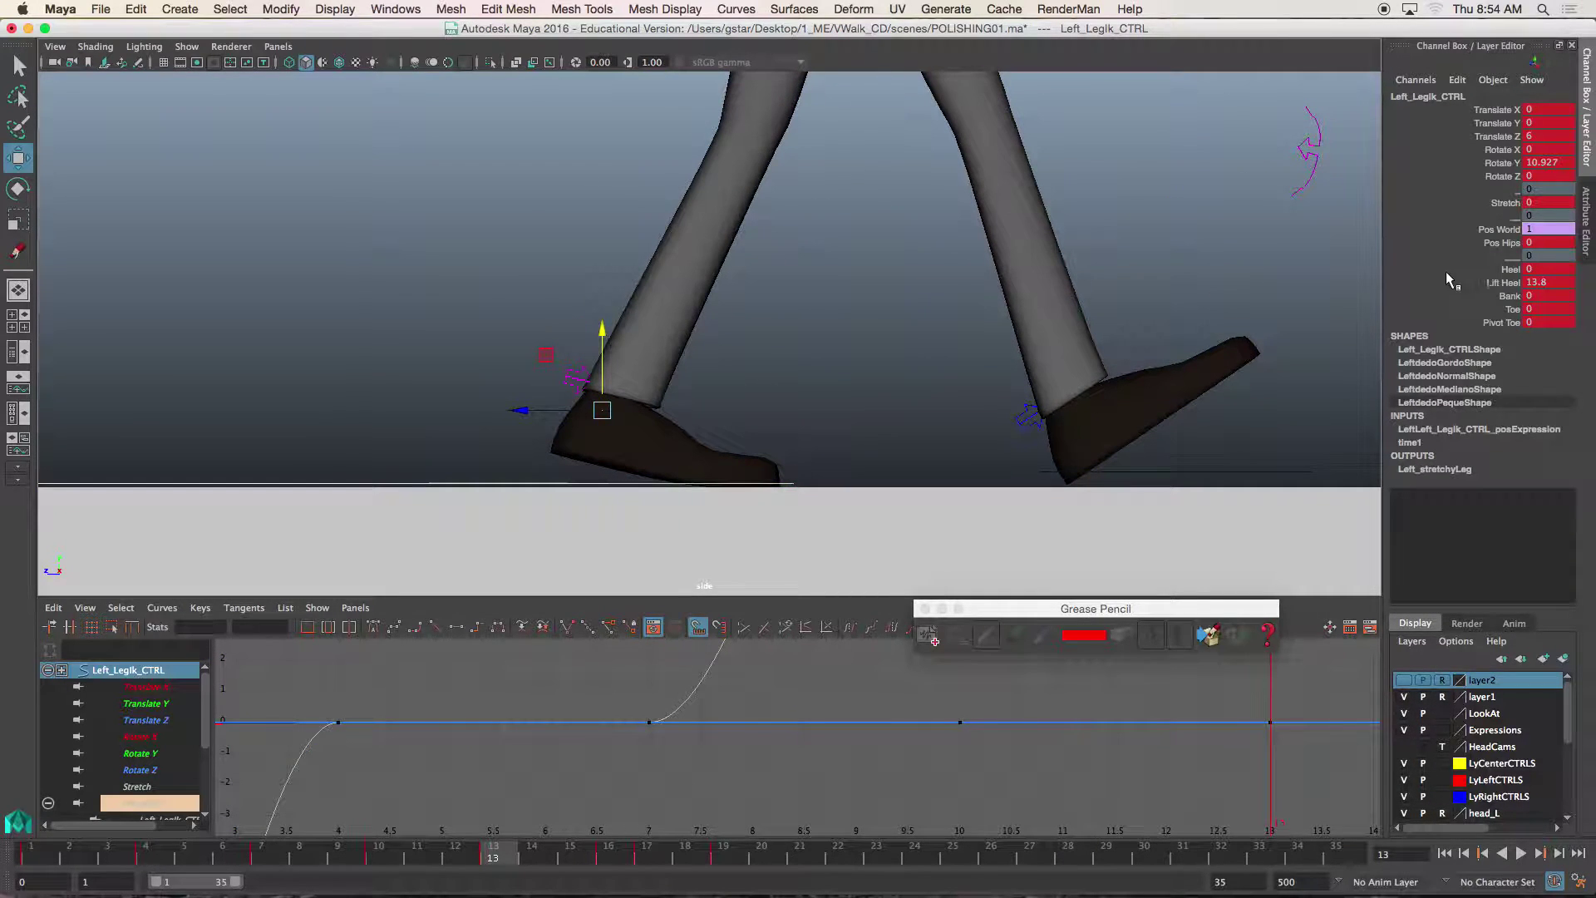
Step: Set Left_LegIk_CTRL's Lift Heel to 16.5 (from 13.8) at frame 13, then play back the cycle
left_click(1475, 283)
middle_click_drag(1016, 346, 1039, 342)
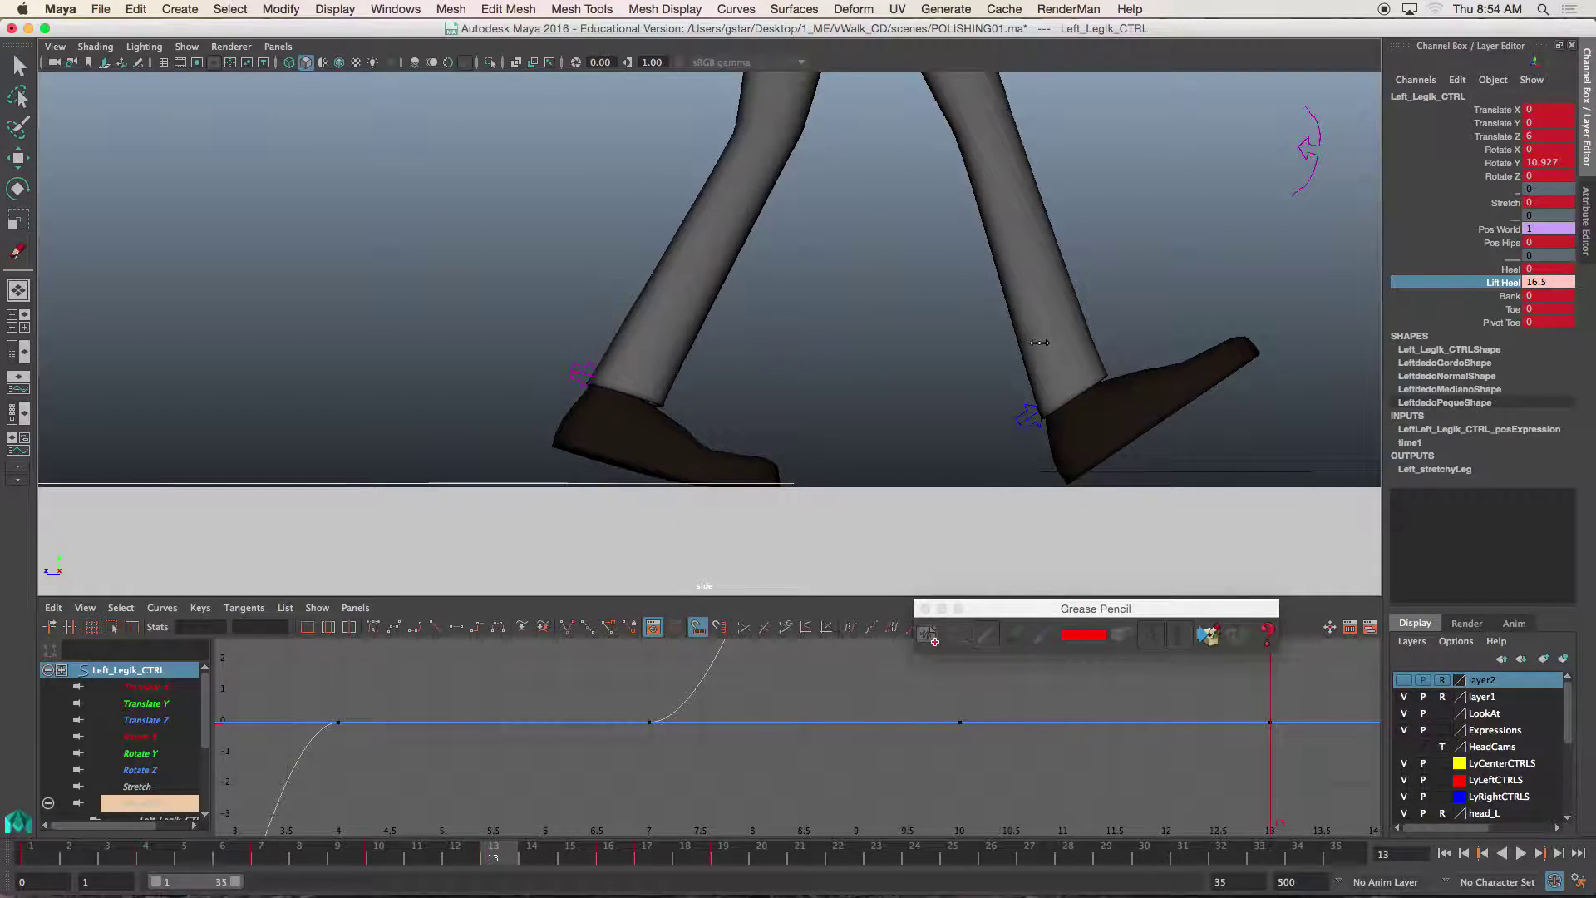
scroll(901, 344, "down", 2)
key("alt+v")
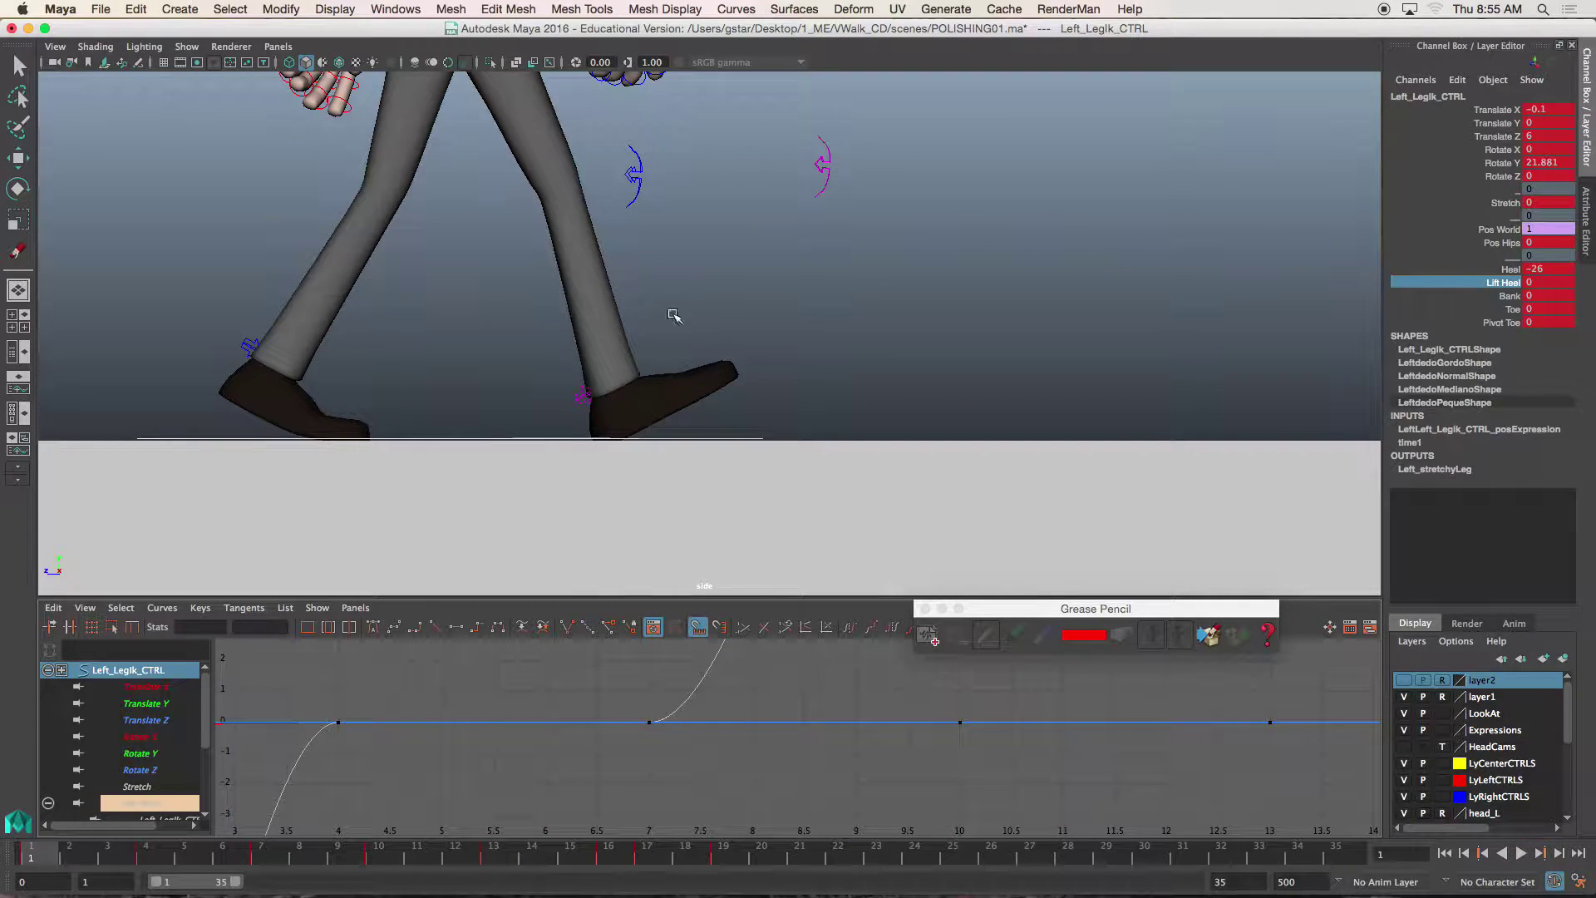
Step: Close the Grease Pencil tools, recentre the side view, and select the right knee pole-vector control for moving
left_click(980, 609)
left_click(925, 609)
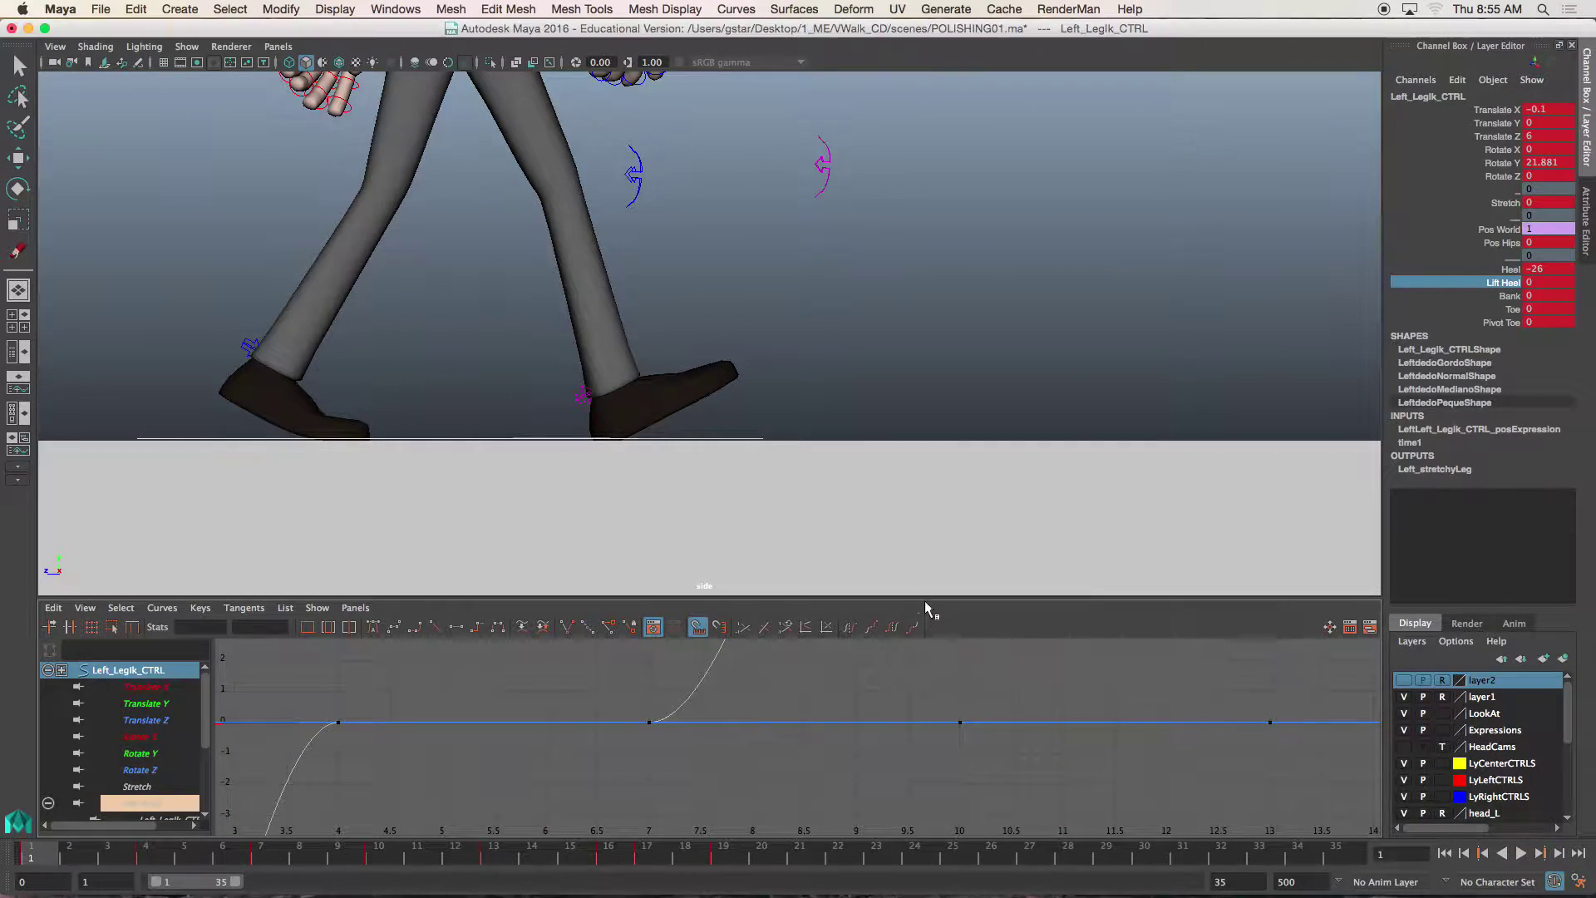
scroll(766, 314, "down", 2)
mouse_move(766, 314)
middle_mouse_down("alt")
mouse_move(812, 357)
mouse_move(811, 314)
mouse_move(791, 403)
middle_mouse_up("alt")
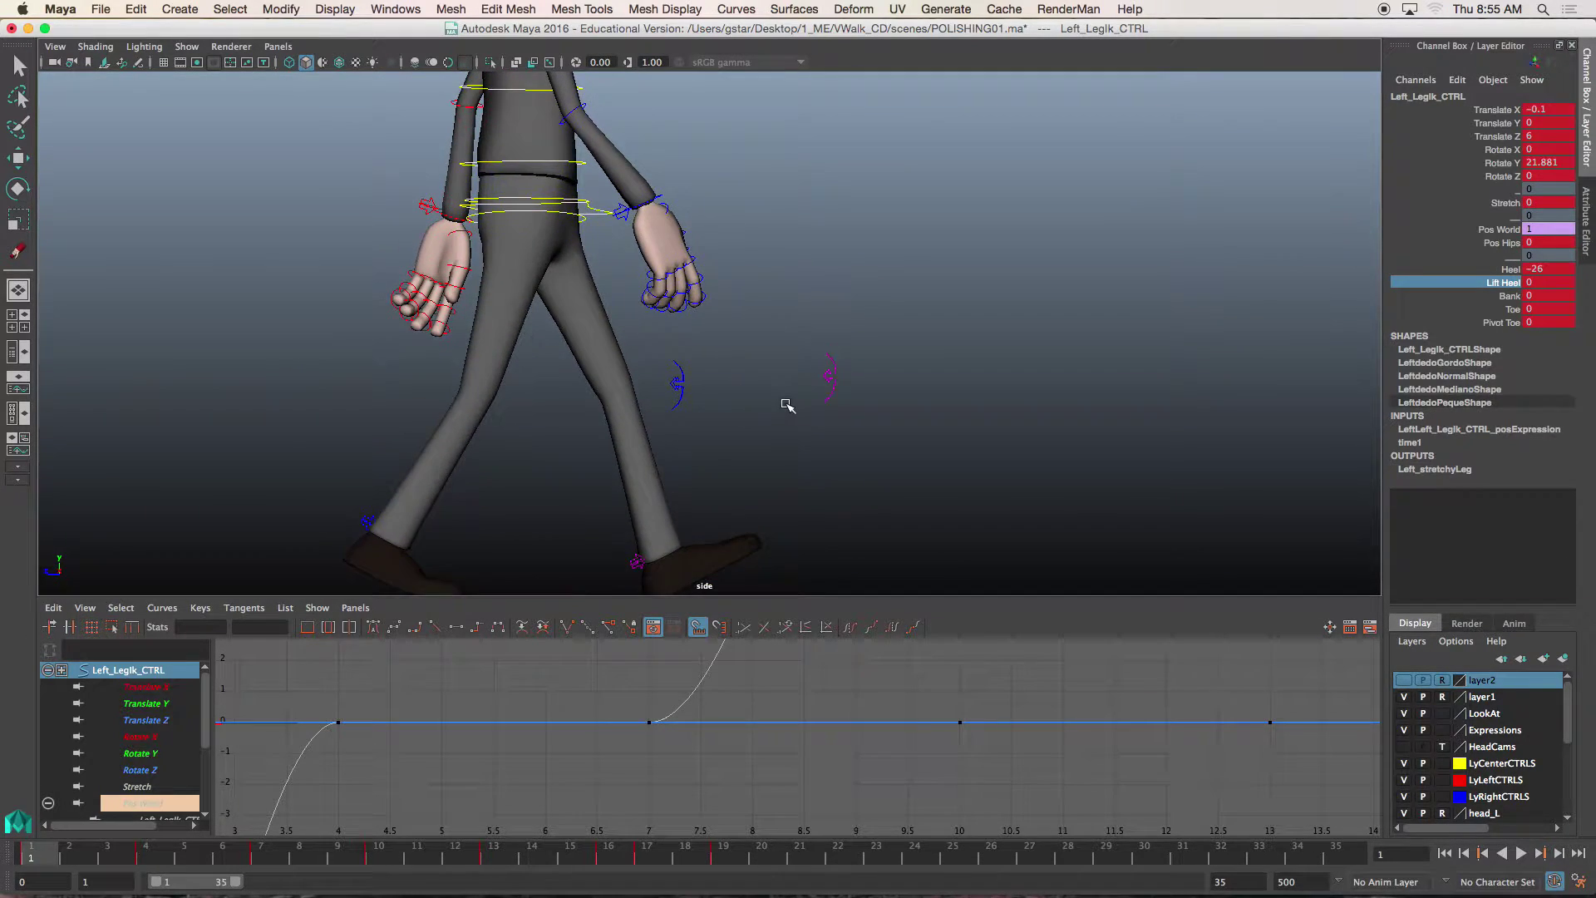
middle_click_drag(904, 230, 978, 241, "alt")
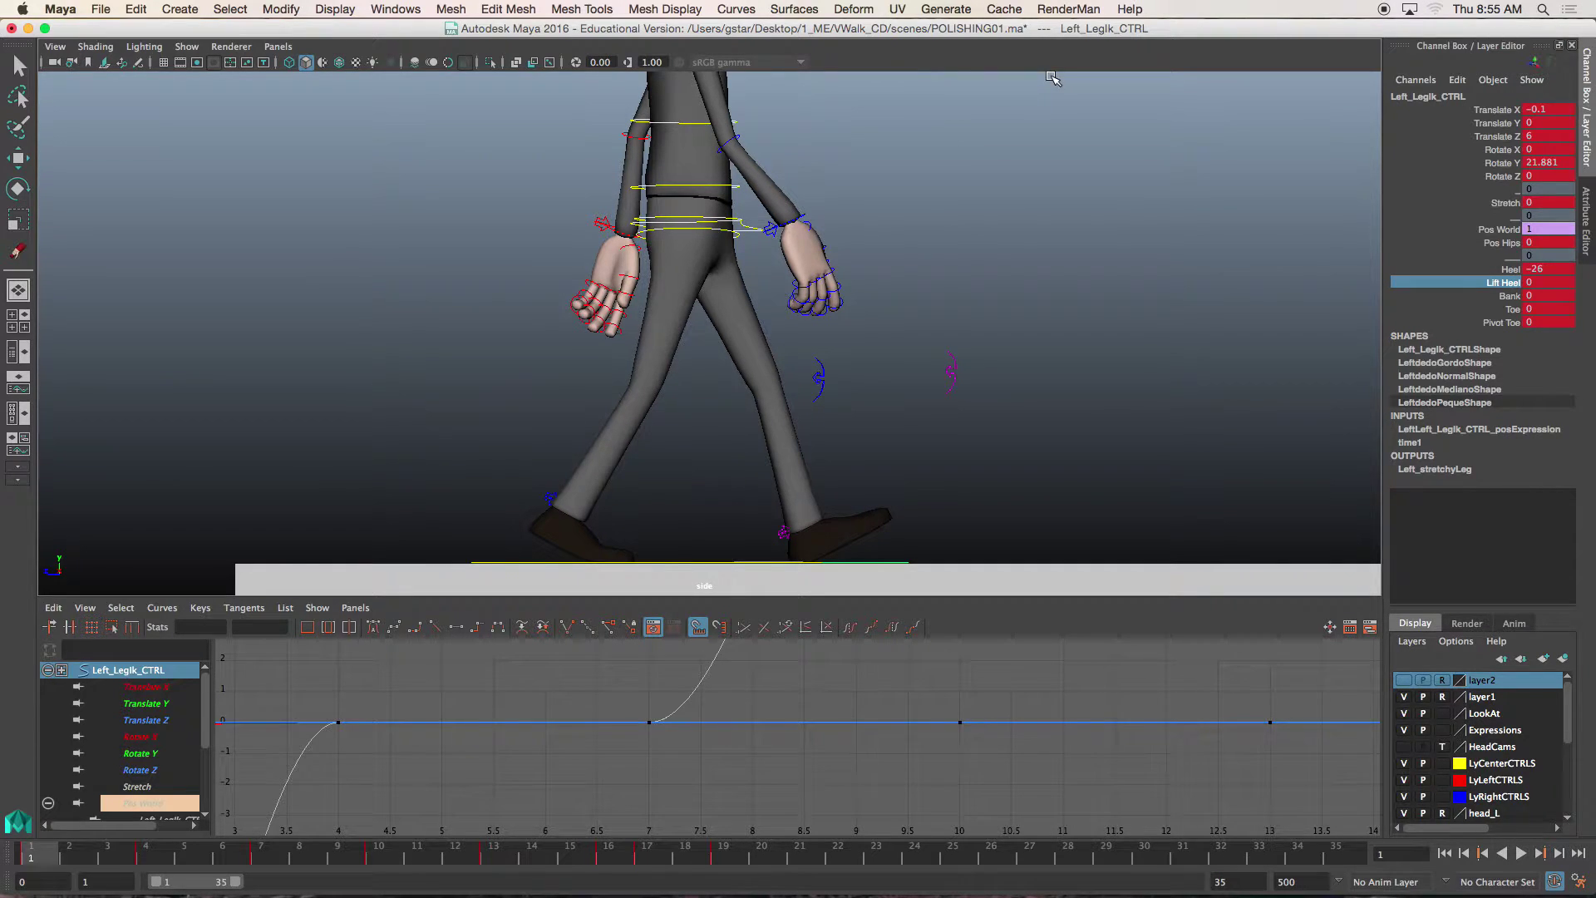
left_click(810, 374)
key("w")
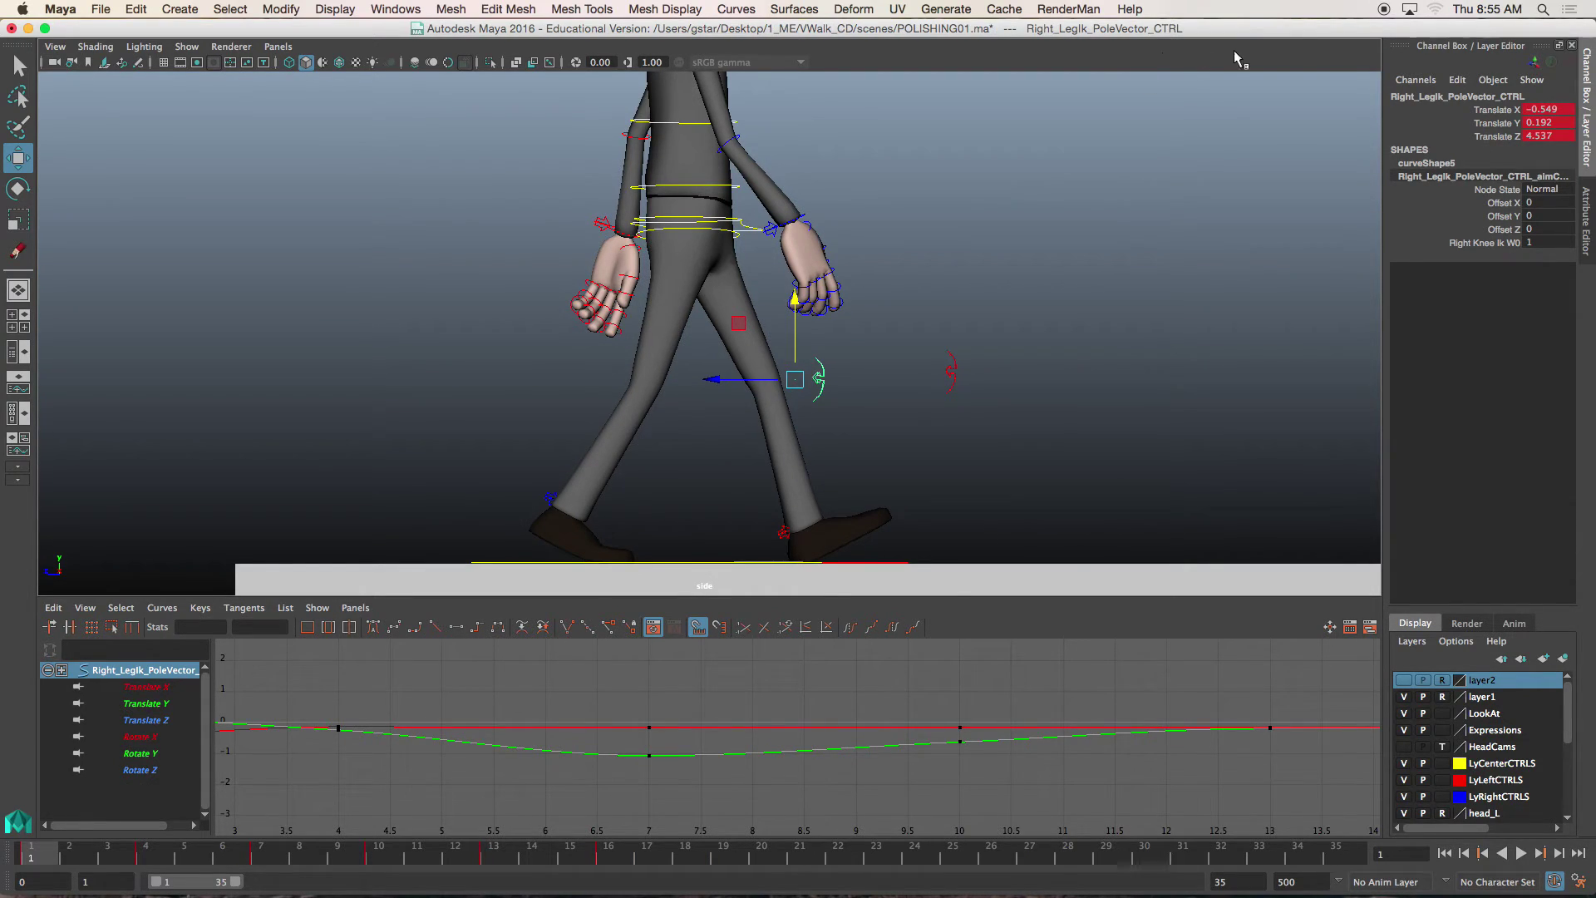